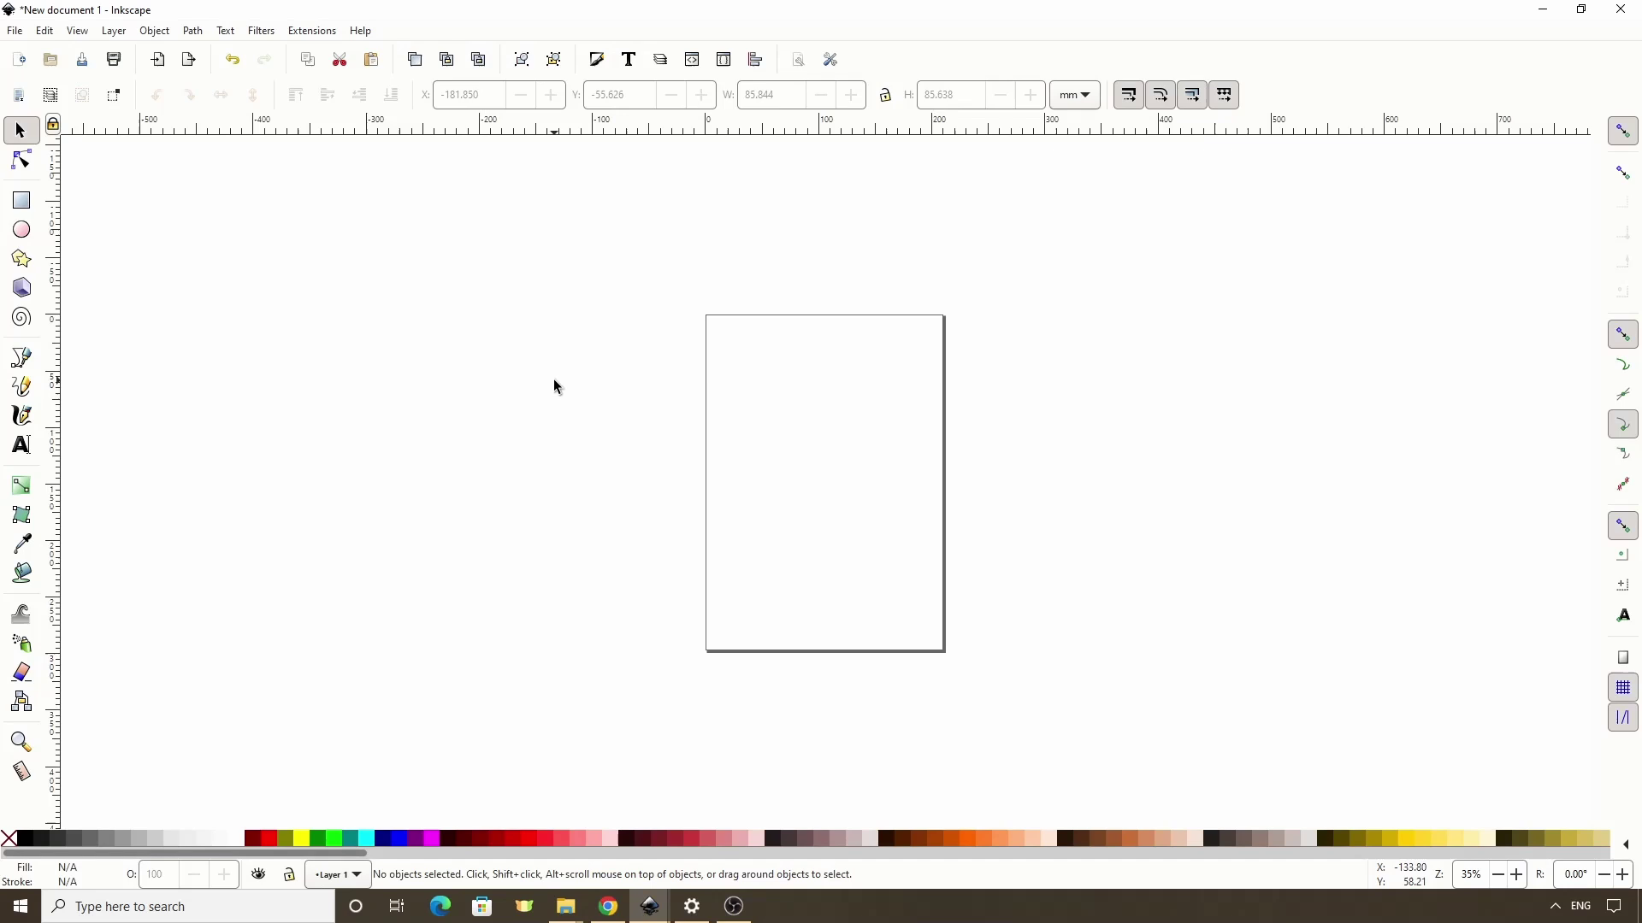
# Step: Draw a red rectangle and a five-pointed star below it, filled blue
pyautogui.click(22, 200)
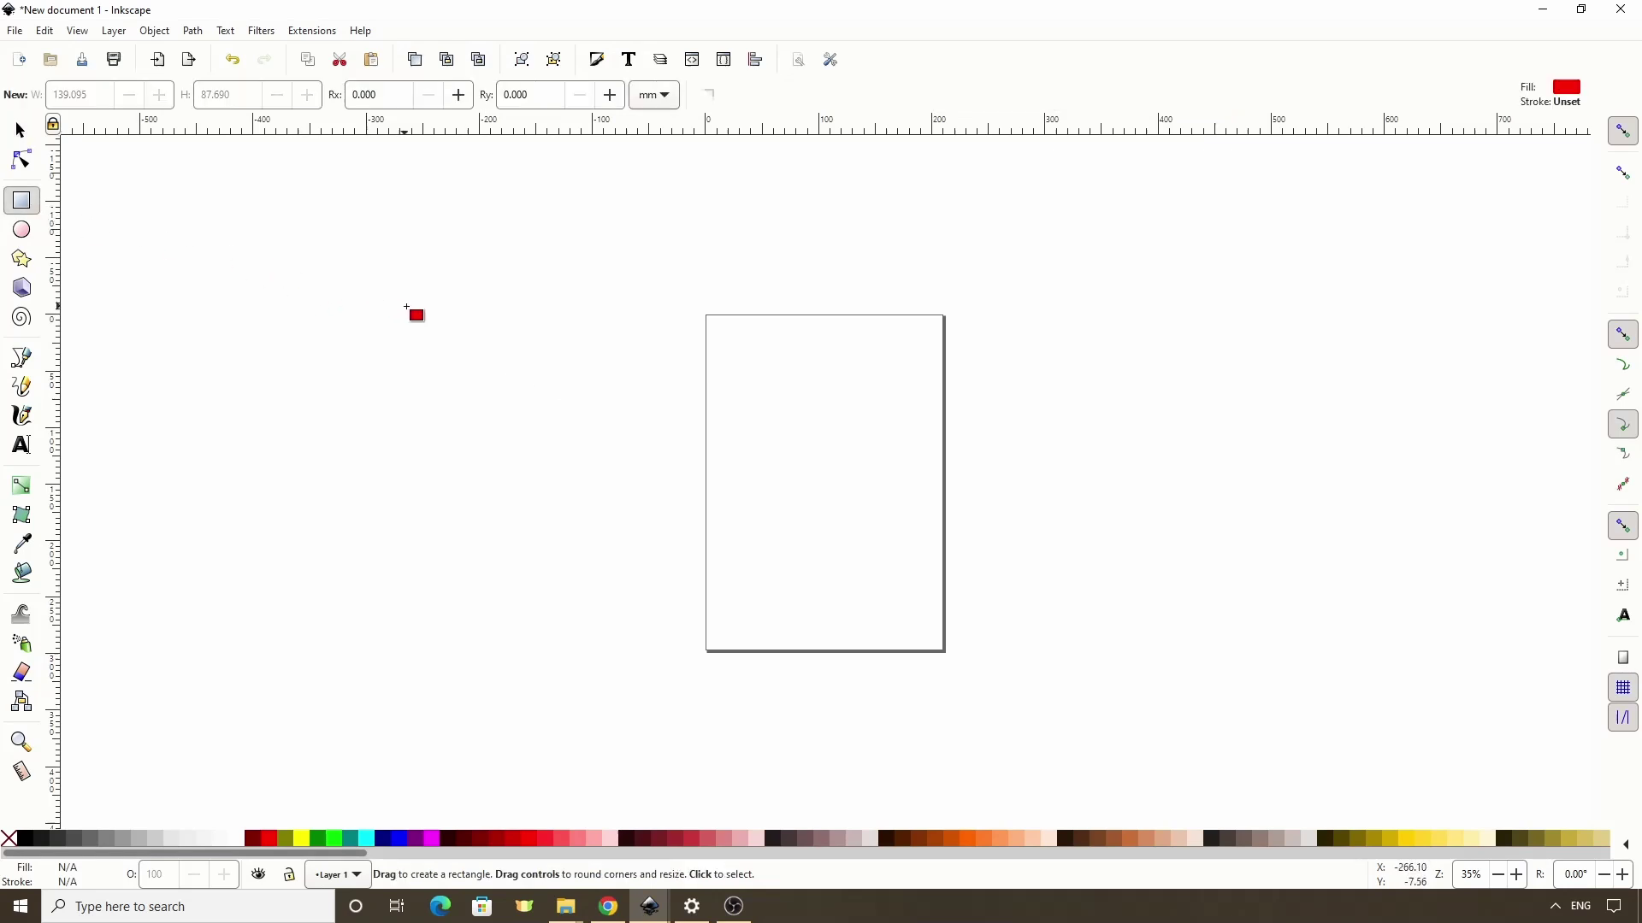
pyautogui.moveTo(409, 307); pyautogui.dragTo(592, 392)
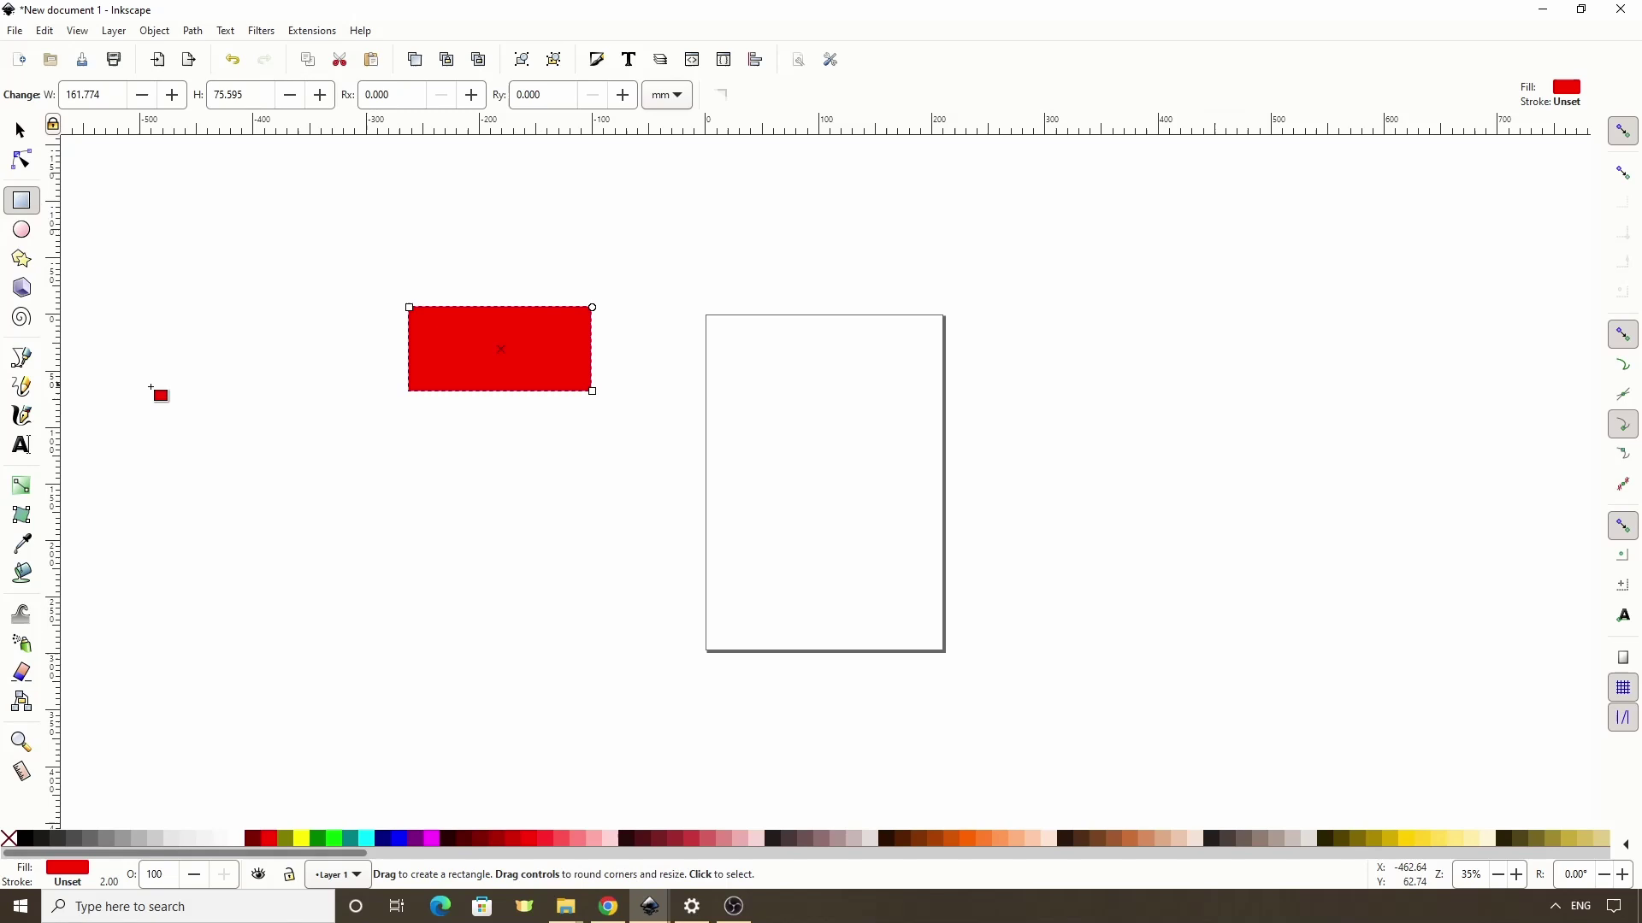
pyautogui.click(21, 258)
pyautogui.moveTo(541, 462); pyautogui.dragTo(593, 514)
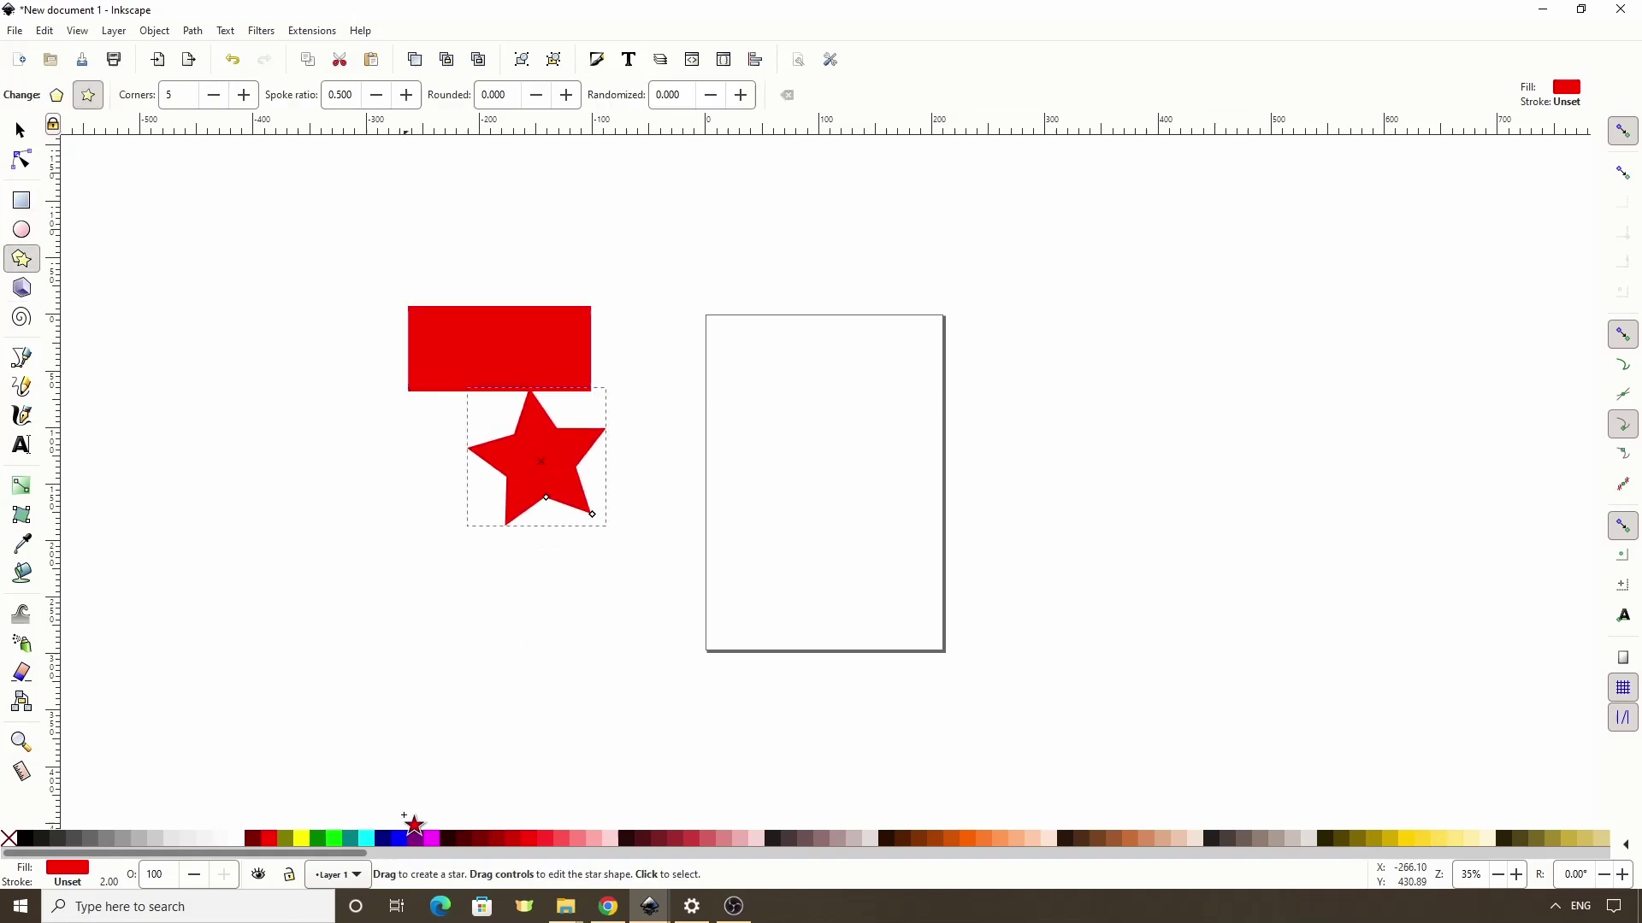
pyautogui.click(402, 842)
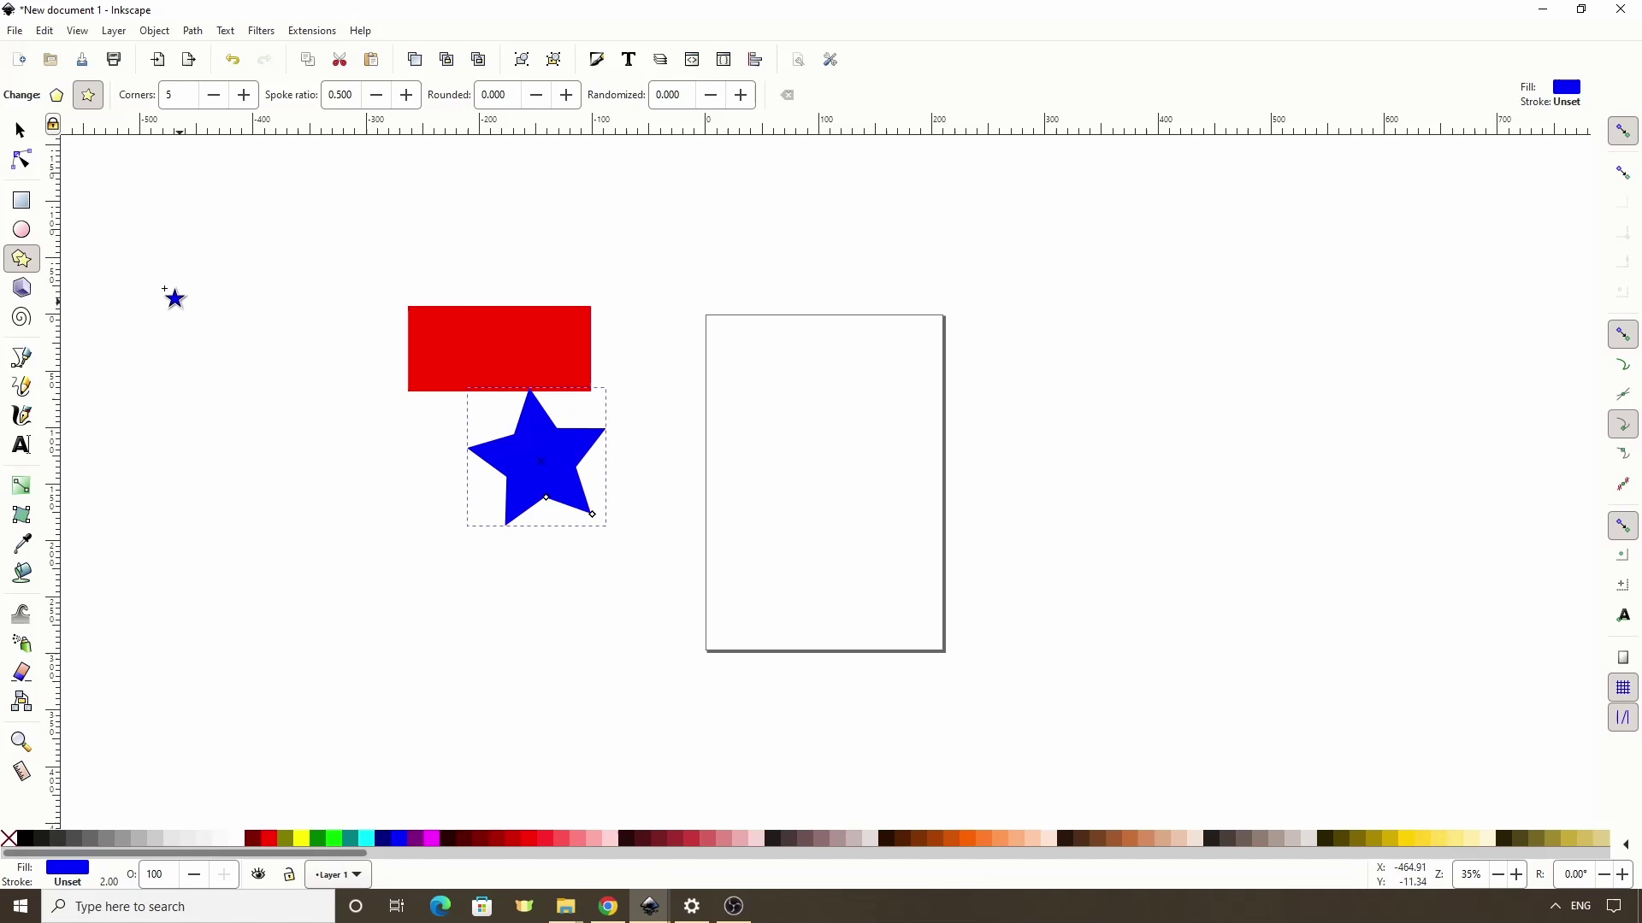
# Step: Move the blue star onto the red rectangle and select both shapes
pyautogui.click(21, 130)
pyautogui.moveTo(543, 472); pyautogui.dragTo(505, 365)
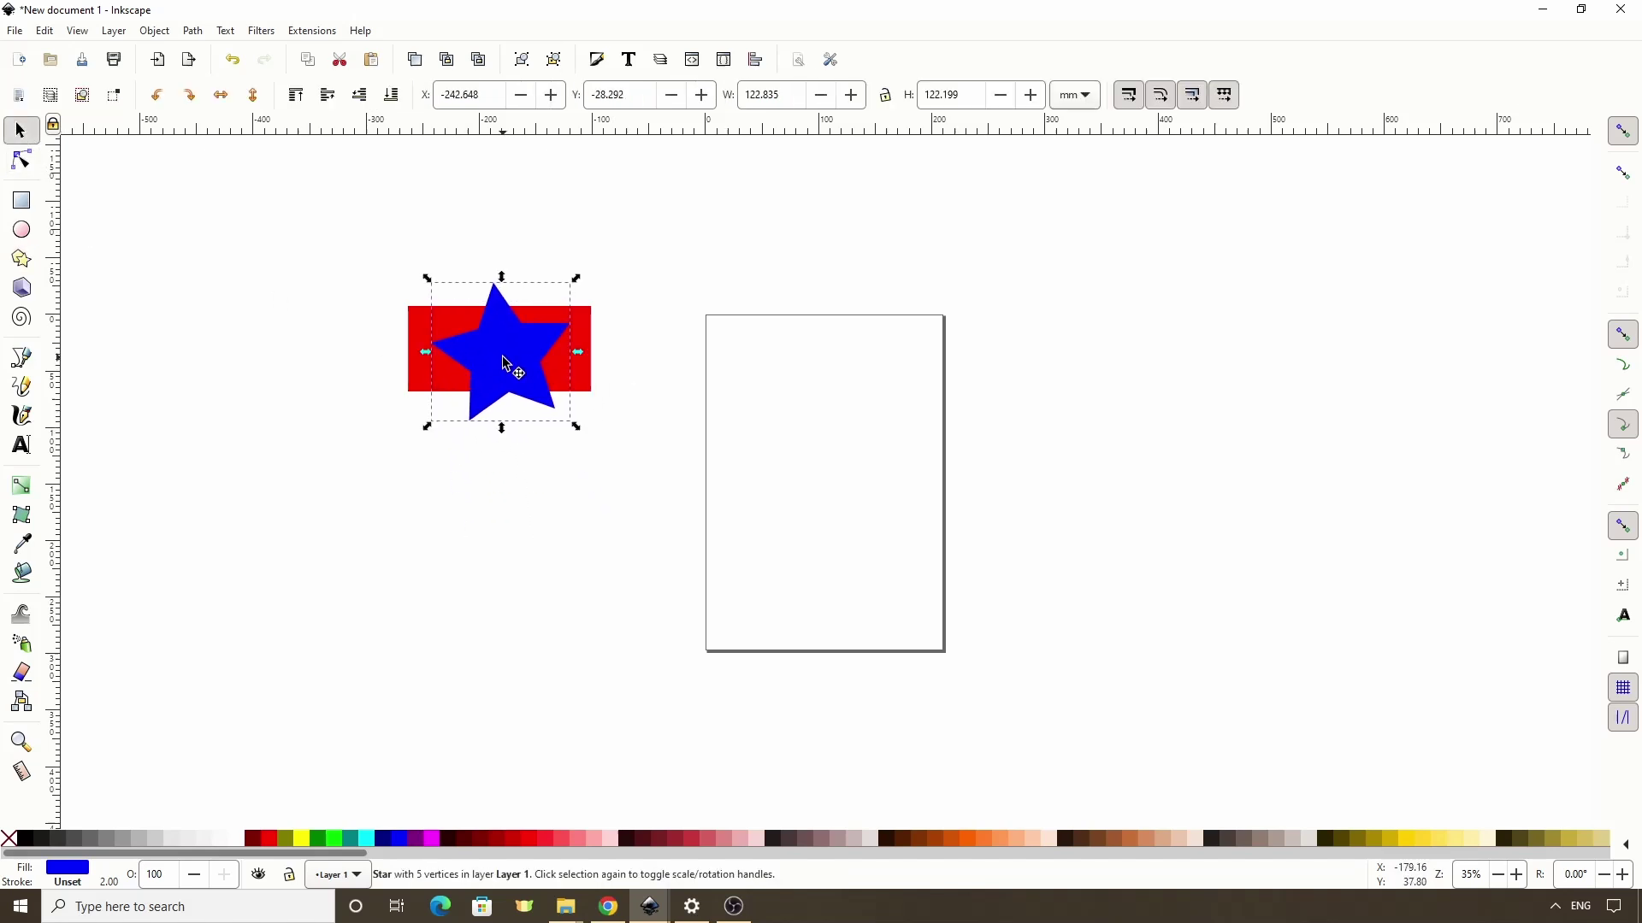
pyautogui.moveTo(379, 253); pyautogui.dragTo(643, 455)
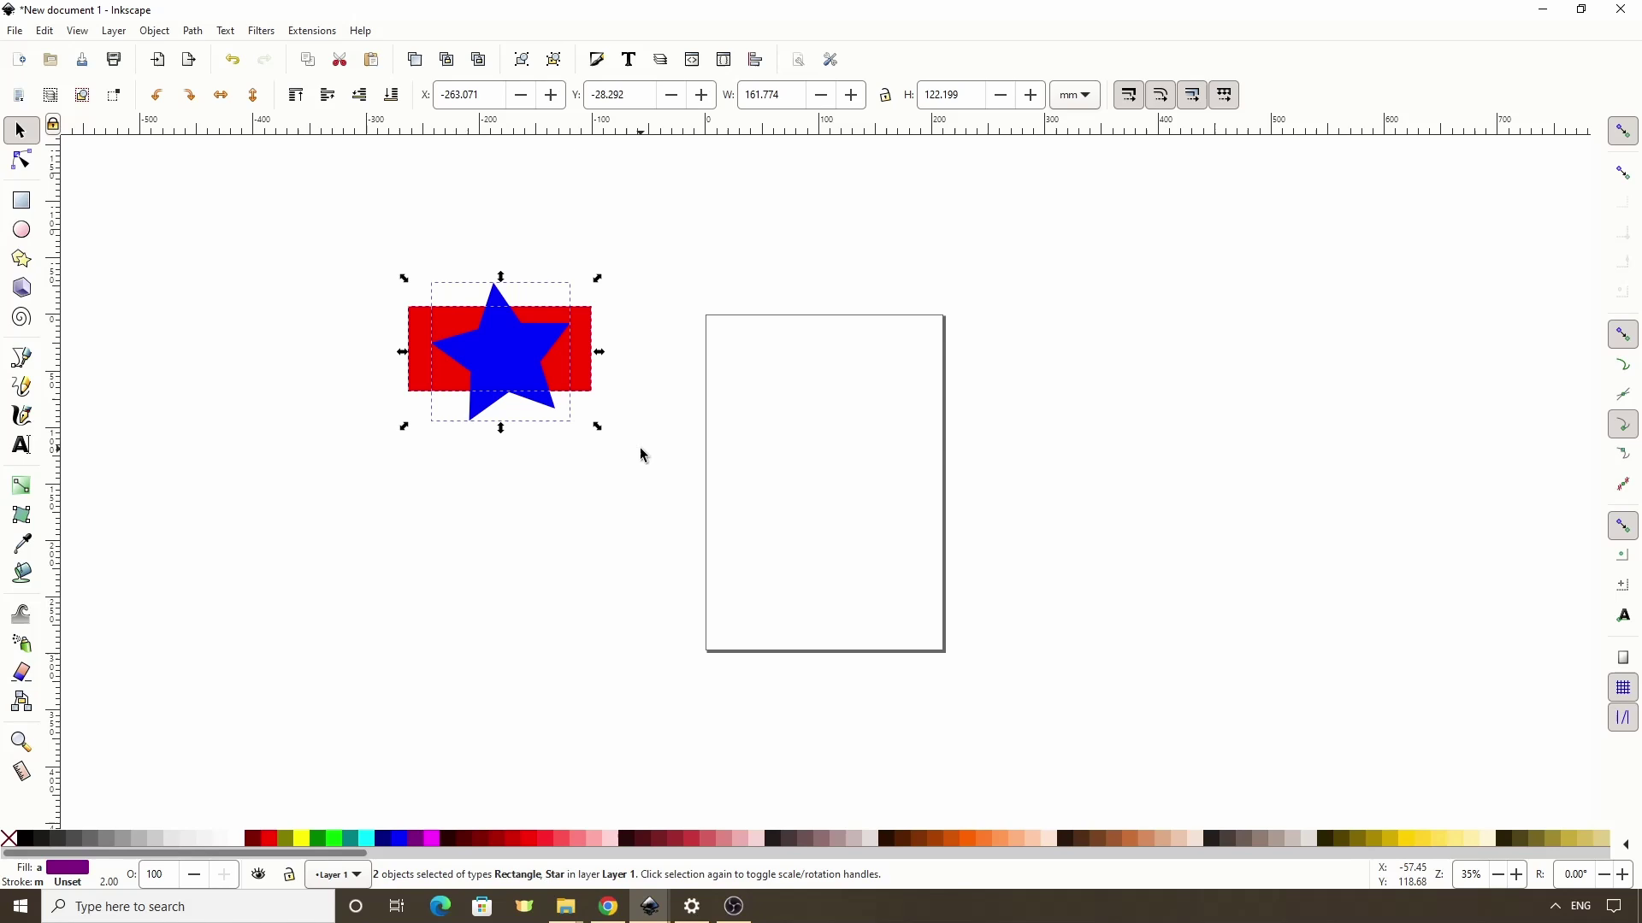
# Step: Apply Object > Clip > Set Clip so the red rectangle is trimmed to the star outline
pyautogui.rightClick(523, 363)
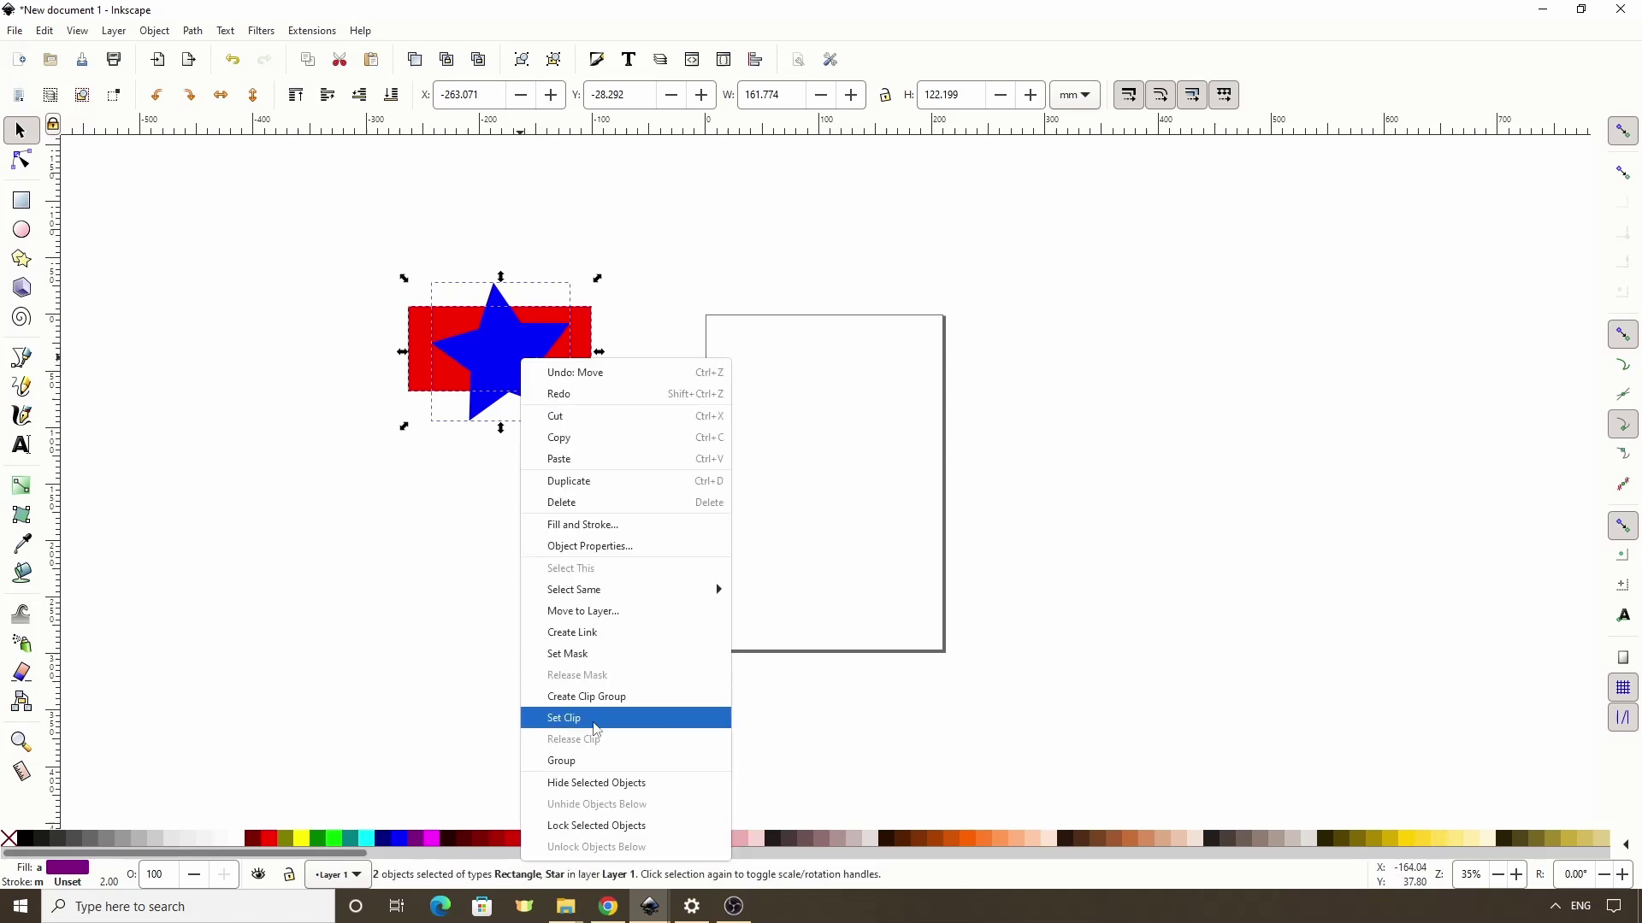
pyautogui.click(154, 31)
pyautogui.click(154, 31)
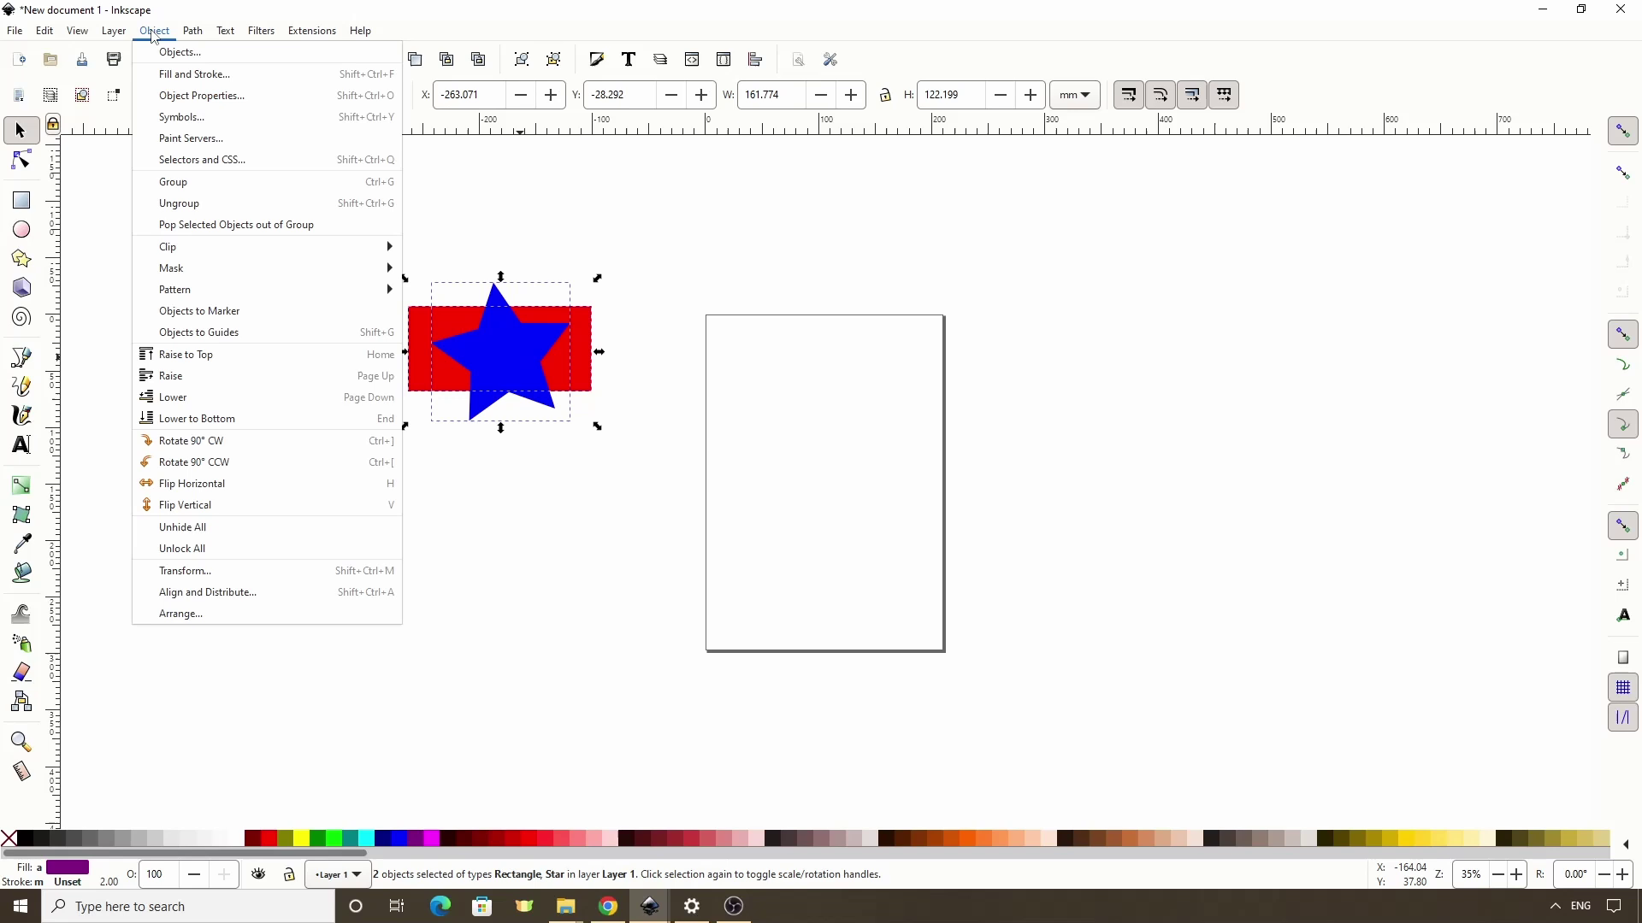
pyautogui.moveTo(191, 249)
pyautogui.click(453, 250)
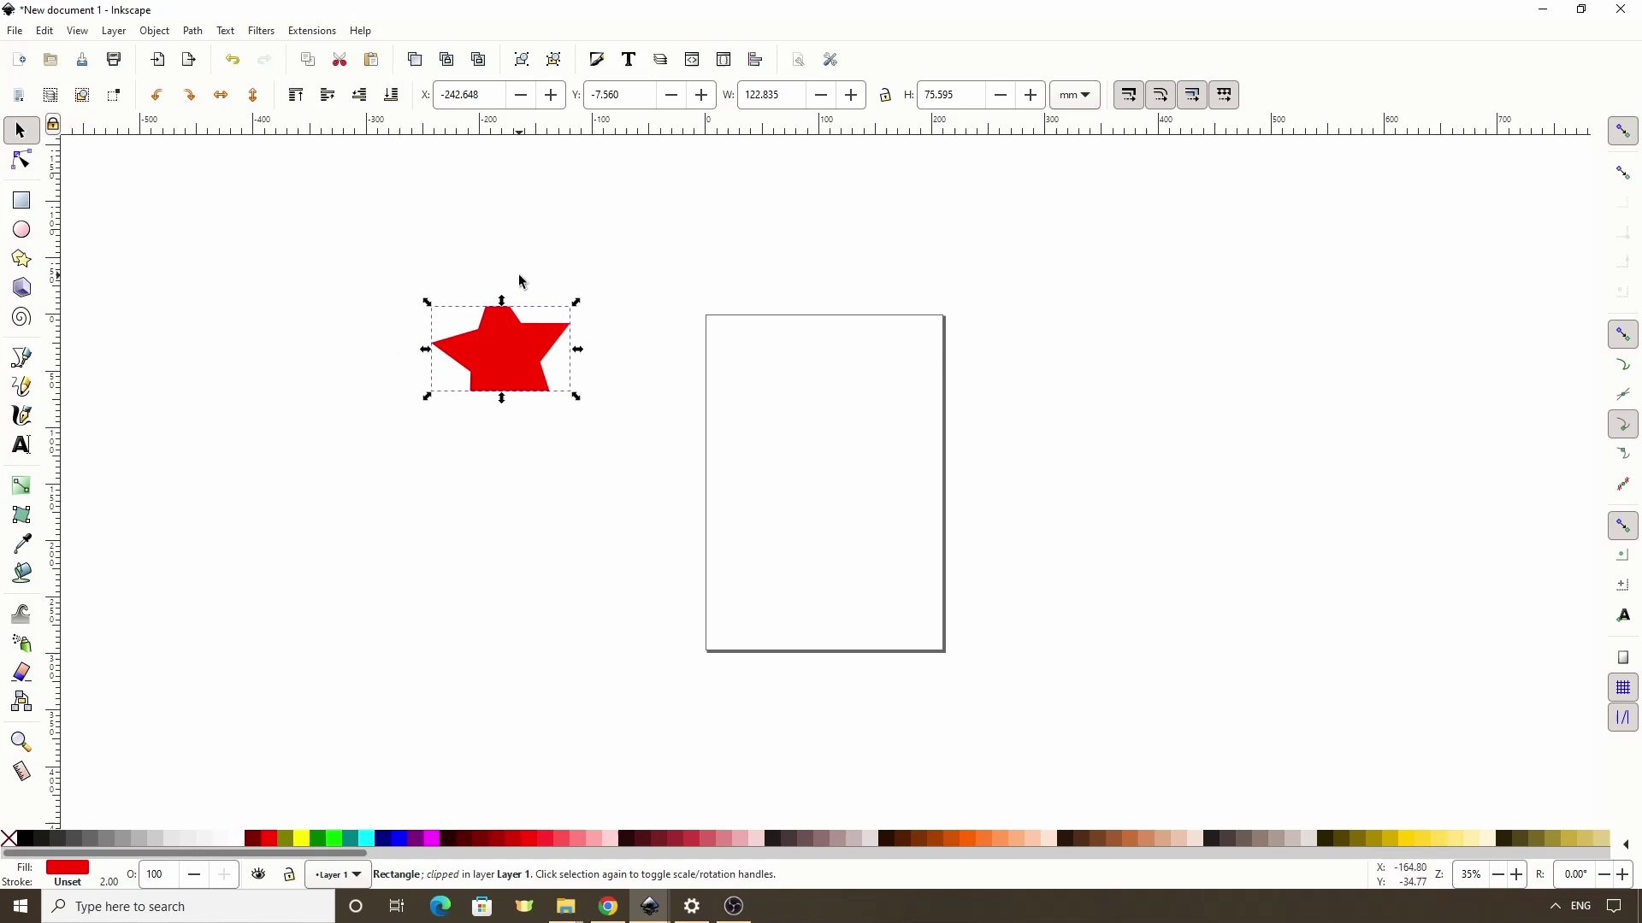
# Step: Shift the clipped star right, rotate it slightly, and fill it Fuchsia
pyautogui.moveTo(535, 353); pyautogui.dragTo(610, 413)
pyautogui.click(545, 359)
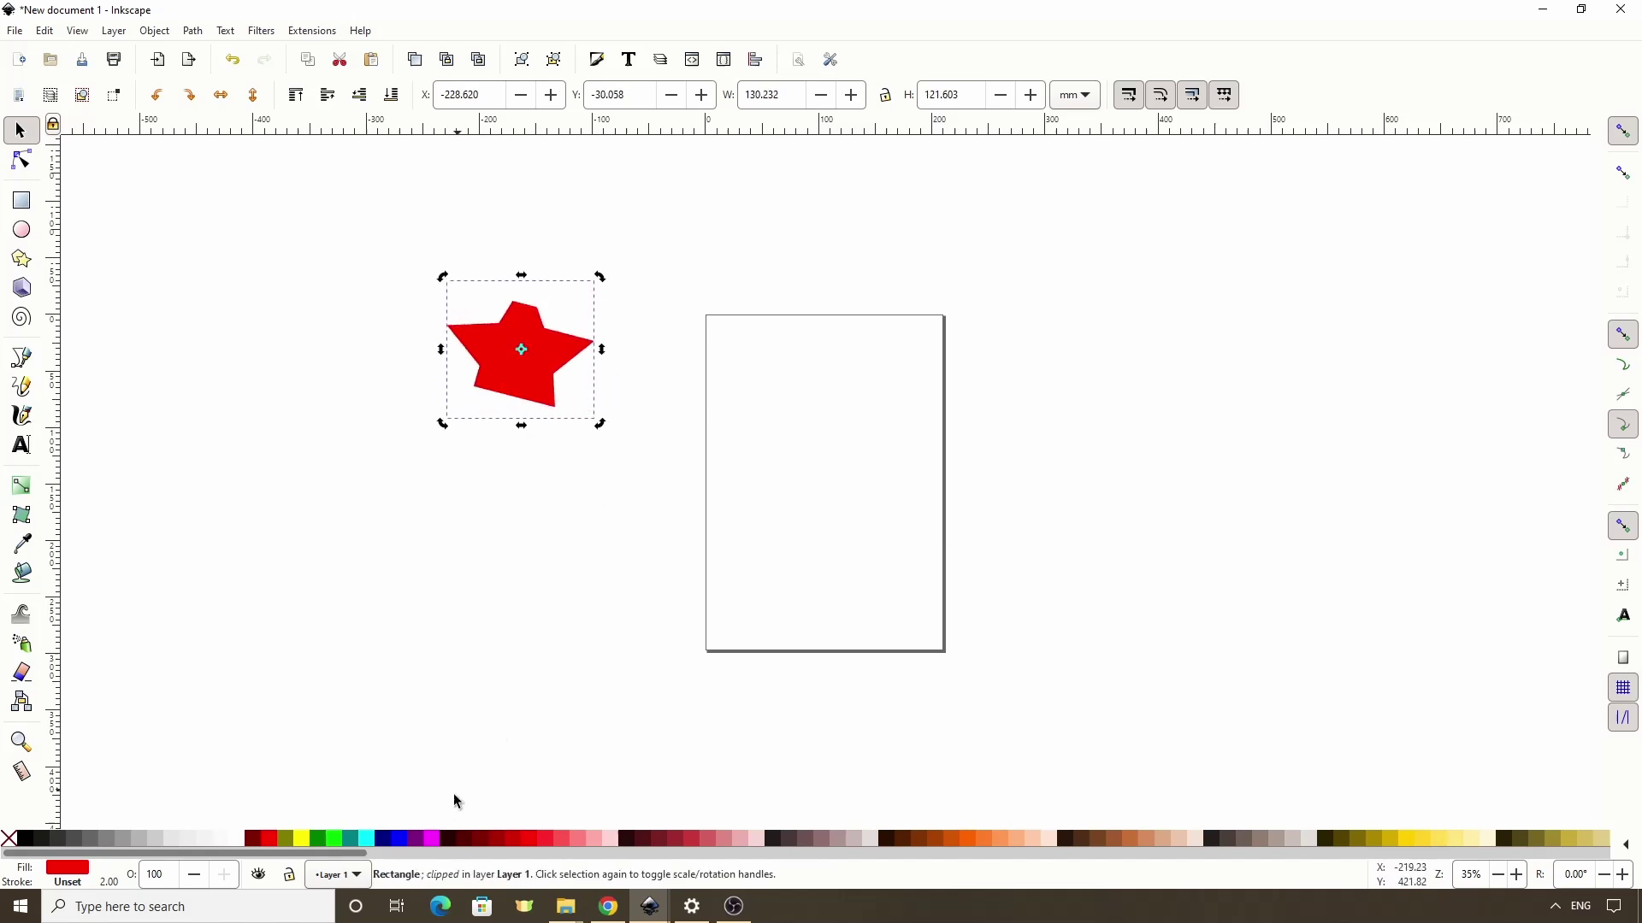
pyautogui.click(438, 841)
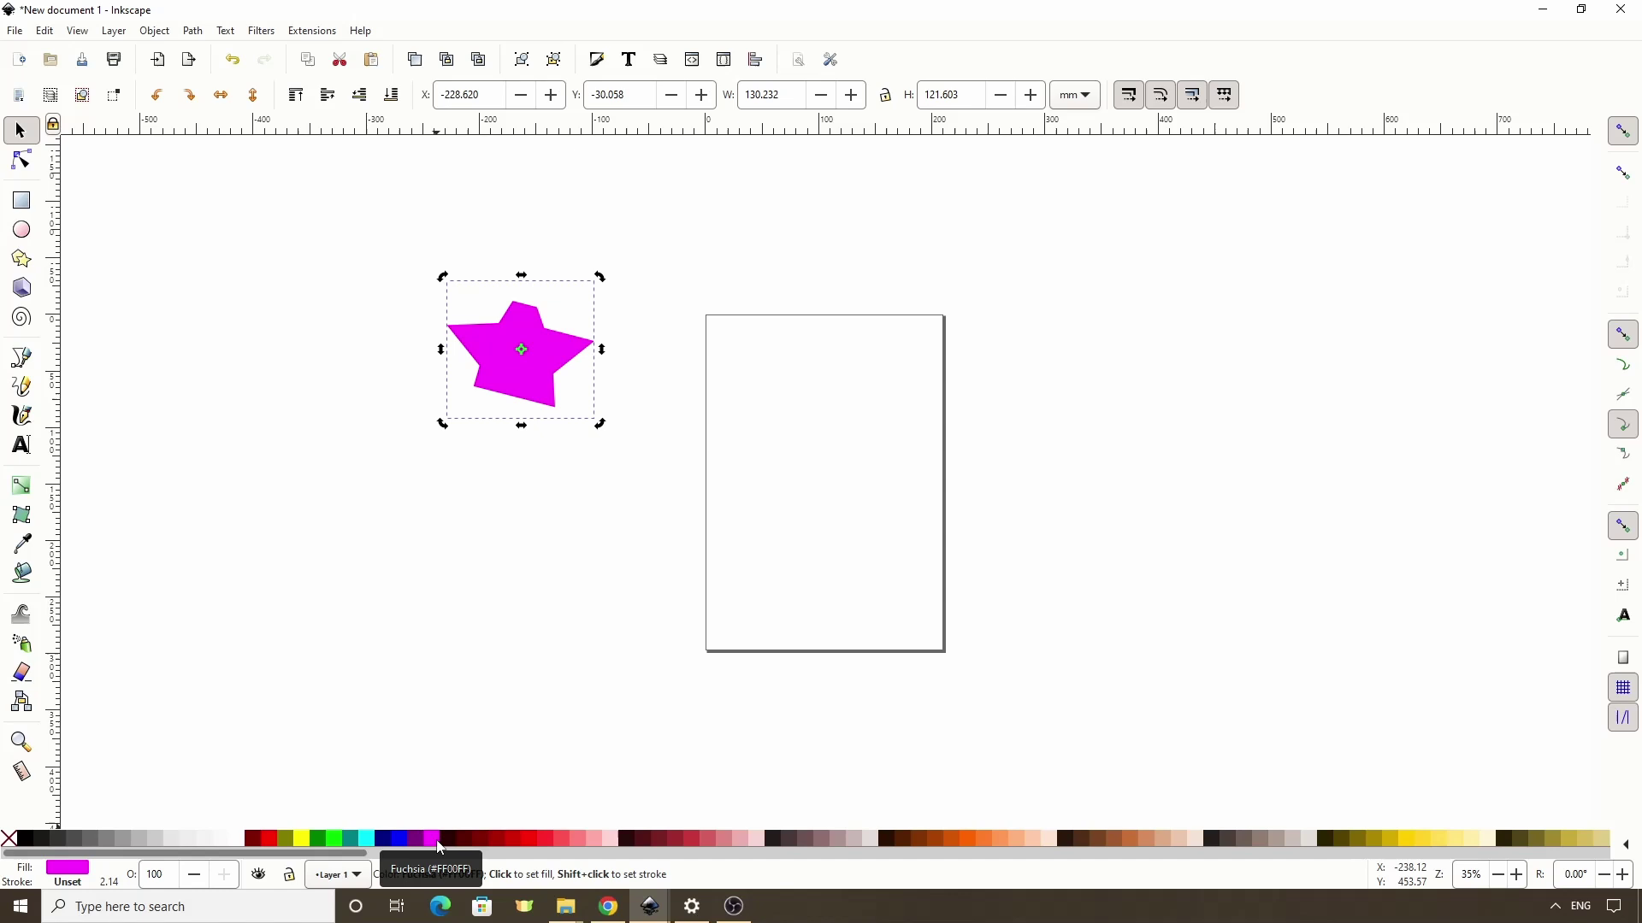
# Step: With the Node tool and Show clipping path on, drag the star clip's handle to lengthen its points, then hide the clip path
pyautogui.click(21, 160)
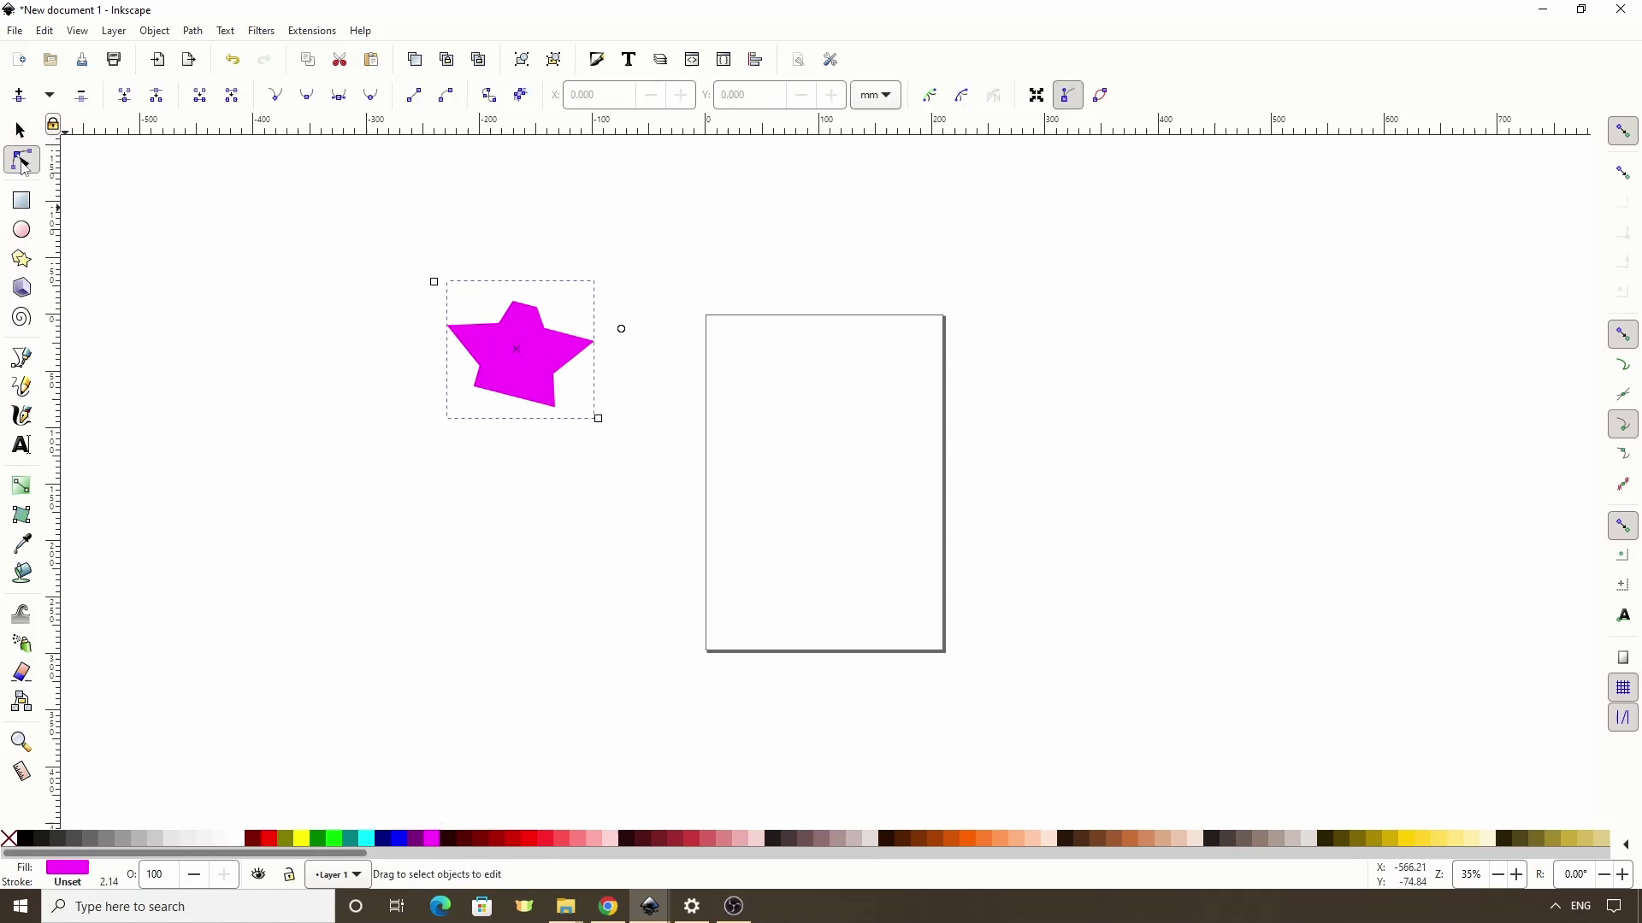
pyautogui.moveTo(597, 419)
pyautogui.mouseDown()
pyautogui.moveTo(579, 403)
pyautogui.moveTo(620, 396)
pyautogui.moveTo(591, 421)
pyautogui.mouseUp()
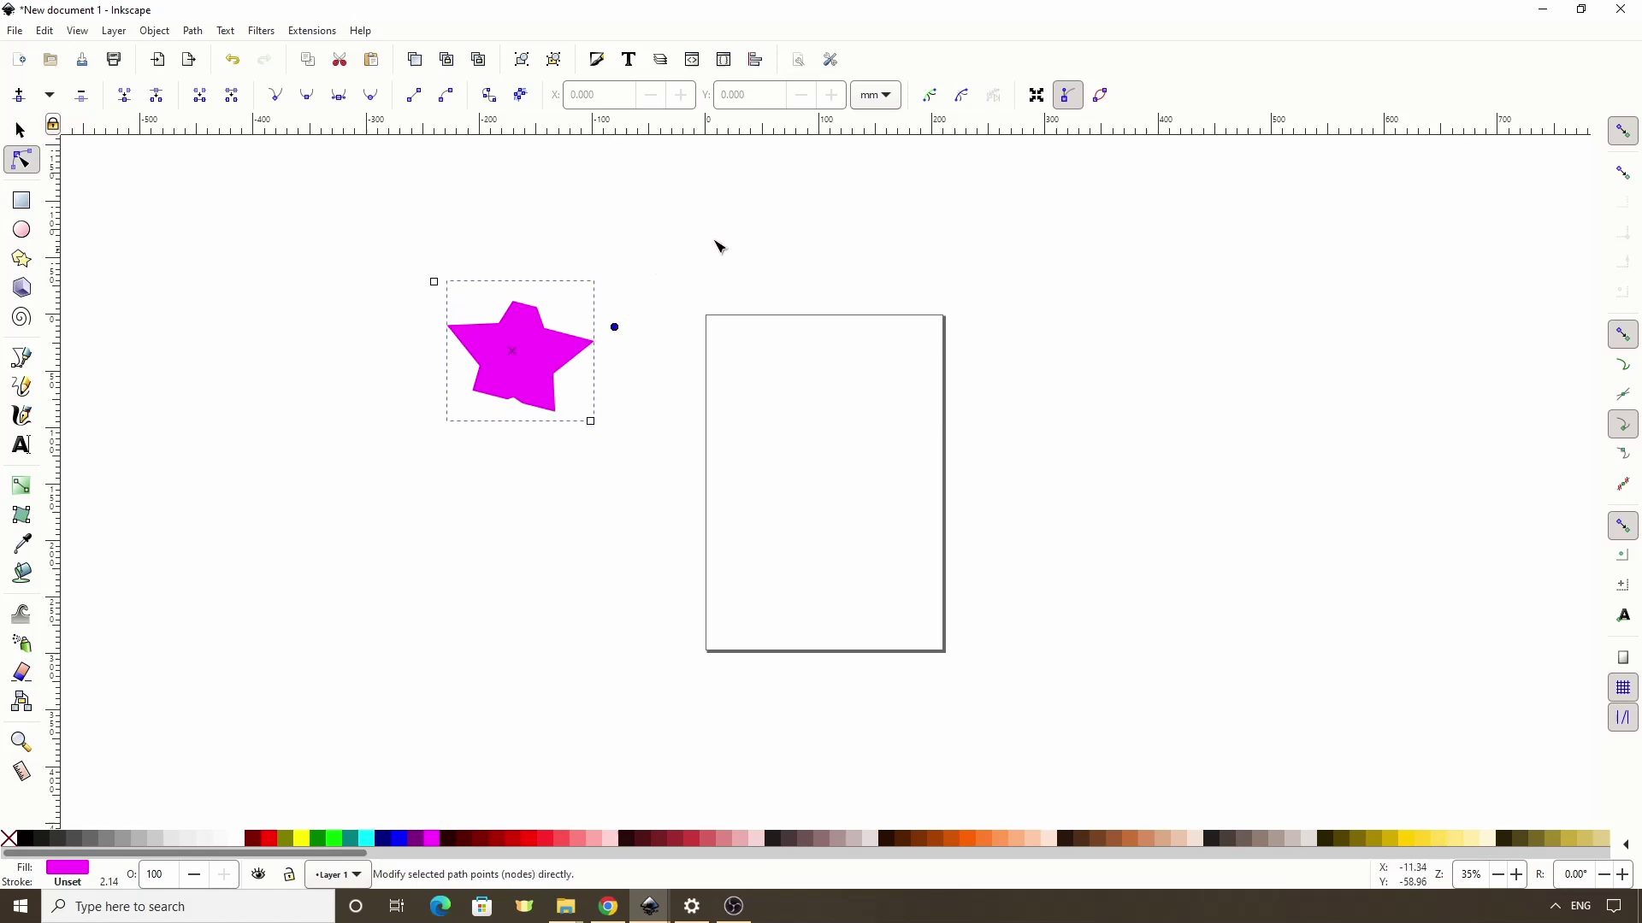
pyautogui.click(929, 95)
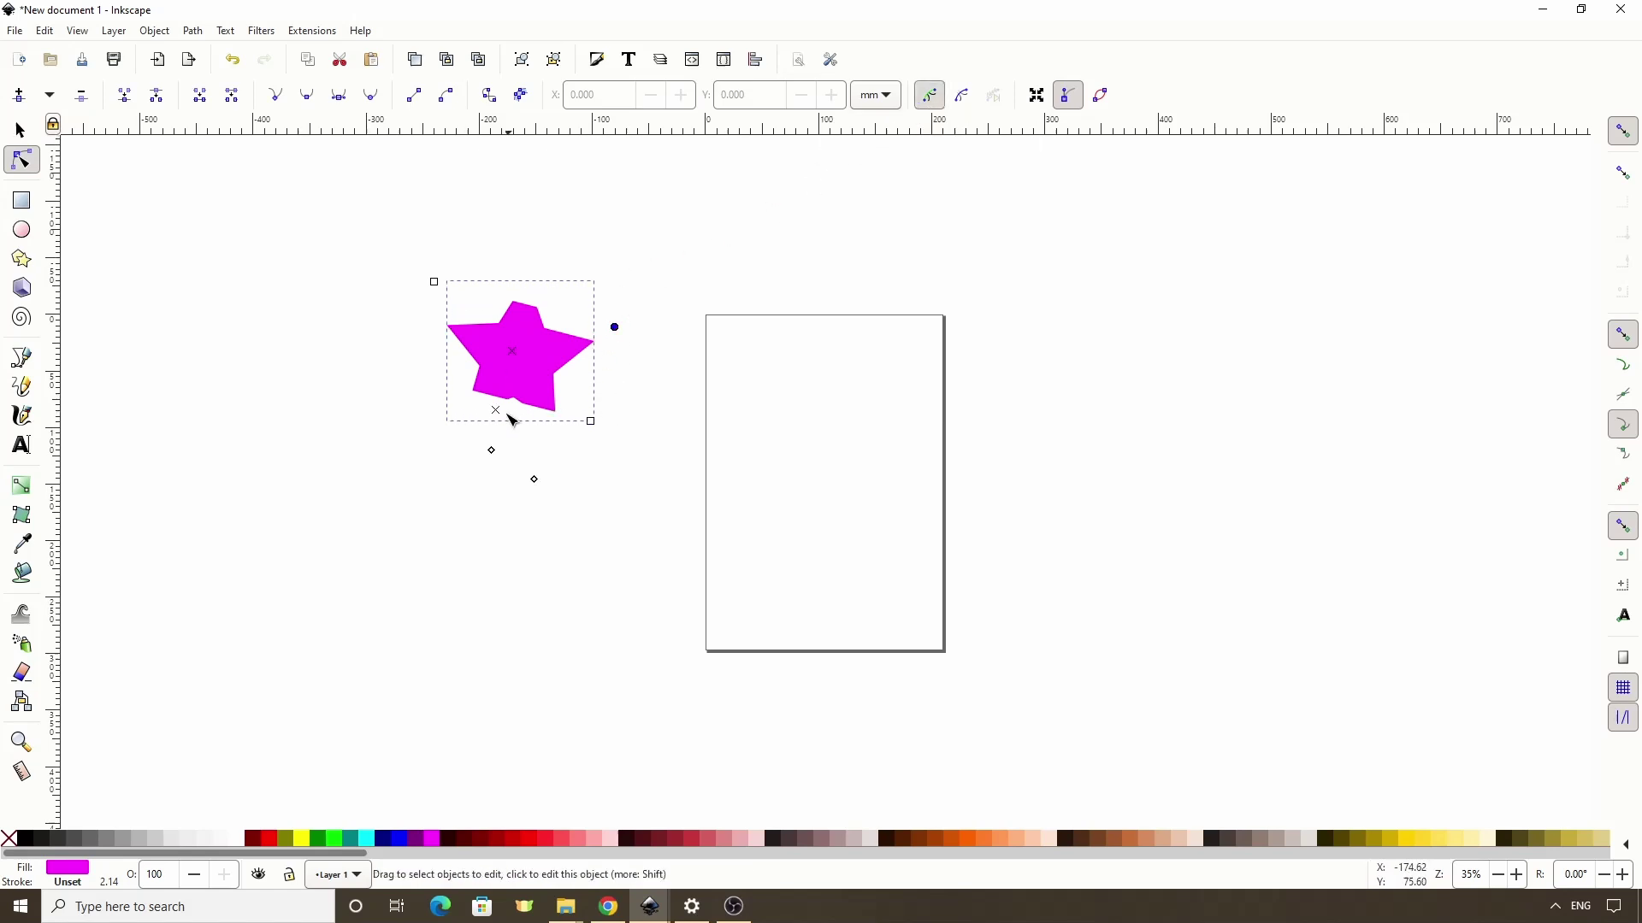
pyautogui.moveTo(534, 482)
pyautogui.mouseDown()
pyautogui.moveTo(531, 451)
pyautogui.moveTo(557, 473)
pyautogui.moveTo(533, 497)
pyautogui.moveTo(538, 476)
pyautogui.mouseUp()
pyautogui.click(938, 99)
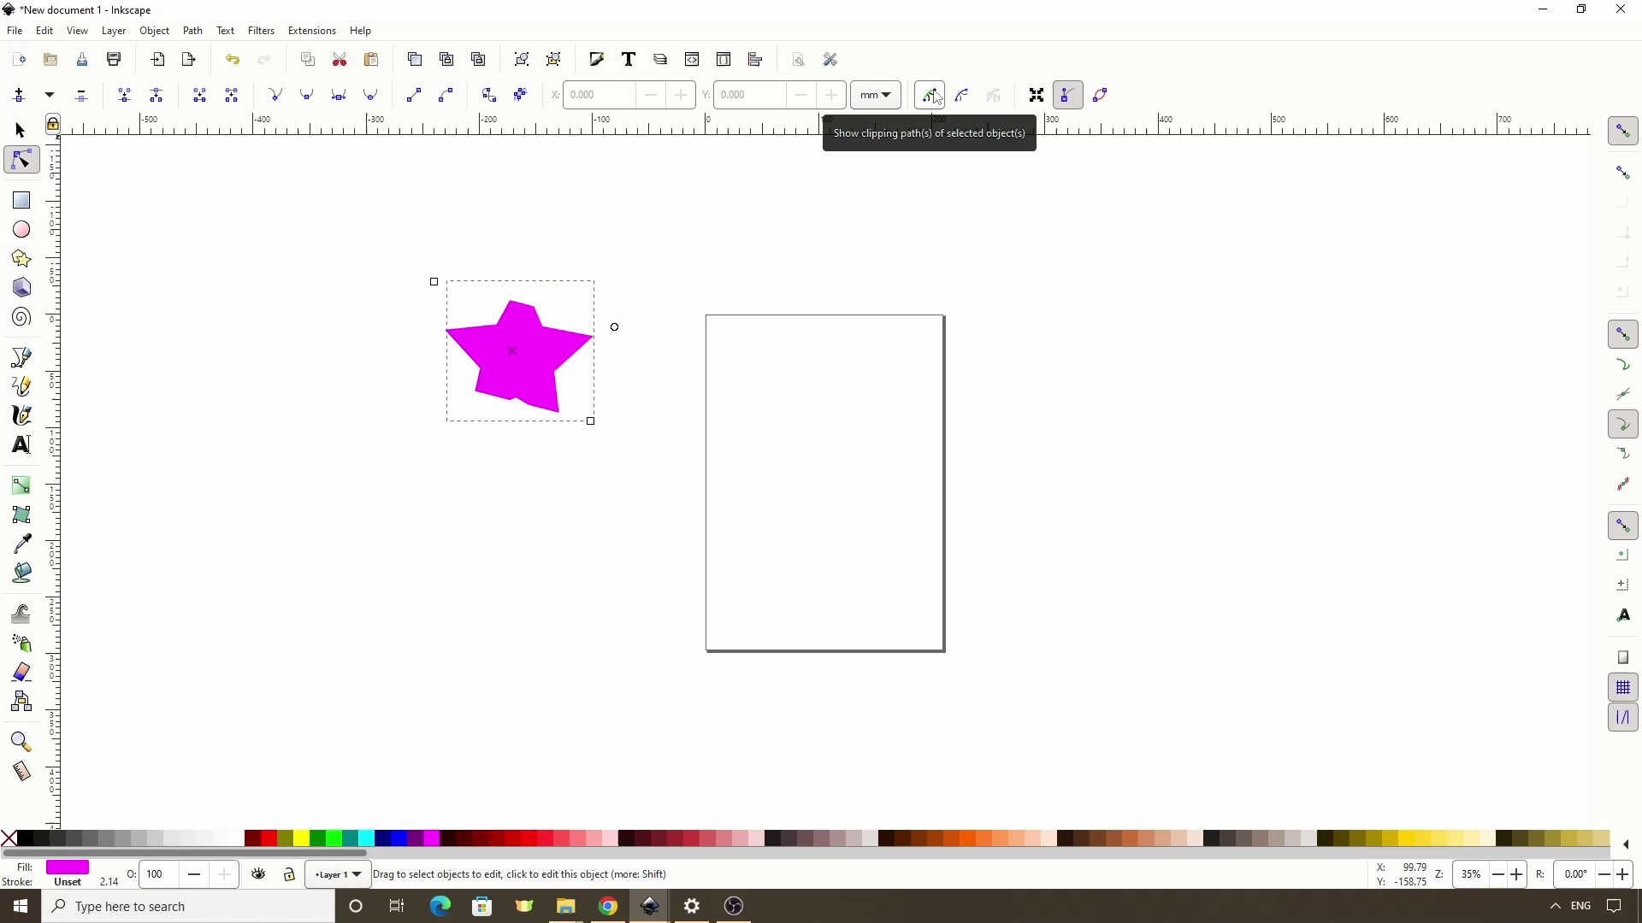
# Step: Release the clip with Object > Clip > Release, separating the star and fuchsia rectangle
pyautogui.rightClick(544, 360)
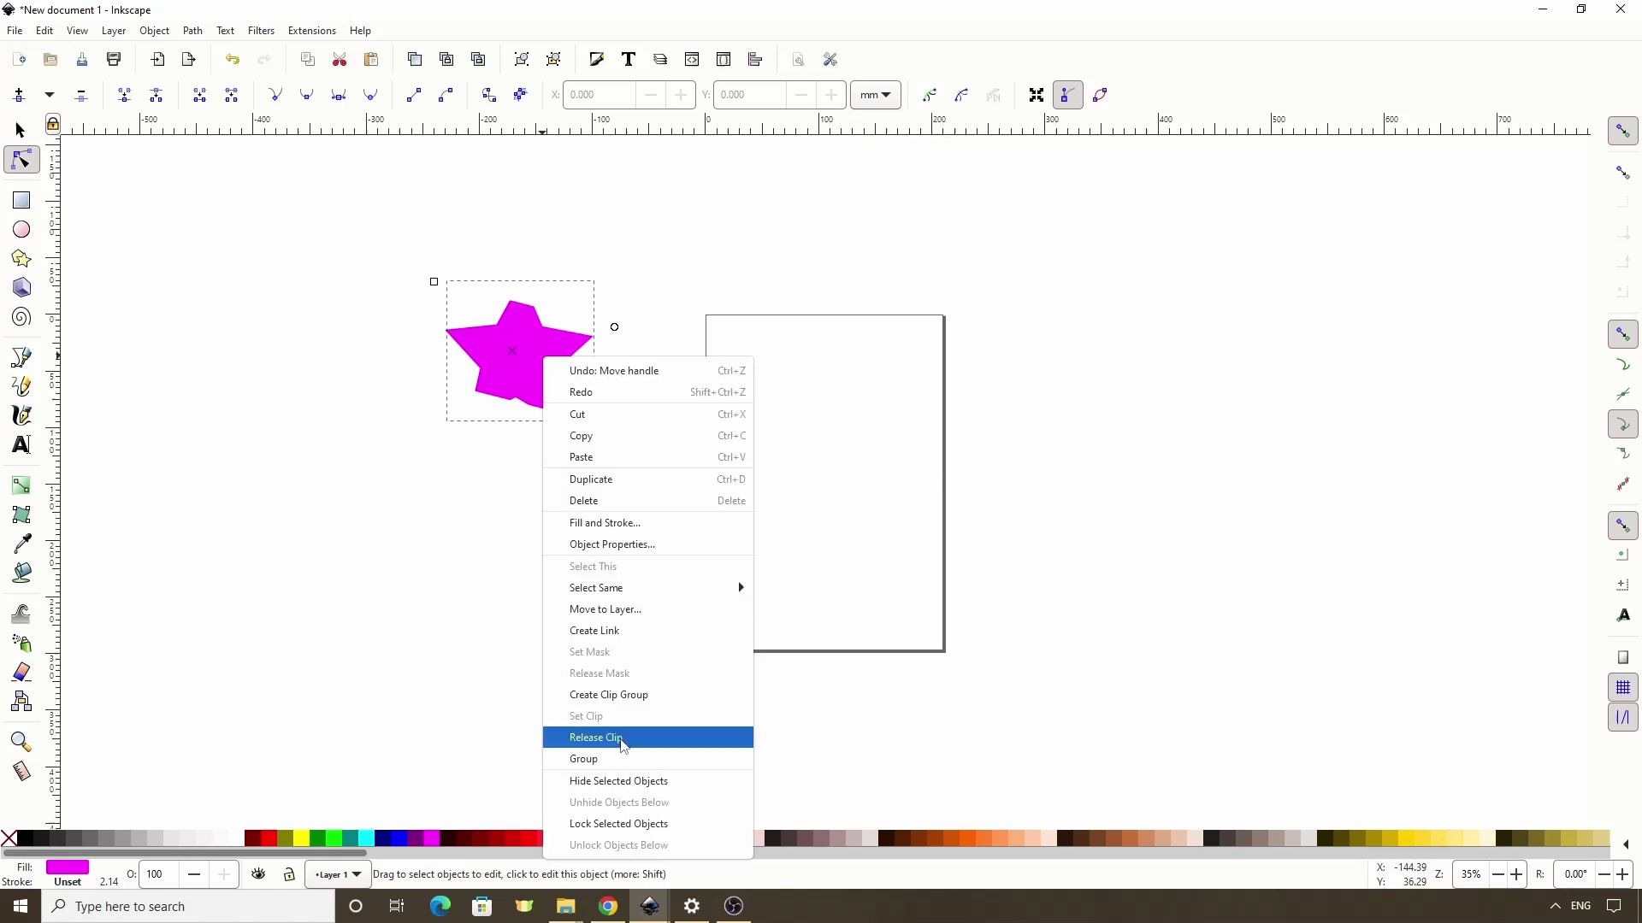
pyautogui.click(142, 32)
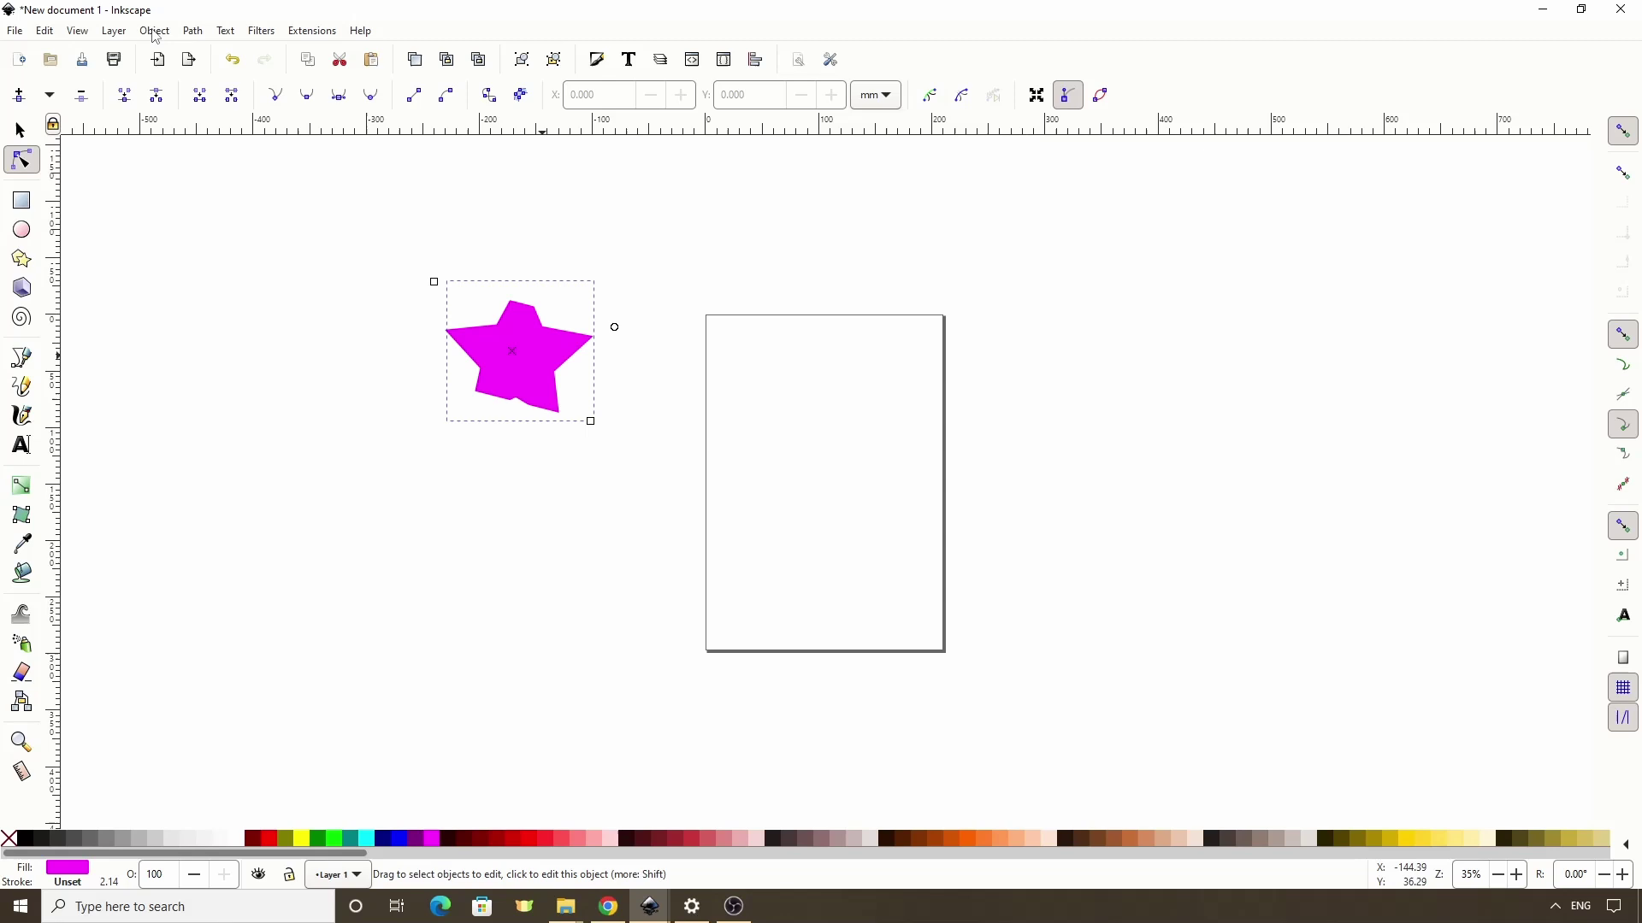
pyautogui.click(153, 31)
pyautogui.moveTo(346, 251)
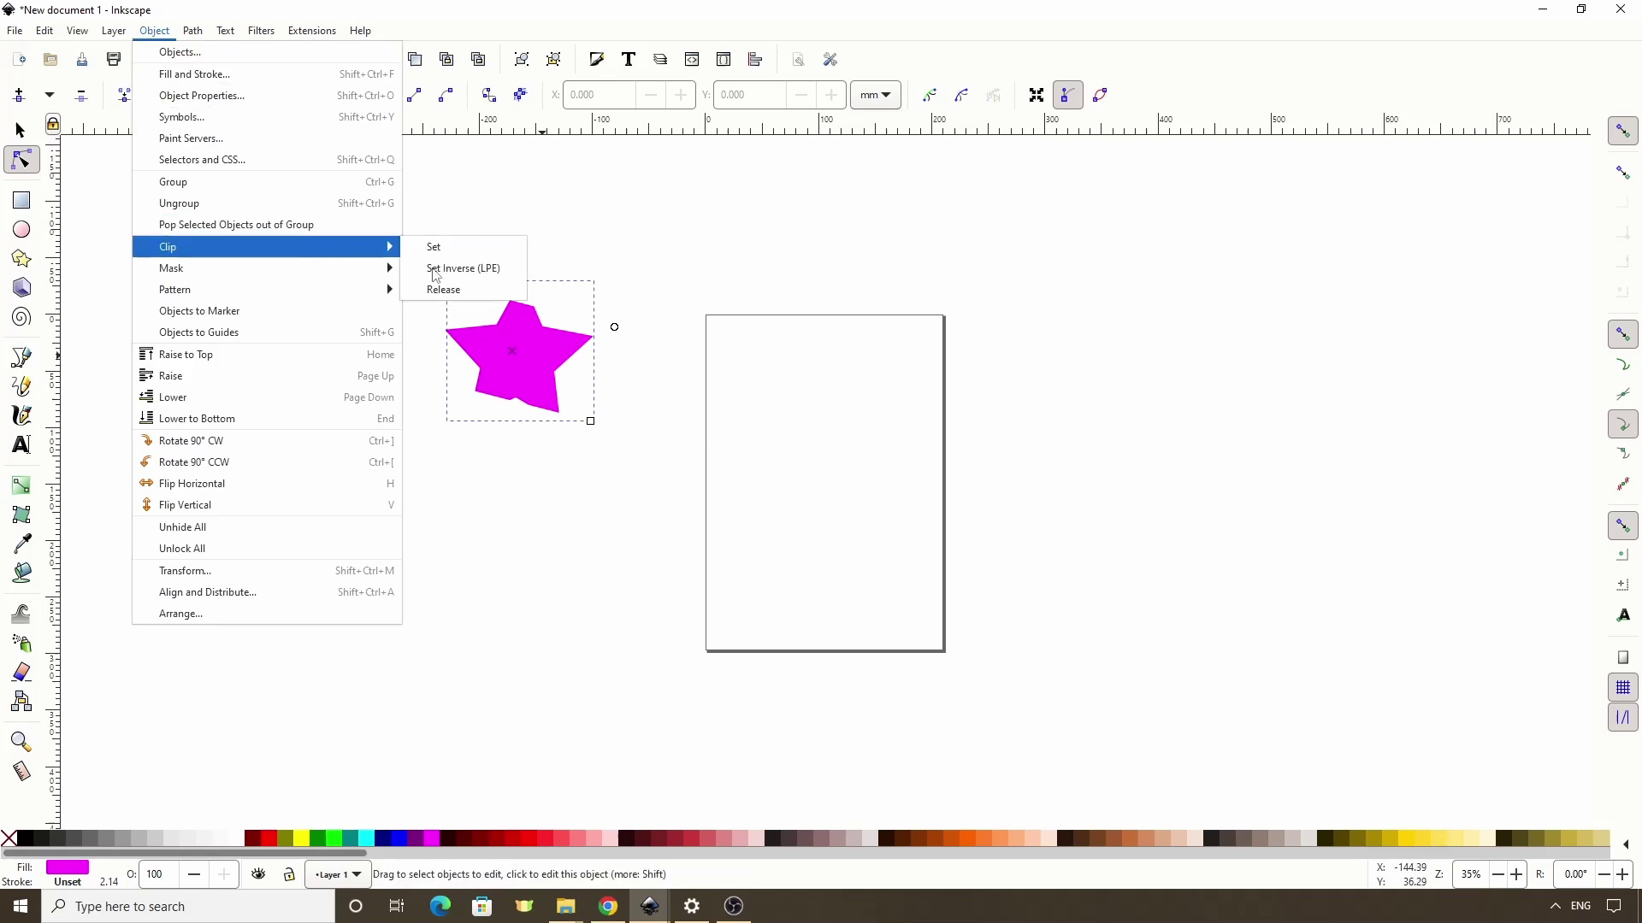
pyautogui.click(442, 290)
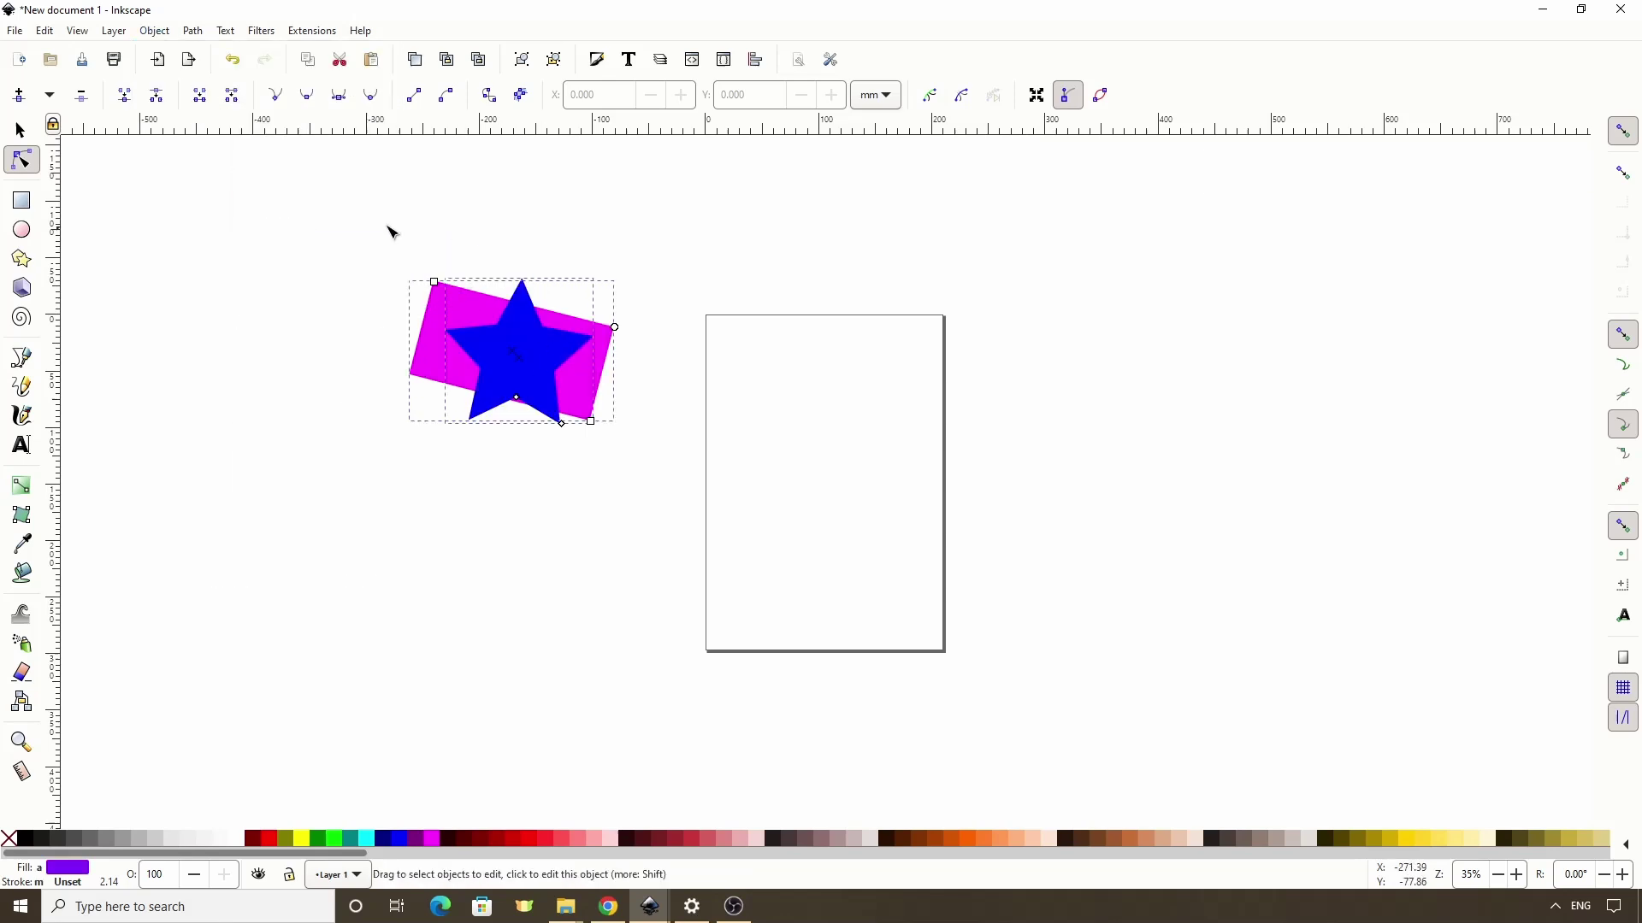
# Step: Deselect everything, then move the blue star around and back over the rectangle
pyautogui.click(20, 130)
pyautogui.click(370, 174)
pyautogui.moveTo(521, 365)
pyautogui.mouseDown()
pyautogui.moveTo(667, 352)
pyautogui.moveTo(723, 385)
pyautogui.moveTo(531, 350)
pyautogui.mouseUp()
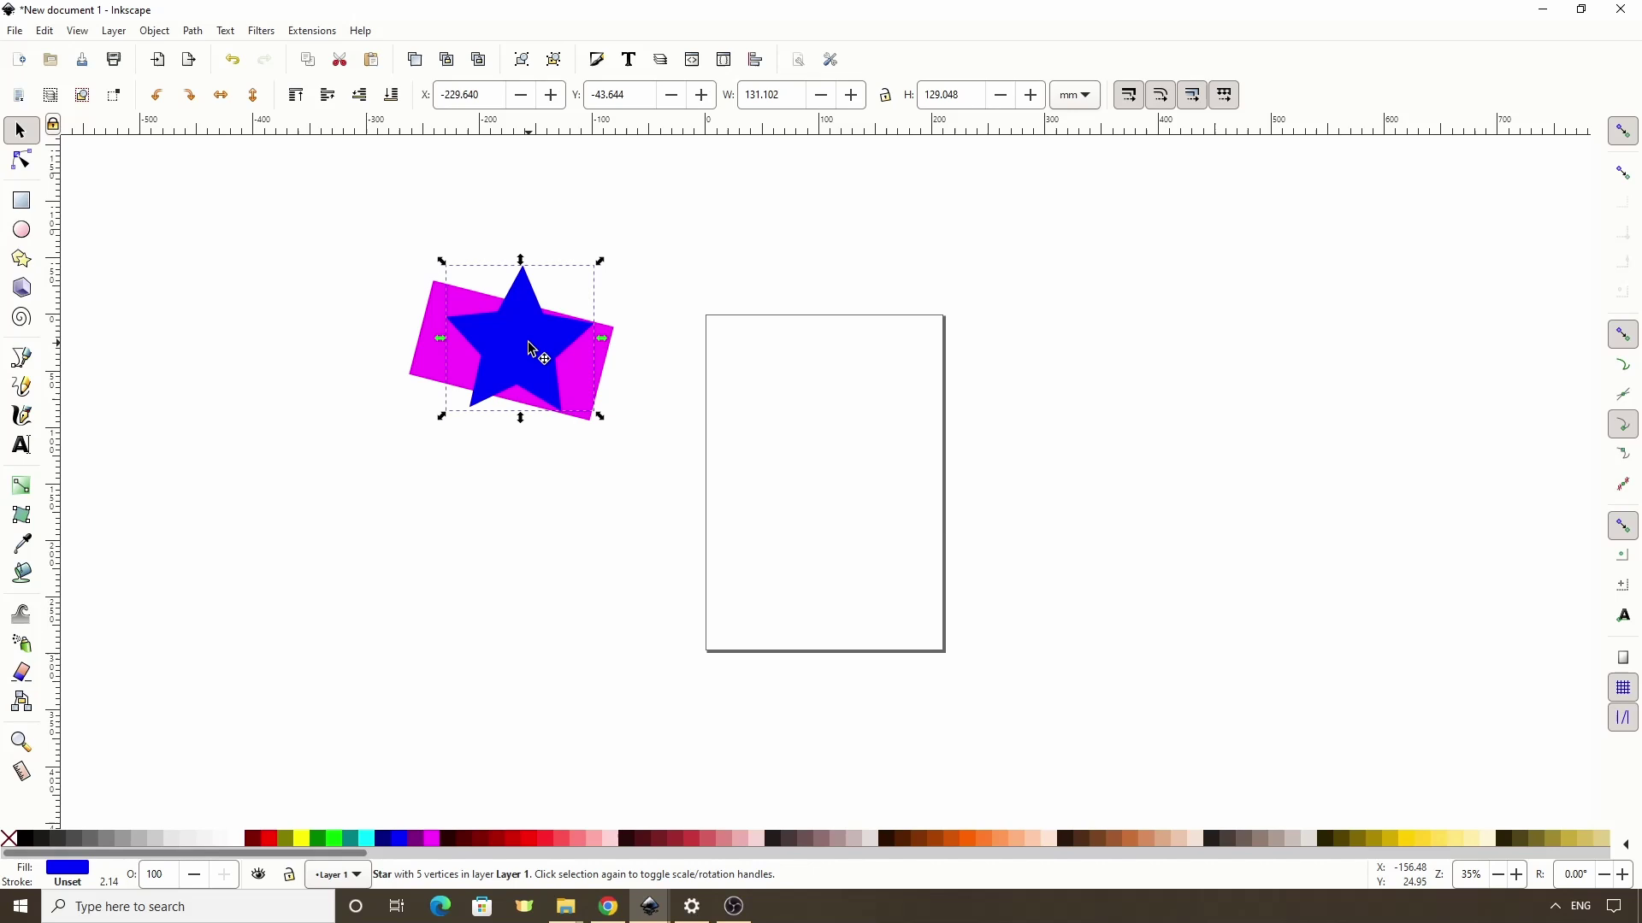
# Step: Convert the star to a path, then Set Inverse (LPE) clip to cut a star hole in the rectangle
pyautogui.click(196, 32)
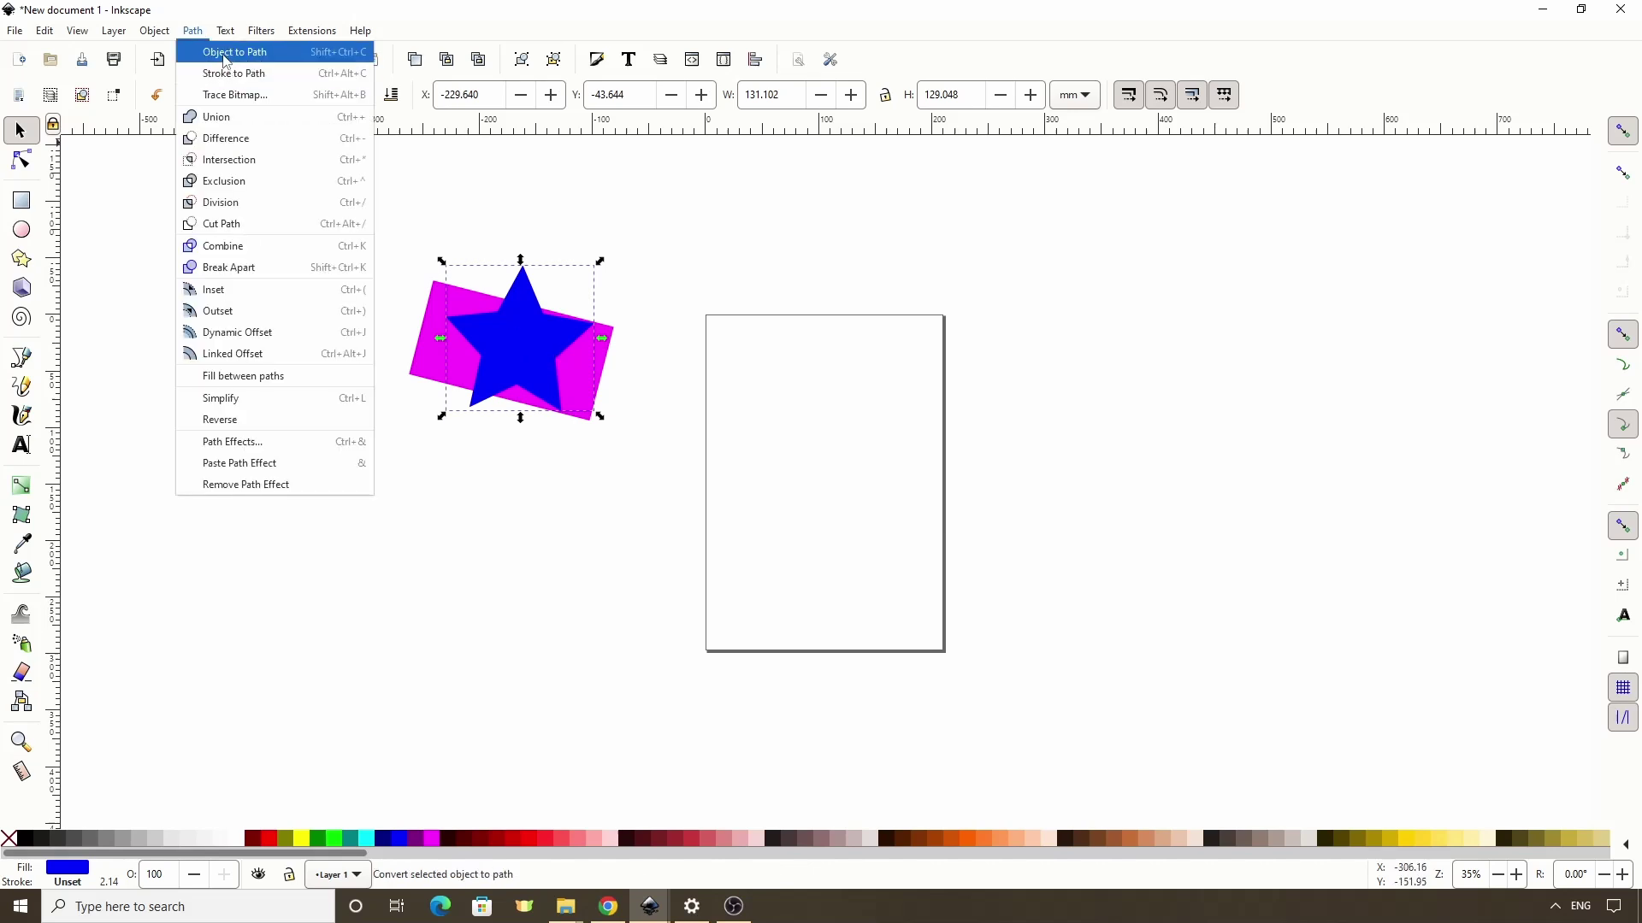
pyautogui.click(225, 58)
pyautogui.moveTo(301, 213); pyautogui.dragTo(696, 492)
pyautogui.click(157, 31)
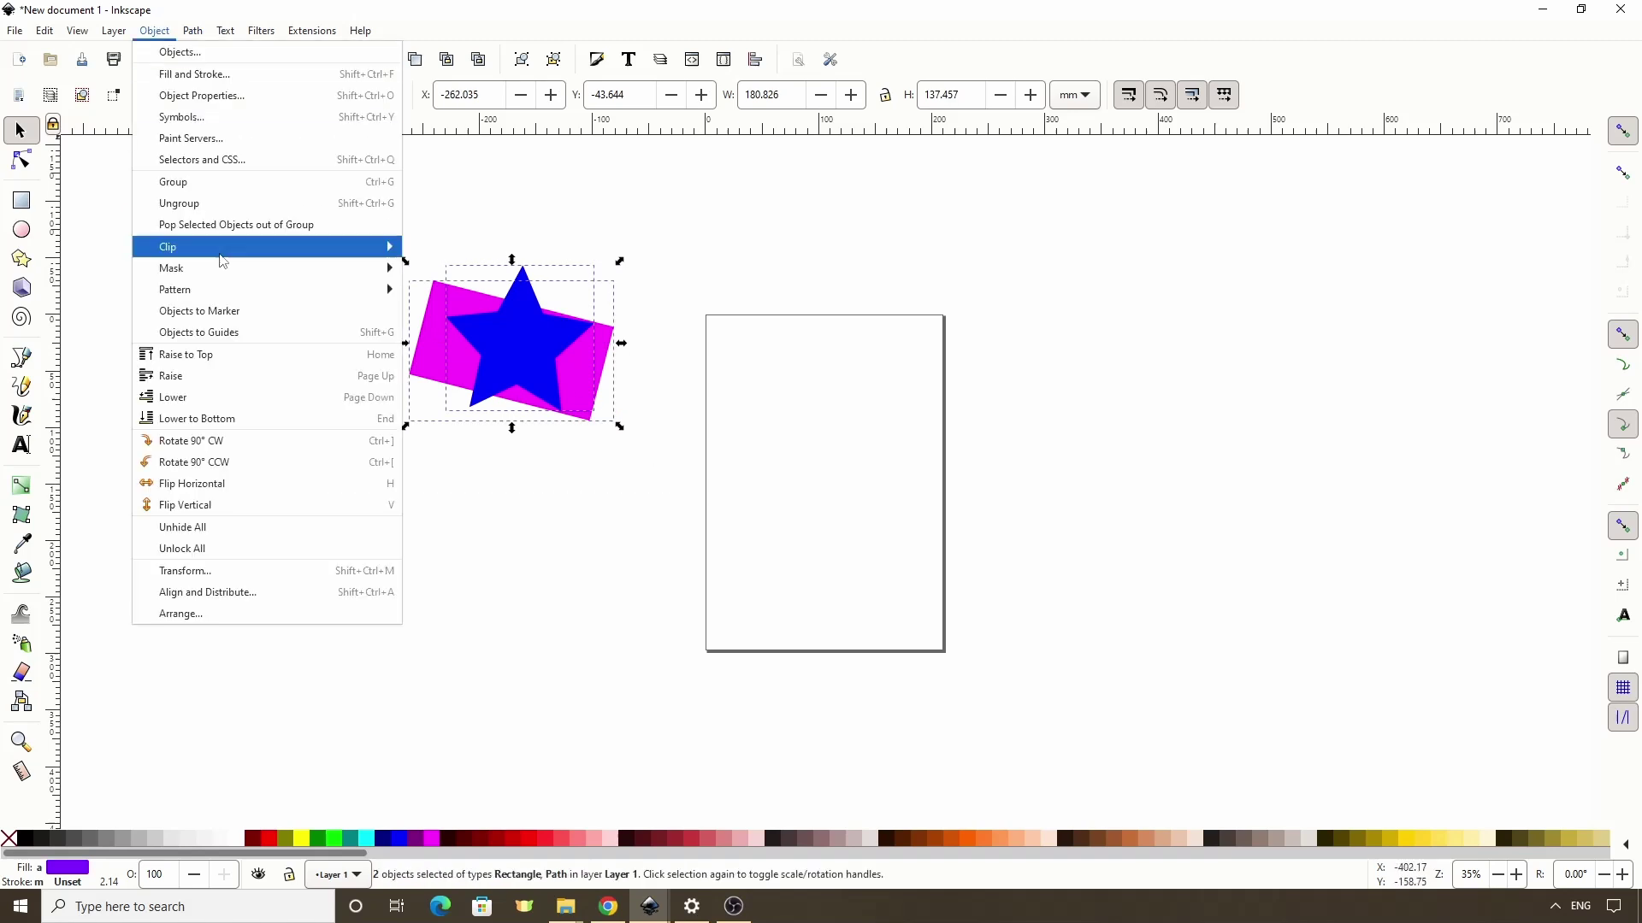
pyautogui.moveTo(224, 250)
pyautogui.click(445, 266)
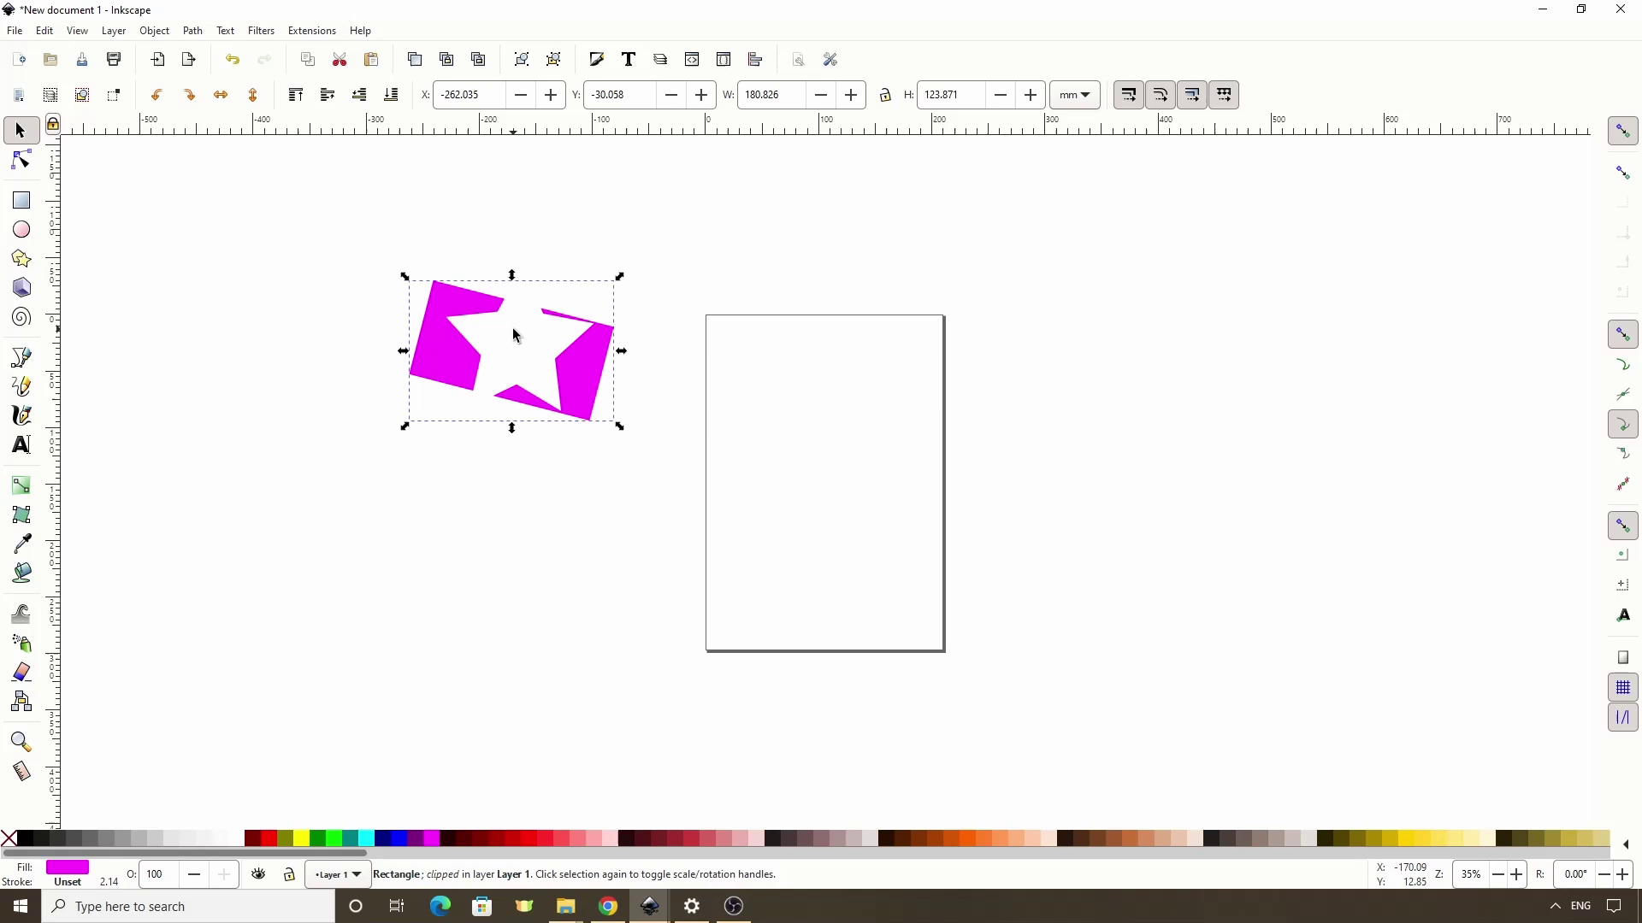
# Step: In Path Effects, toggle the Power clip's Inverse clip and Hide clip options off and back on
pyautogui.click(192, 32)
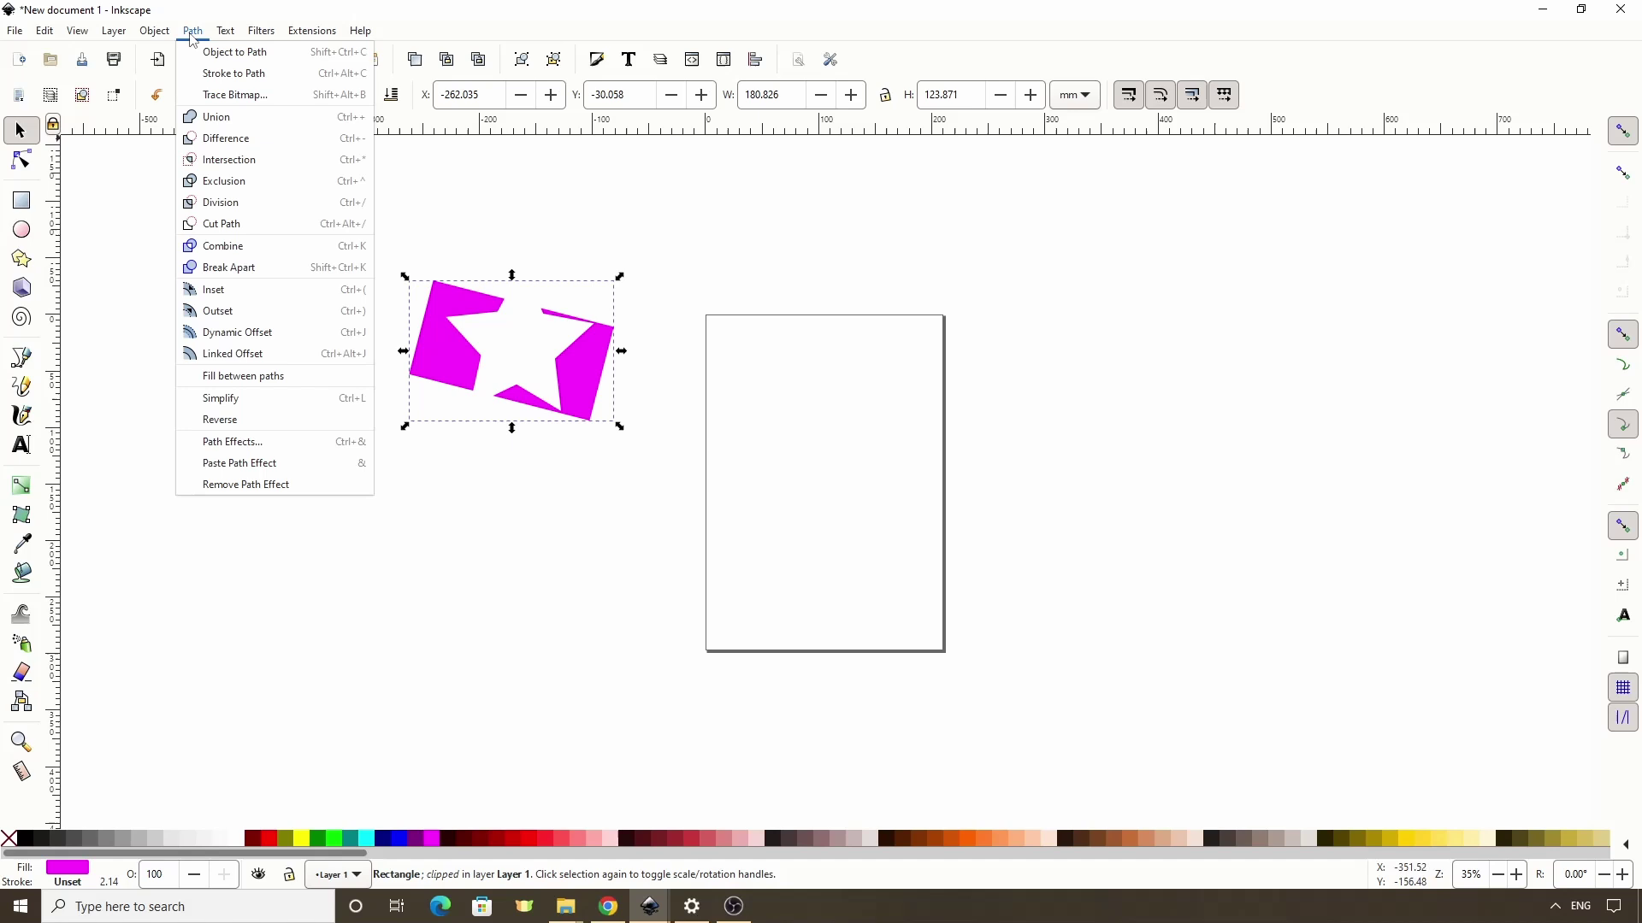
pyautogui.click(256, 443)
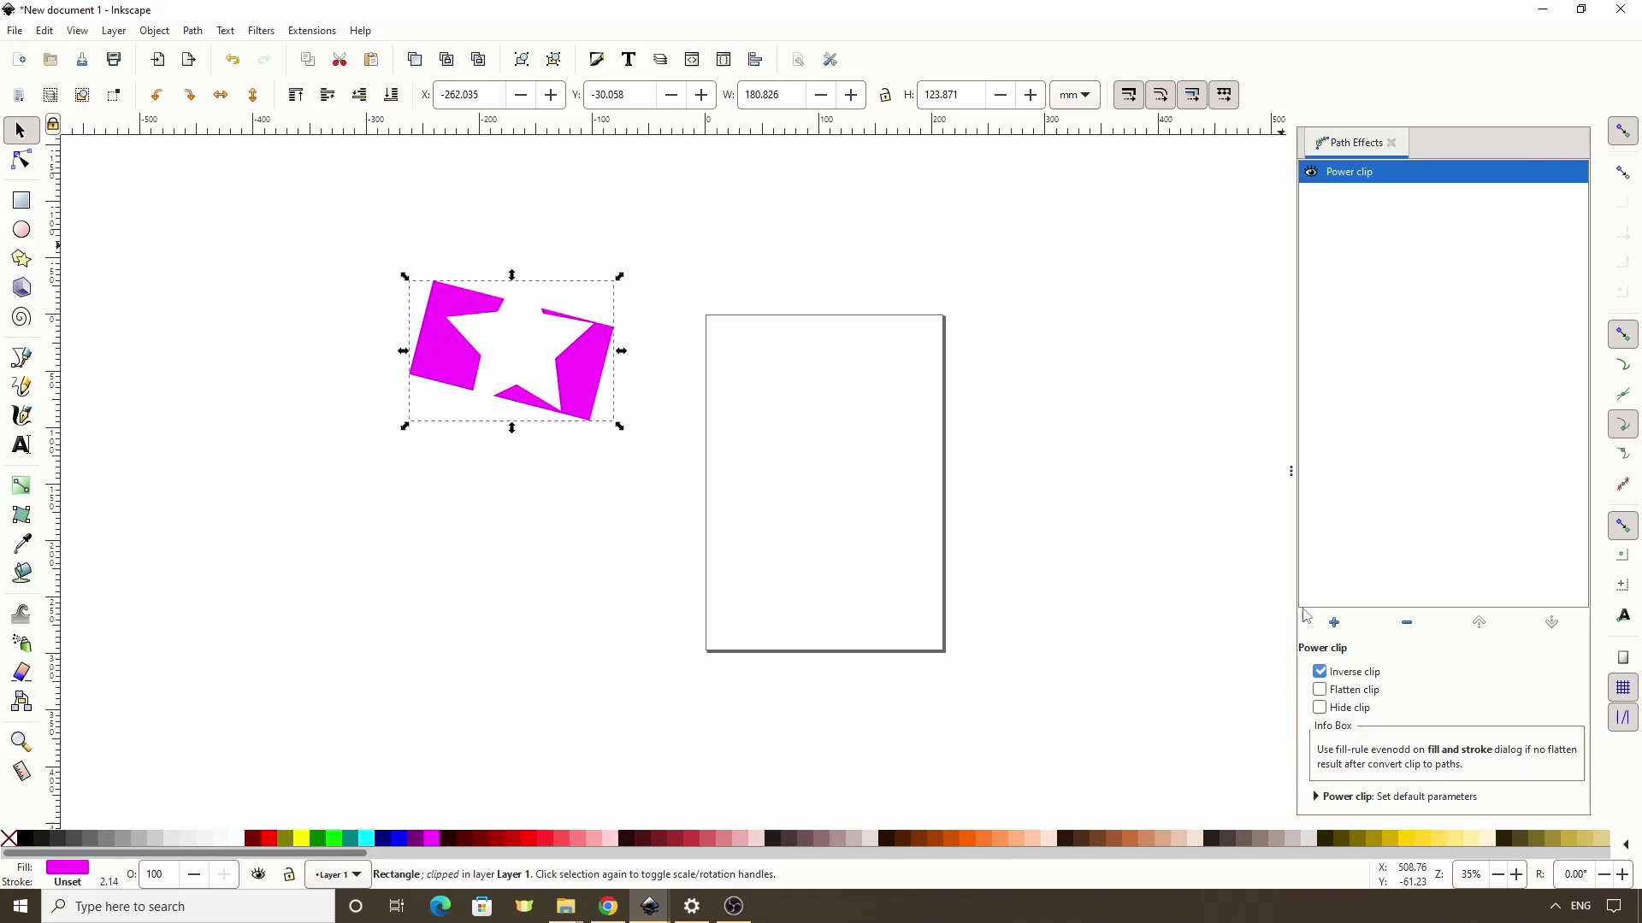
pyautogui.click(1319, 672)
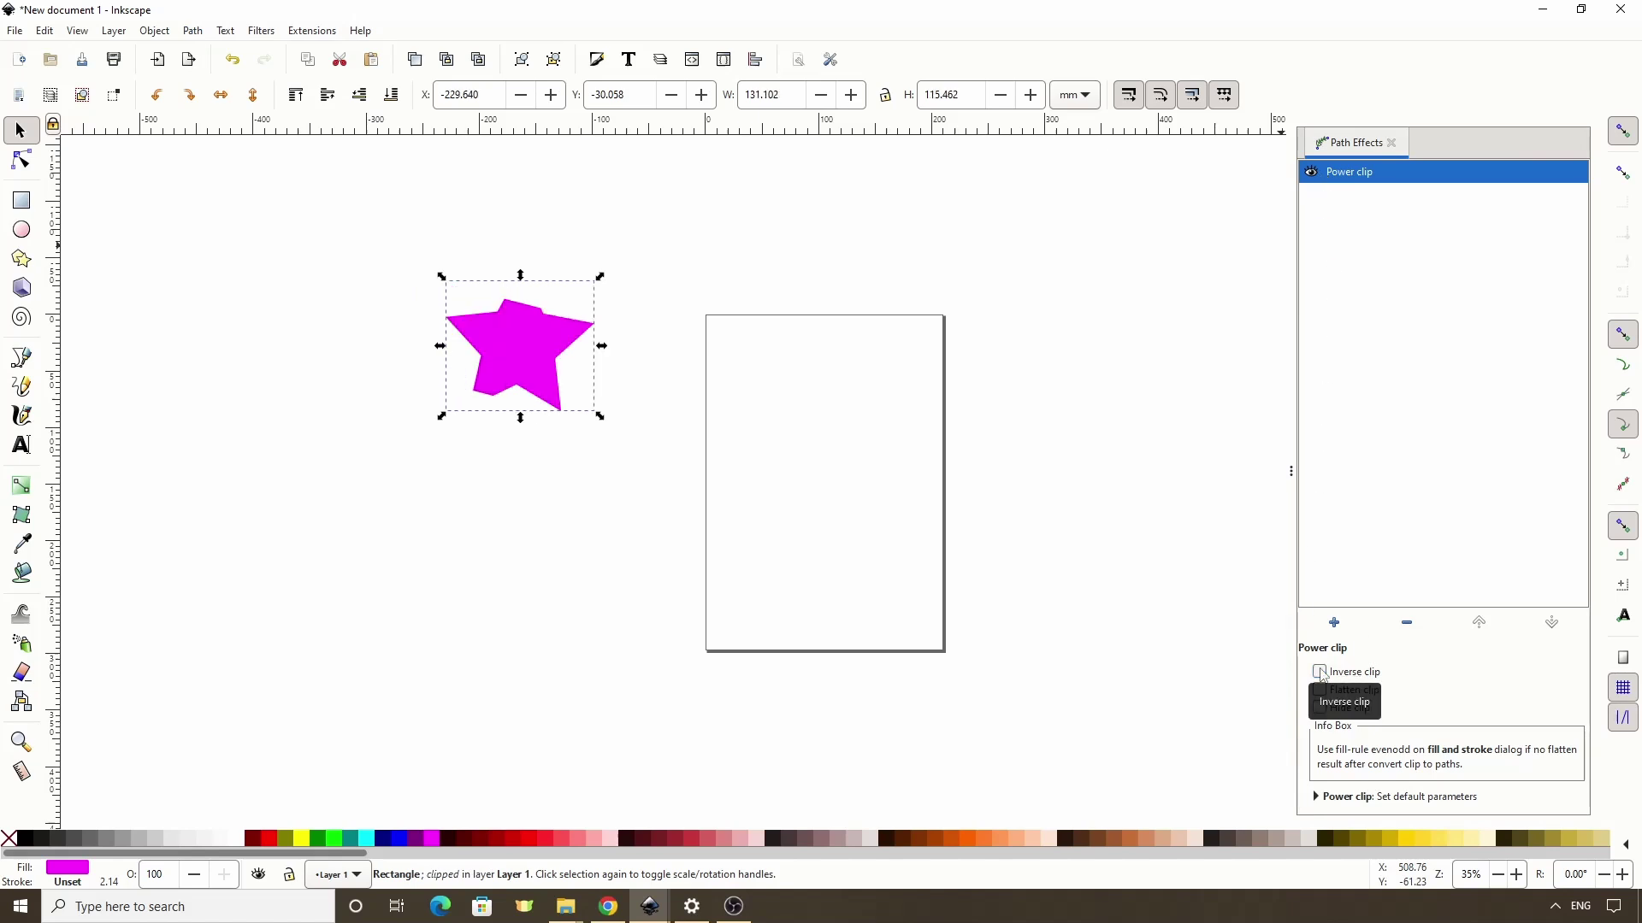
pyautogui.click(1319, 672)
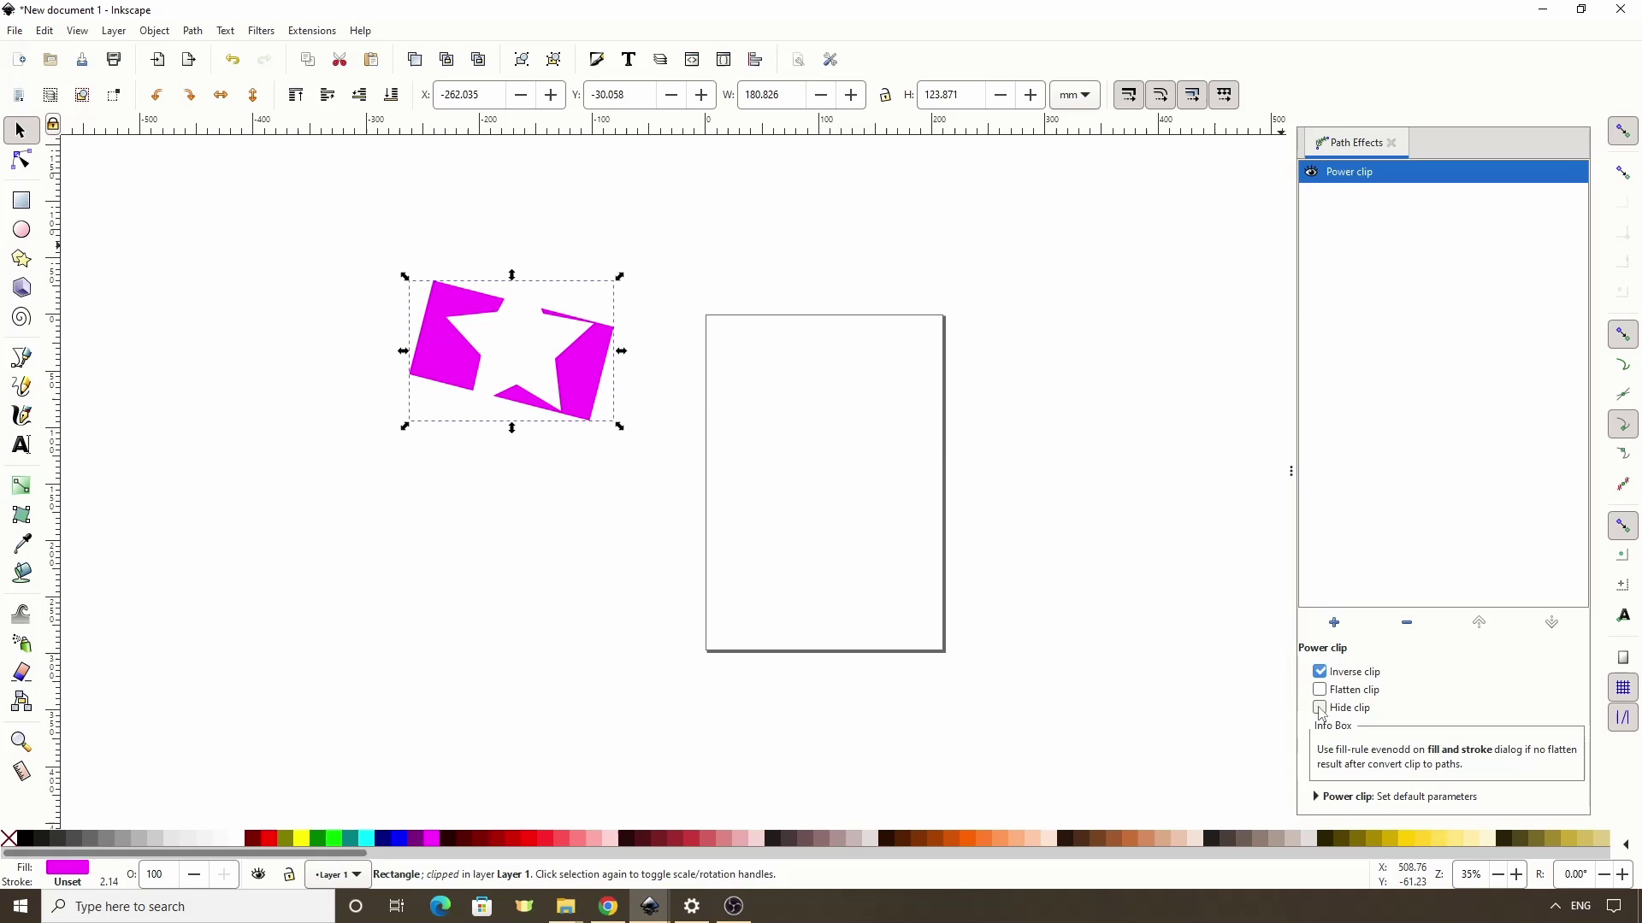
pyautogui.click(1320, 708)
pyautogui.click(1319, 708)
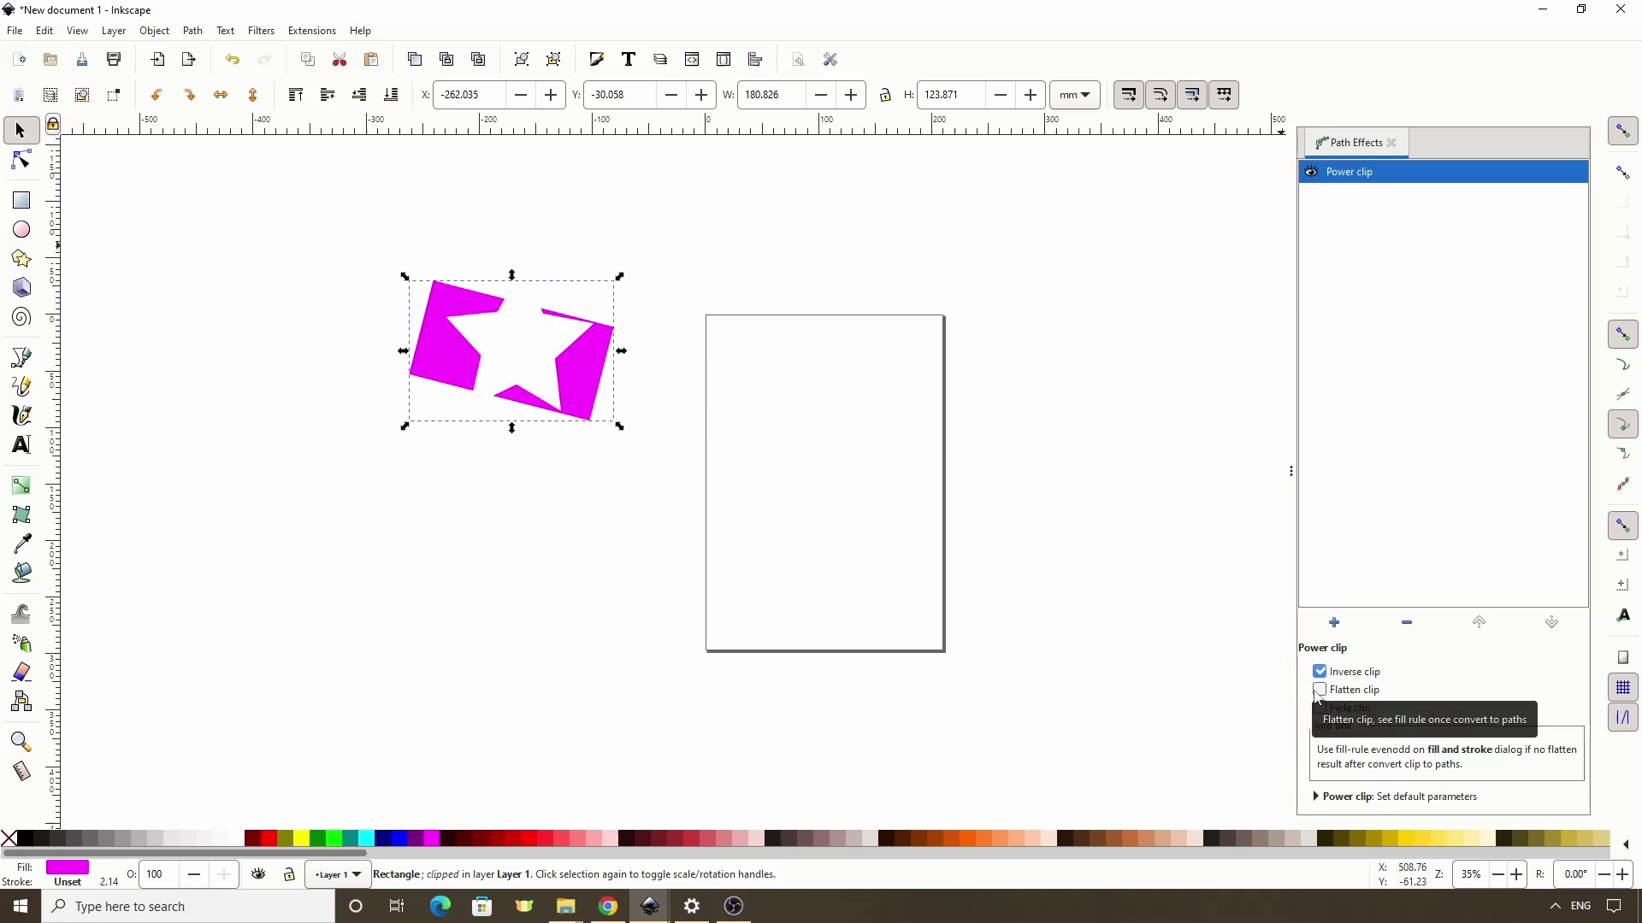
# Step: Turn off Inverse clip, convert the star object to a path, and drag its right node inward
pyautogui.click(1320, 672)
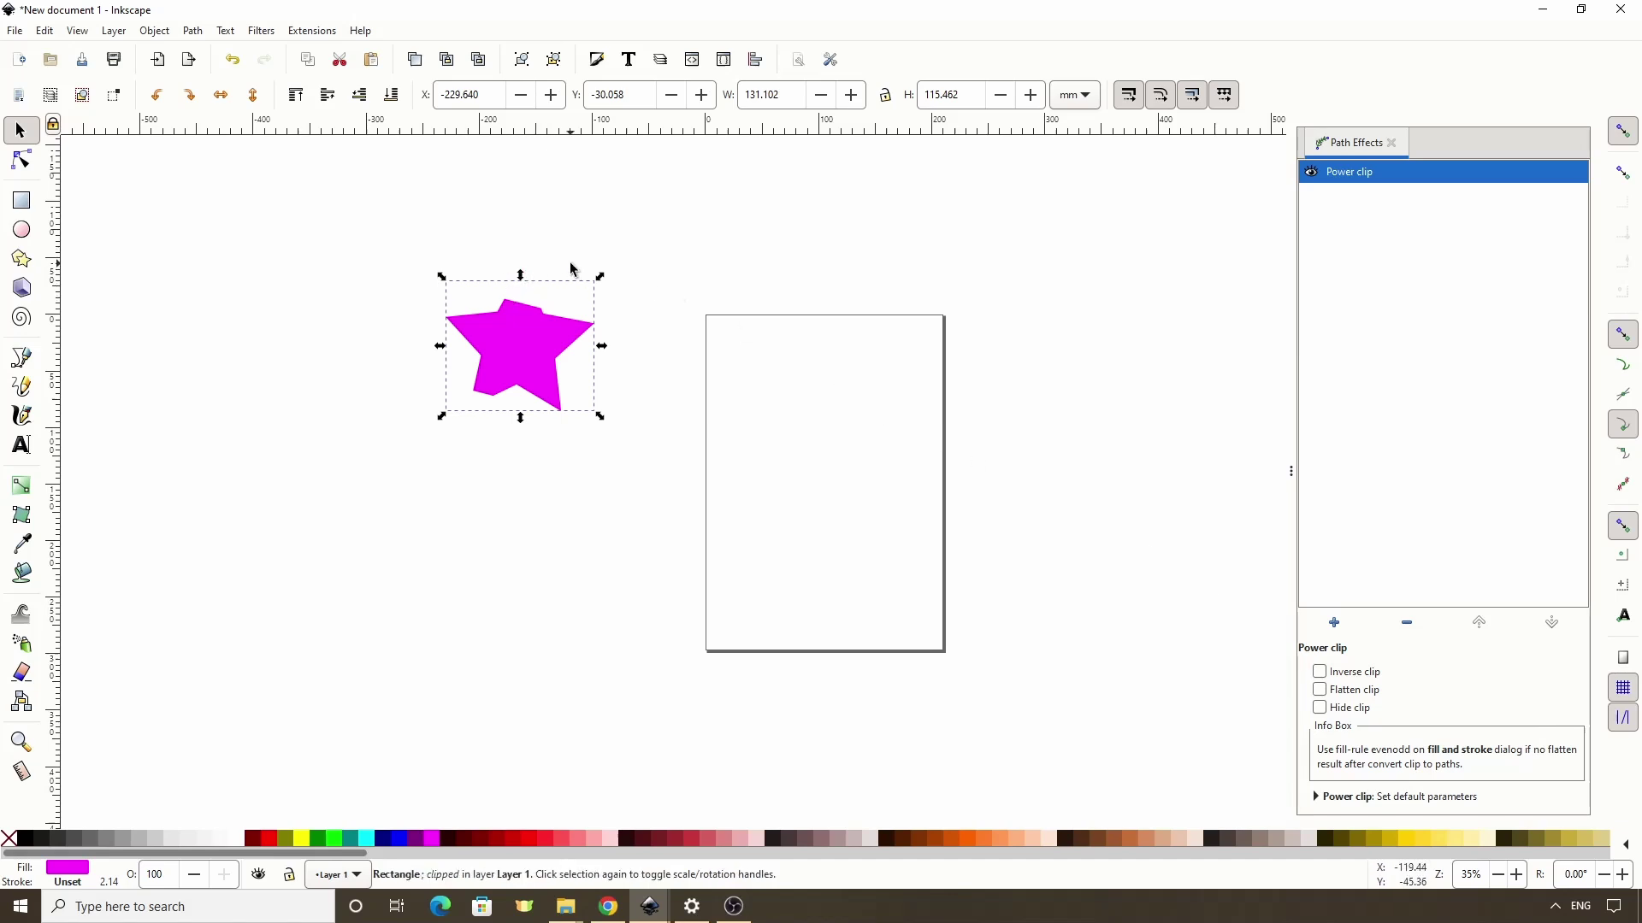
pyautogui.click(194, 32)
pyautogui.click(214, 57)
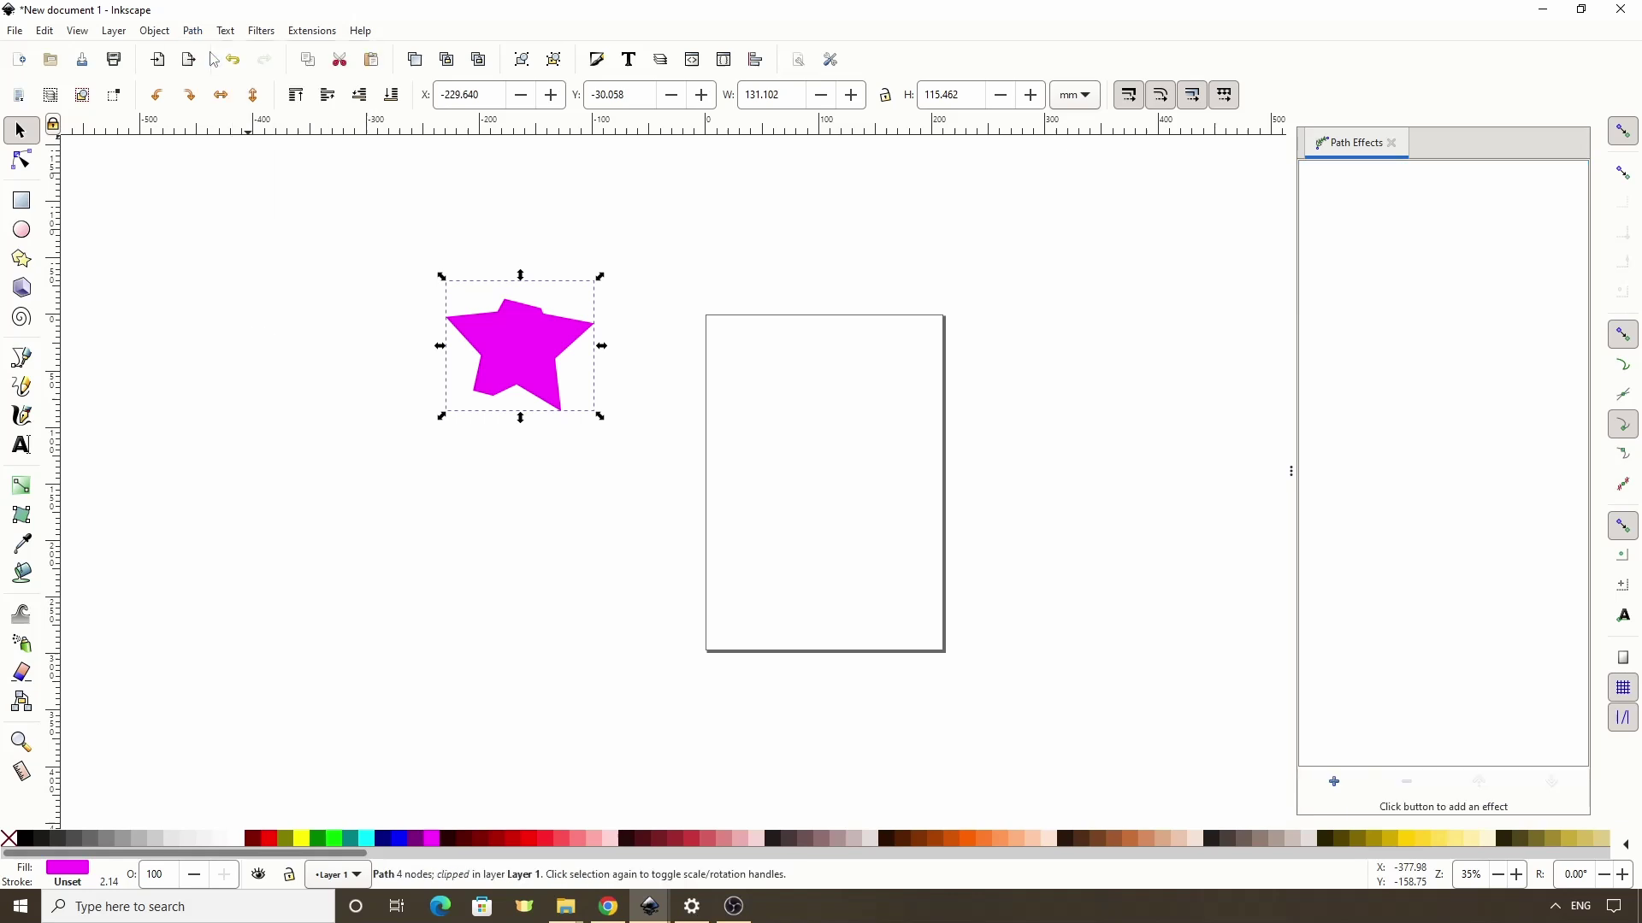
pyautogui.click(26, 164)
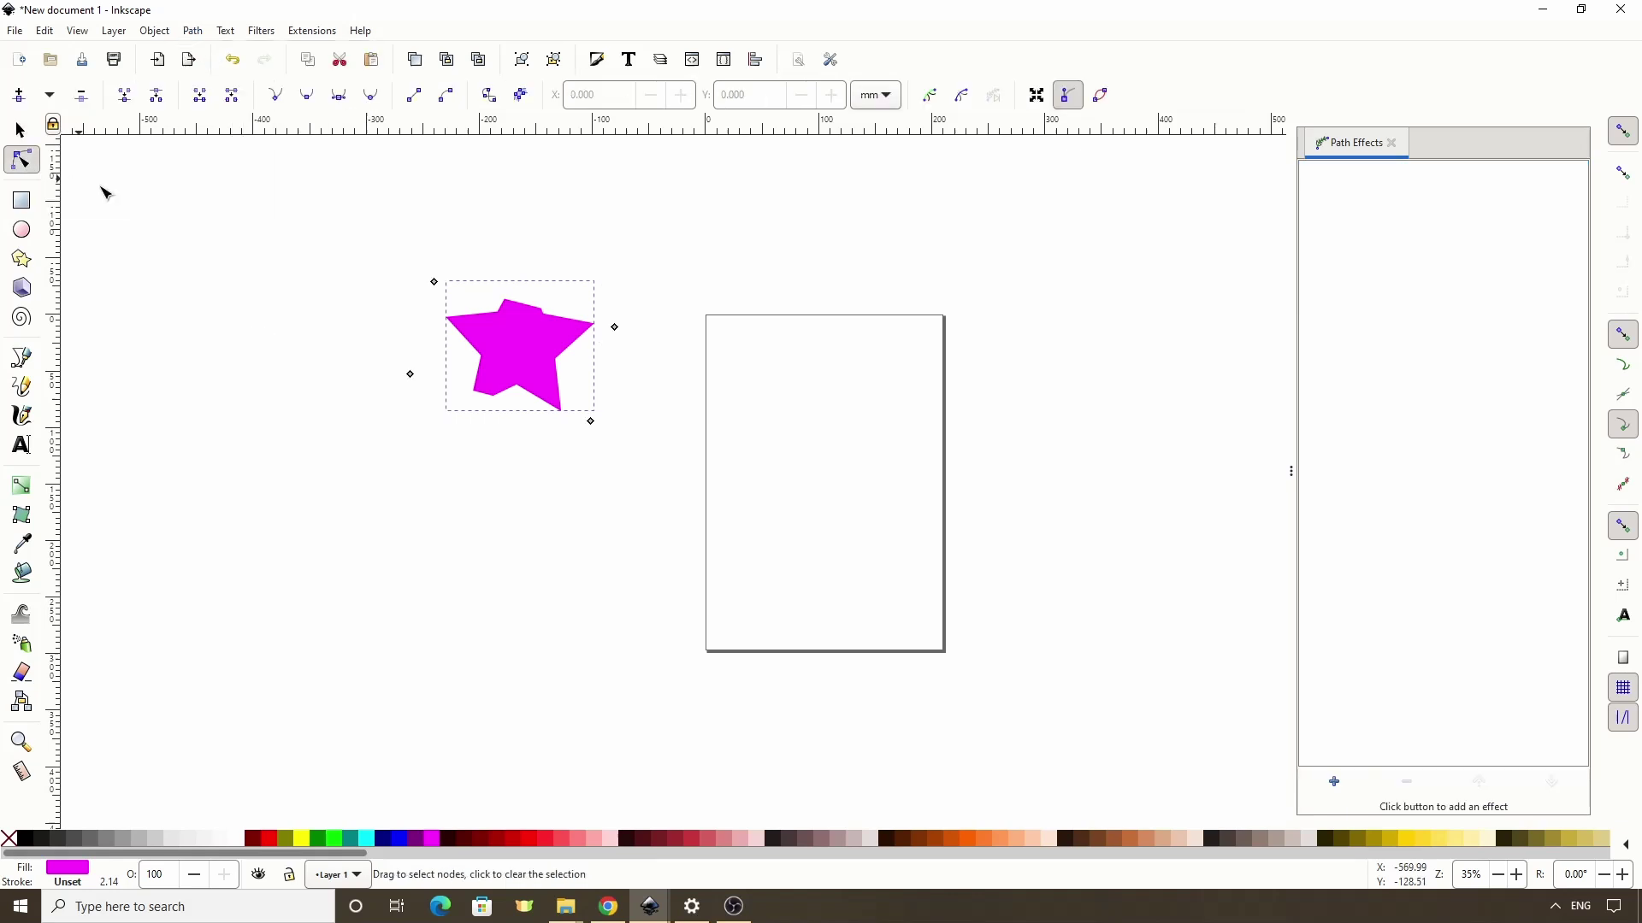
pyautogui.moveTo(614, 332)
pyautogui.mouseDown()
pyautogui.moveTo(566, 357)
pyautogui.moveTo(649, 326)
pyautogui.moveTo(633, 316)
pyautogui.mouseUp()
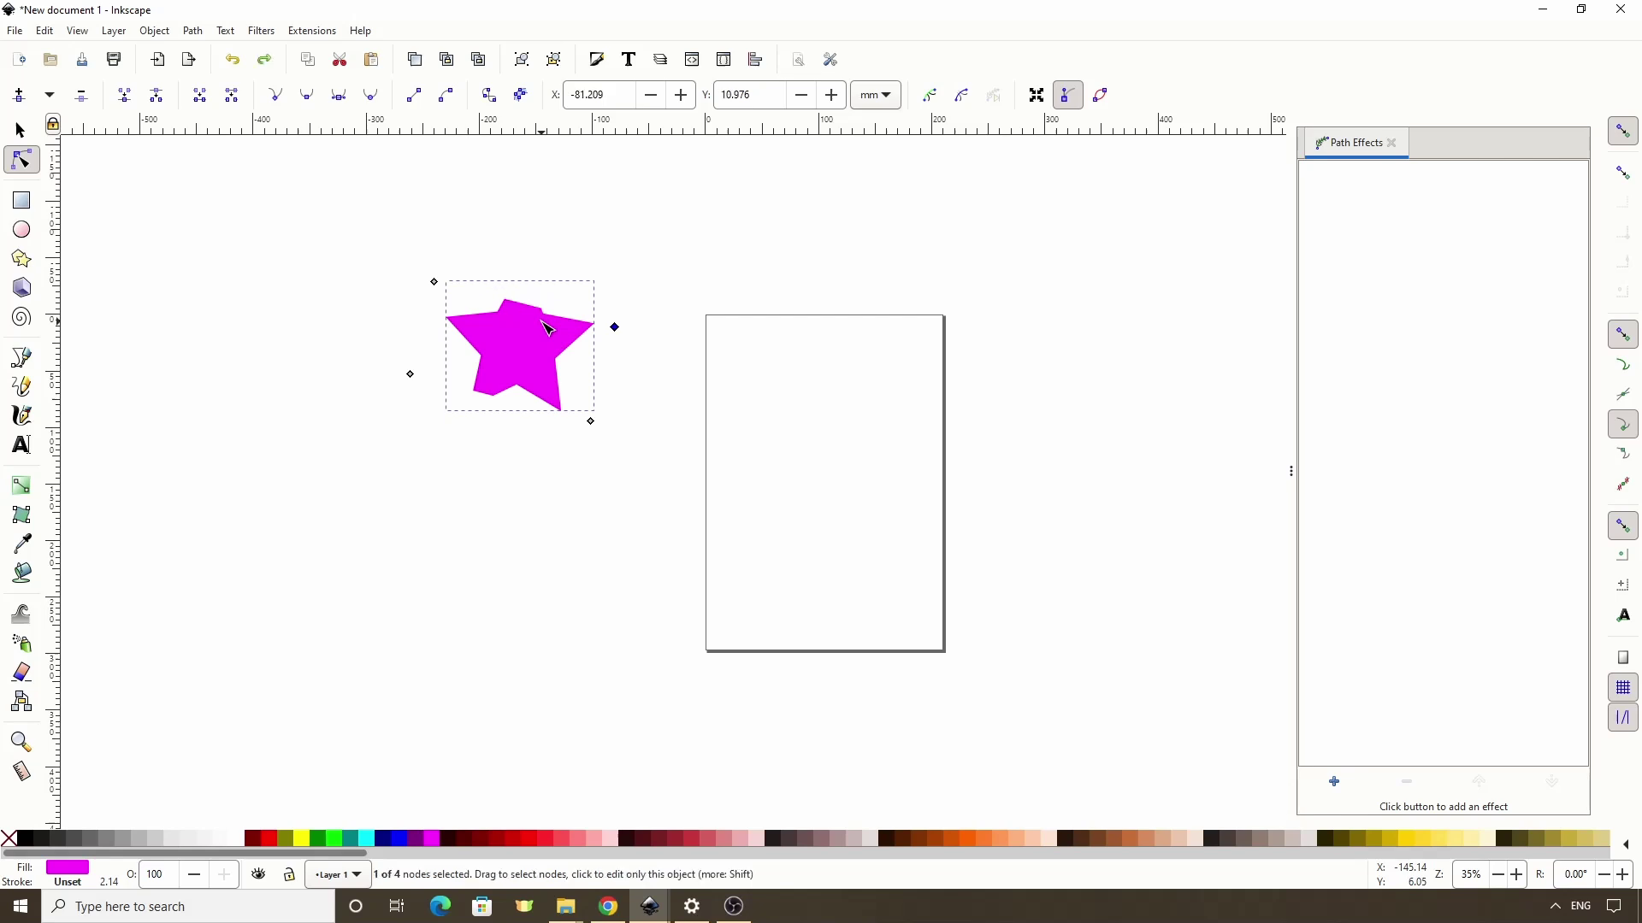
# Step: Undo the node move, select the clipped star, and tick Flatten clip in Path Effects
pyautogui.hotkey('ctrl', 'z')
pyautogui.click(21, 130)
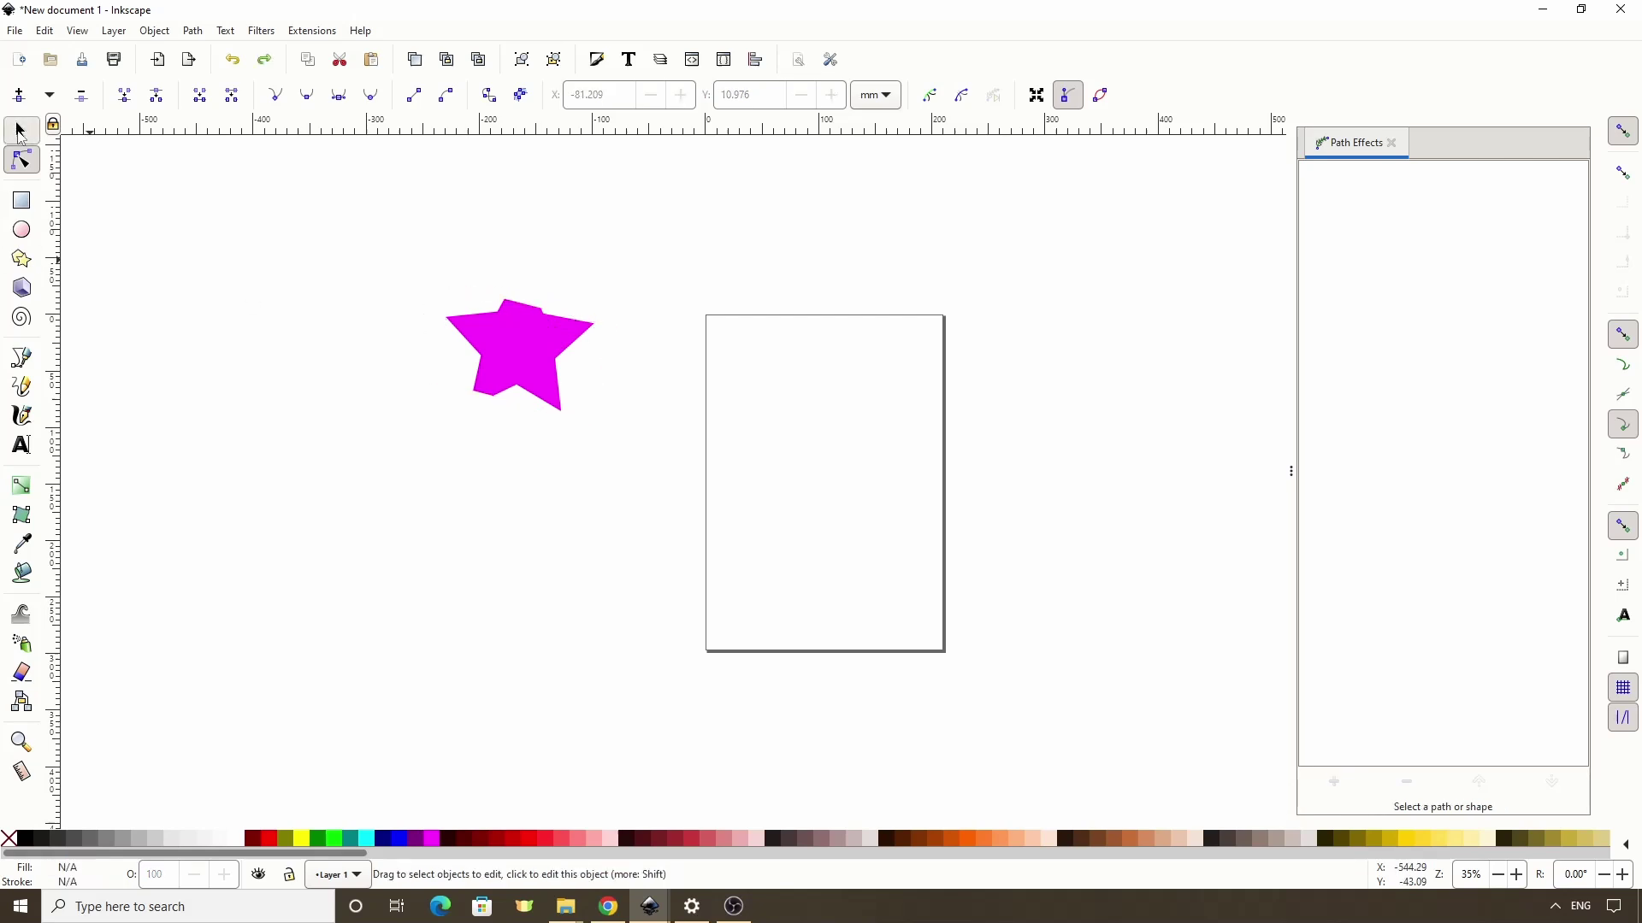
pyautogui.click(554, 339)
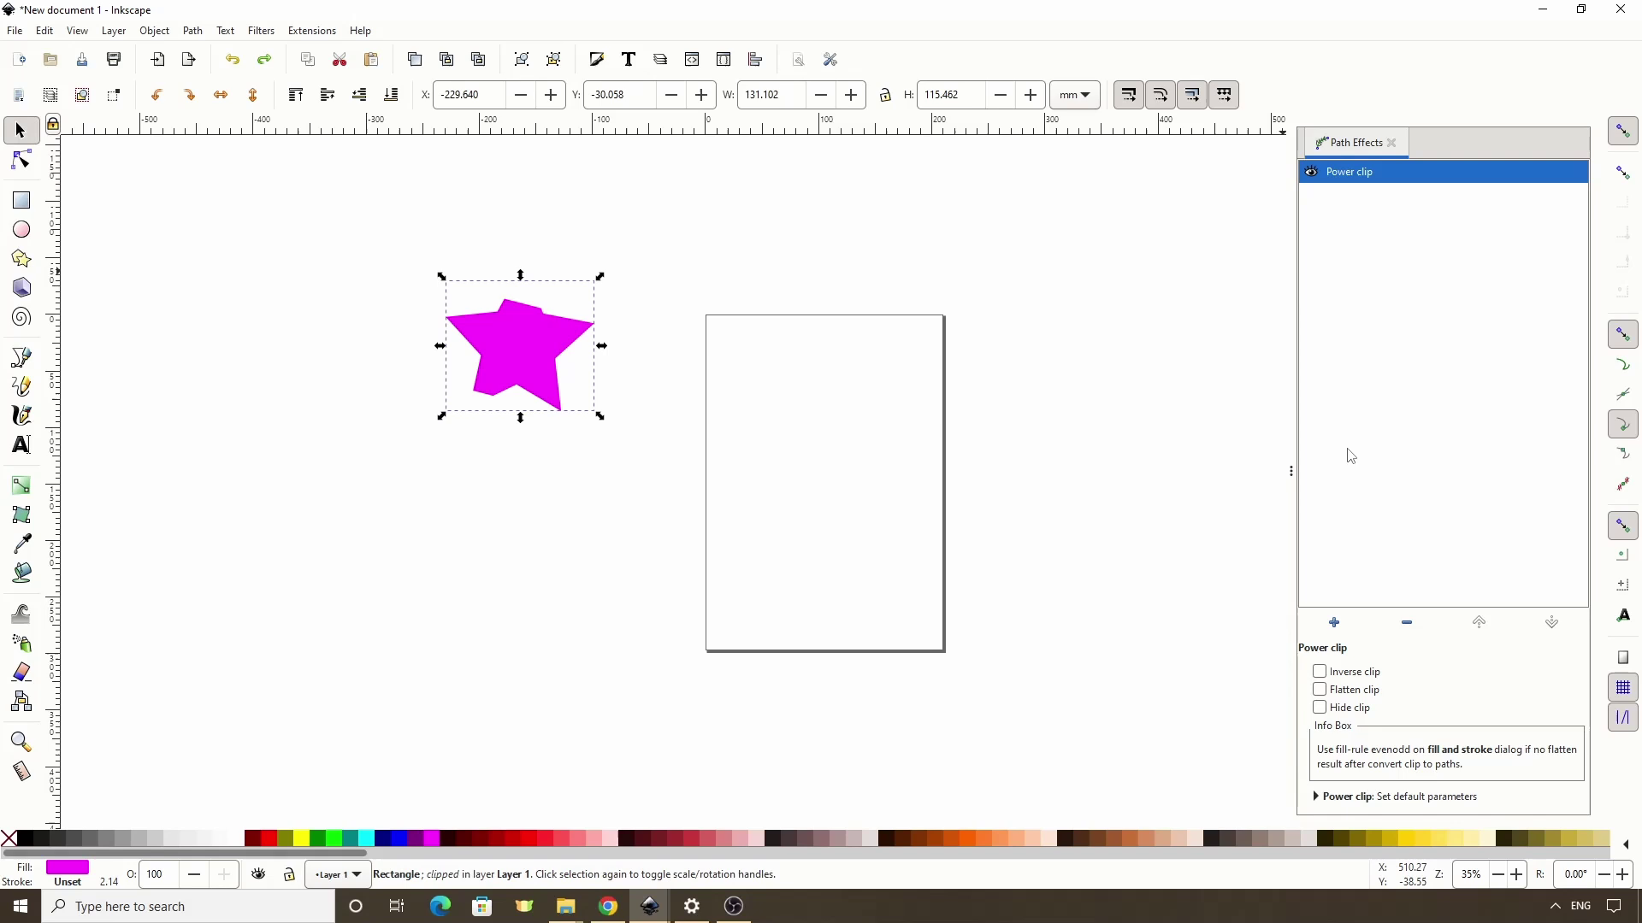
pyautogui.click(1322, 693)
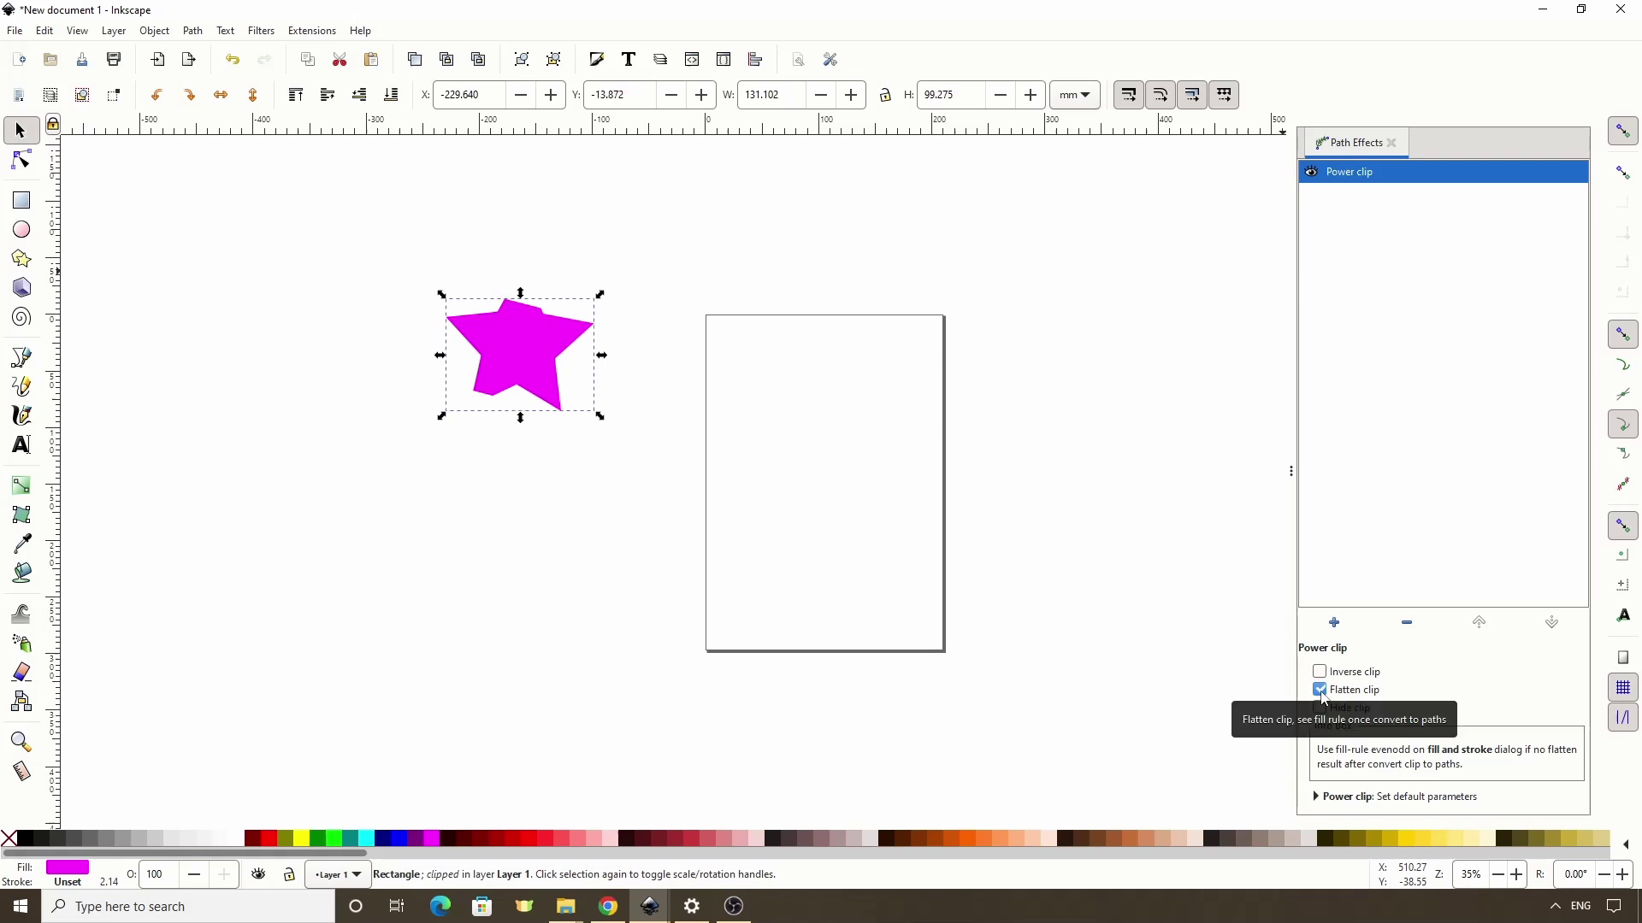
# Step: Convert the flattened star to a 12-node path and nudge its right inner node leftward
pyautogui.click(193, 31)
pyautogui.click(216, 58)
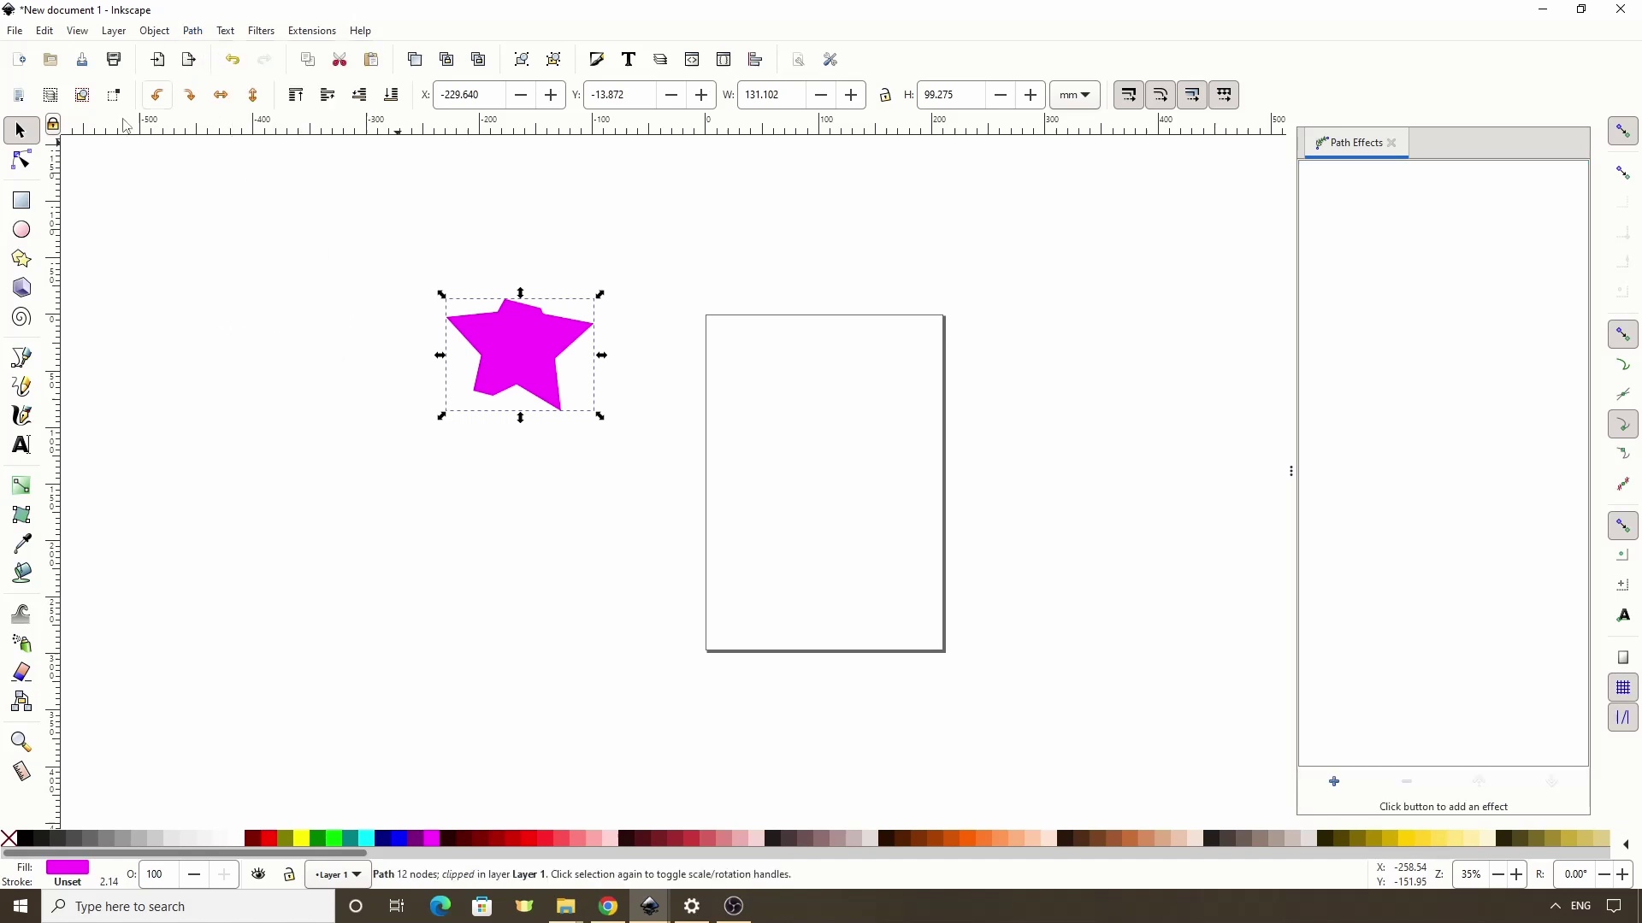
pyautogui.click(24, 162)
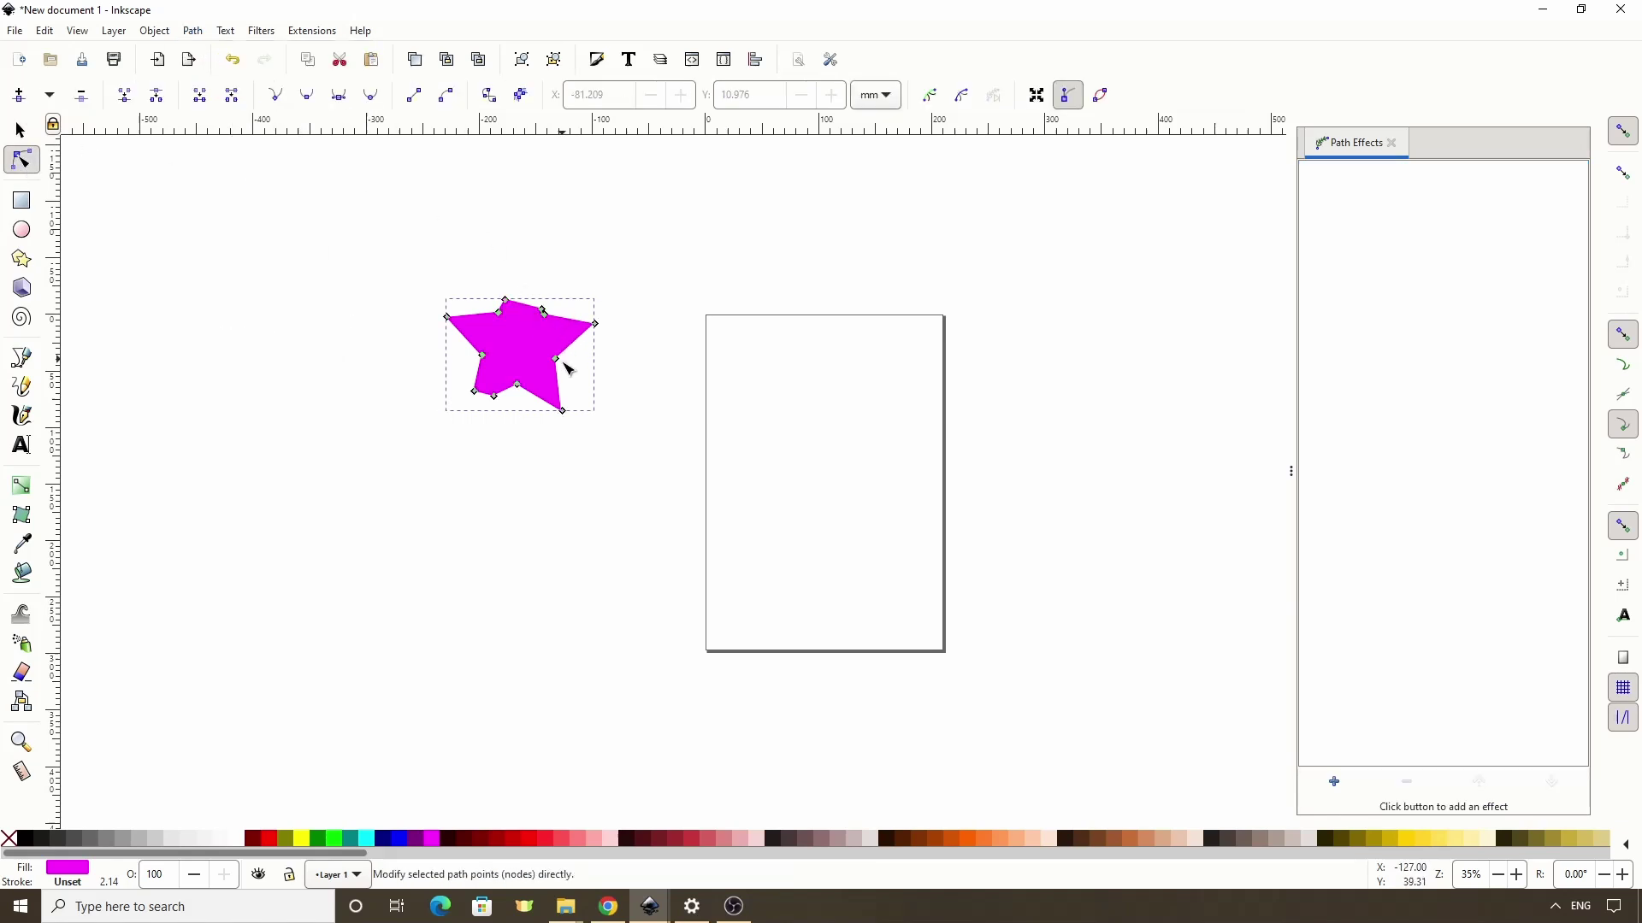
pyautogui.moveTo(558, 360)
pyautogui.mouseDown()
pyautogui.moveTo(532, 354)
pyautogui.moveTo(579, 382)
pyautogui.moveTo(546, 354)
pyautogui.mouseUp()
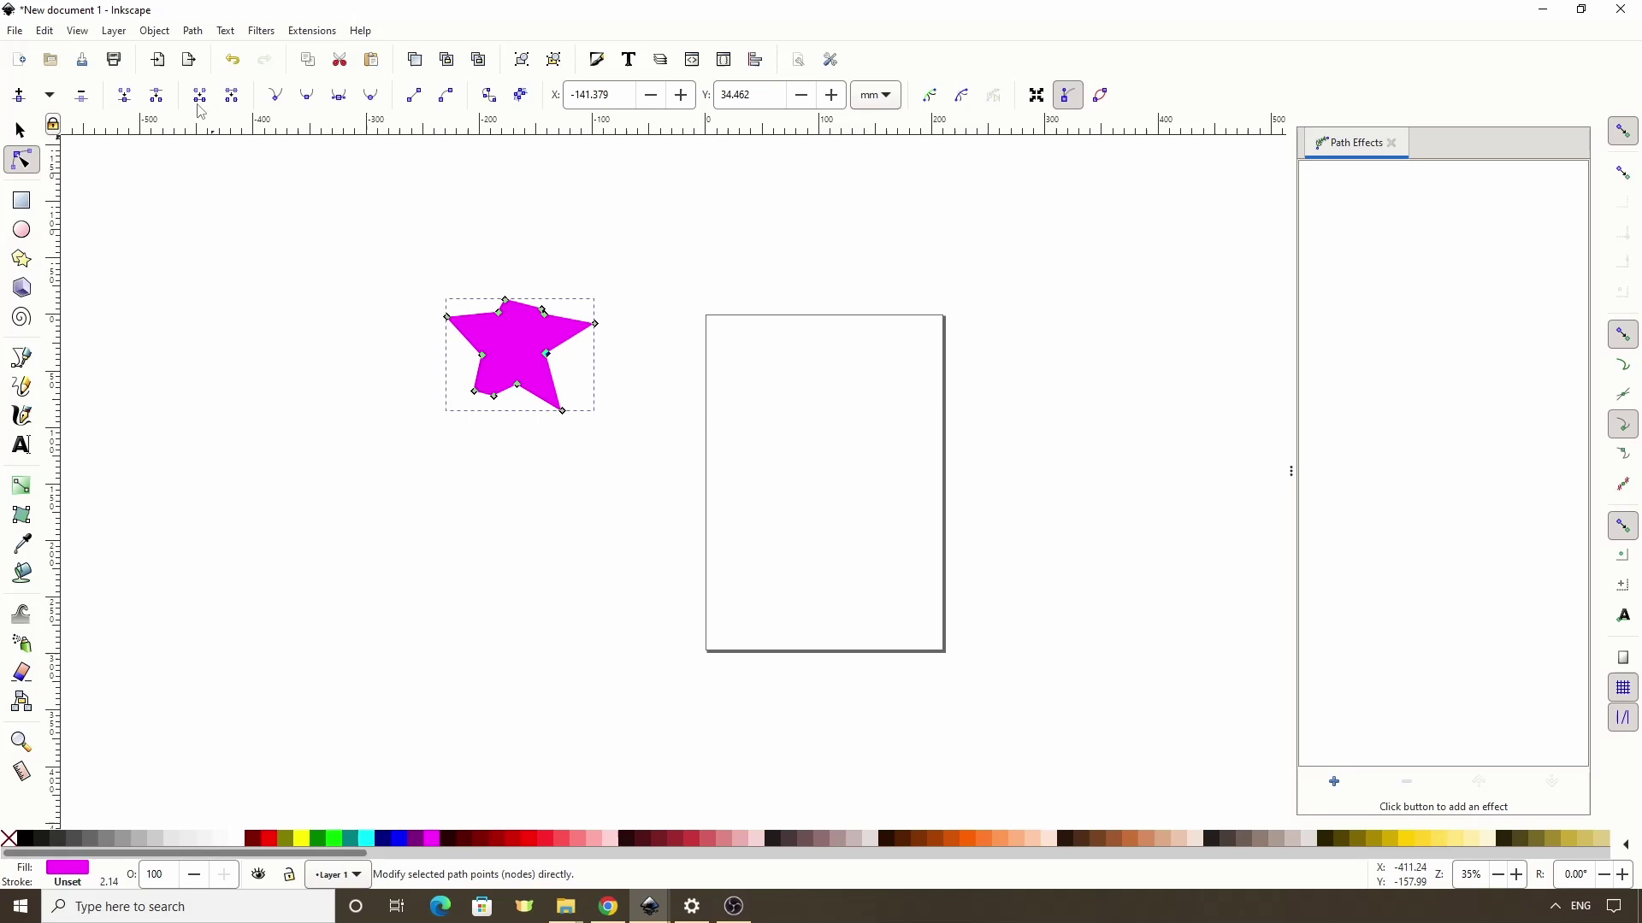
# Step: Import the 1280 × 850 gorilla JPG and drag it over the page's upper right
pyautogui.click(16, 32)
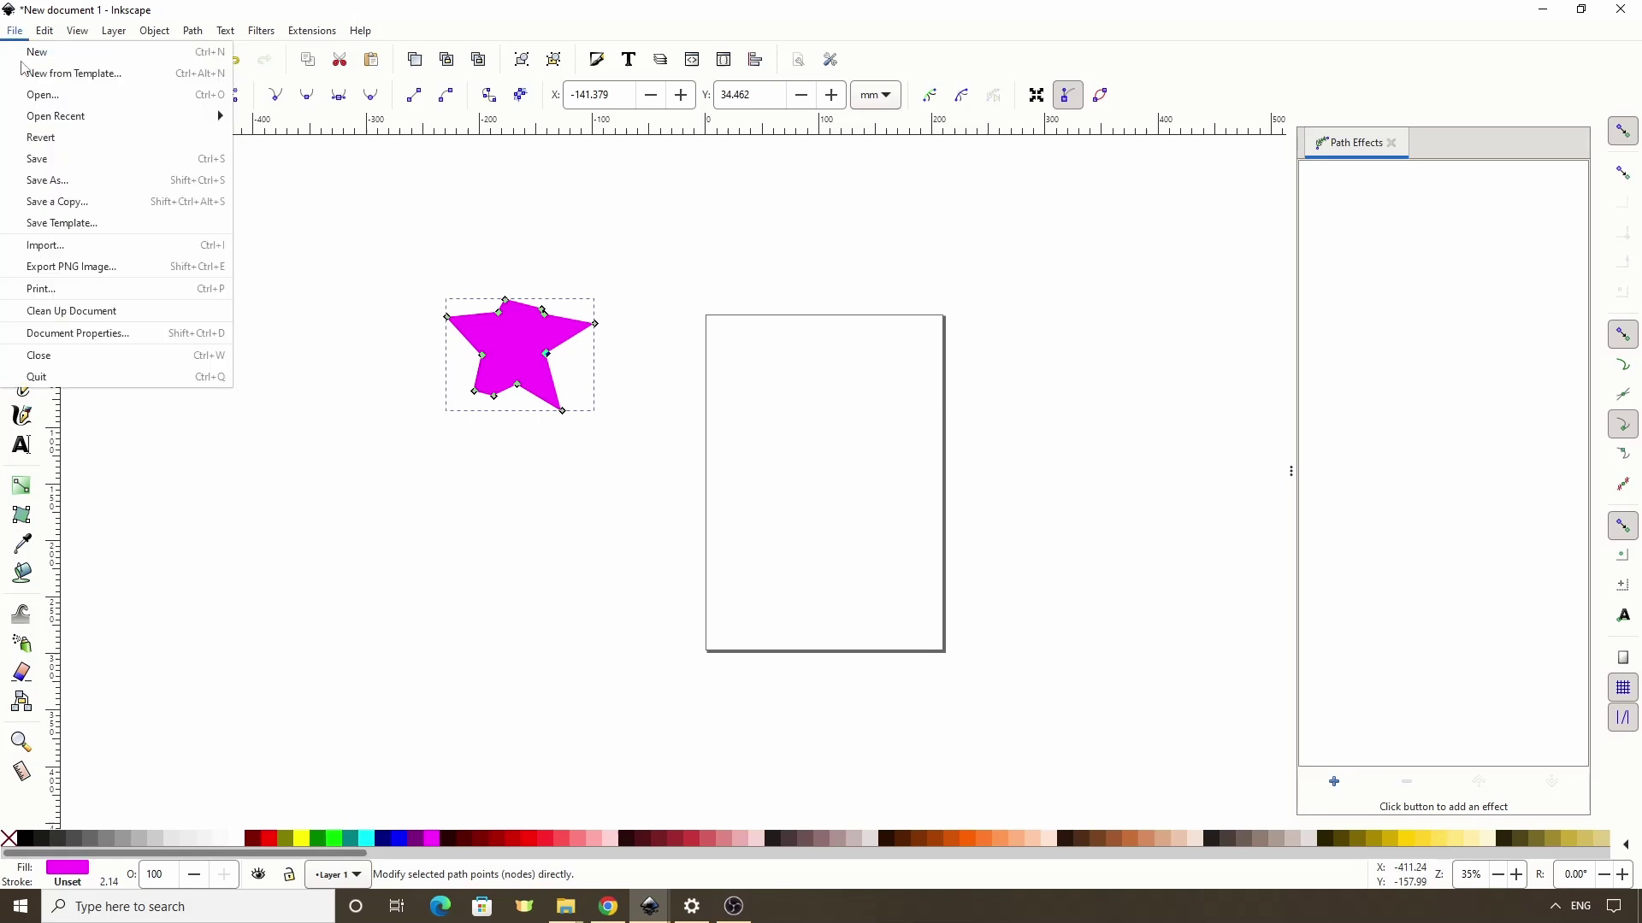
pyautogui.click(64, 247)
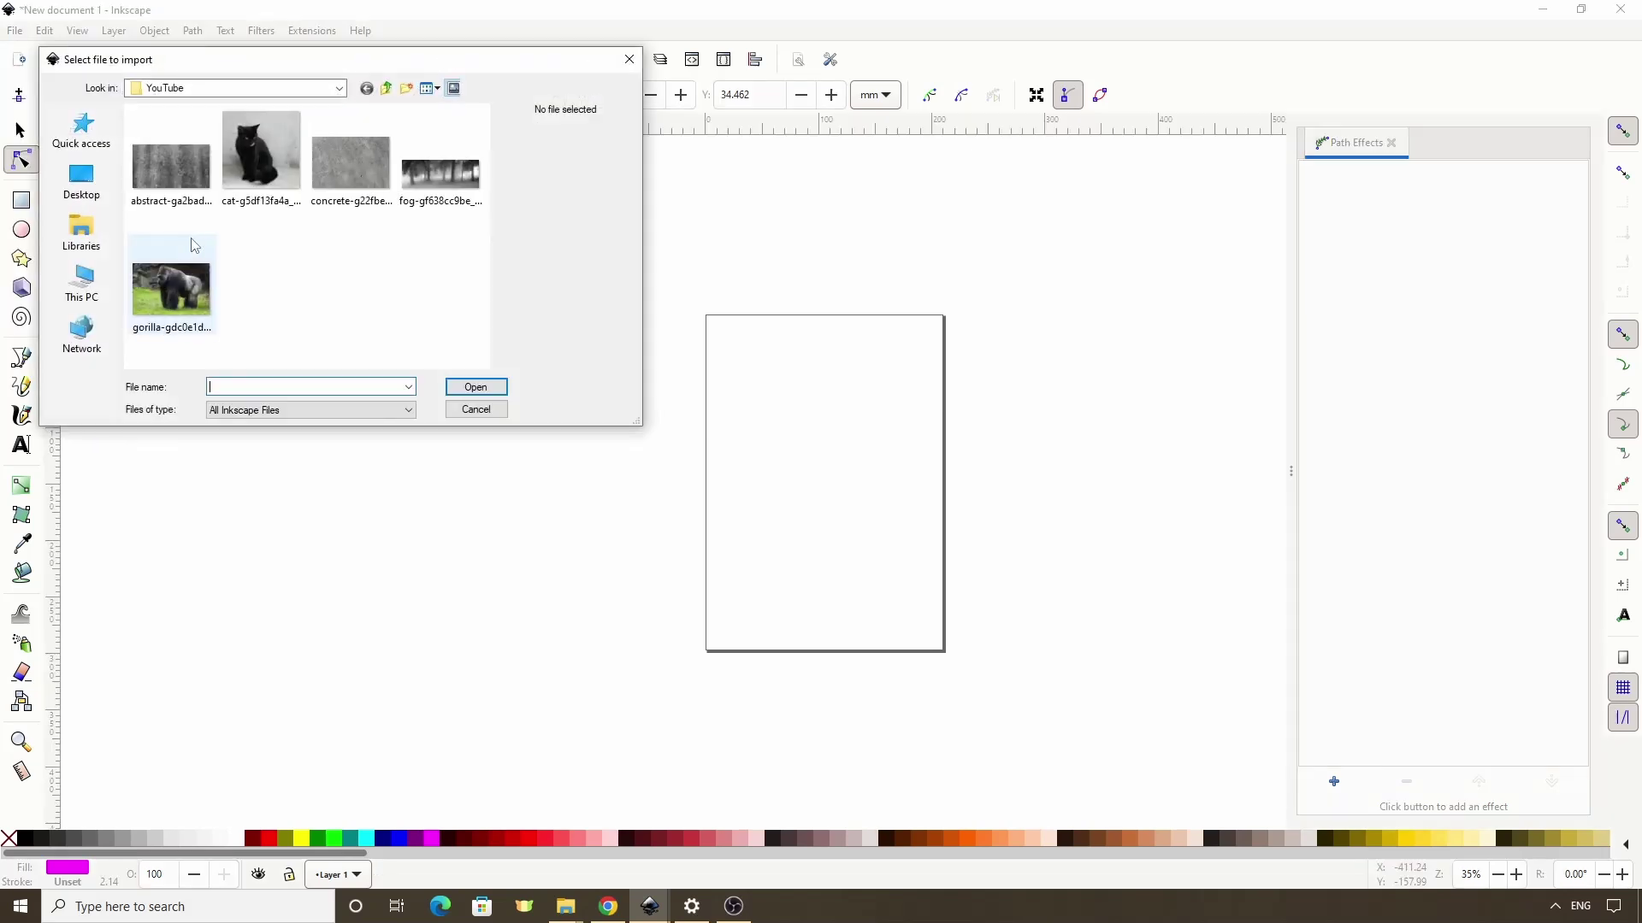
pyautogui.click(179, 291)
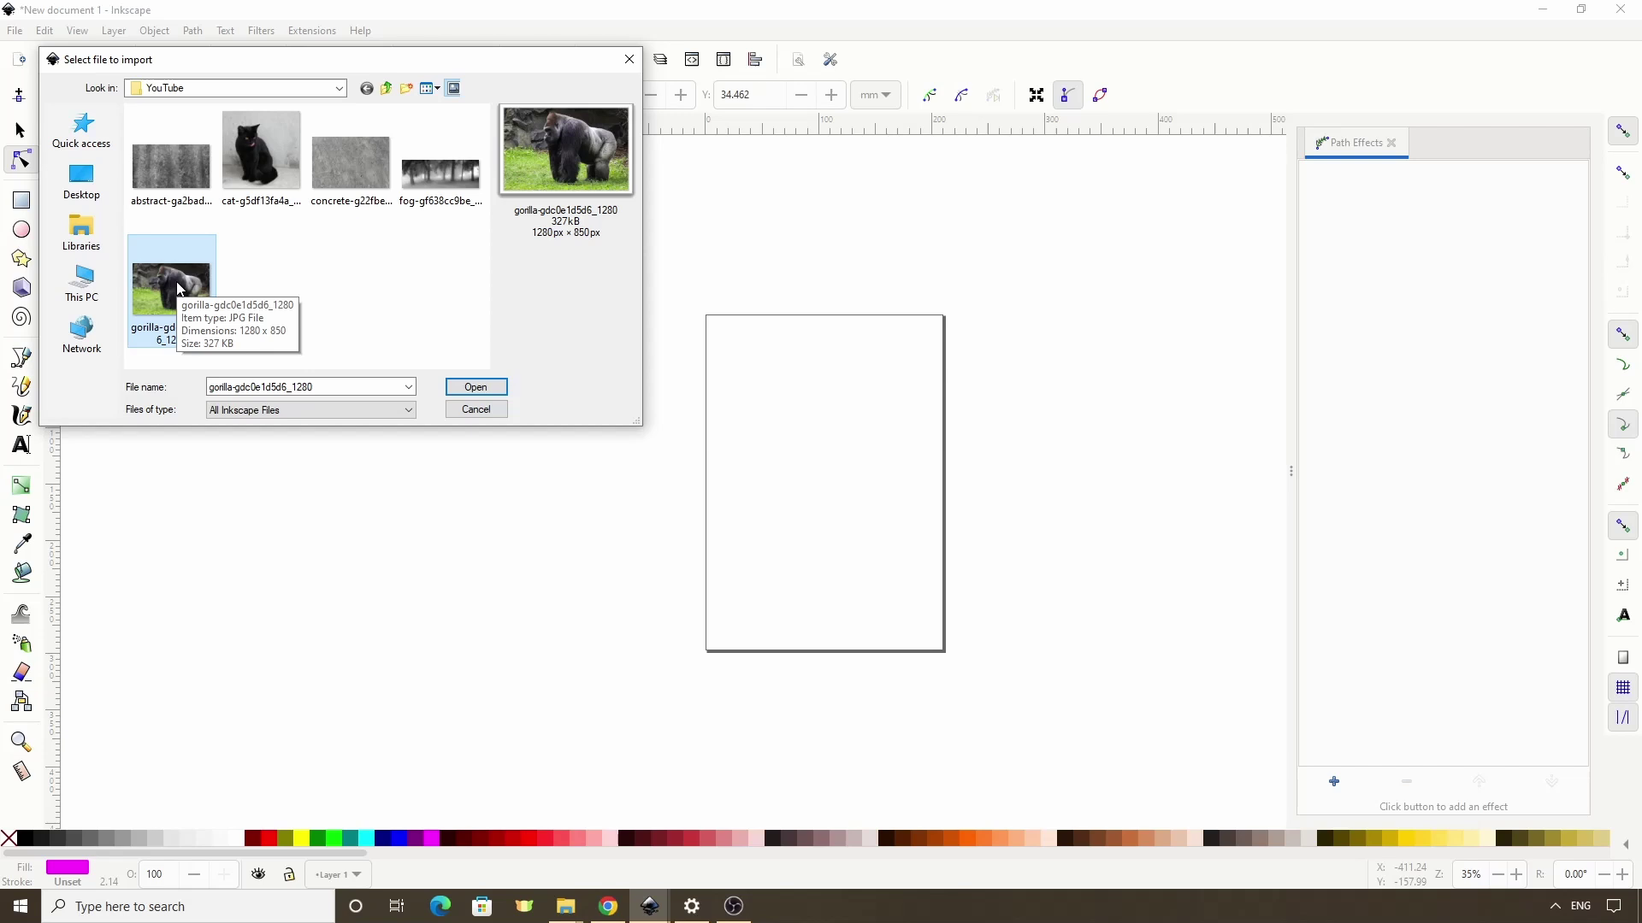
pyautogui.doubleClick(179, 291)
pyautogui.click(360, 349)
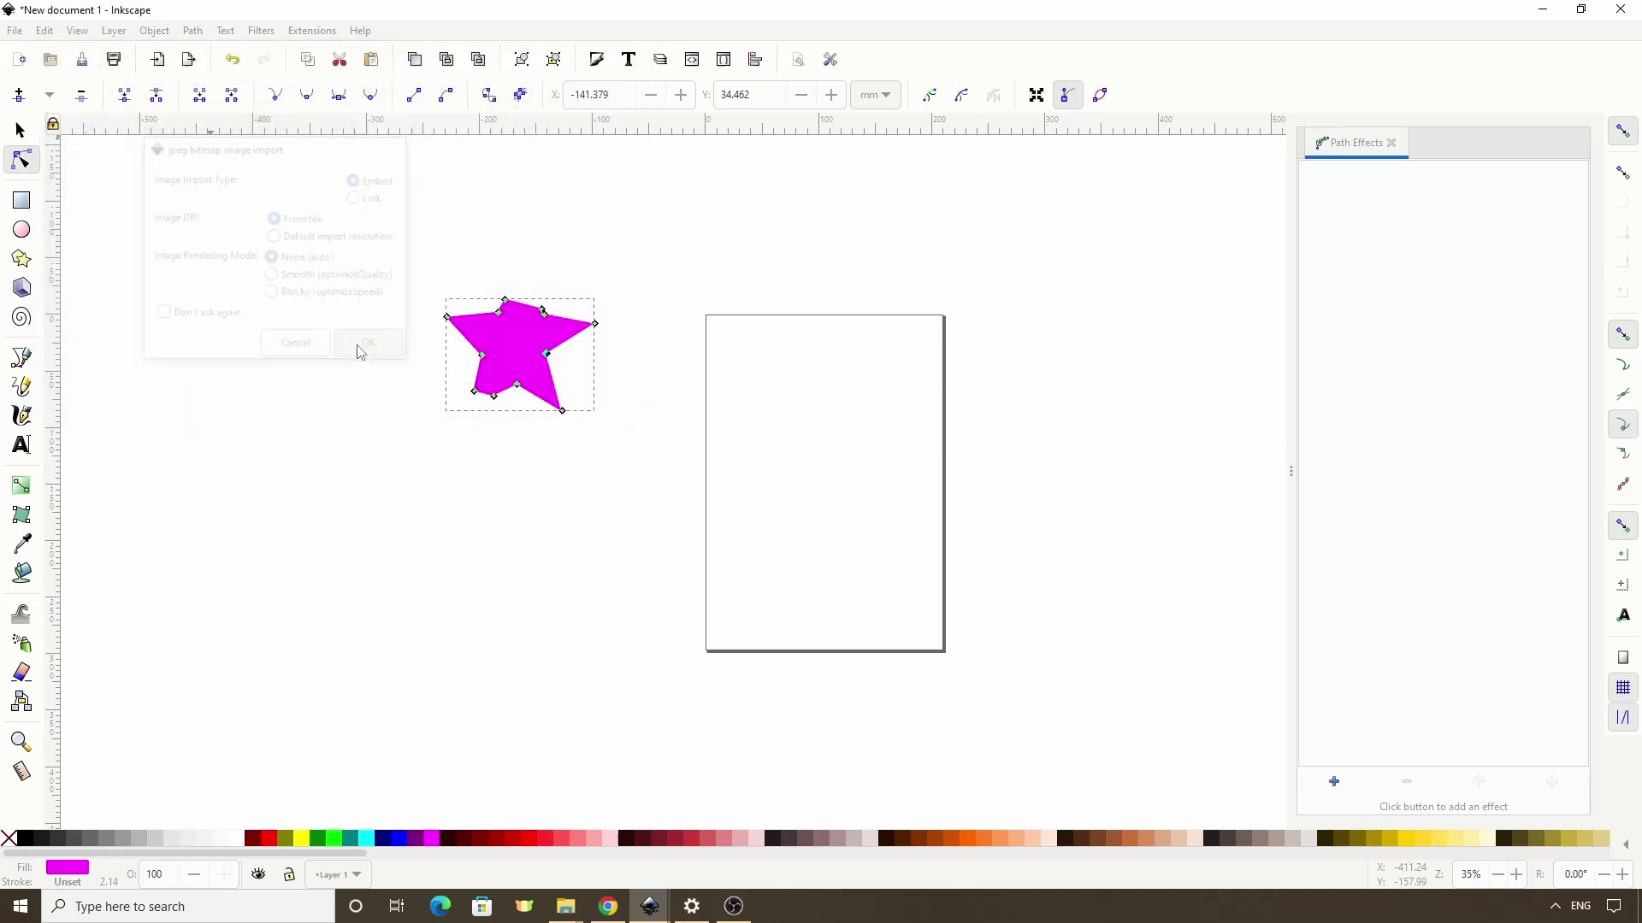
pyautogui.click(19, 130)
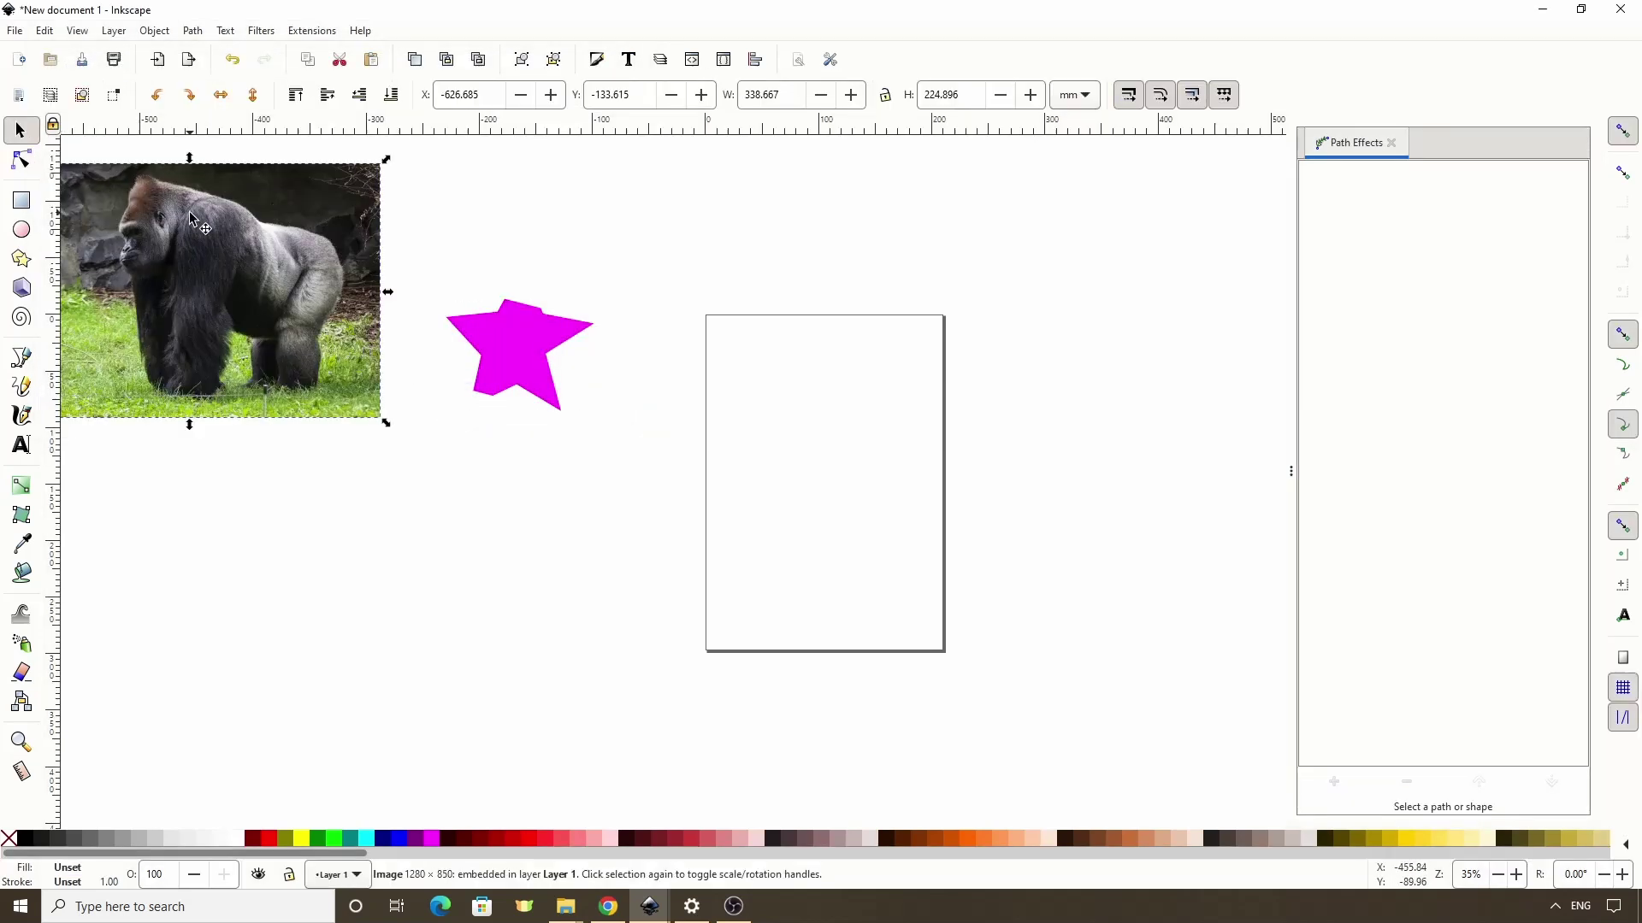
pyautogui.moveTo(189, 244); pyautogui.dragTo(968, 280)
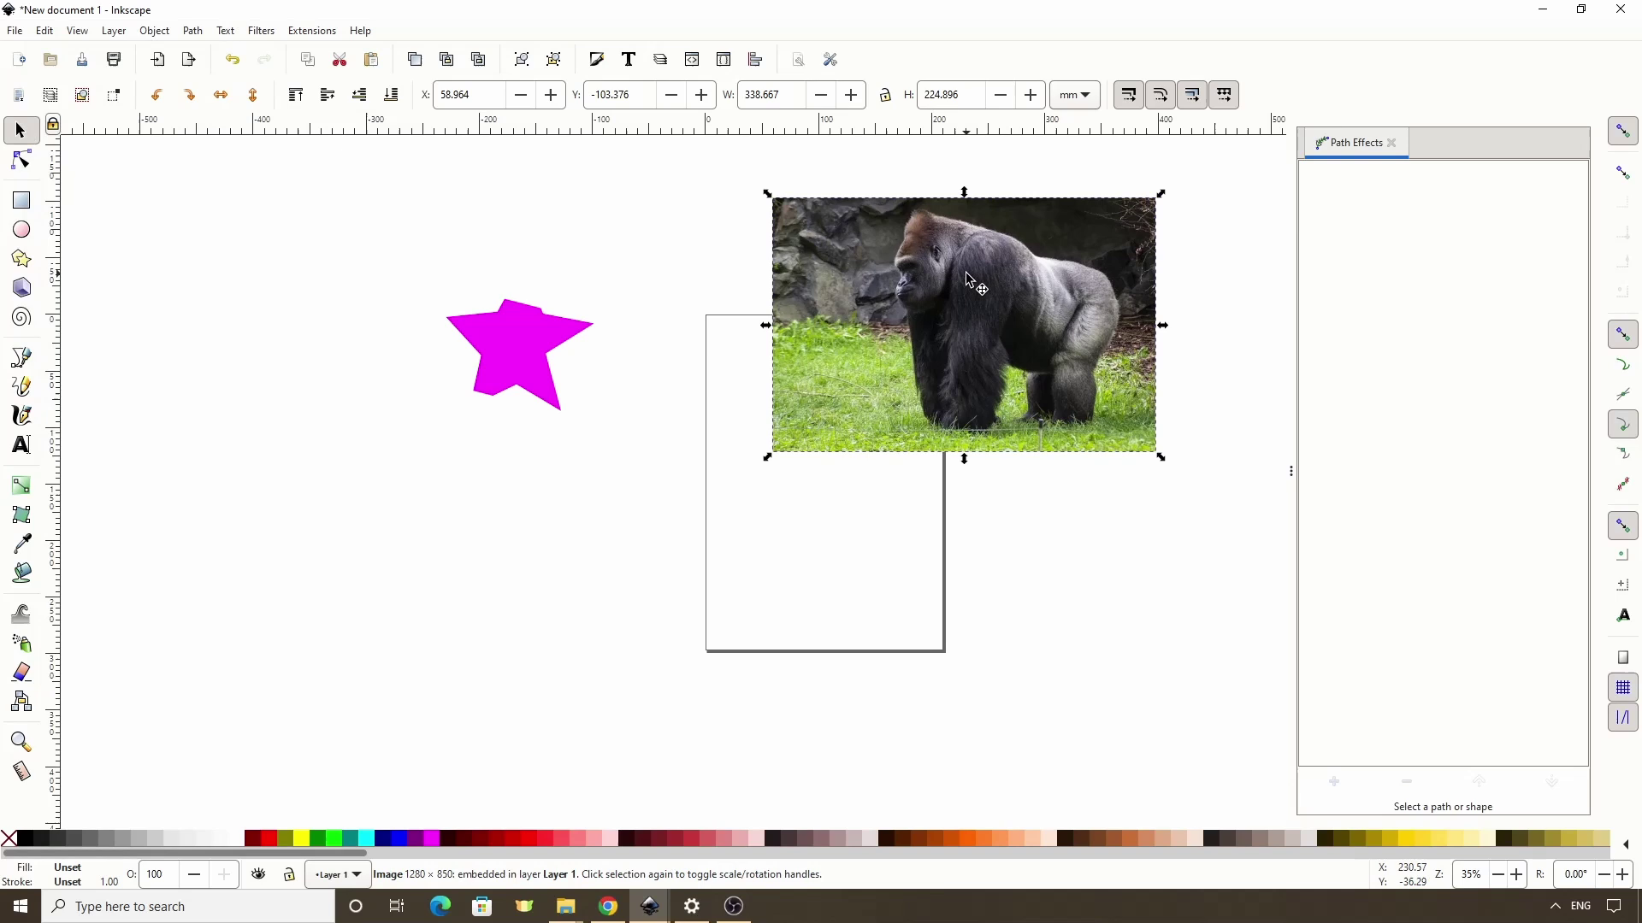
# Step: Trace a closed Bezier outline around the gorilla from head to feet and back
pyautogui.click(23, 358)
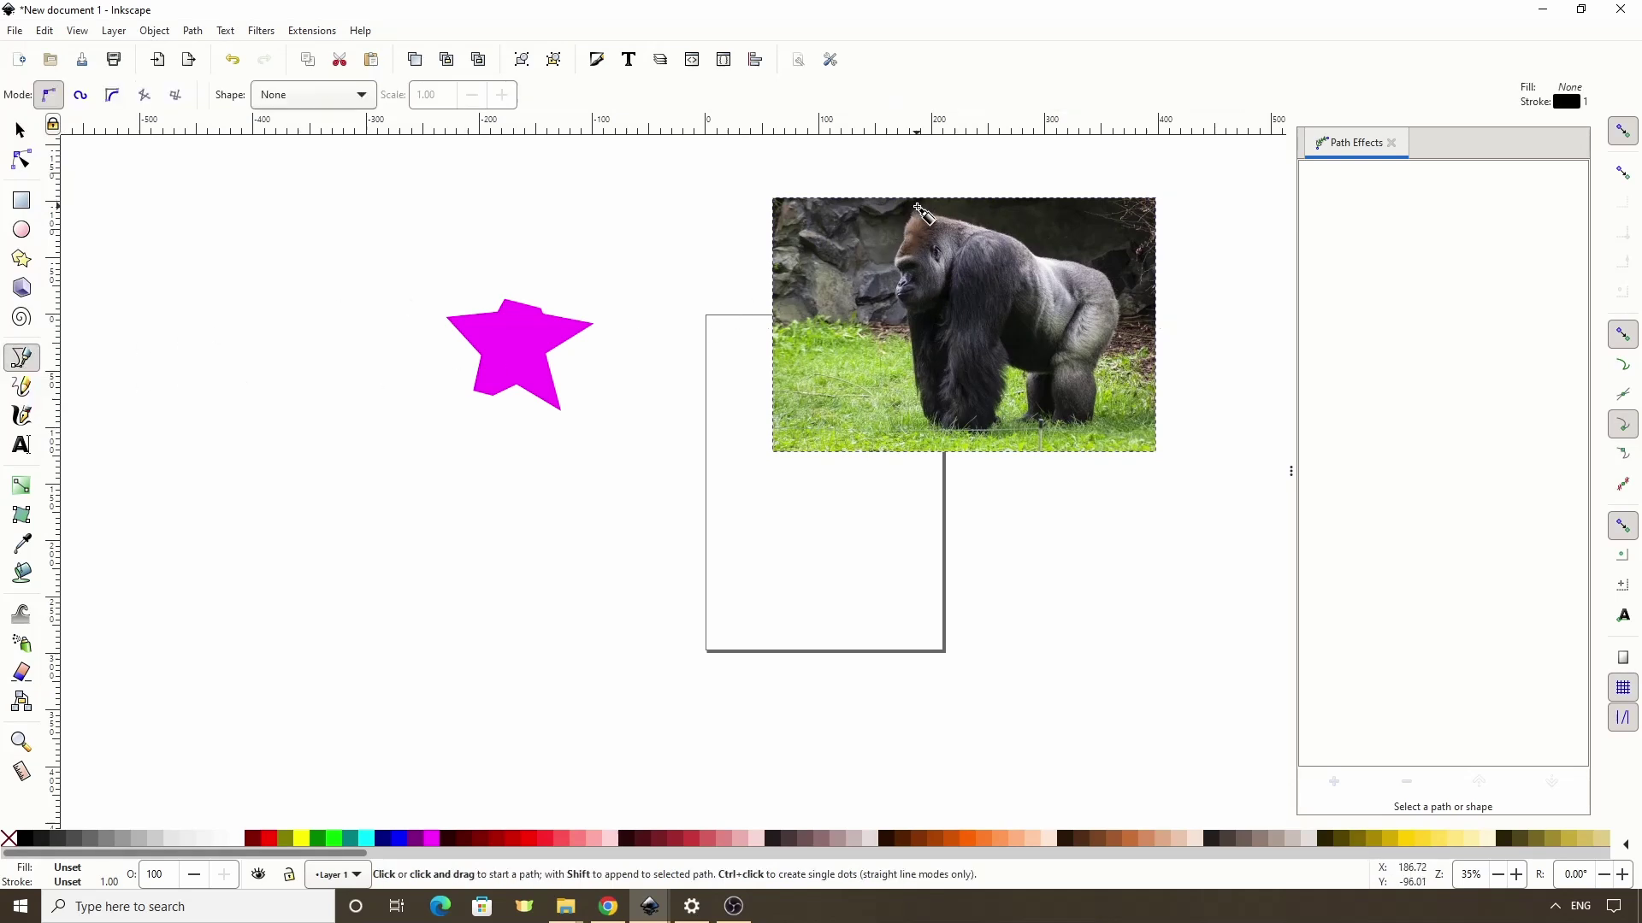
pyautogui.click(917, 213)
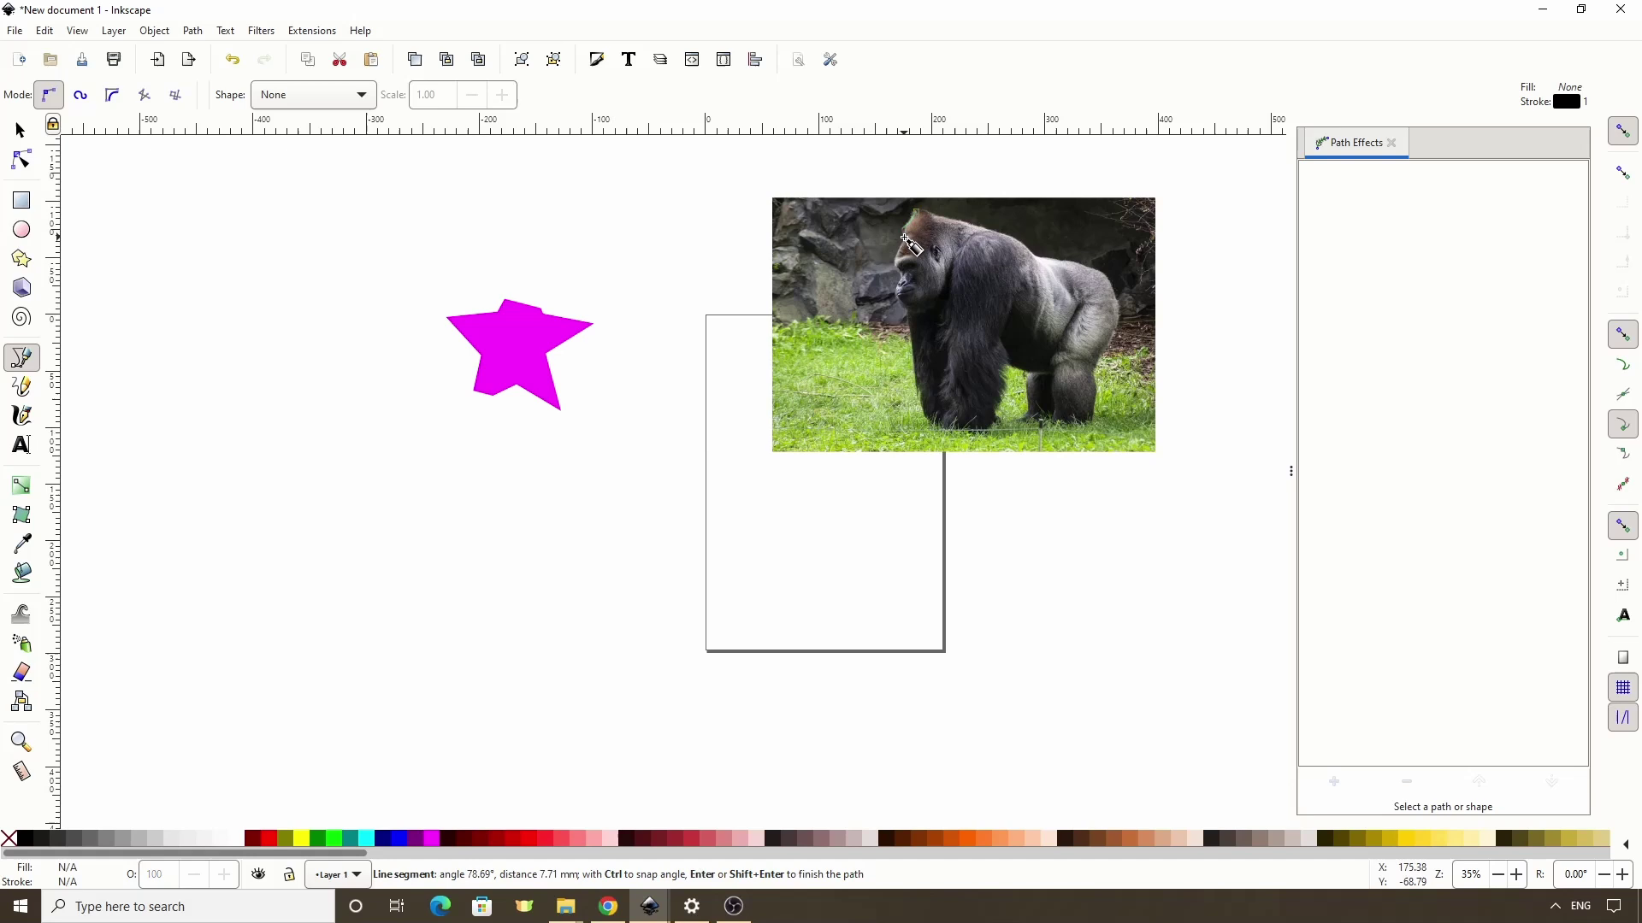
pyautogui.click(905, 272)
pyautogui.click(903, 311)
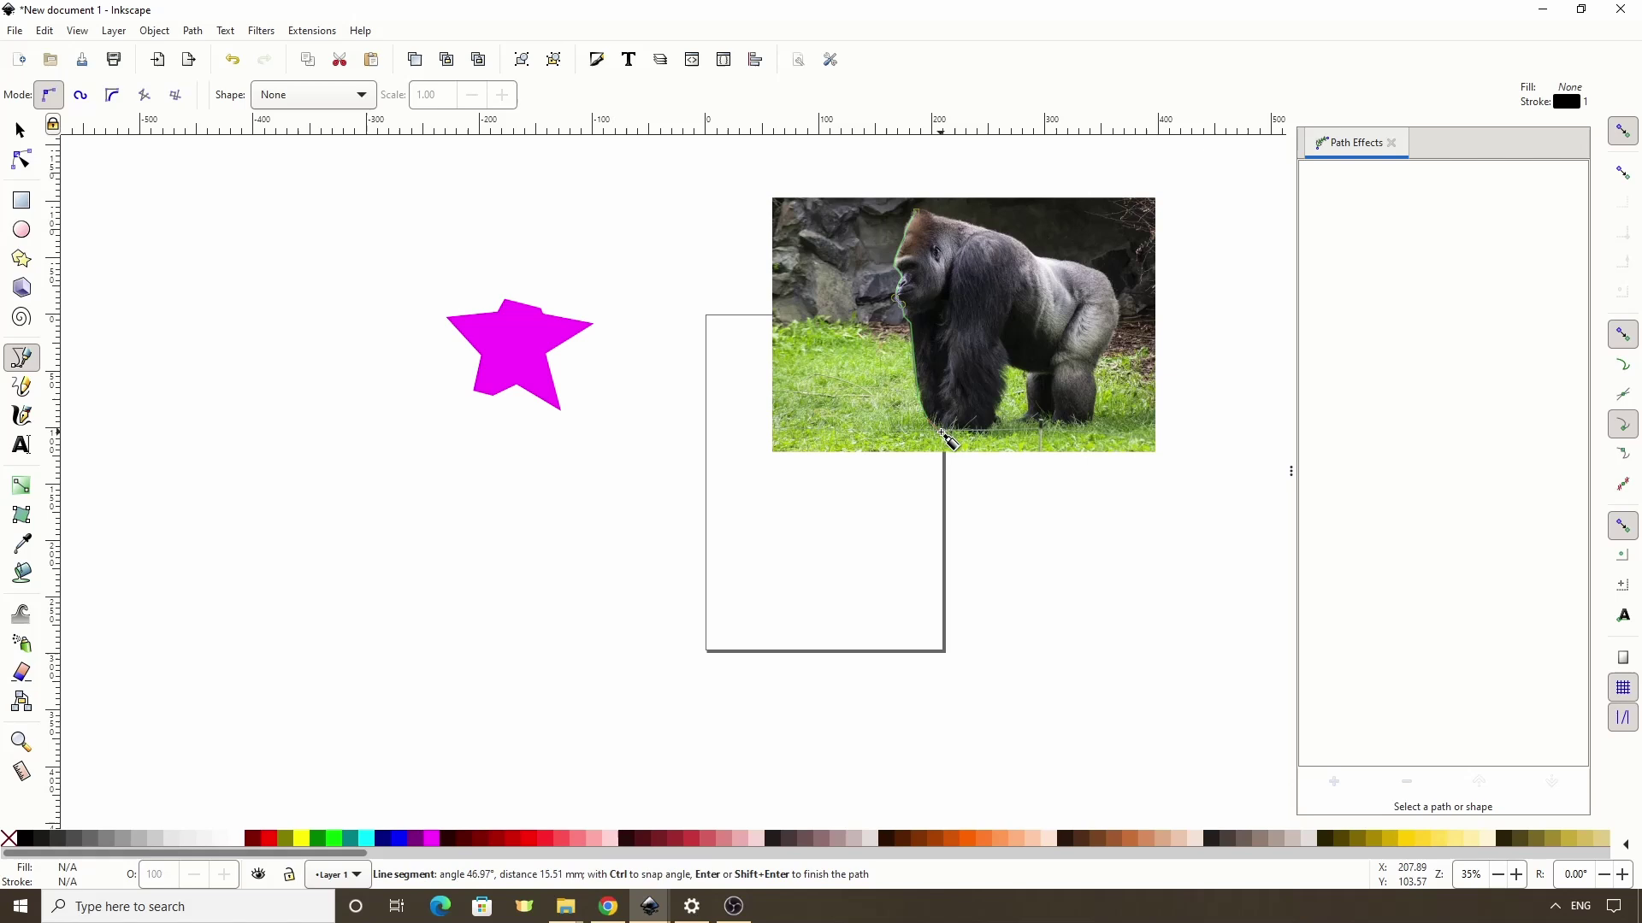
pyautogui.click(954, 433)
pyautogui.click(995, 424)
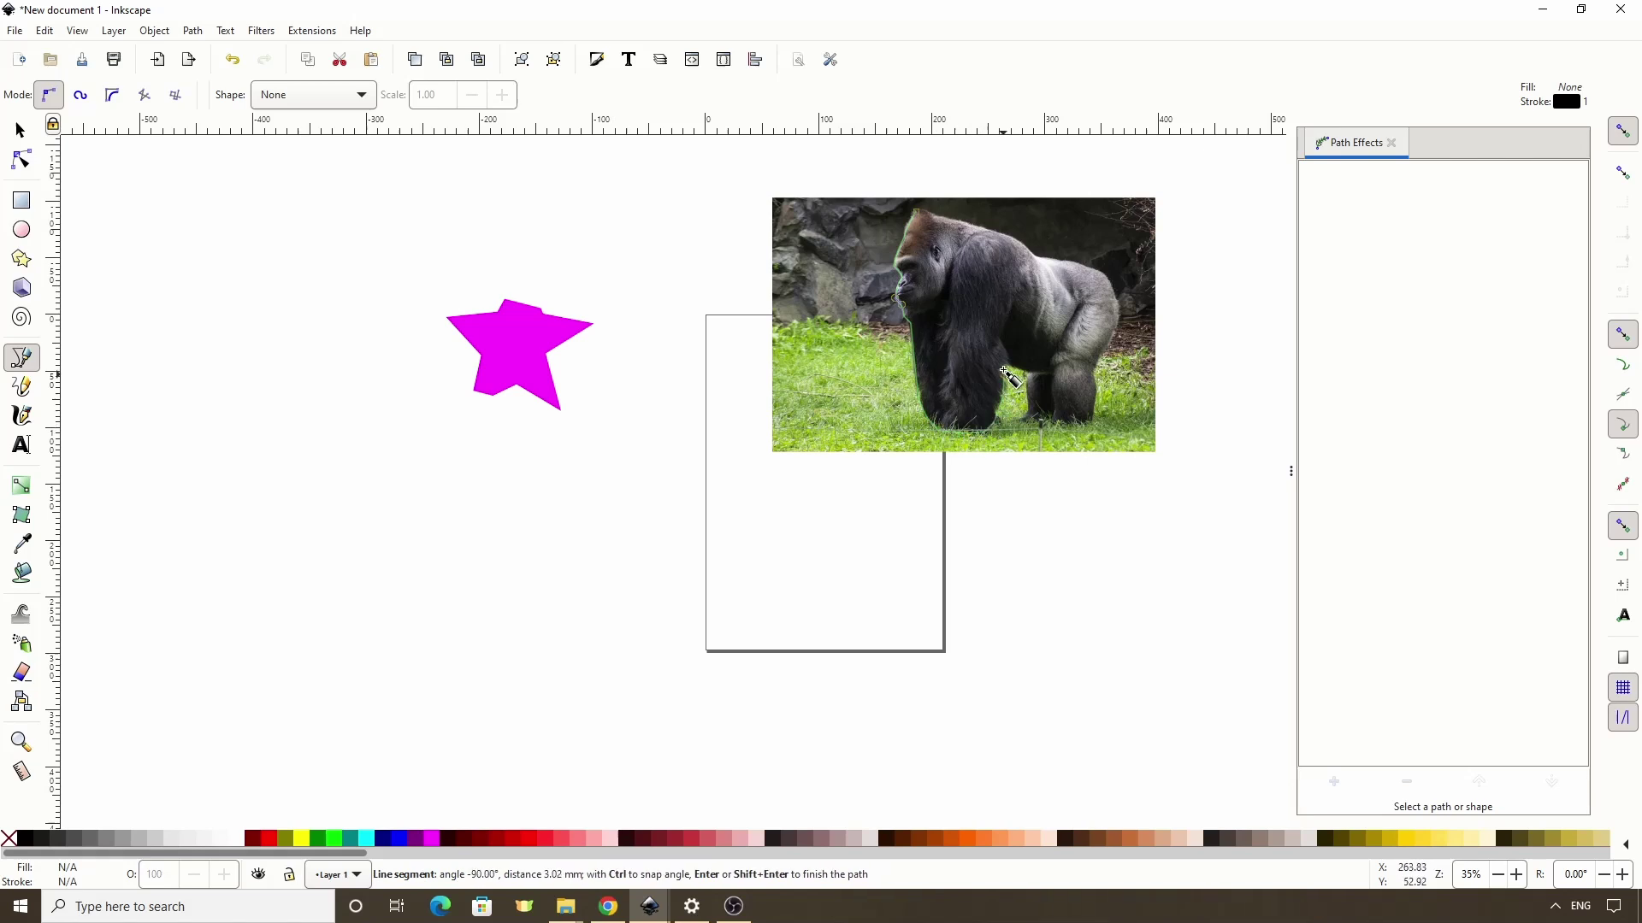
pyautogui.click(1032, 407)
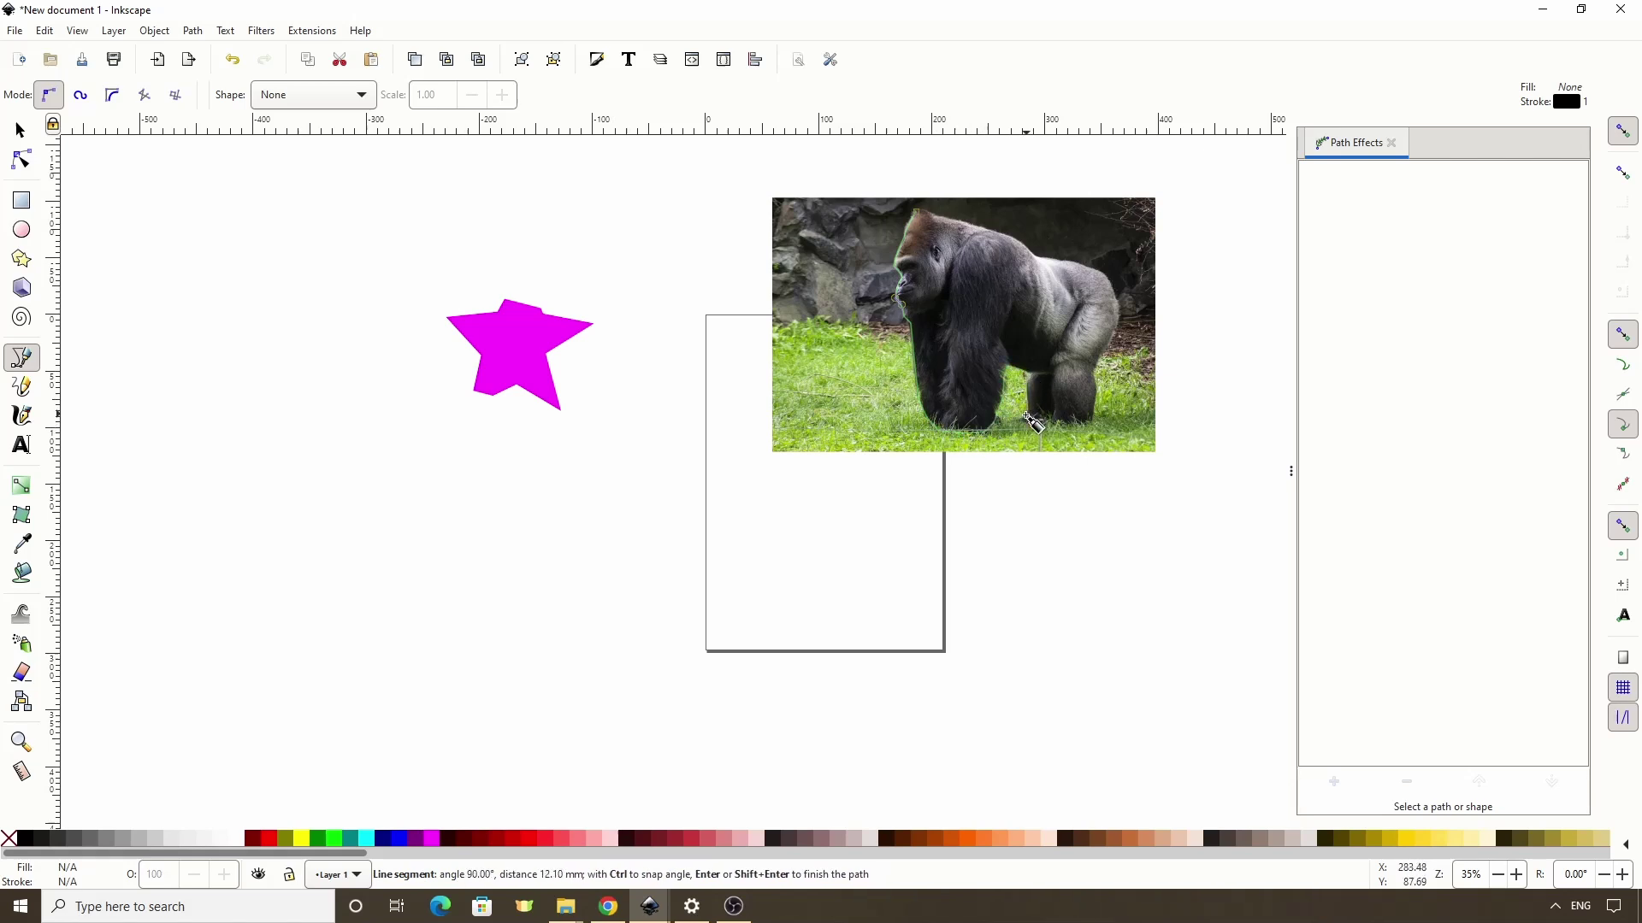
pyautogui.click(1090, 421)
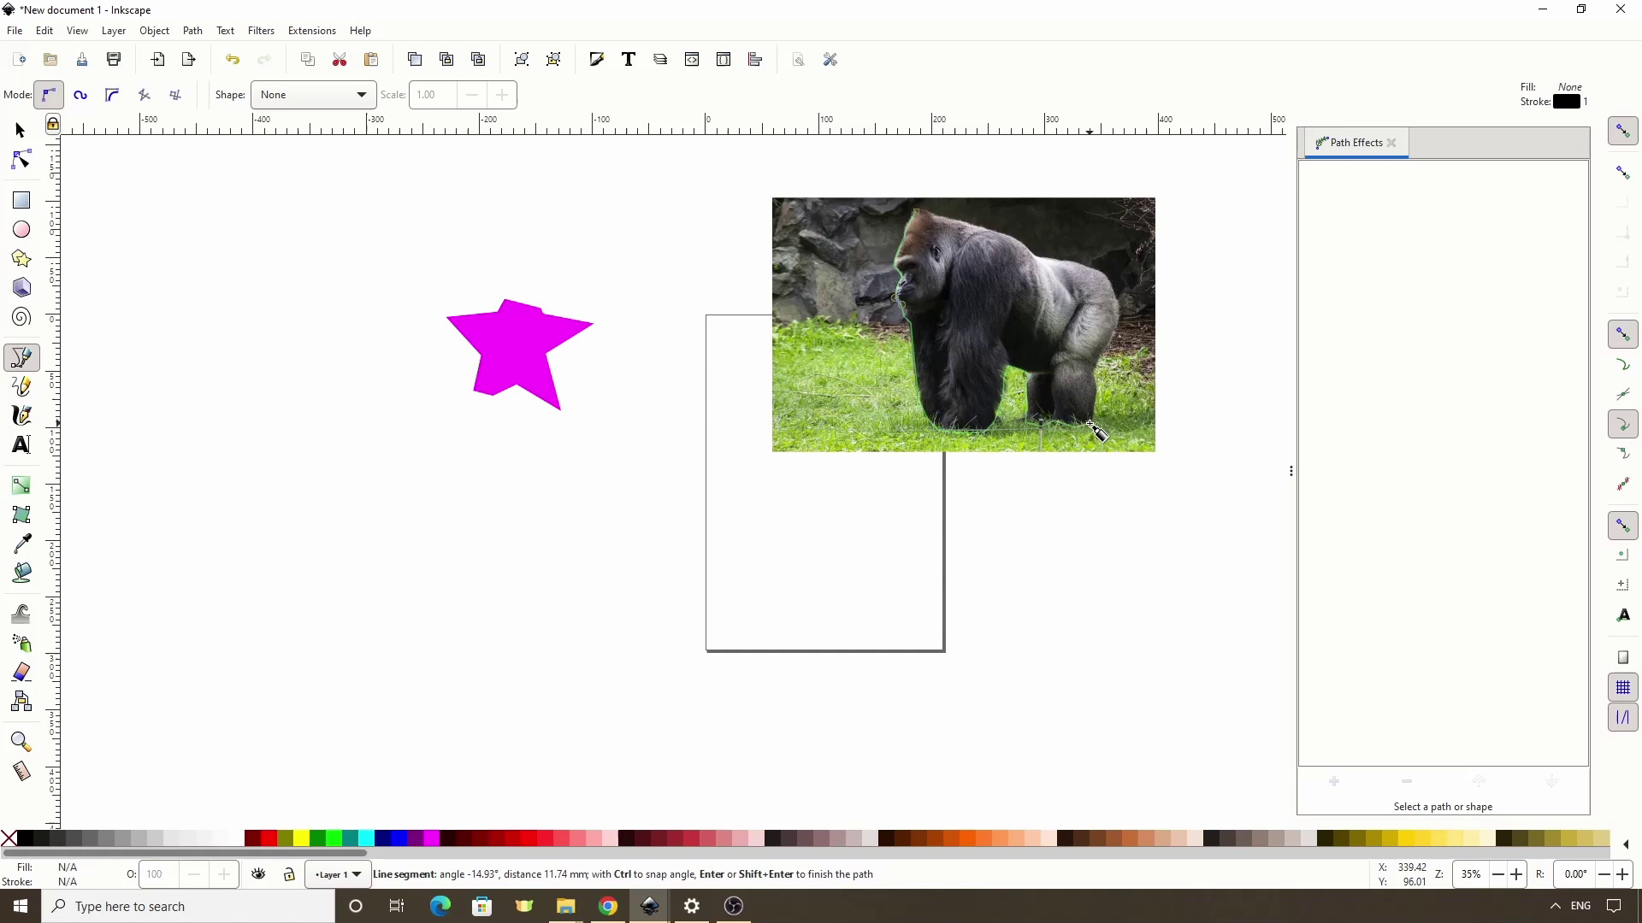
pyautogui.moveTo(1122, 307); pyautogui.dragTo(1107, 328)
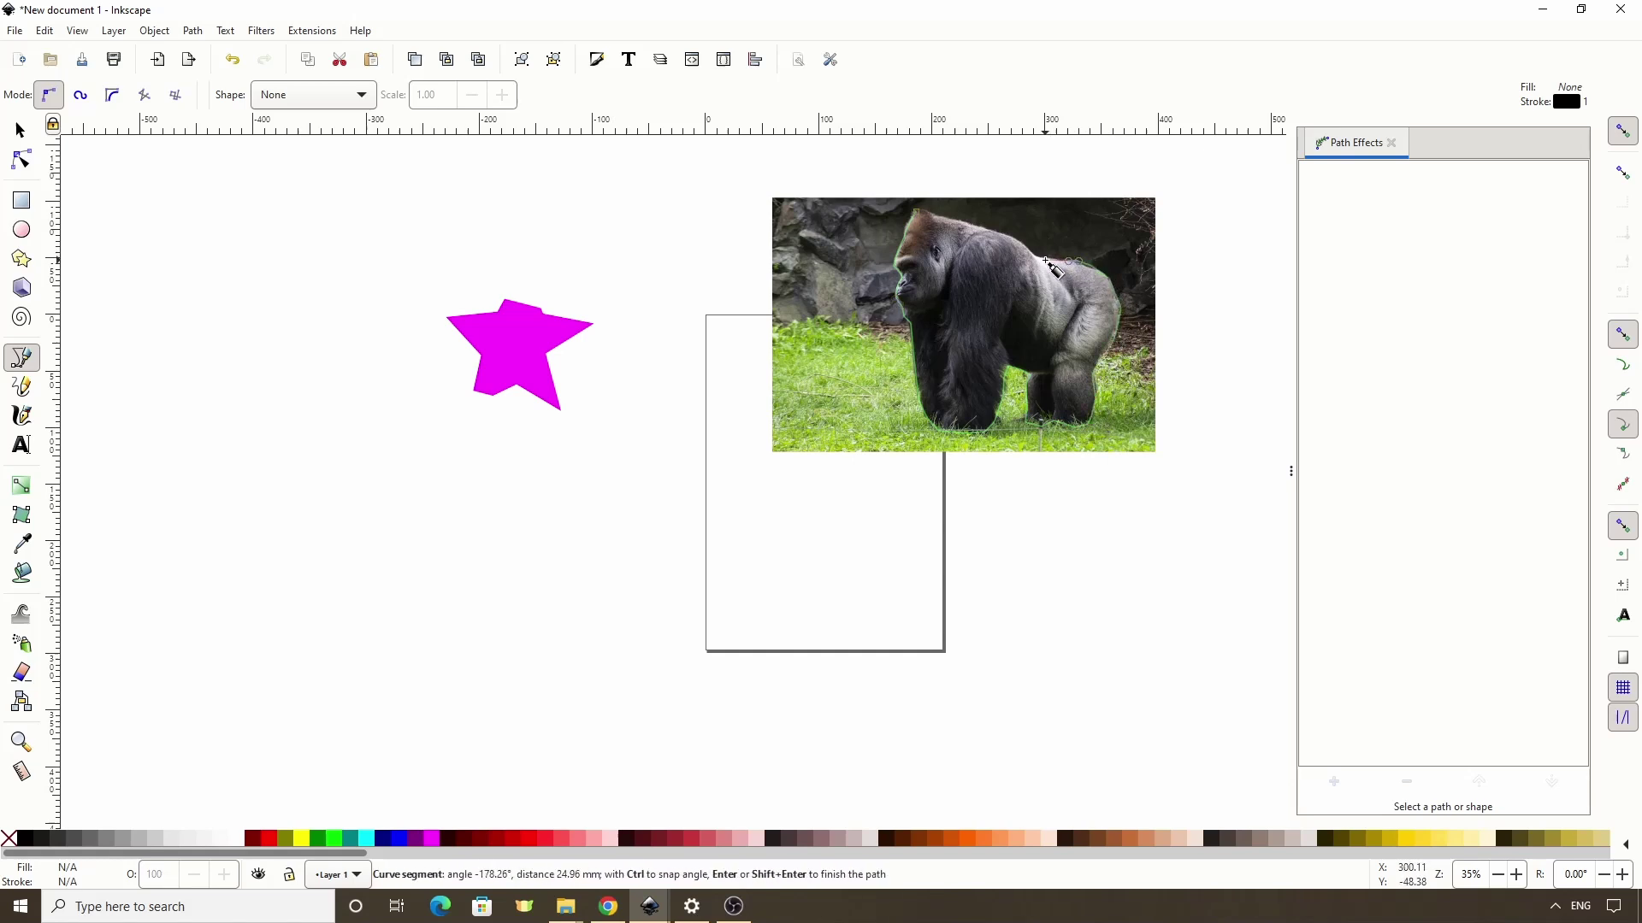
pyautogui.moveTo(1028, 251); pyautogui.dragTo(1023, 247)
pyautogui.click(924, 211)
pyautogui.click(922, 211)
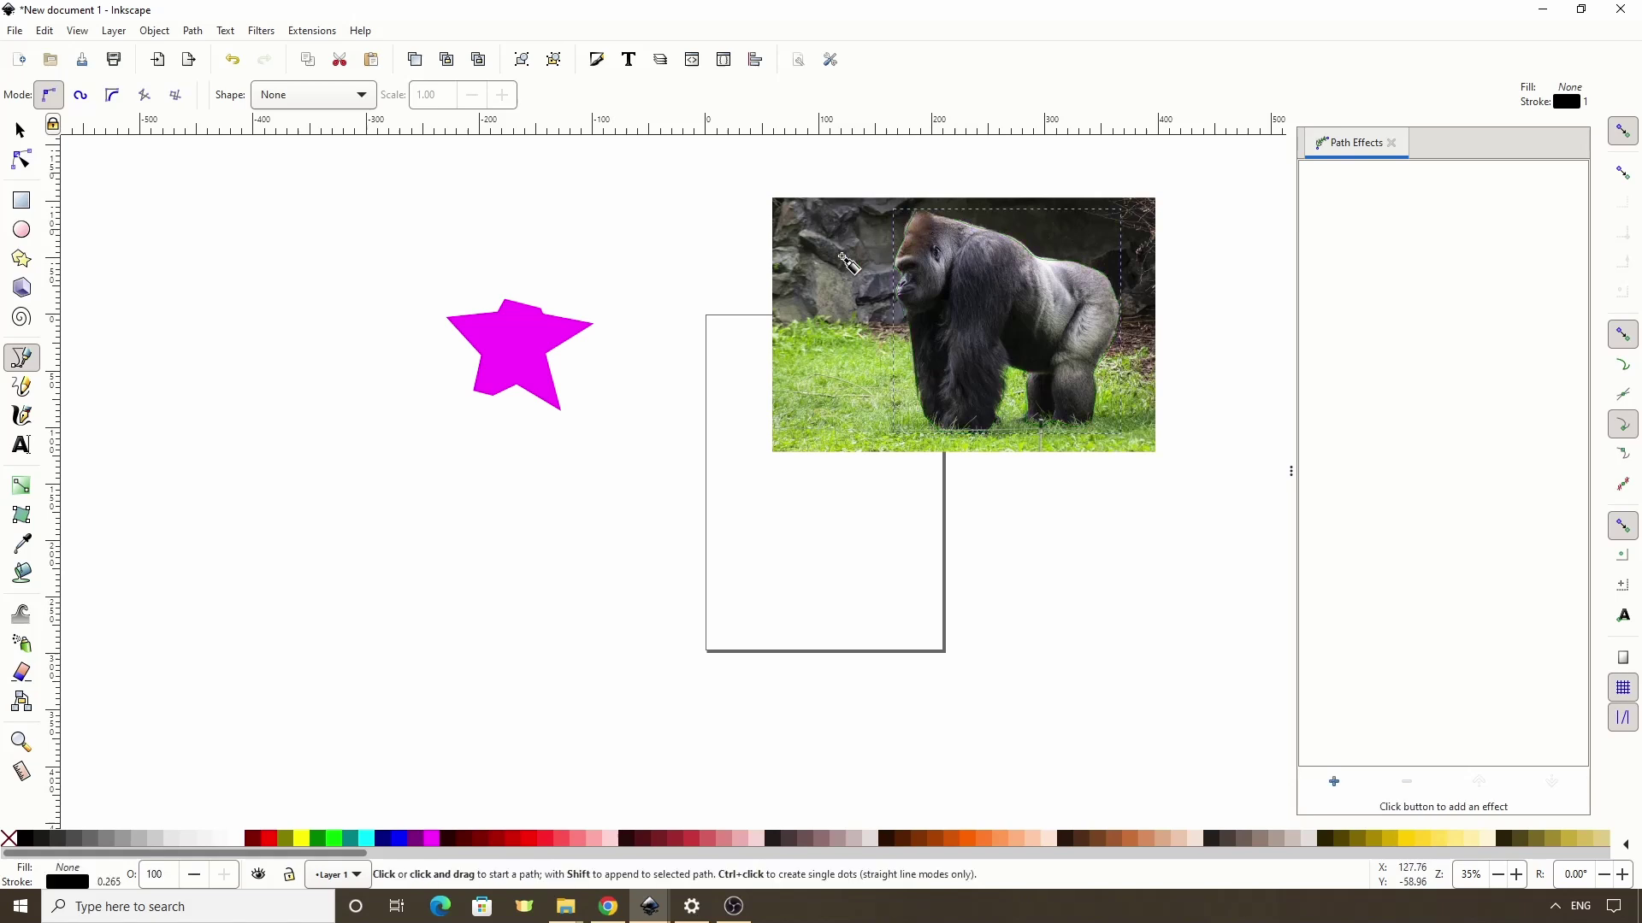
# Step: Clip the gorilla photo to the traced outline and move the cutout left over the page
pyautogui.click(20, 130)
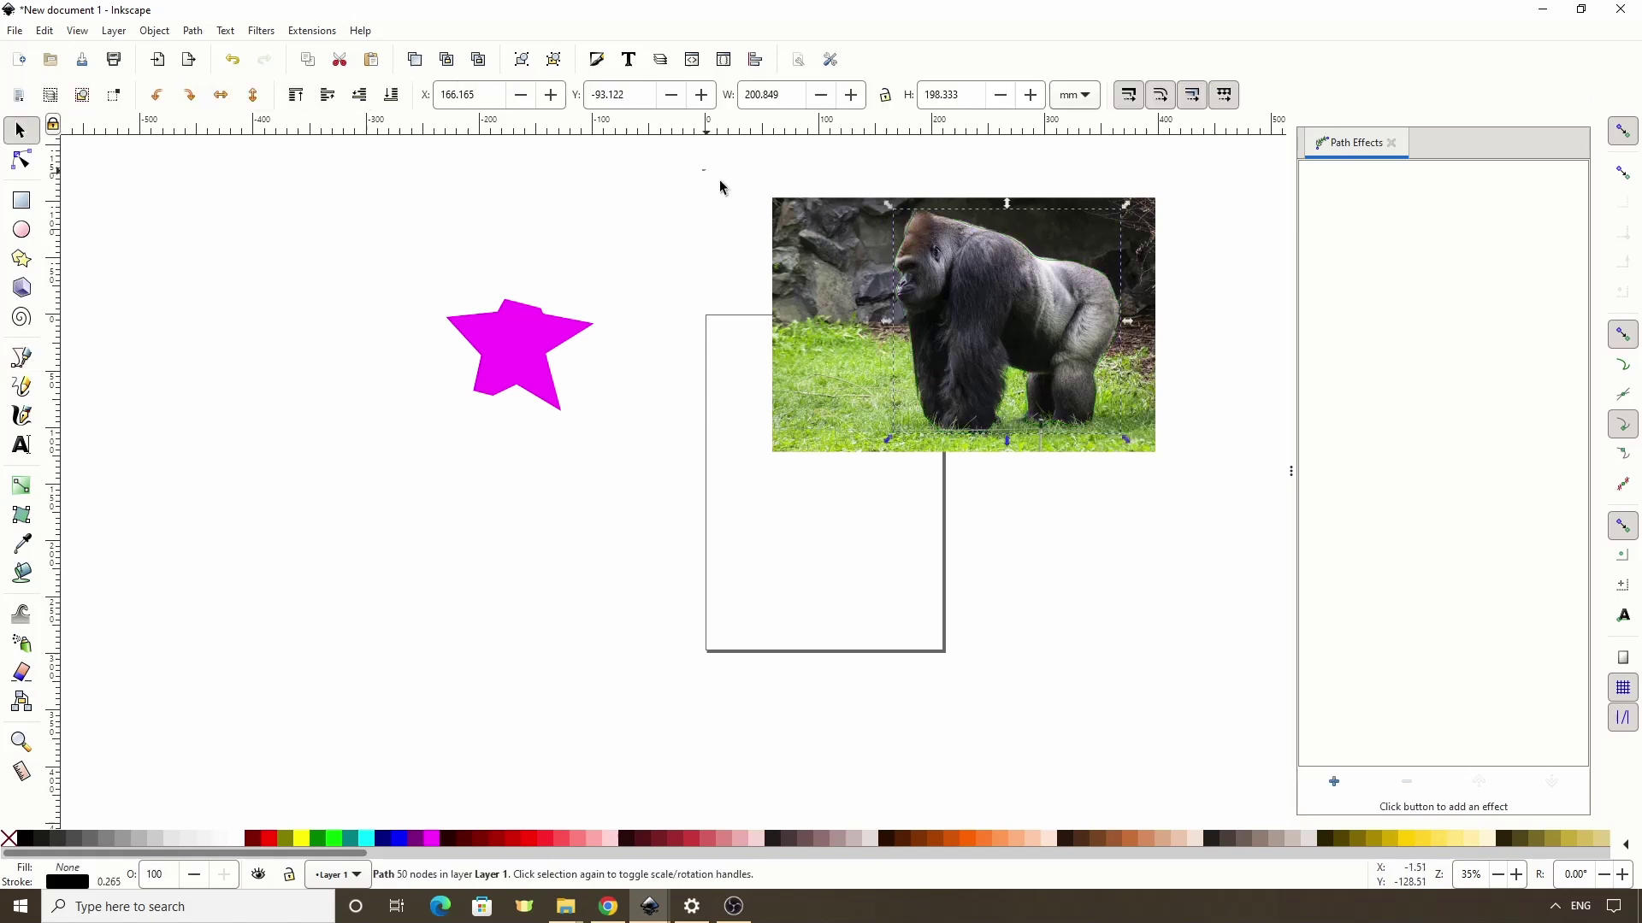
pyautogui.moveTo(720, 179); pyautogui.dragTo(1188, 454)
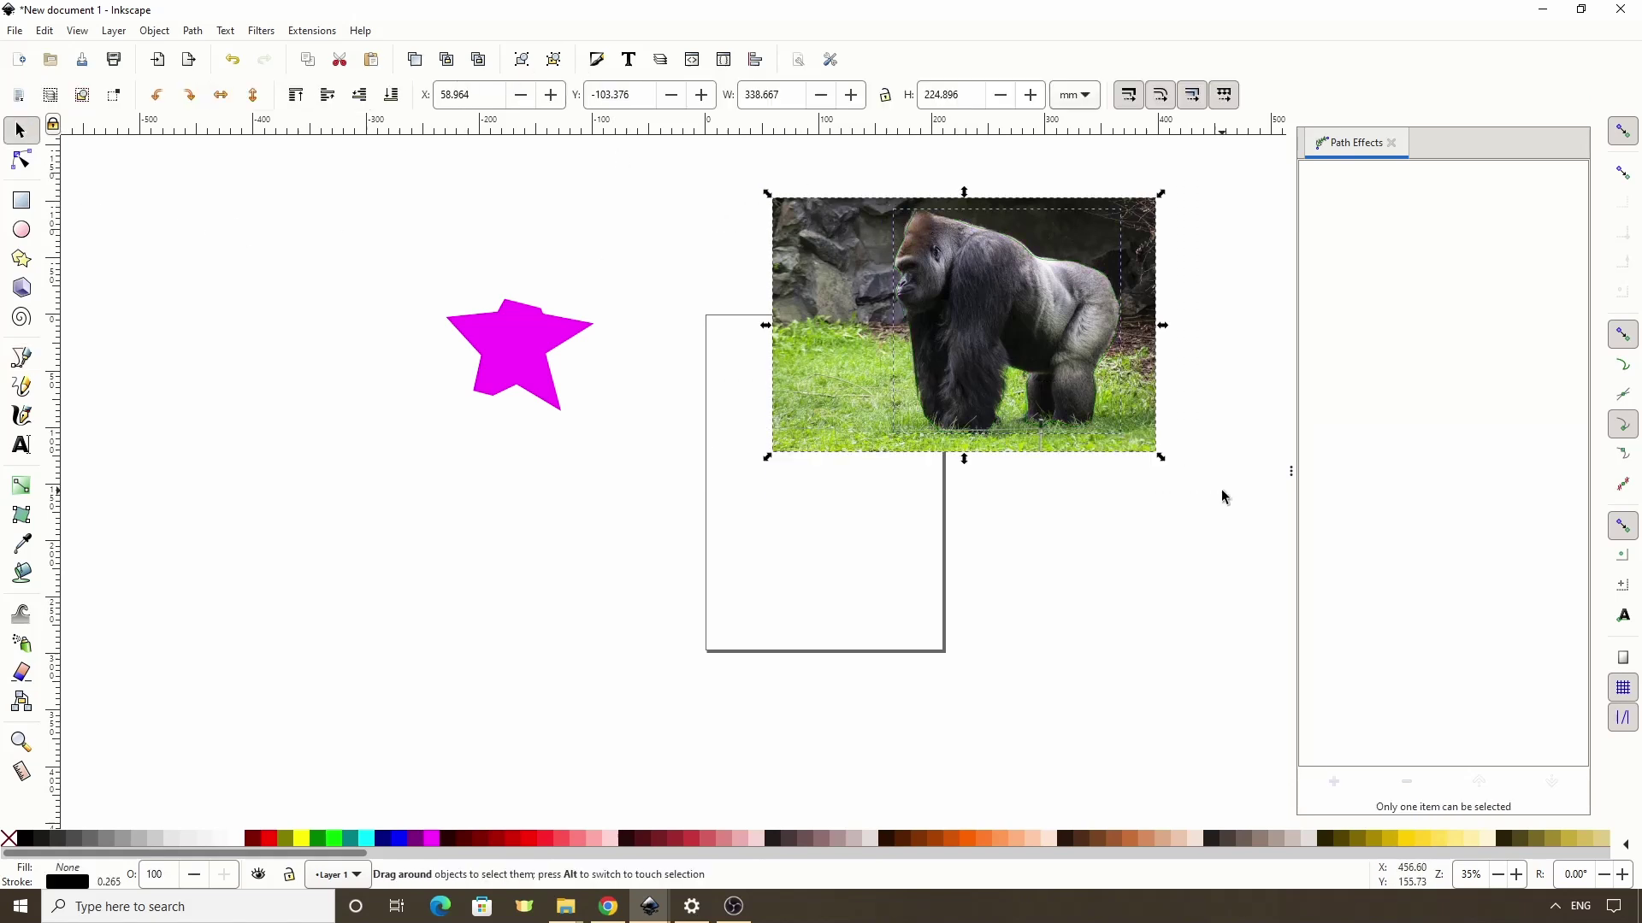
pyautogui.rightClick(984, 343)
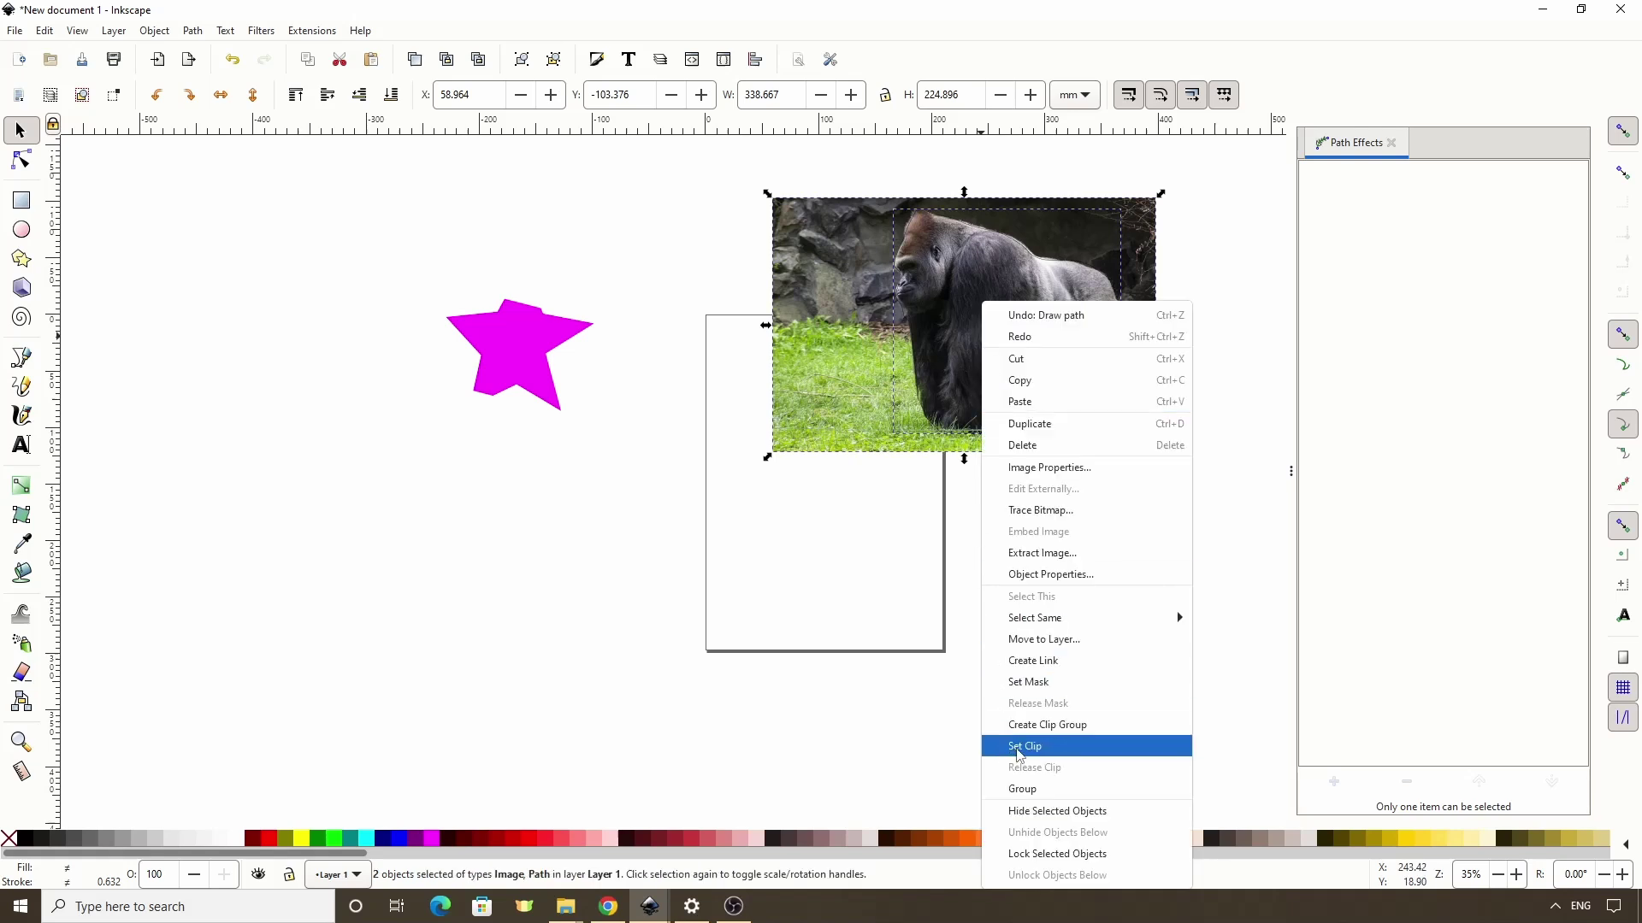
pyautogui.click(1020, 748)
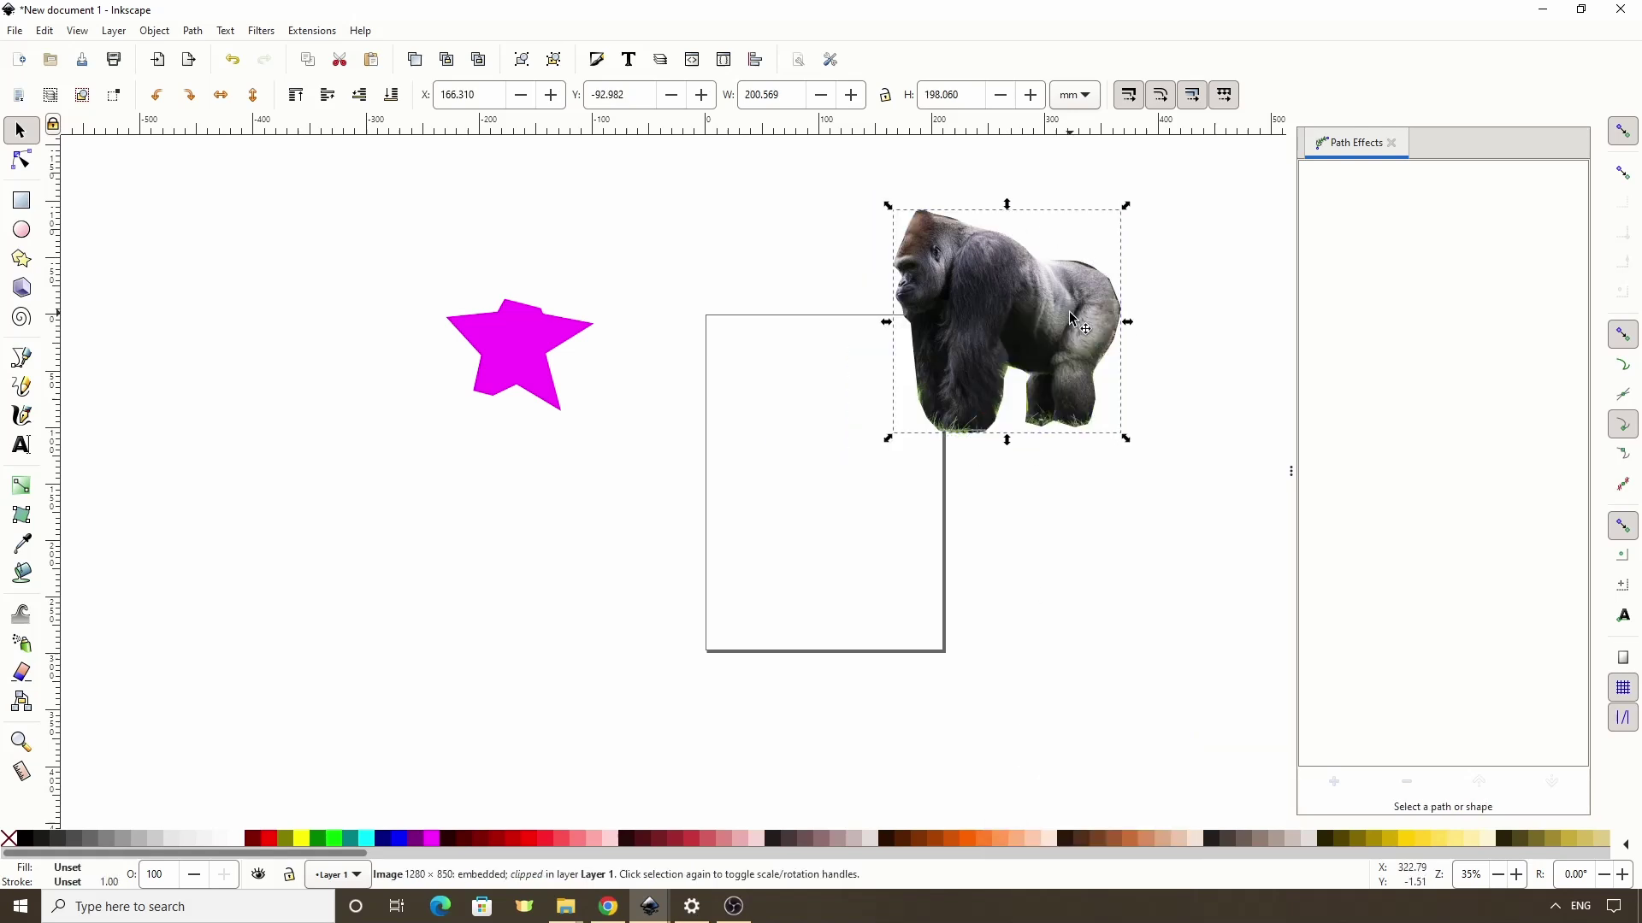
pyautogui.moveTo(1062, 313); pyautogui.dragTo(899, 301)
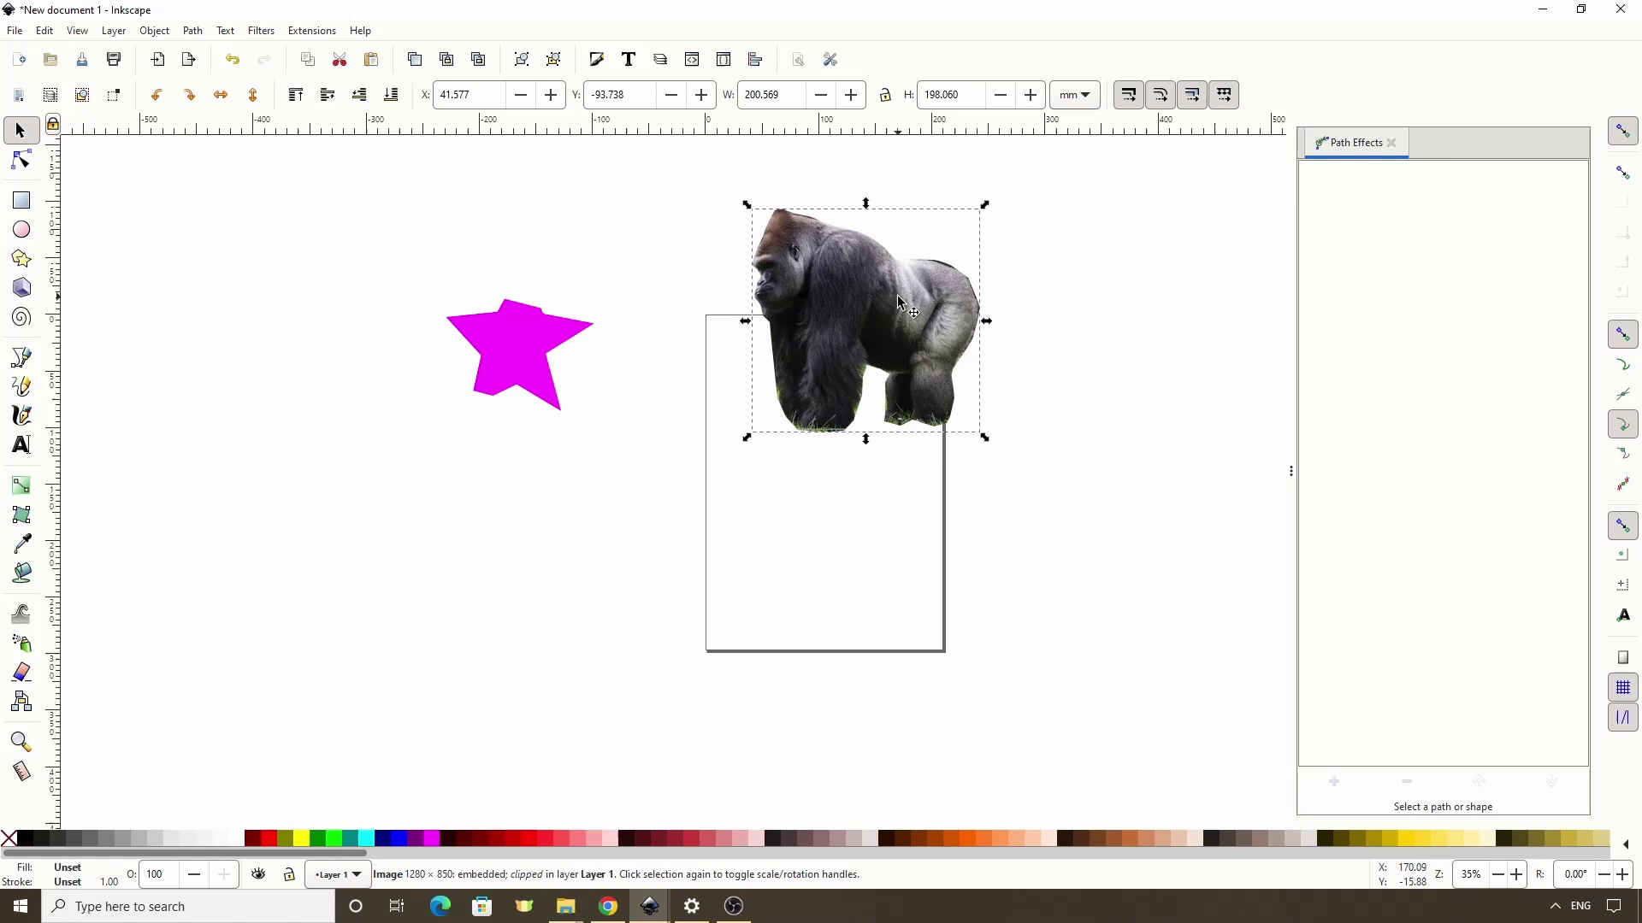
# Step: Blur the gorilla cutout heavily, then ease the blur down to about 4.7
pyautogui.click(603, 68)
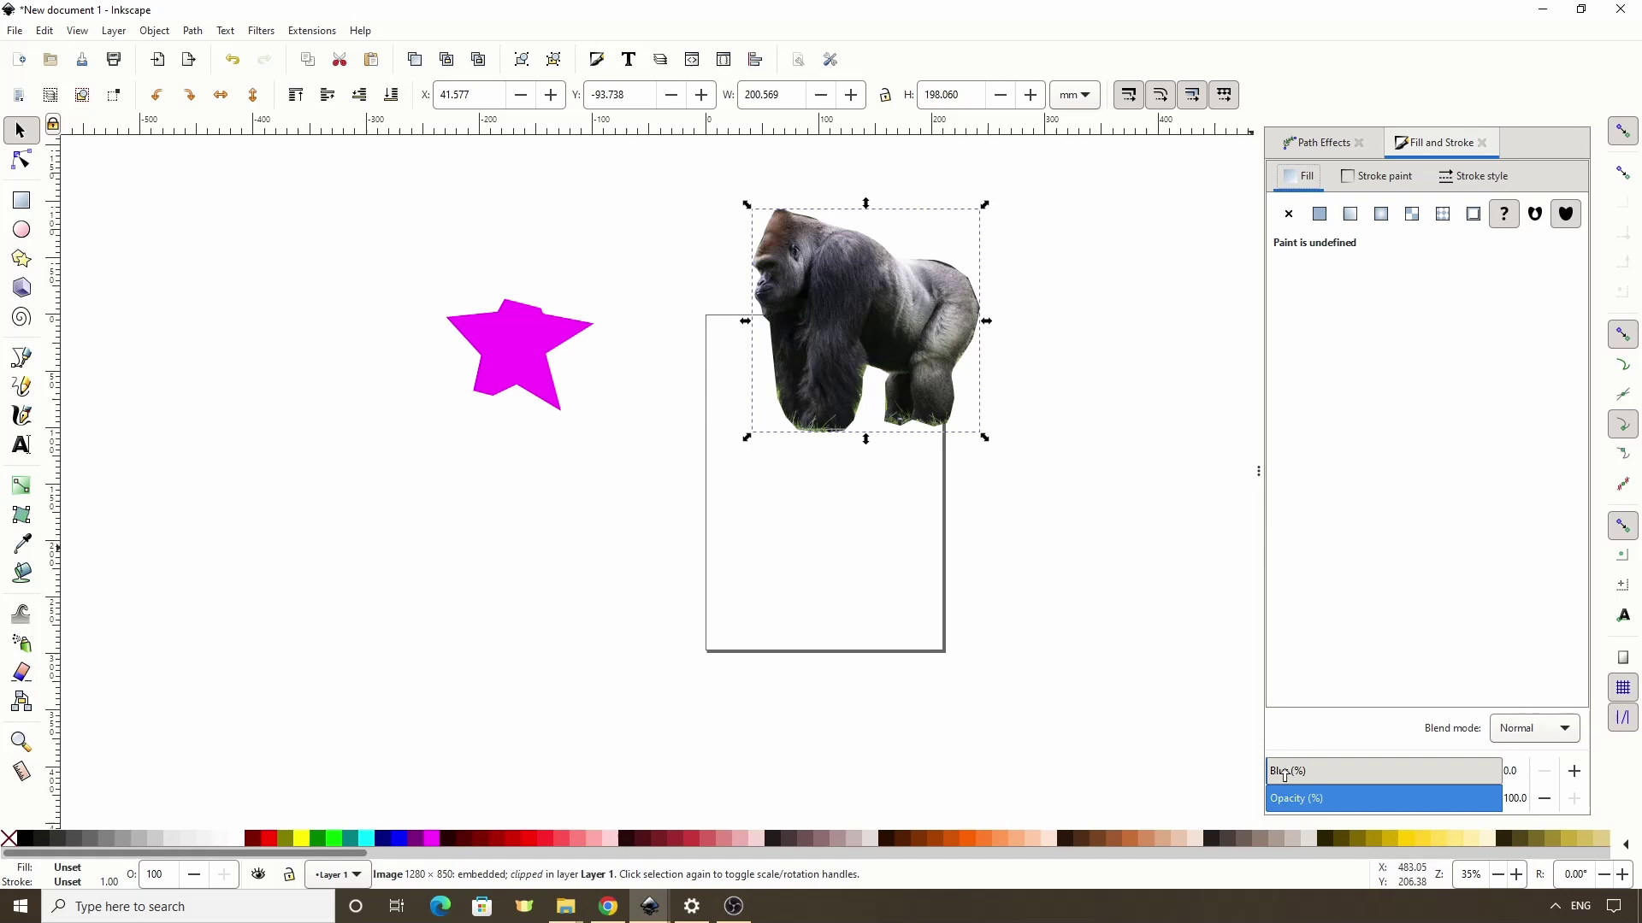
pyautogui.moveTo(1290, 779); pyautogui.dragTo(1313, 785)
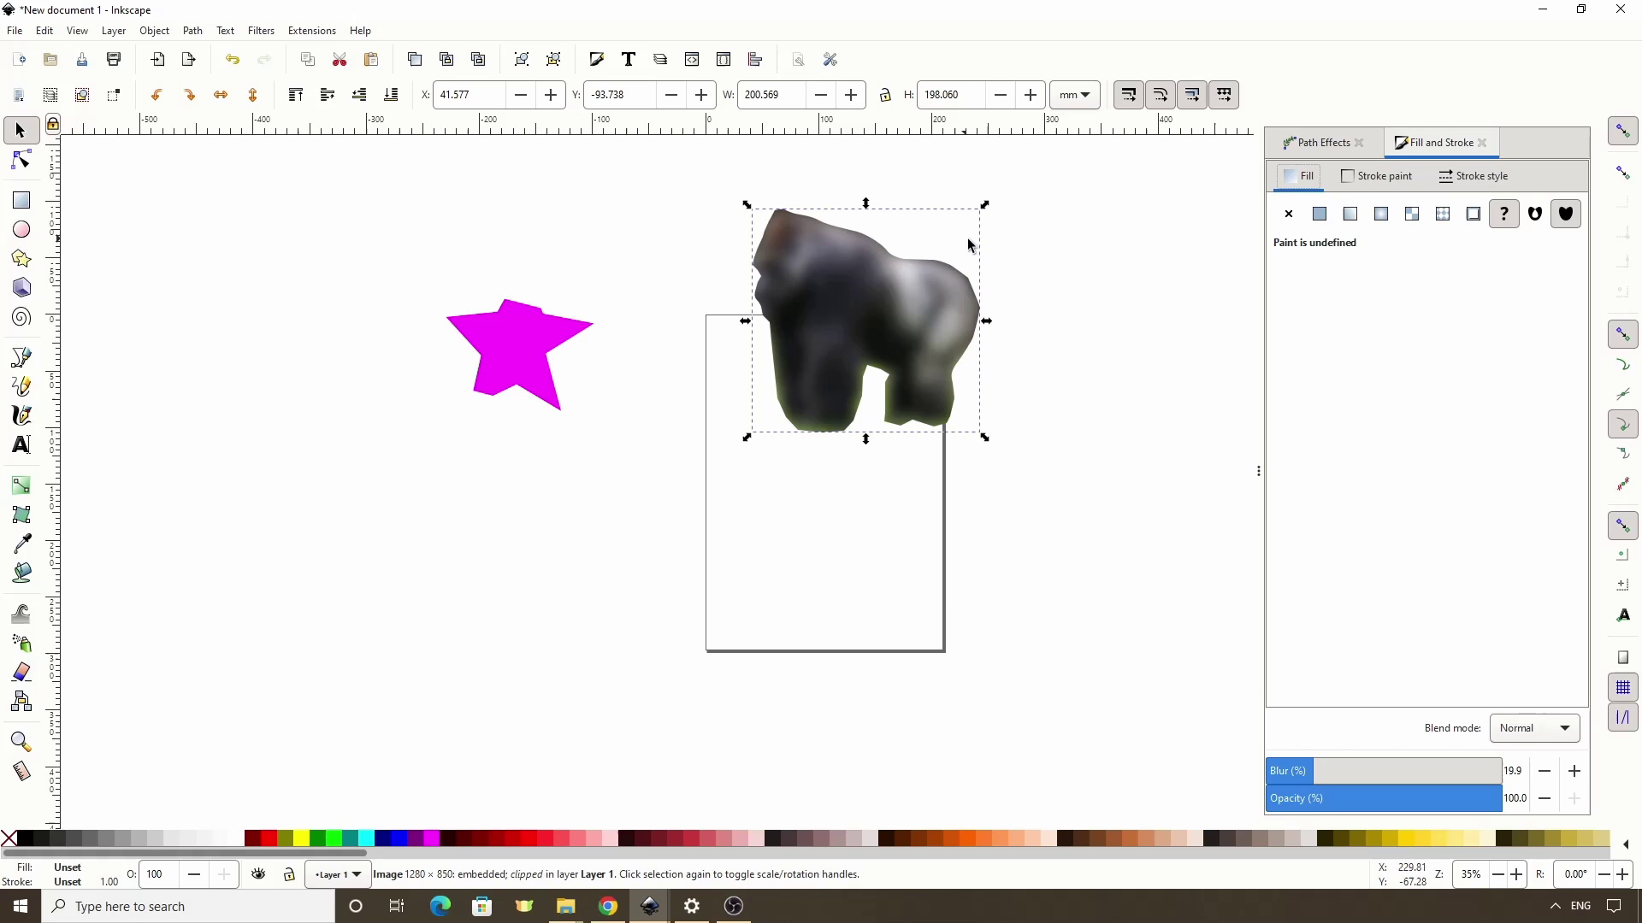
pyautogui.moveTo(1312, 785); pyautogui.dragTo(1269, 774)
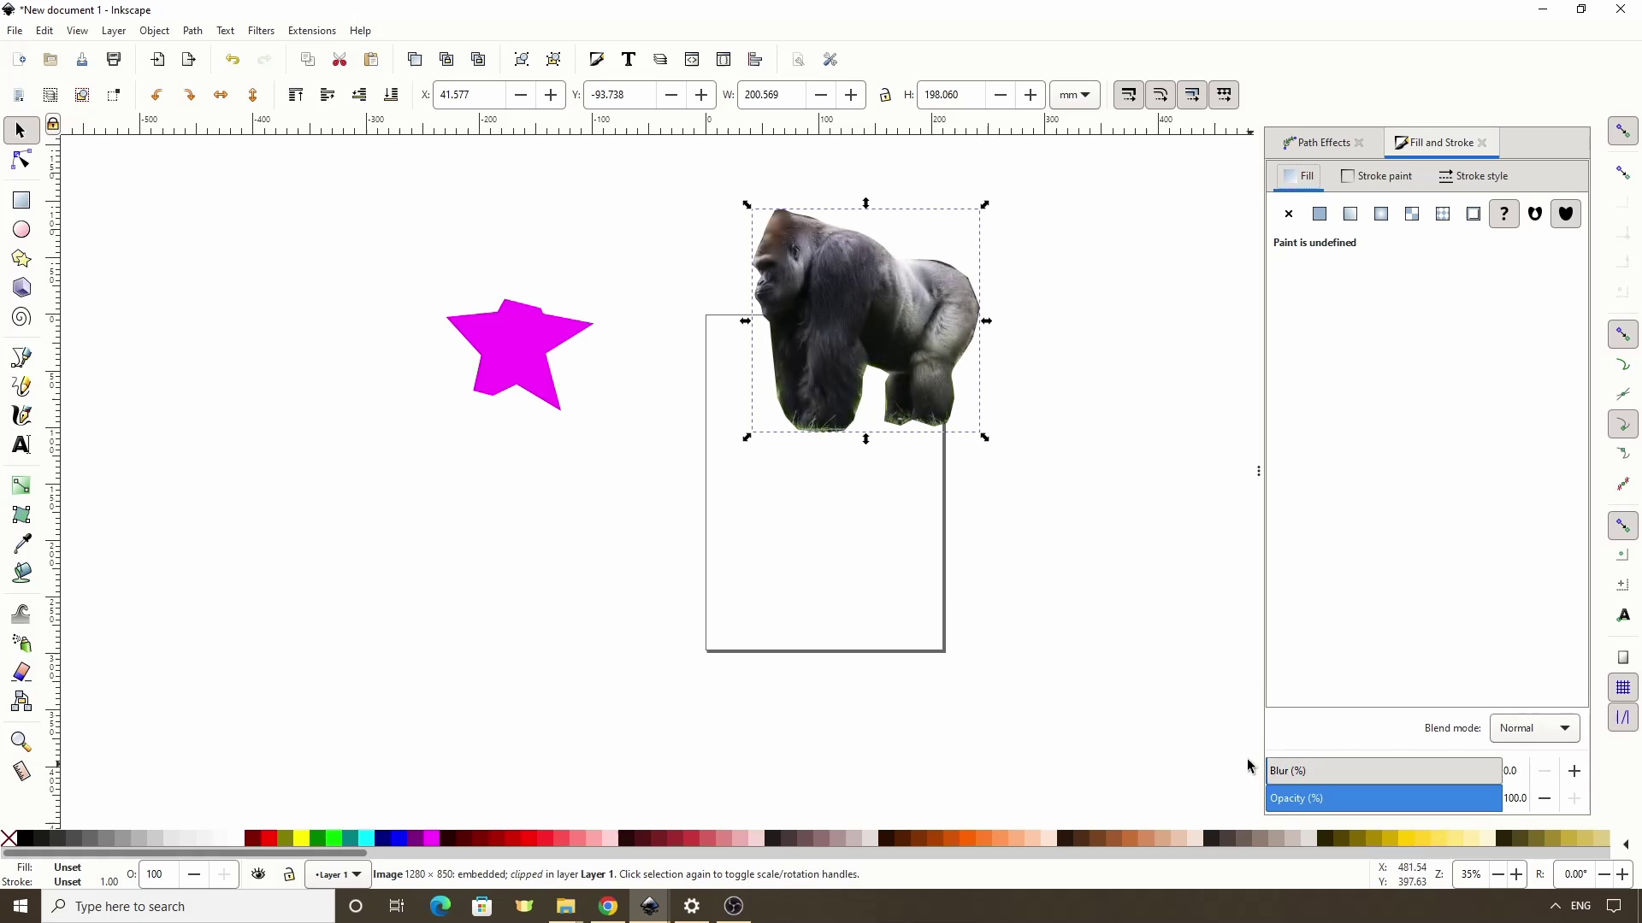
# Step: Group the gorilla and blur it, then ungroup and bring the blur back to 0
pyautogui.click(523, 62)
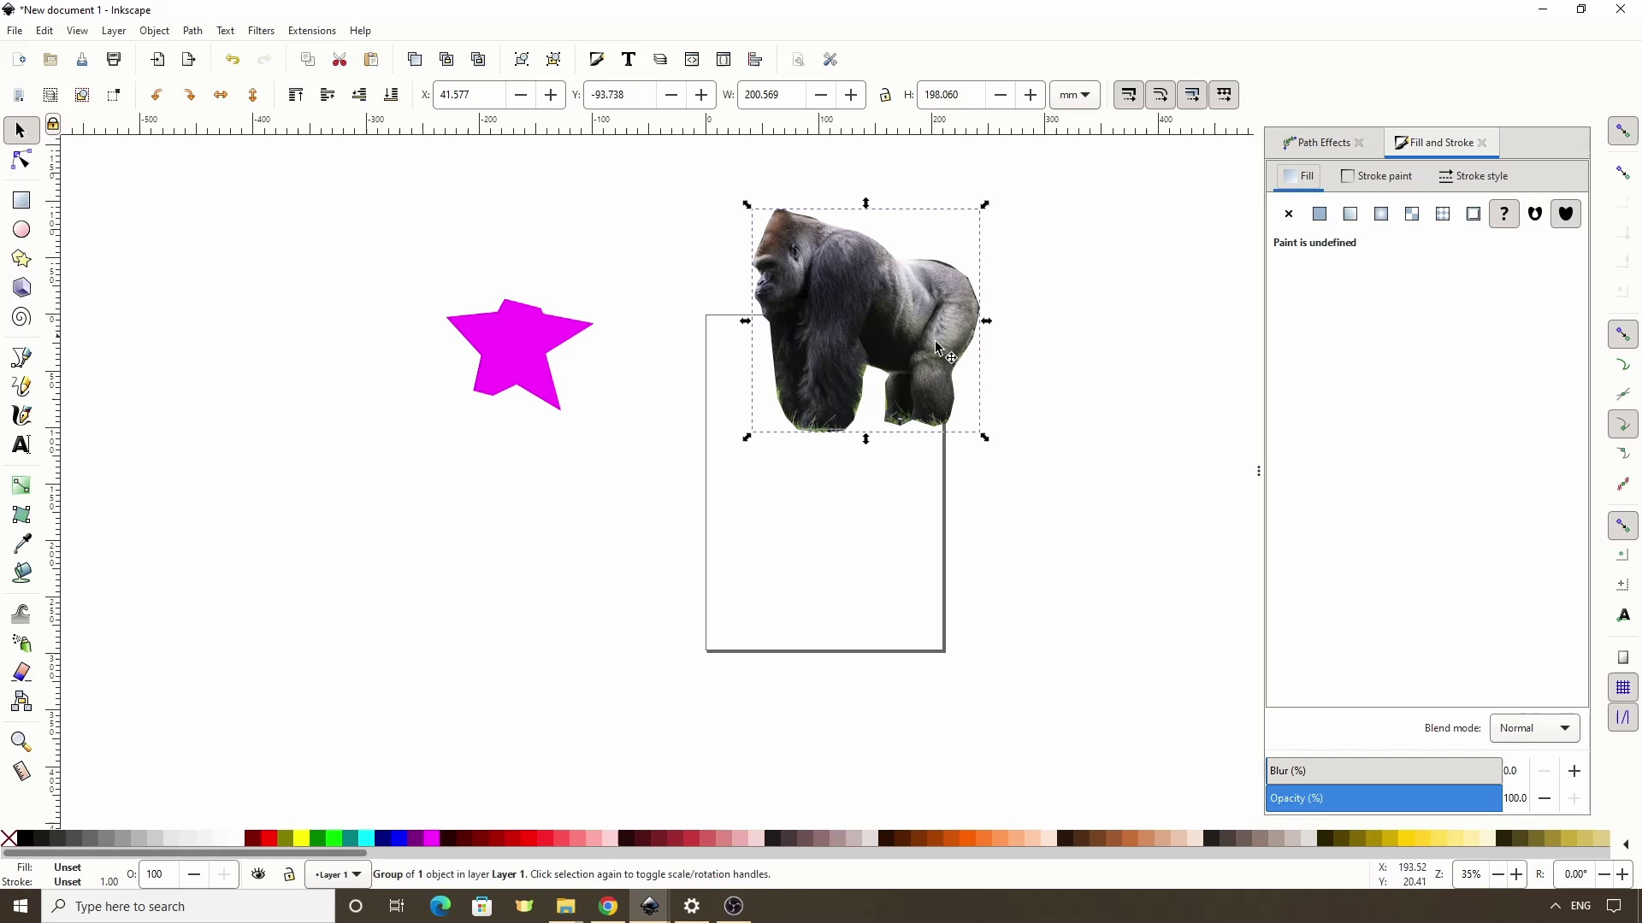
pyautogui.moveTo(1296, 786)
pyautogui.mouseDown()
pyautogui.moveTo(1347, 797)
pyautogui.moveTo(1246, 758)
pyautogui.moveTo(1311, 771)
pyautogui.mouseUp()
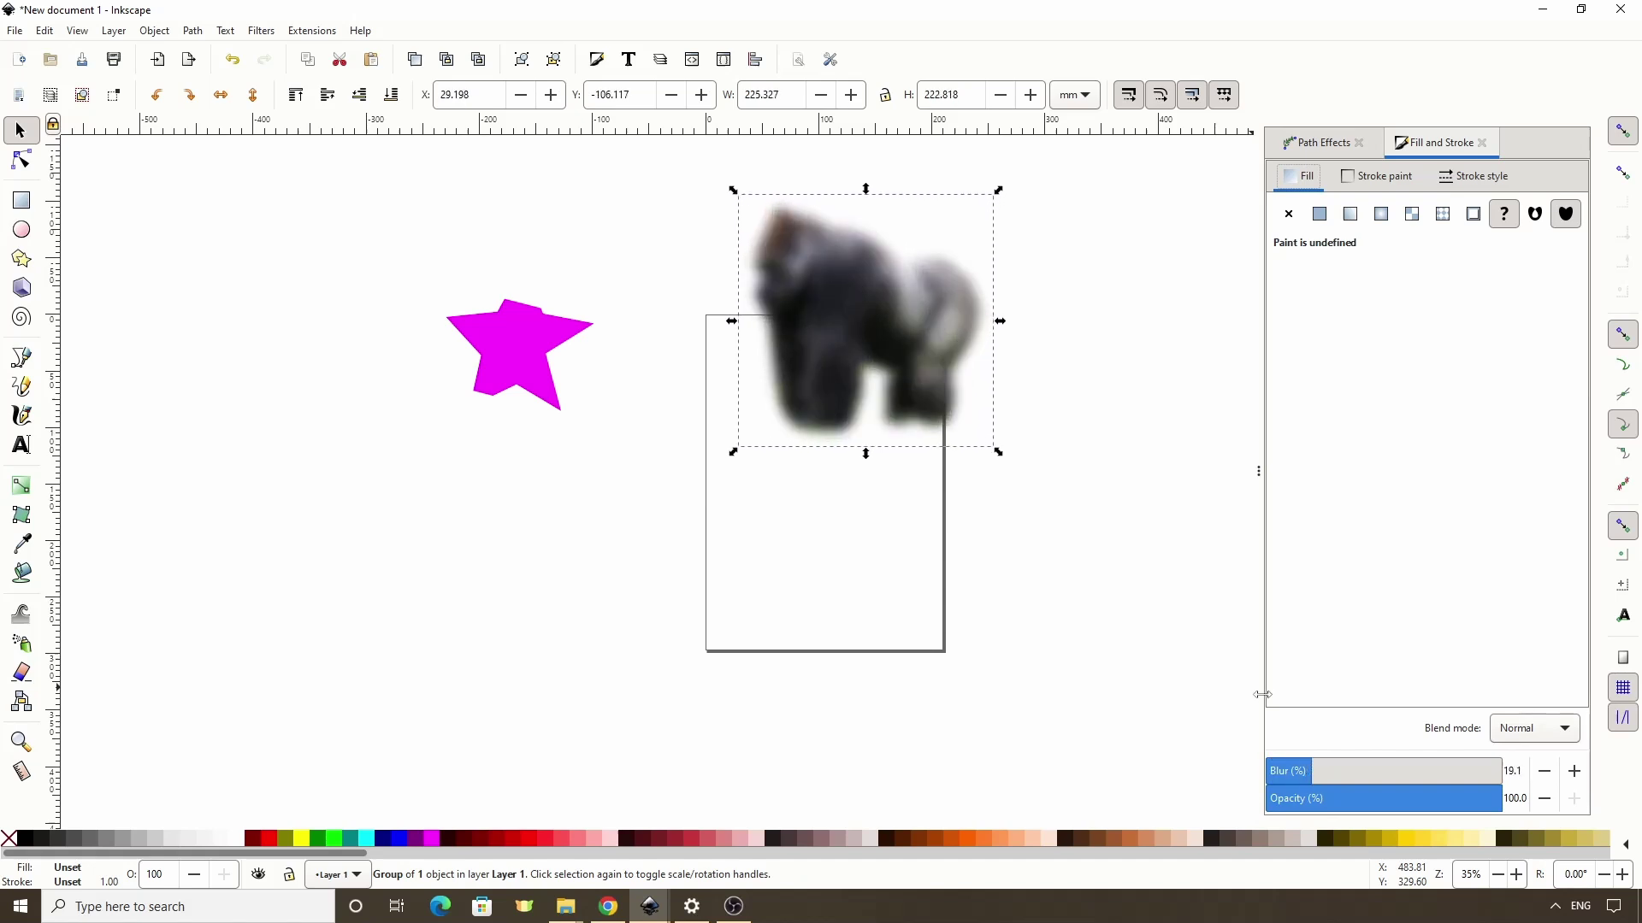
pyautogui.click(553, 59)
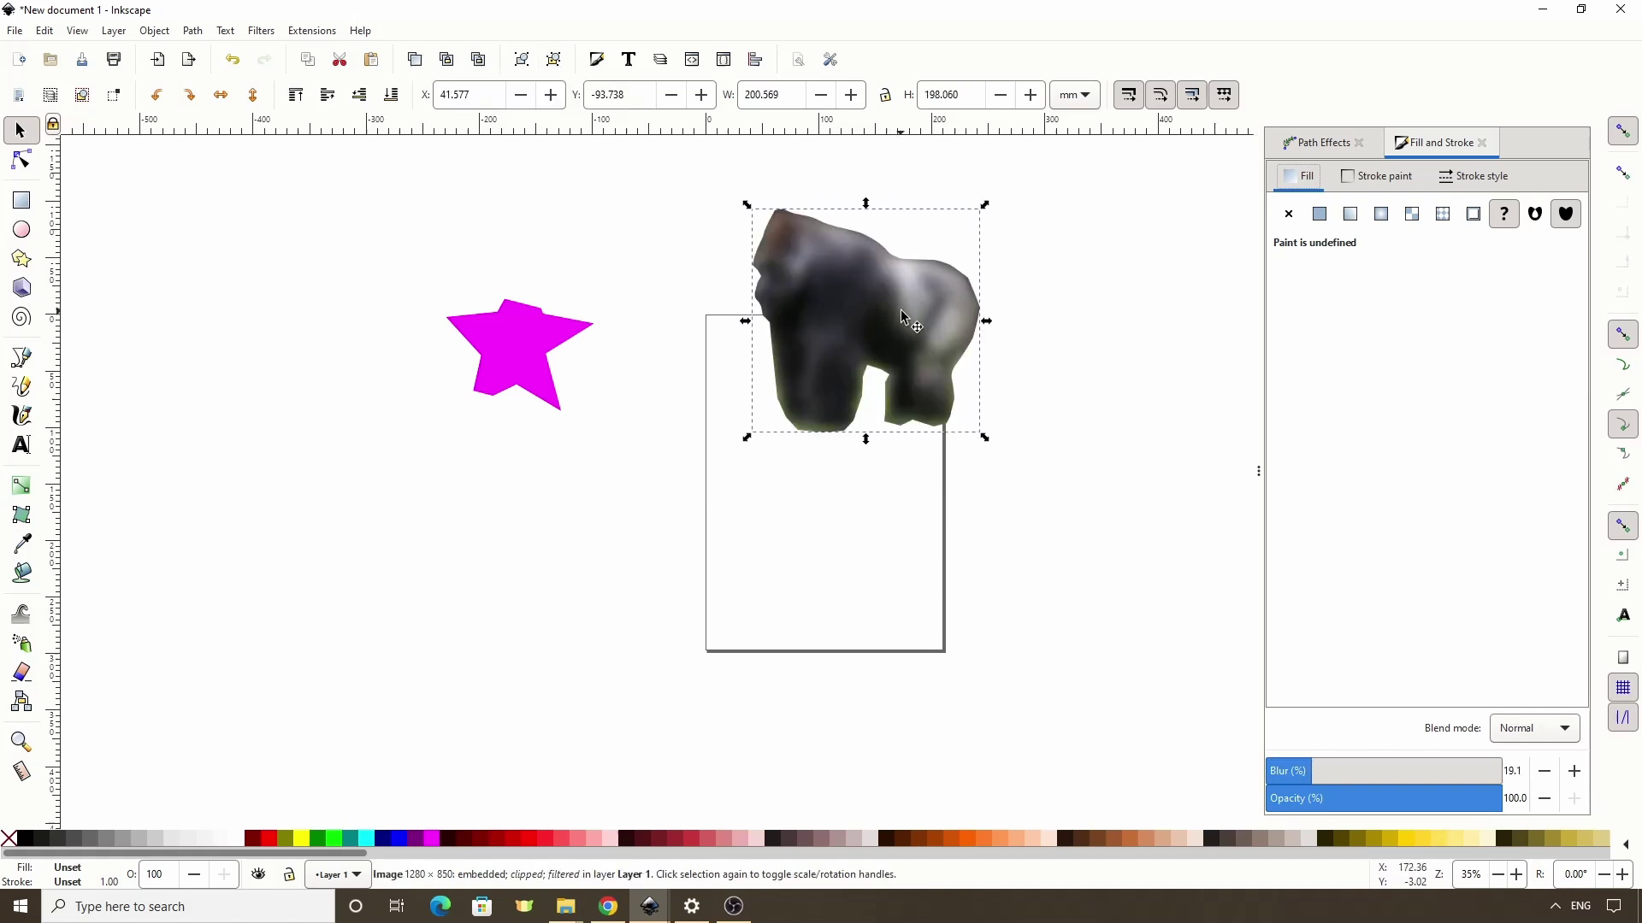
pyautogui.moveTo(1307, 780); pyautogui.dragTo(1253, 771)
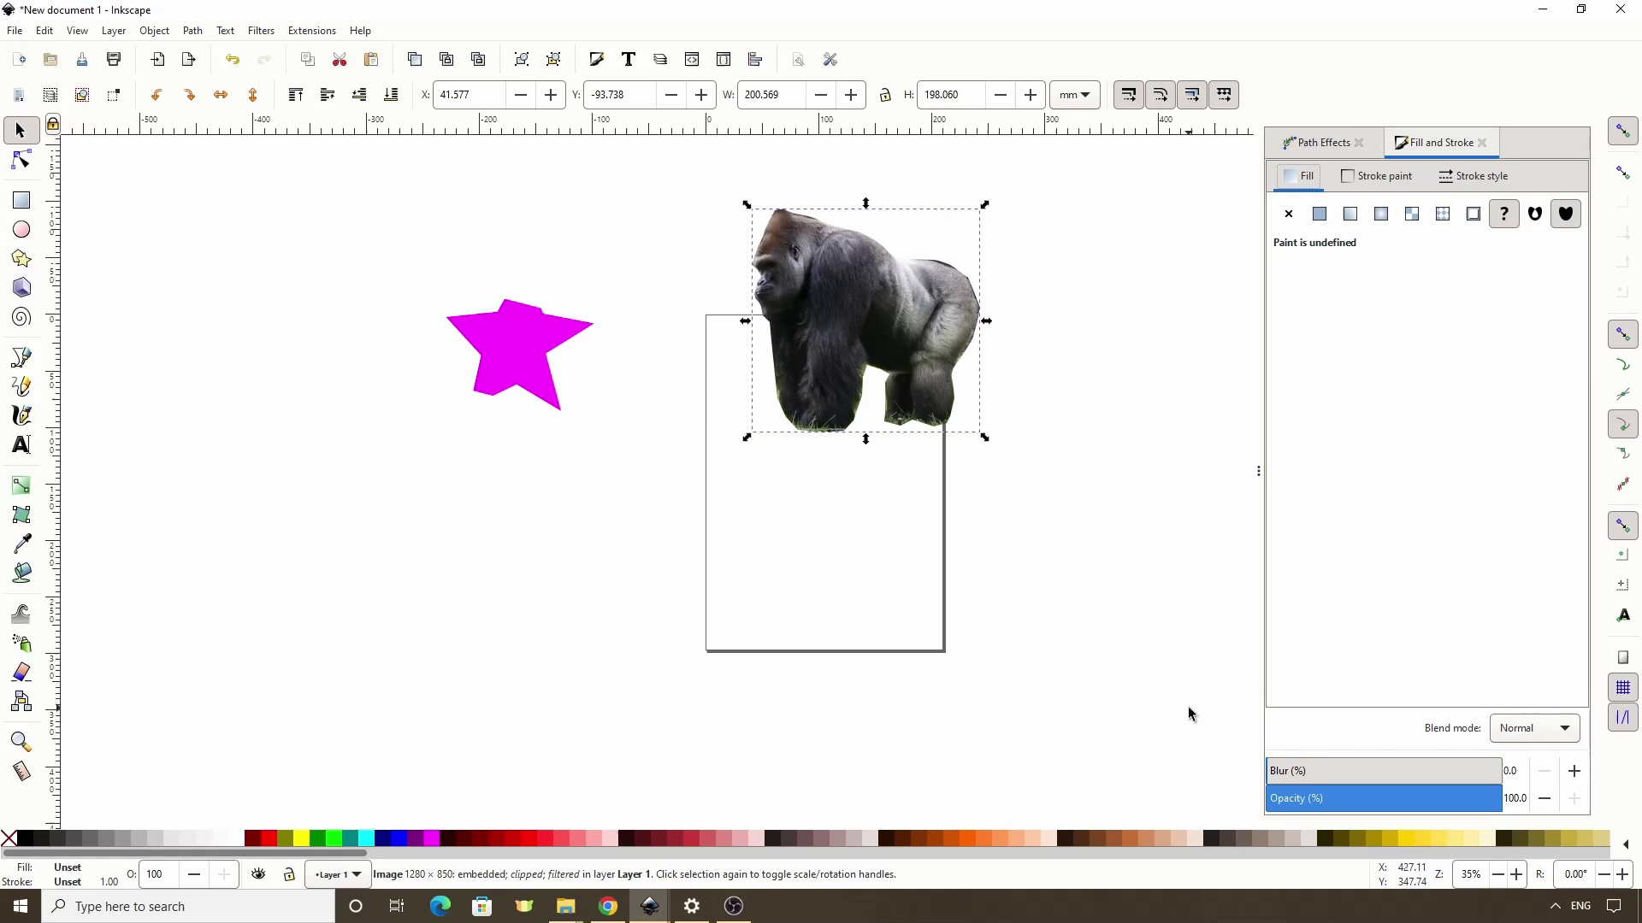
# Step: Draw a magenta rectangle below the star and turn it into a clip group
pyautogui.click(21, 200)
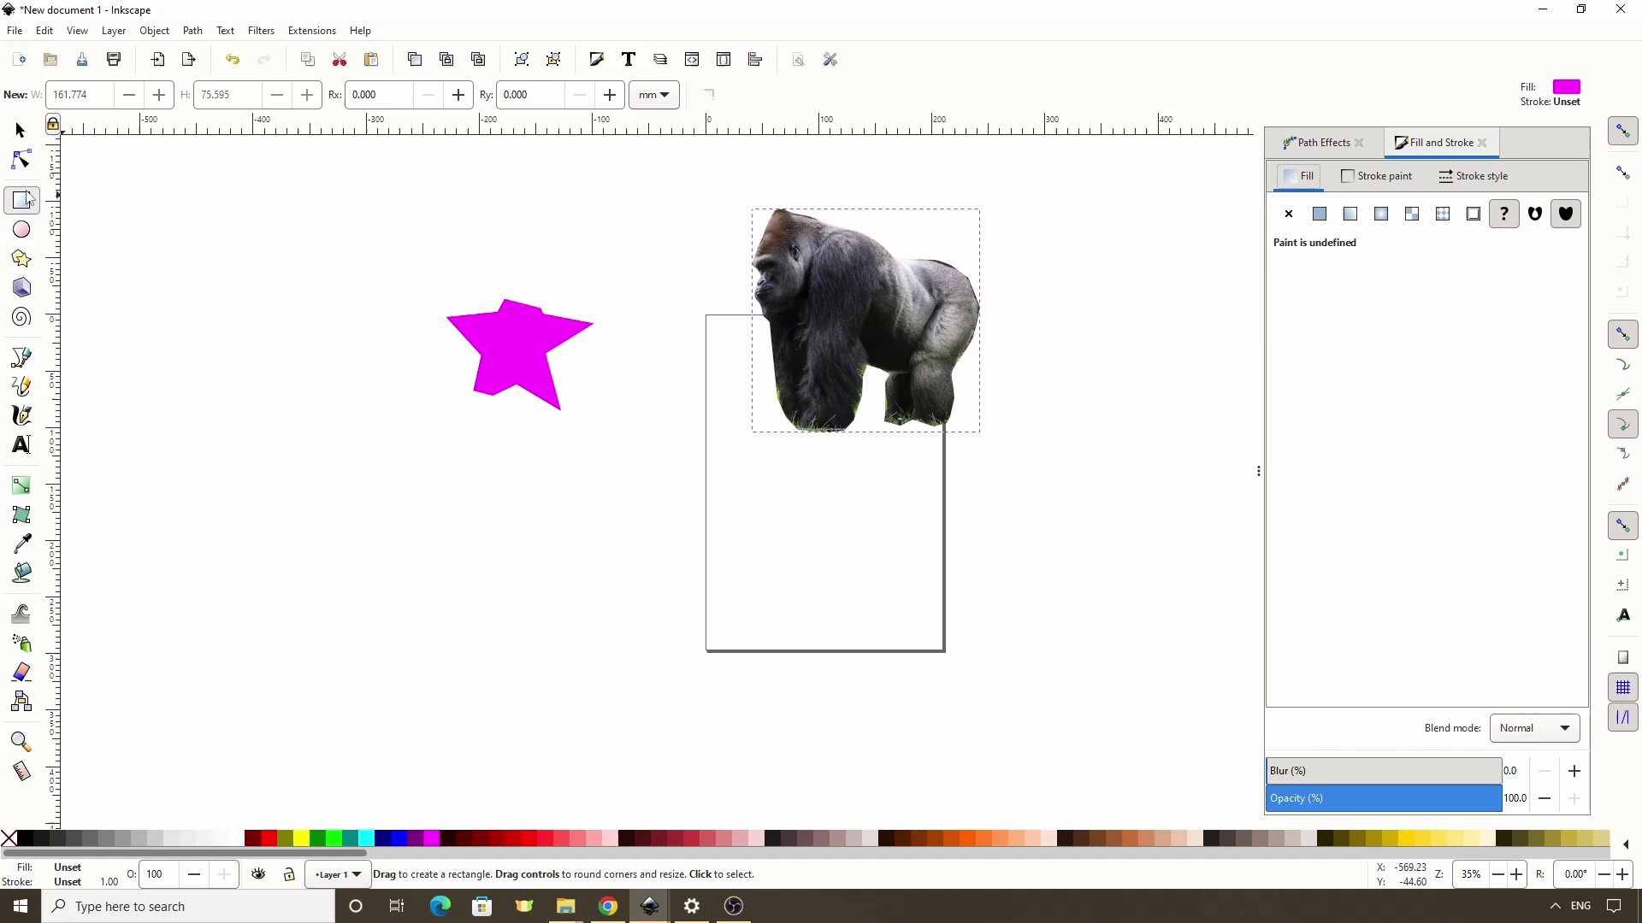
pyautogui.moveTo(527, 547); pyautogui.dragTo(715, 631)
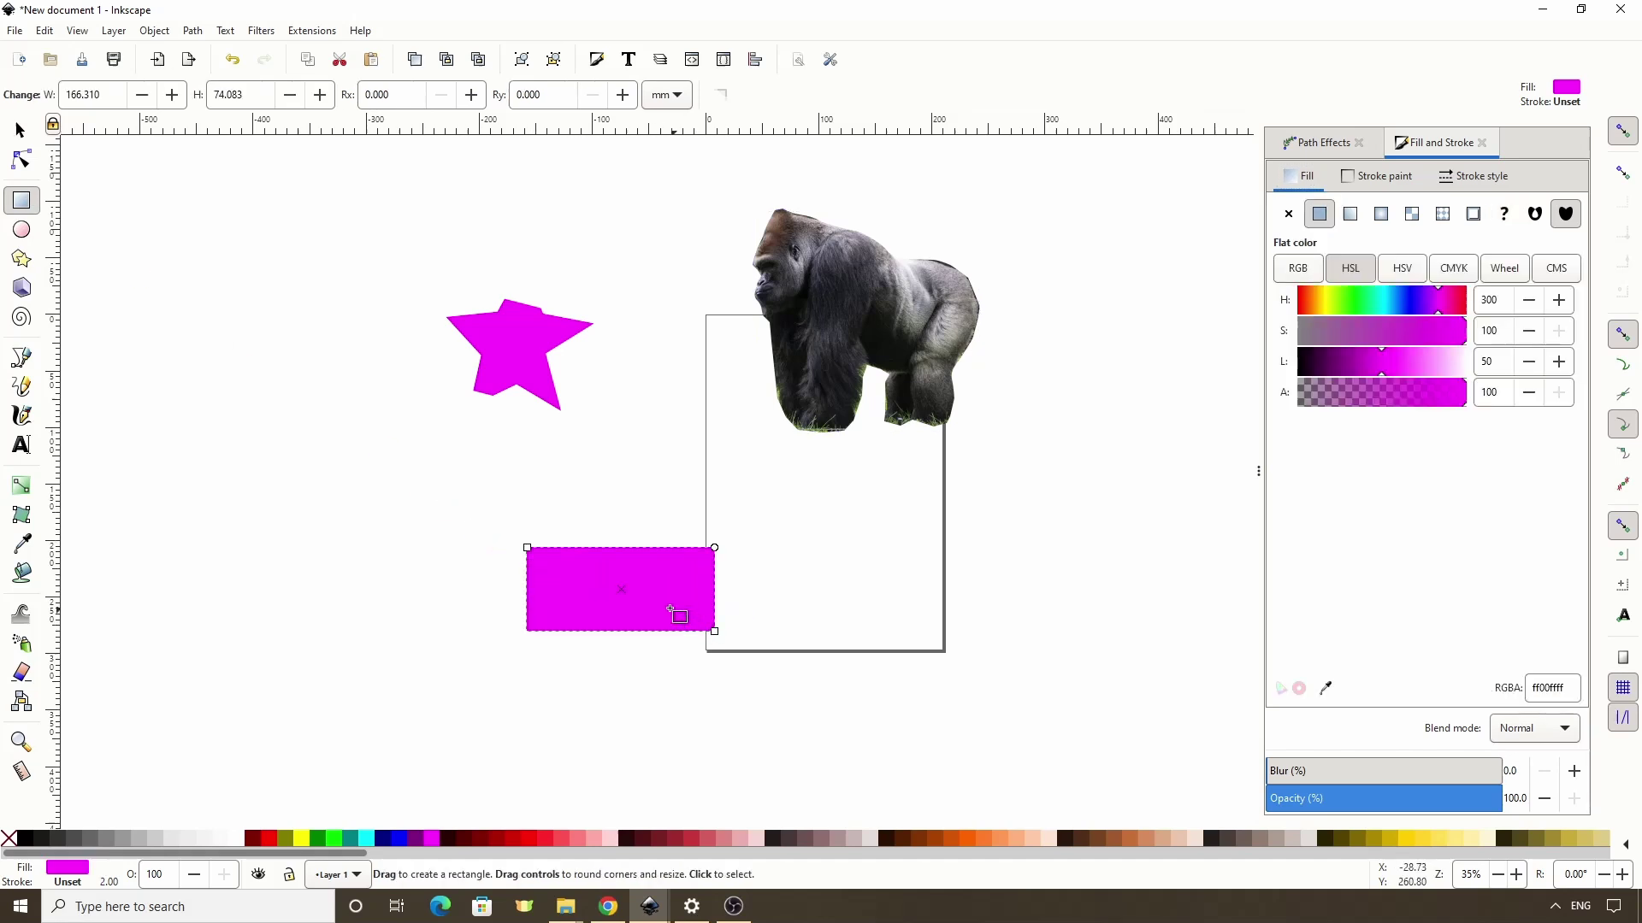
pyautogui.rightClick(630, 583)
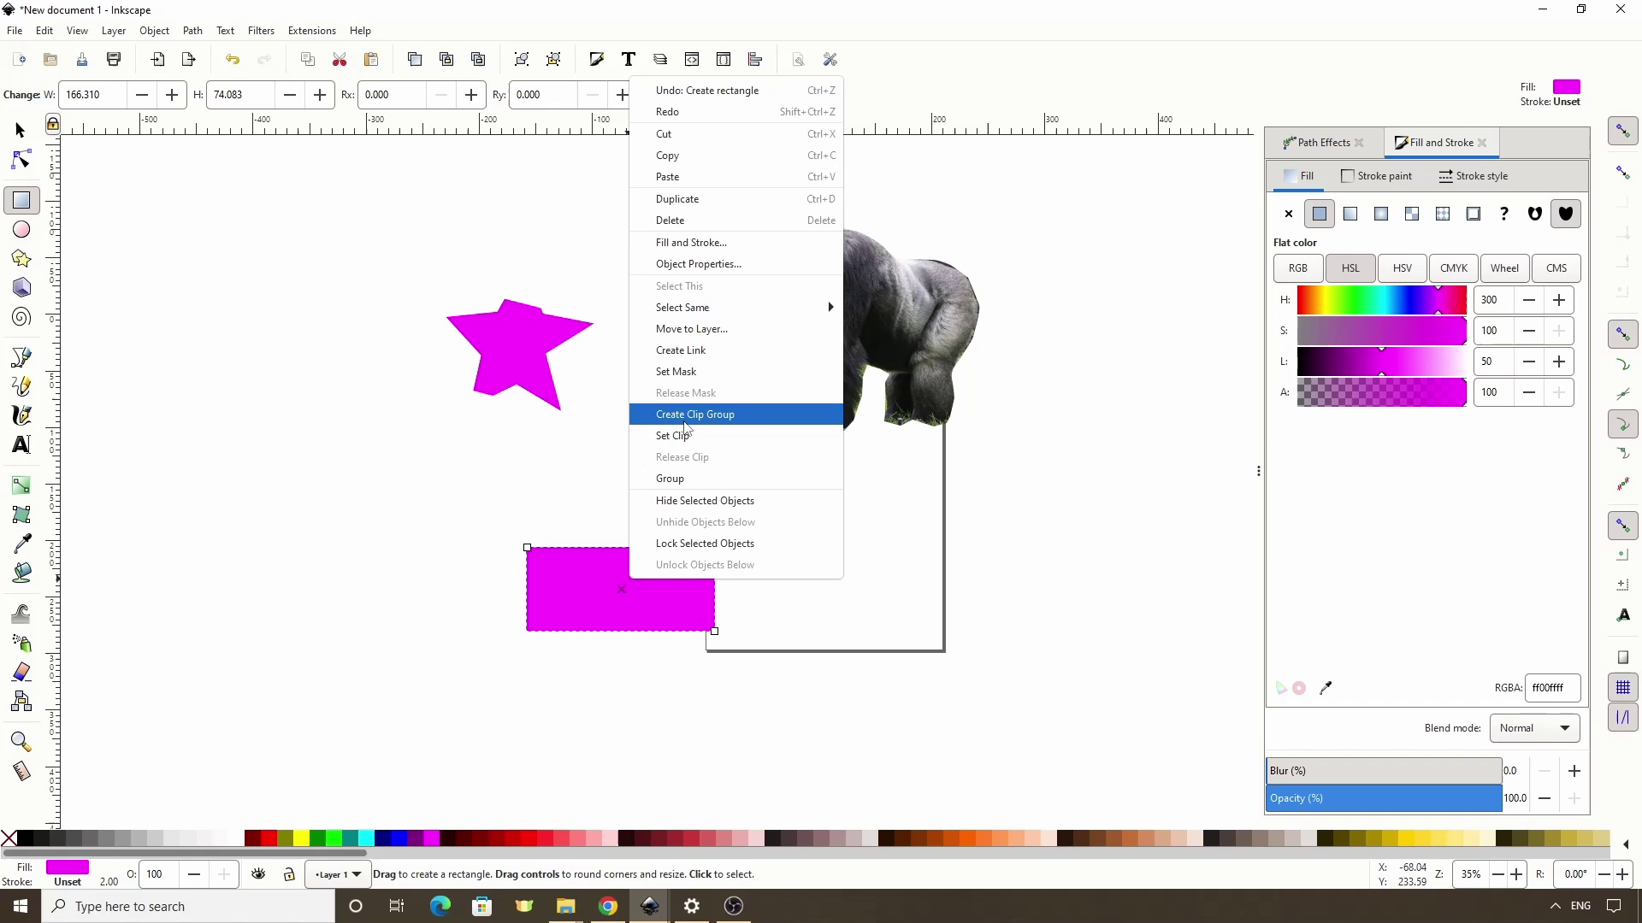
pyautogui.click(681, 415)
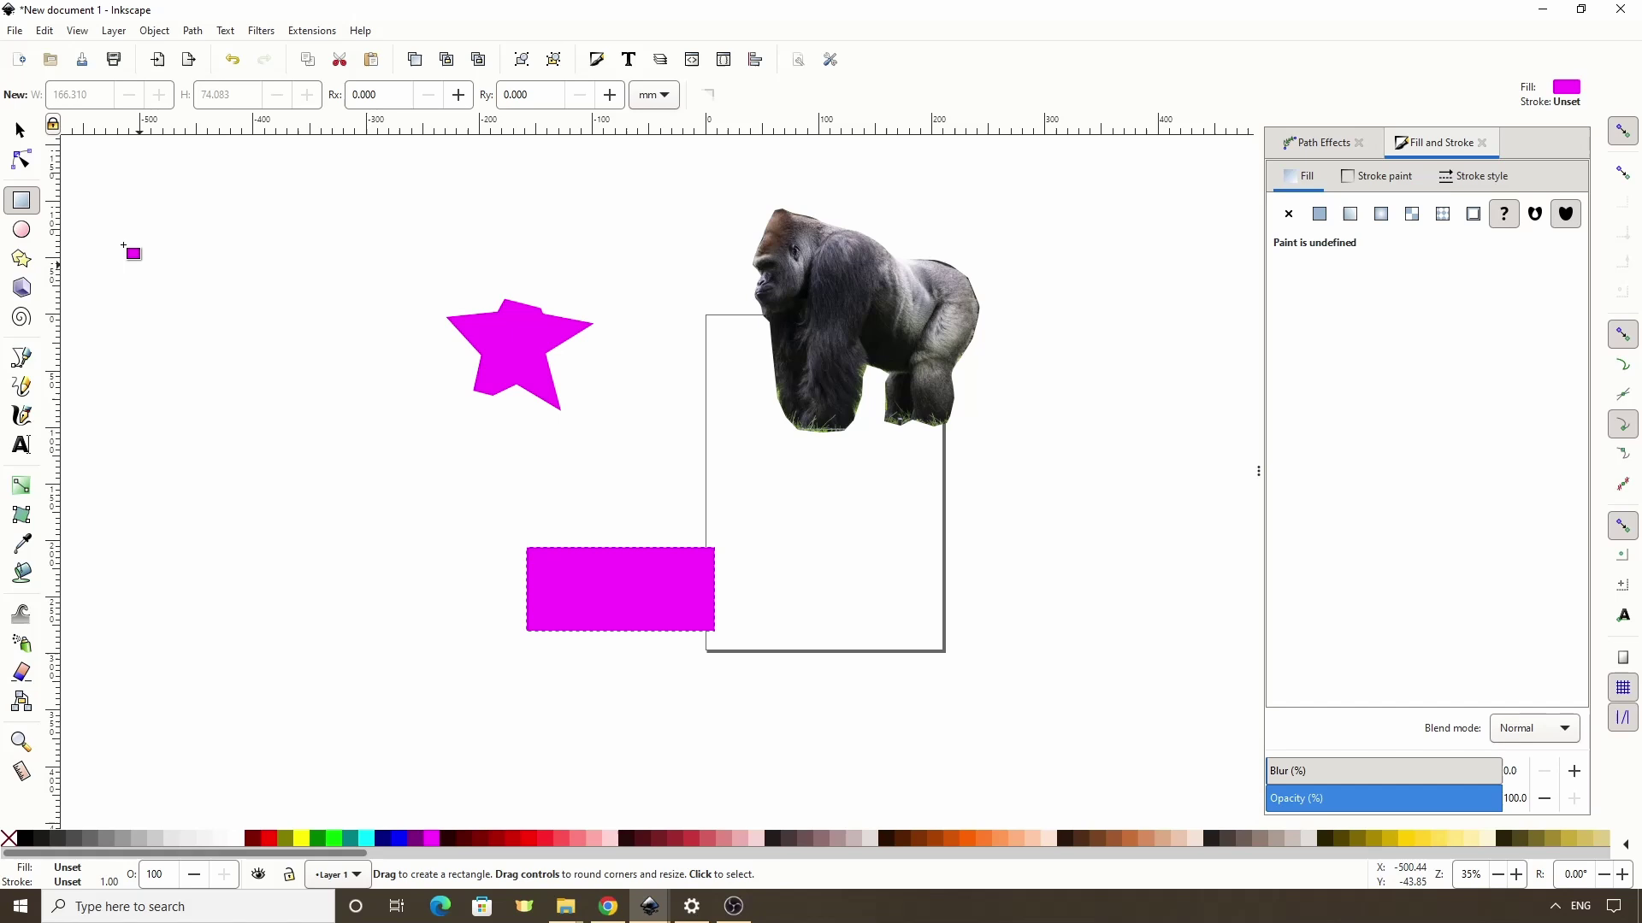
pyautogui.click(21, 130)
# Step: Inside the clip group, add a blue ellipse at top-left and a purple star at right
pyautogui.doubleClick(620, 600)
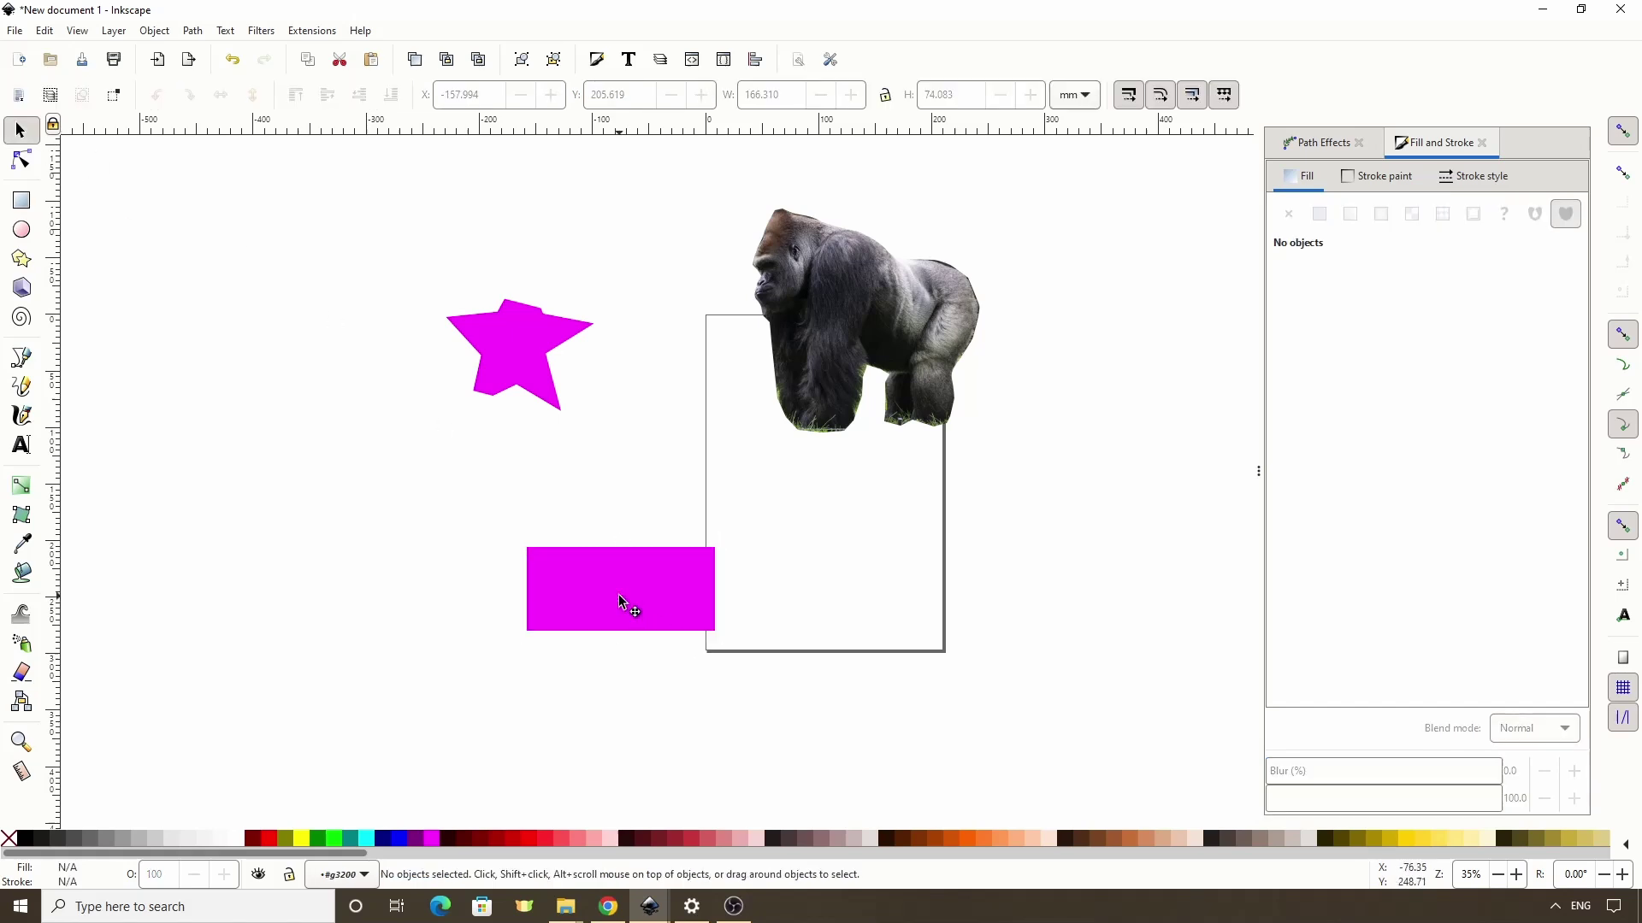
pyautogui.click(23, 230)
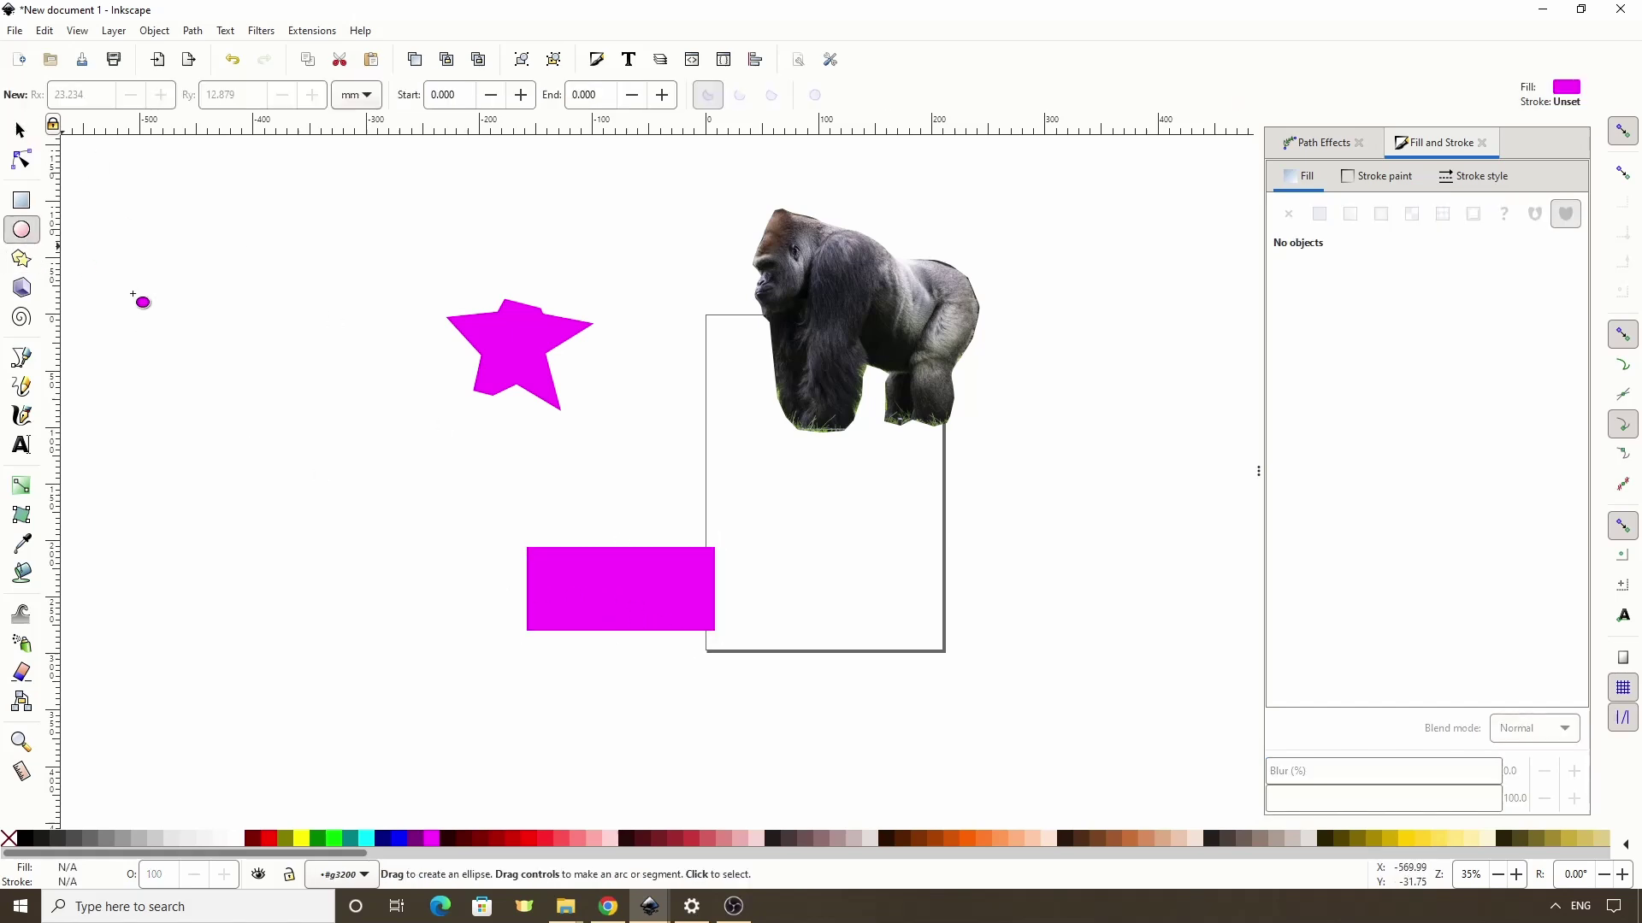
pyautogui.moveTo(527, 547); pyautogui.dragTo(594, 604)
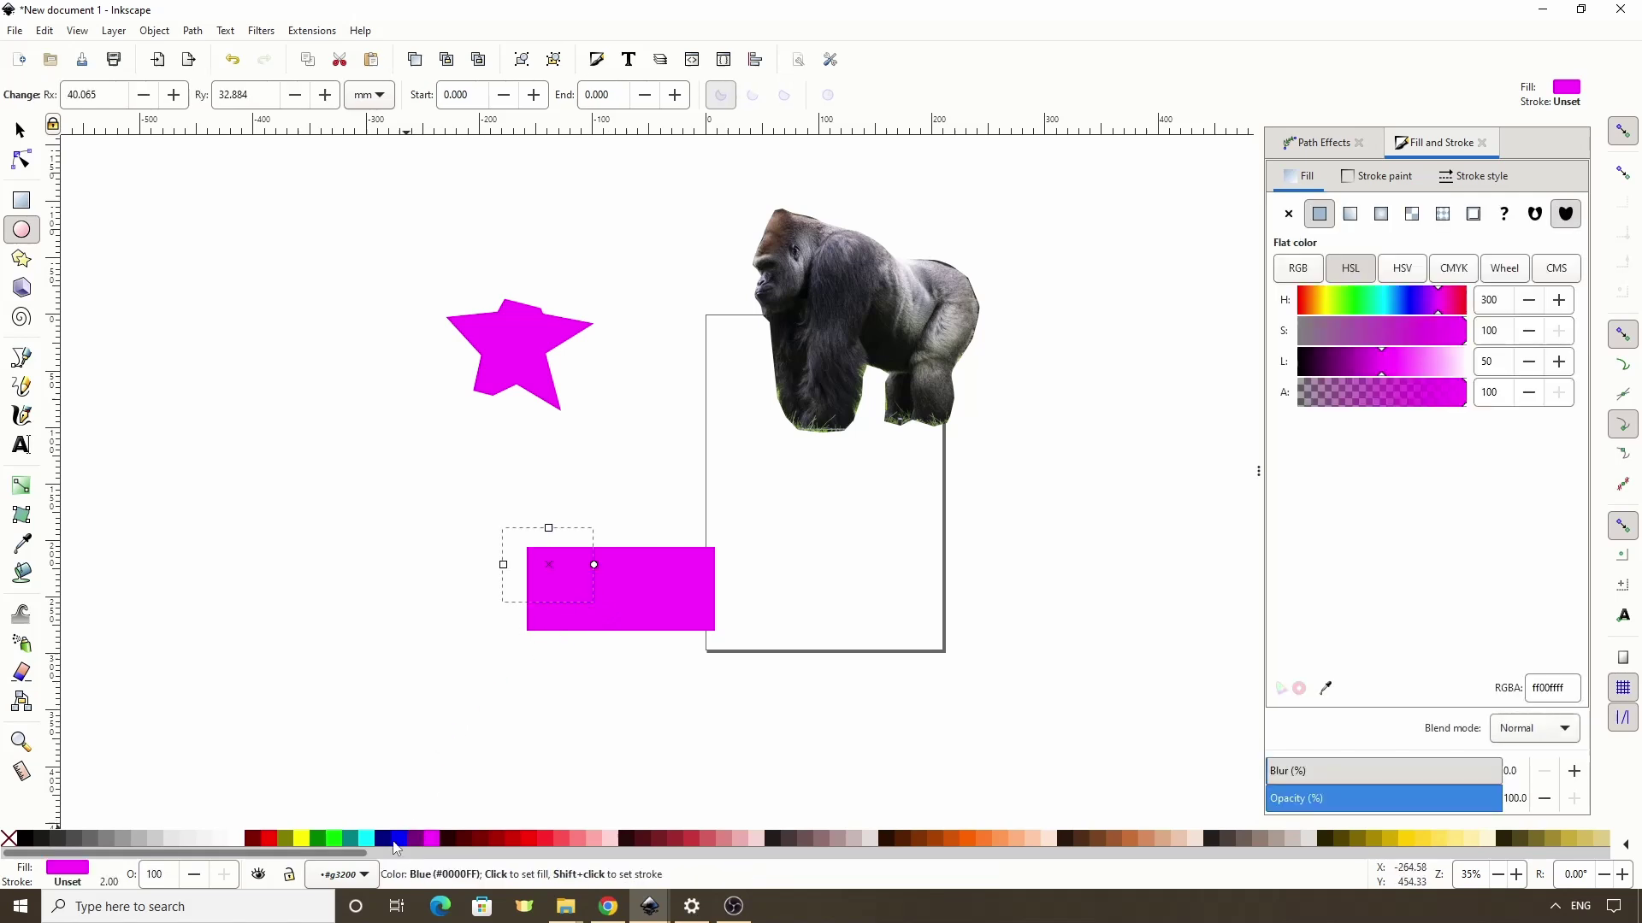
pyautogui.click(421, 834)
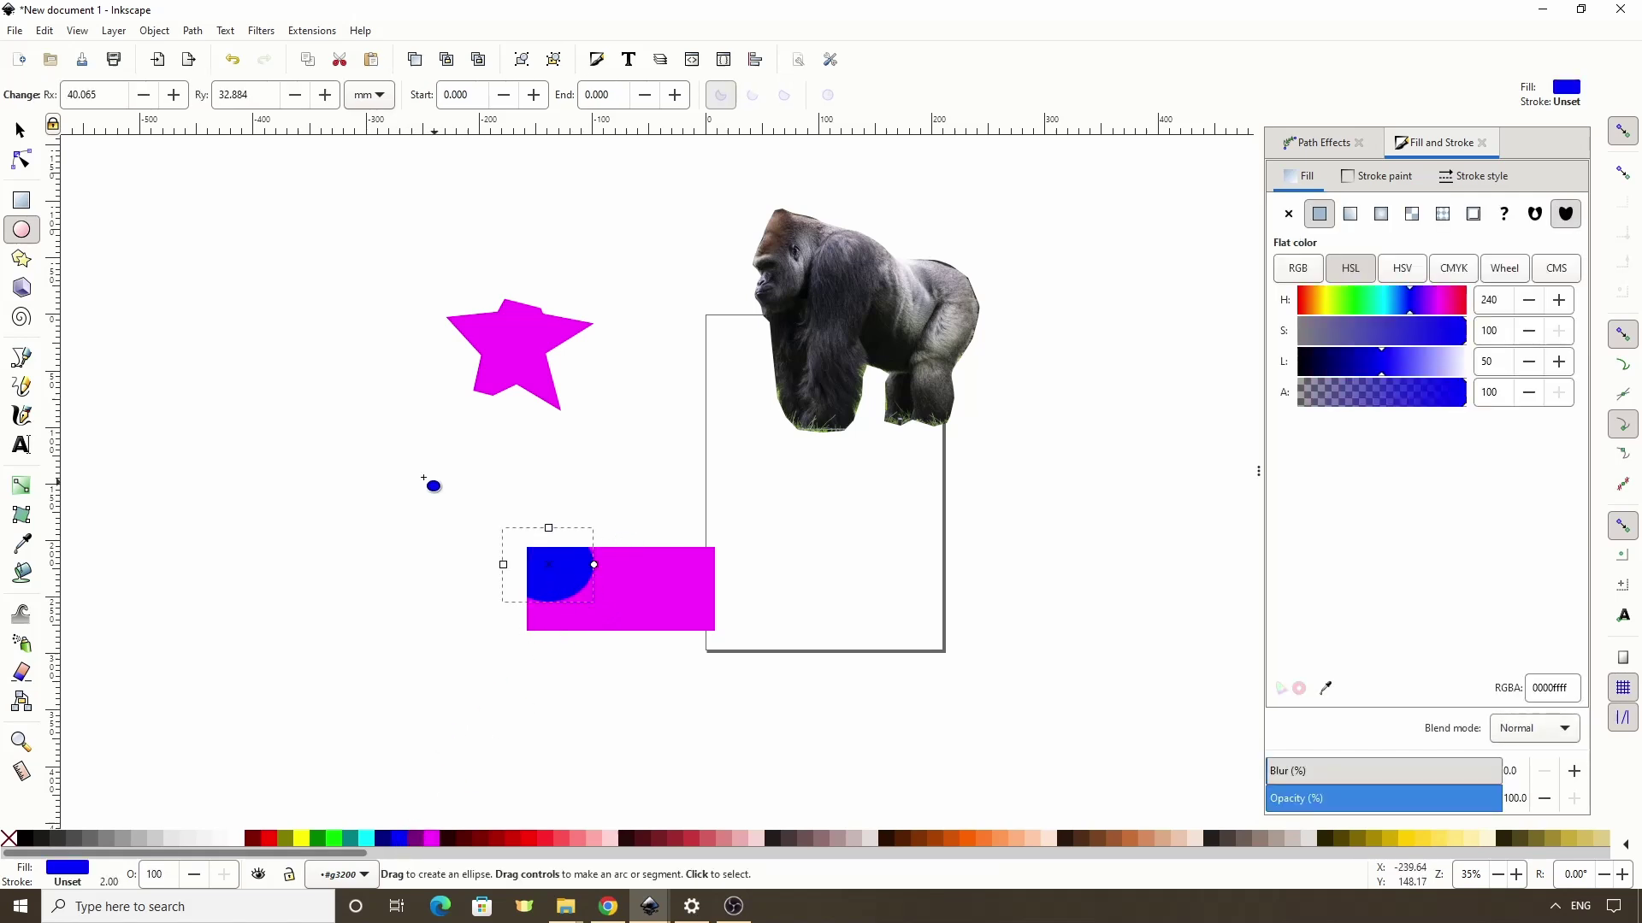
pyautogui.click(21, 259)
pyautogui.moveTo(675, 602); pyautogui.dragTo(713, 656)
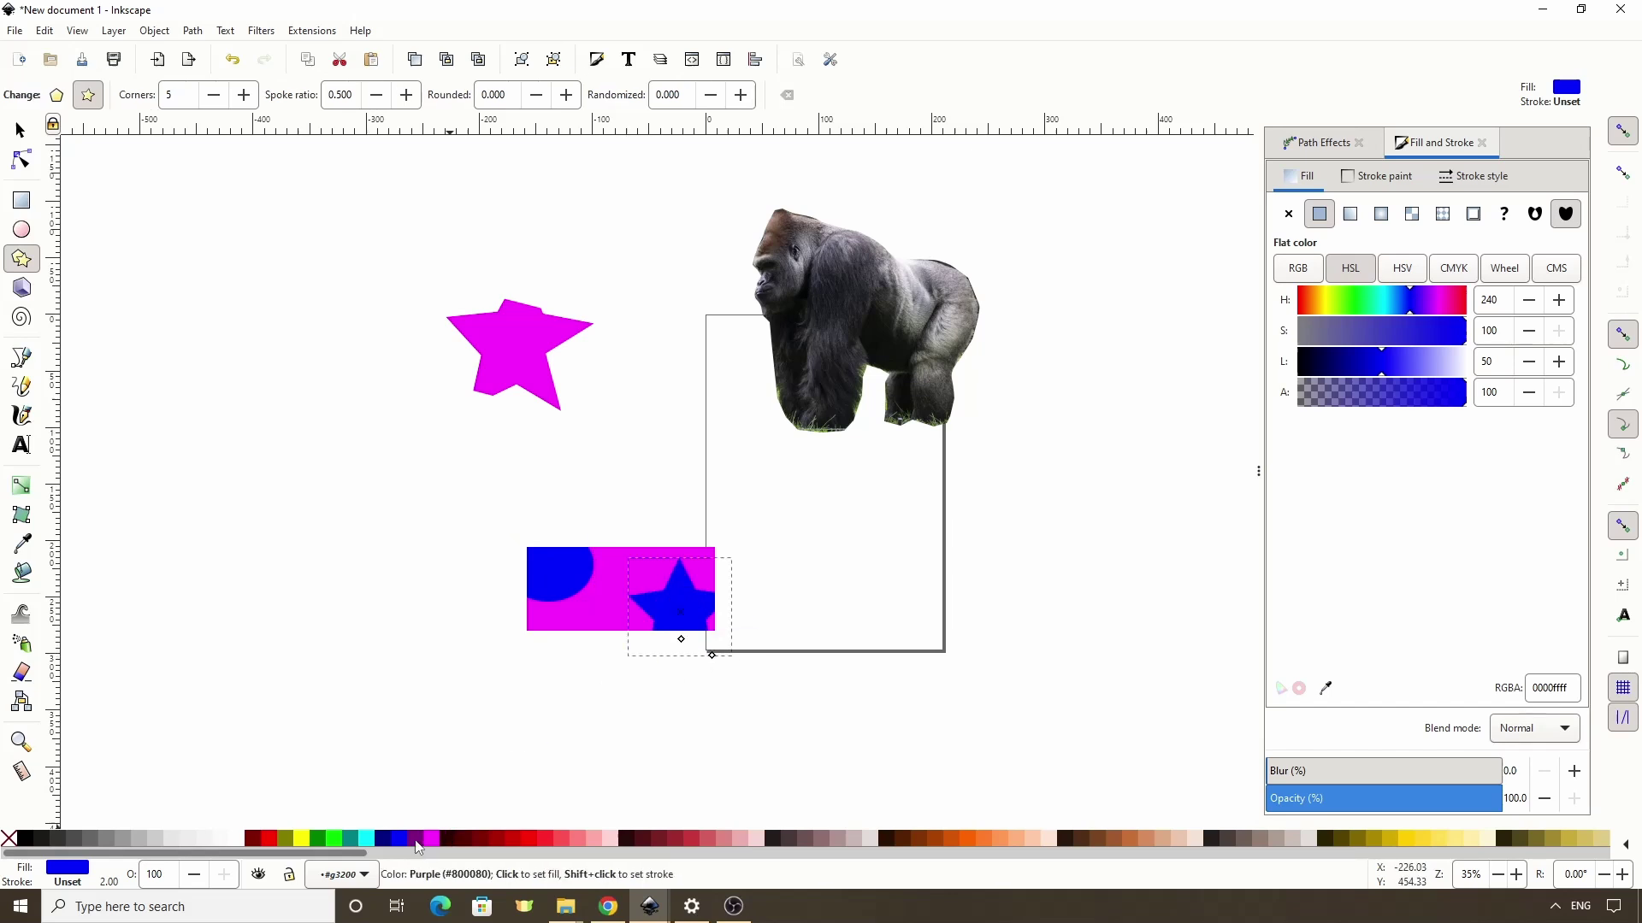
pyautogui.click(418, 847)
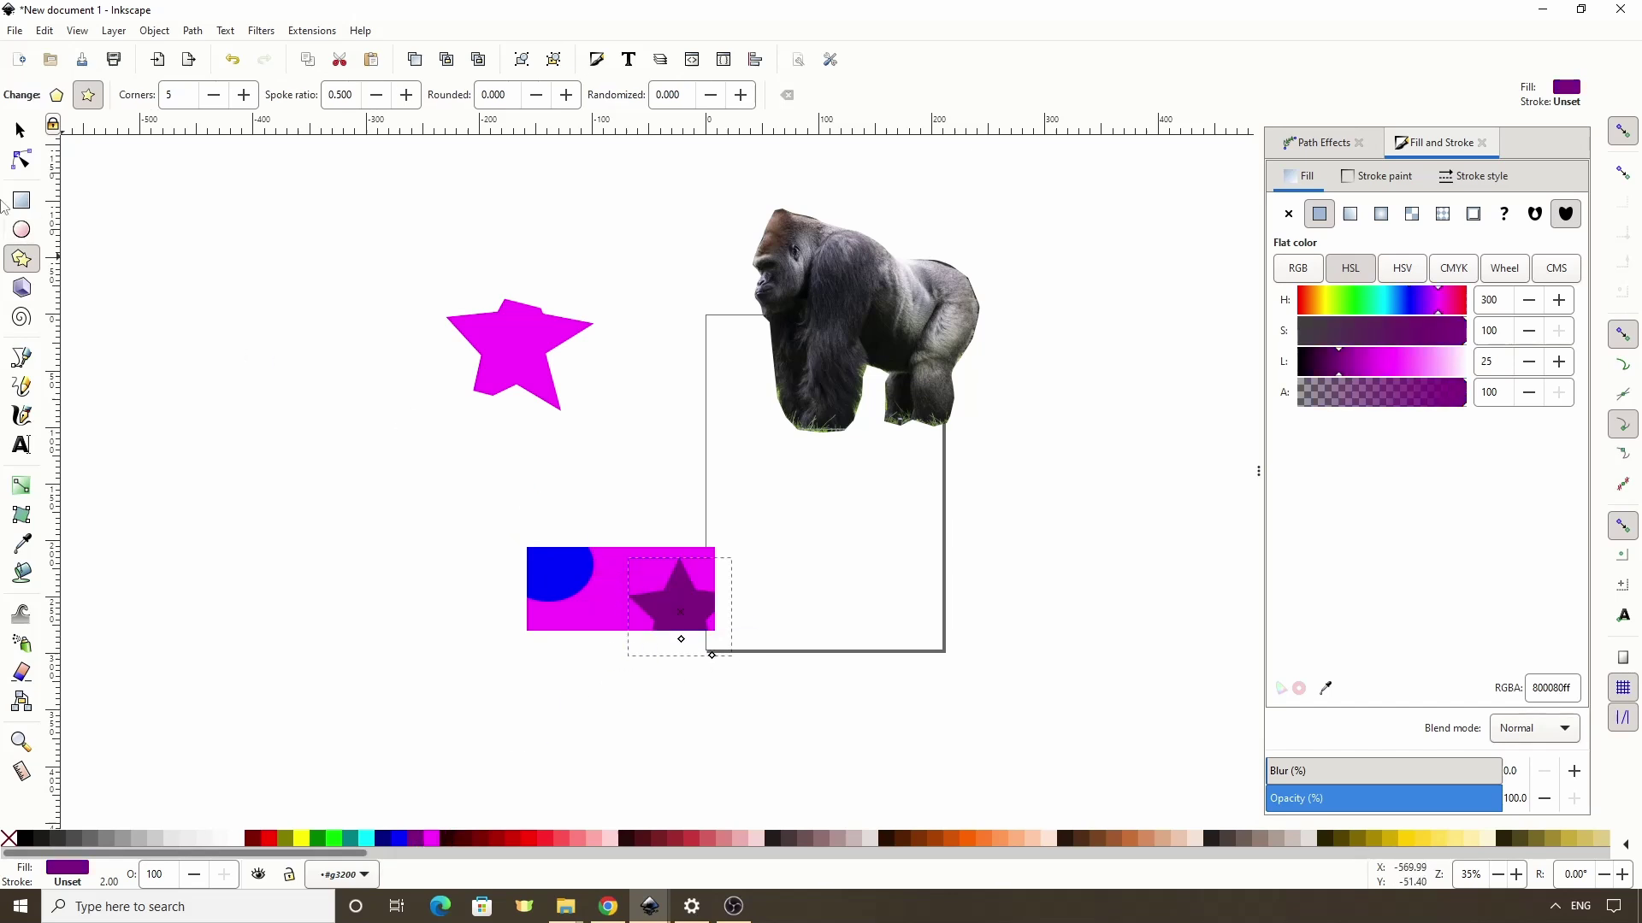
# Step: Enlarge the magenta rectangle to about 215 × 129 mm so both shapes show fully
pyautogui.click(21, 130)
pyautogui.click(616, 574)
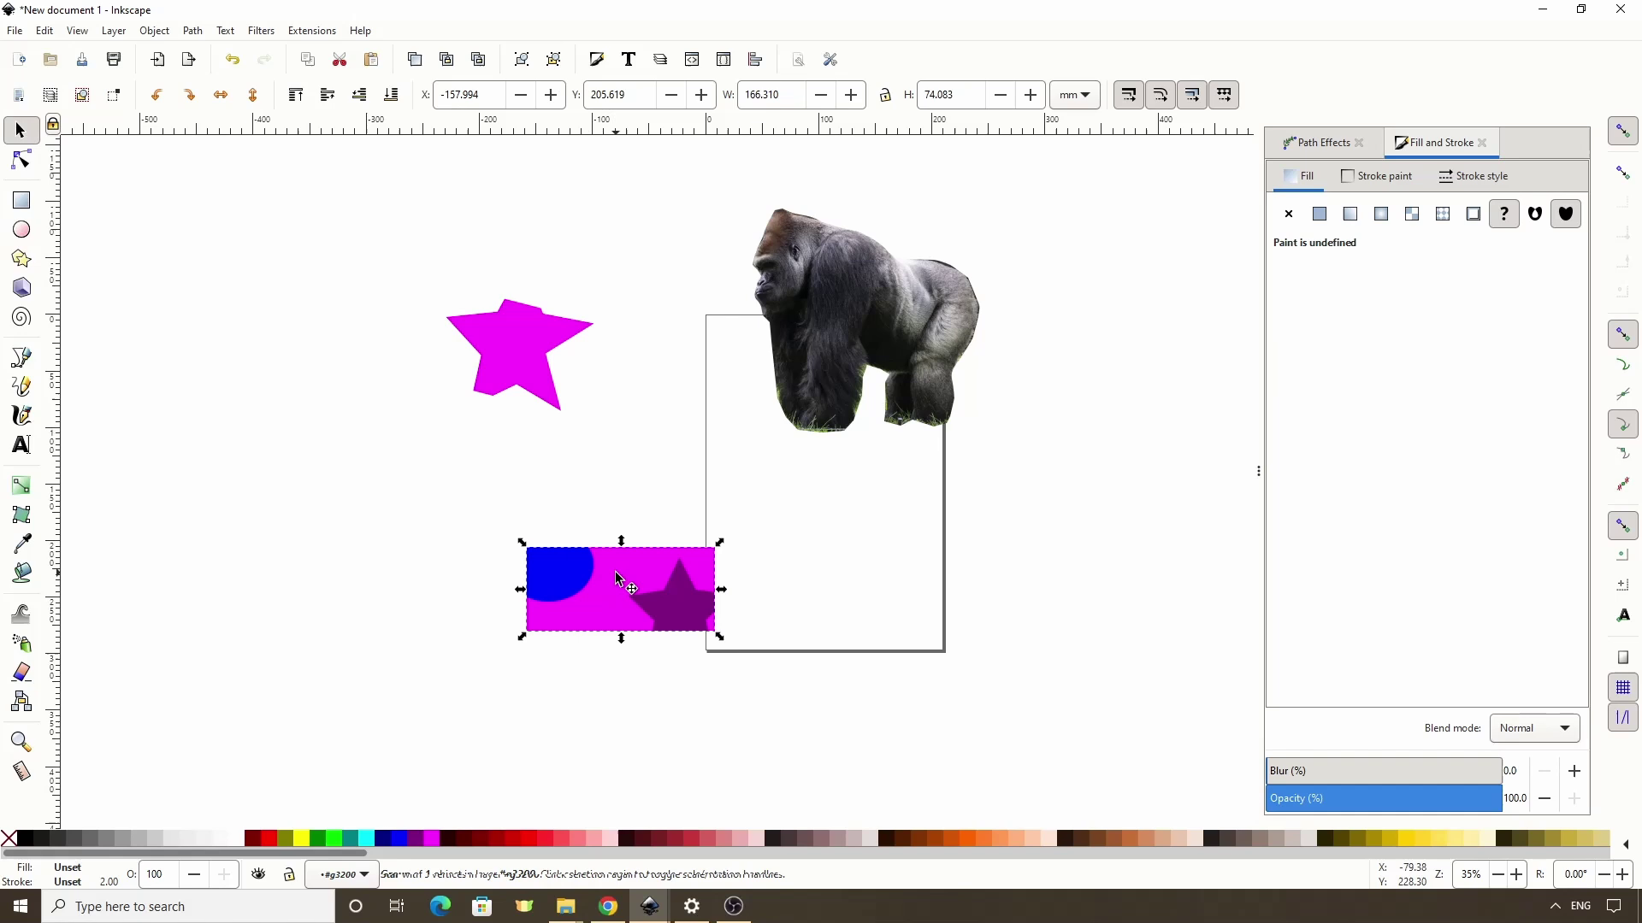
pyautogui.press('Escape')
pyautogui.click(617, 573)
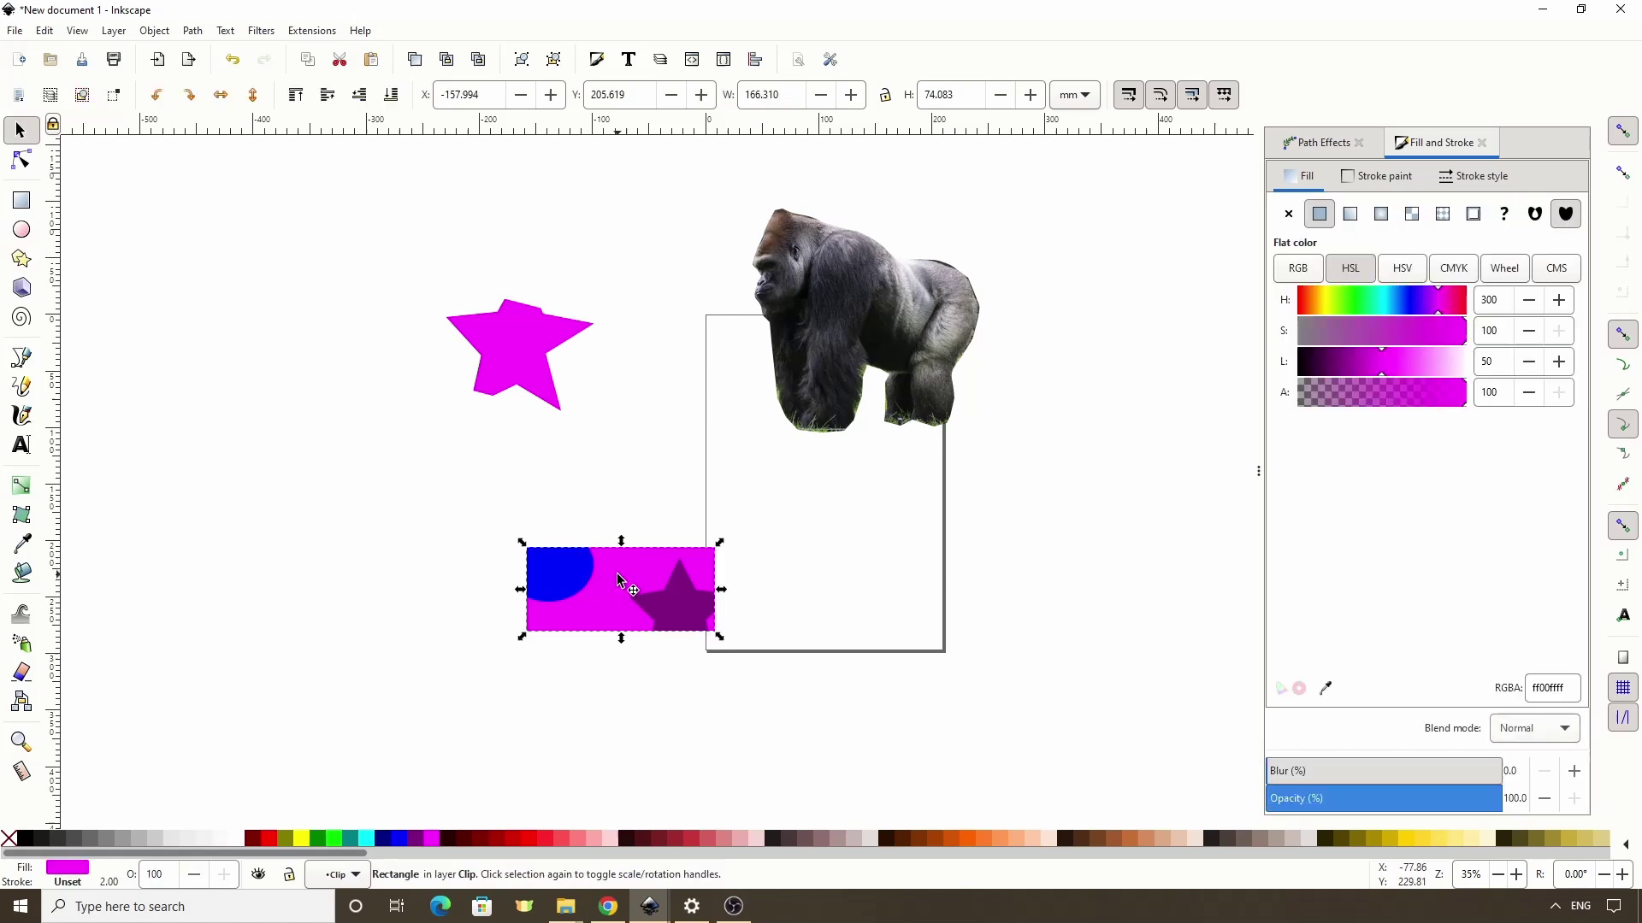
pyautogui.moveTo(523, 542); pyautogui.dragTo(494, 517)
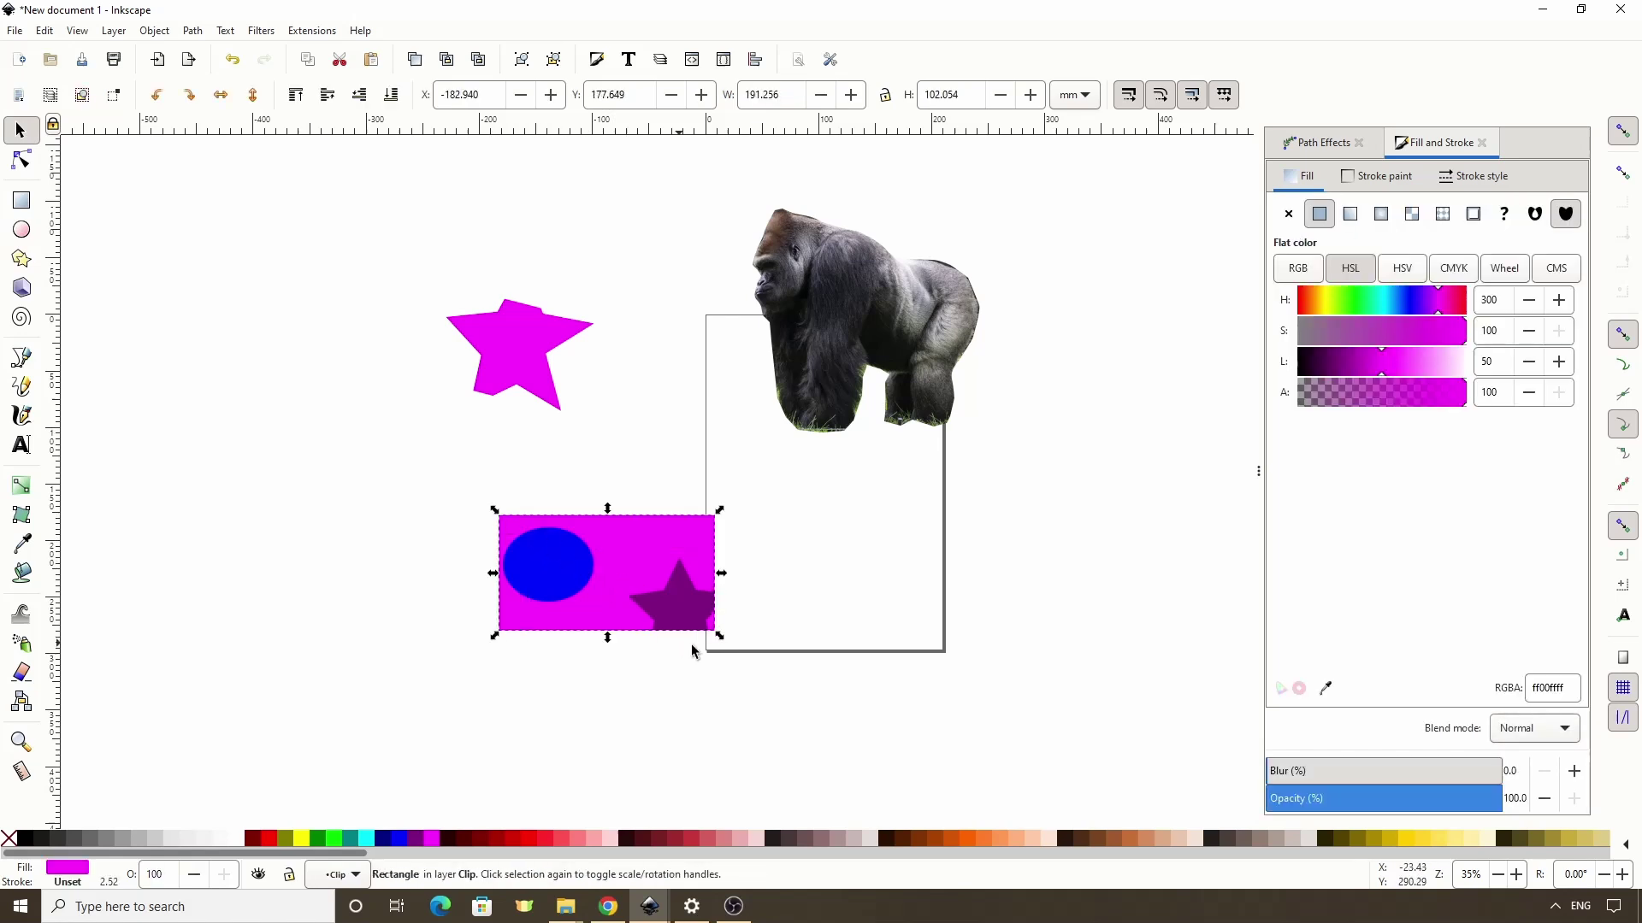
pyautogui.moveTo(722, 645); pyautogui.dragTo(748, 669)
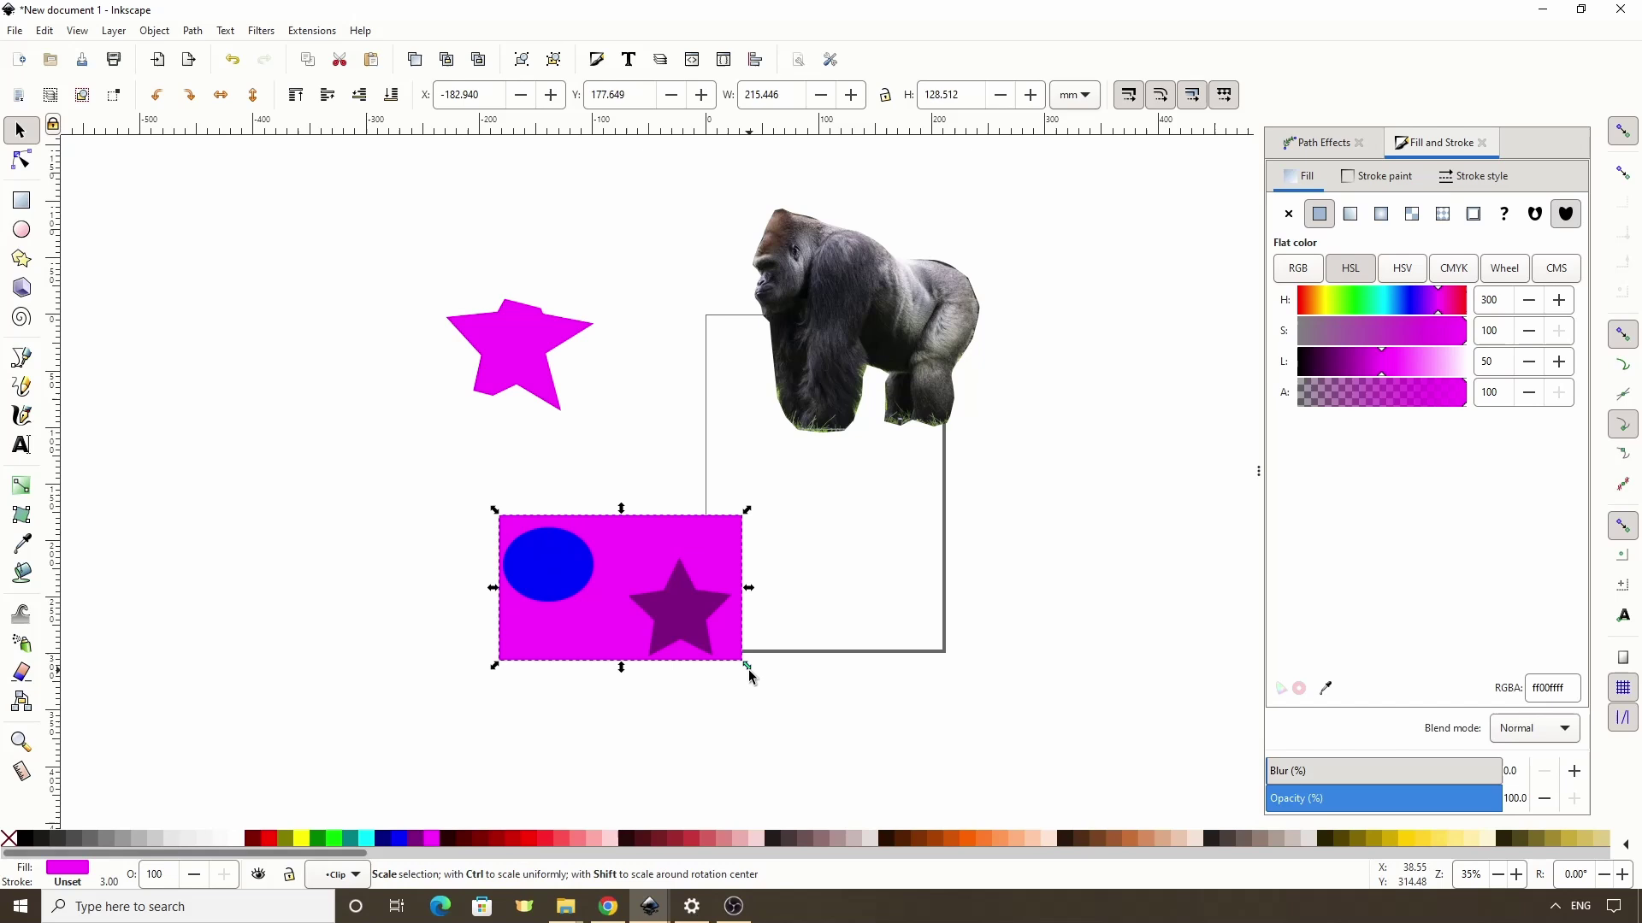
pyautogui.click(852, 367)
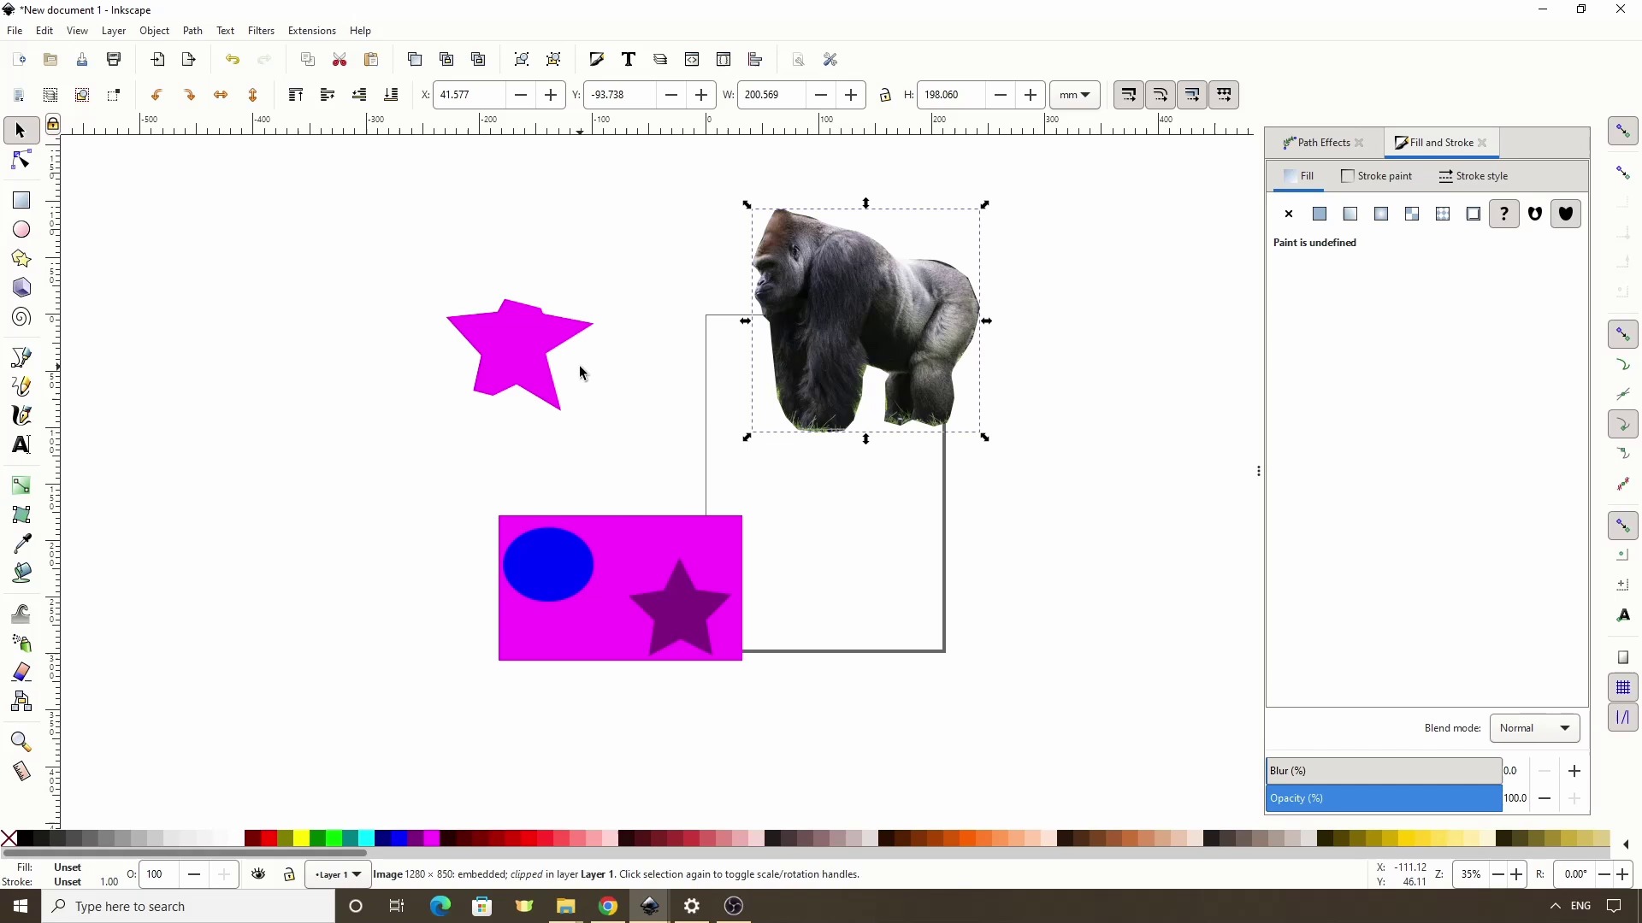
# Step: Move the magenta clip group to the upper left and draw a purple rectangle below the star
pyautogui.moveTo(587, 563); pyautogui.dragTo(229, 380)
pyautogui.click(21, 200)
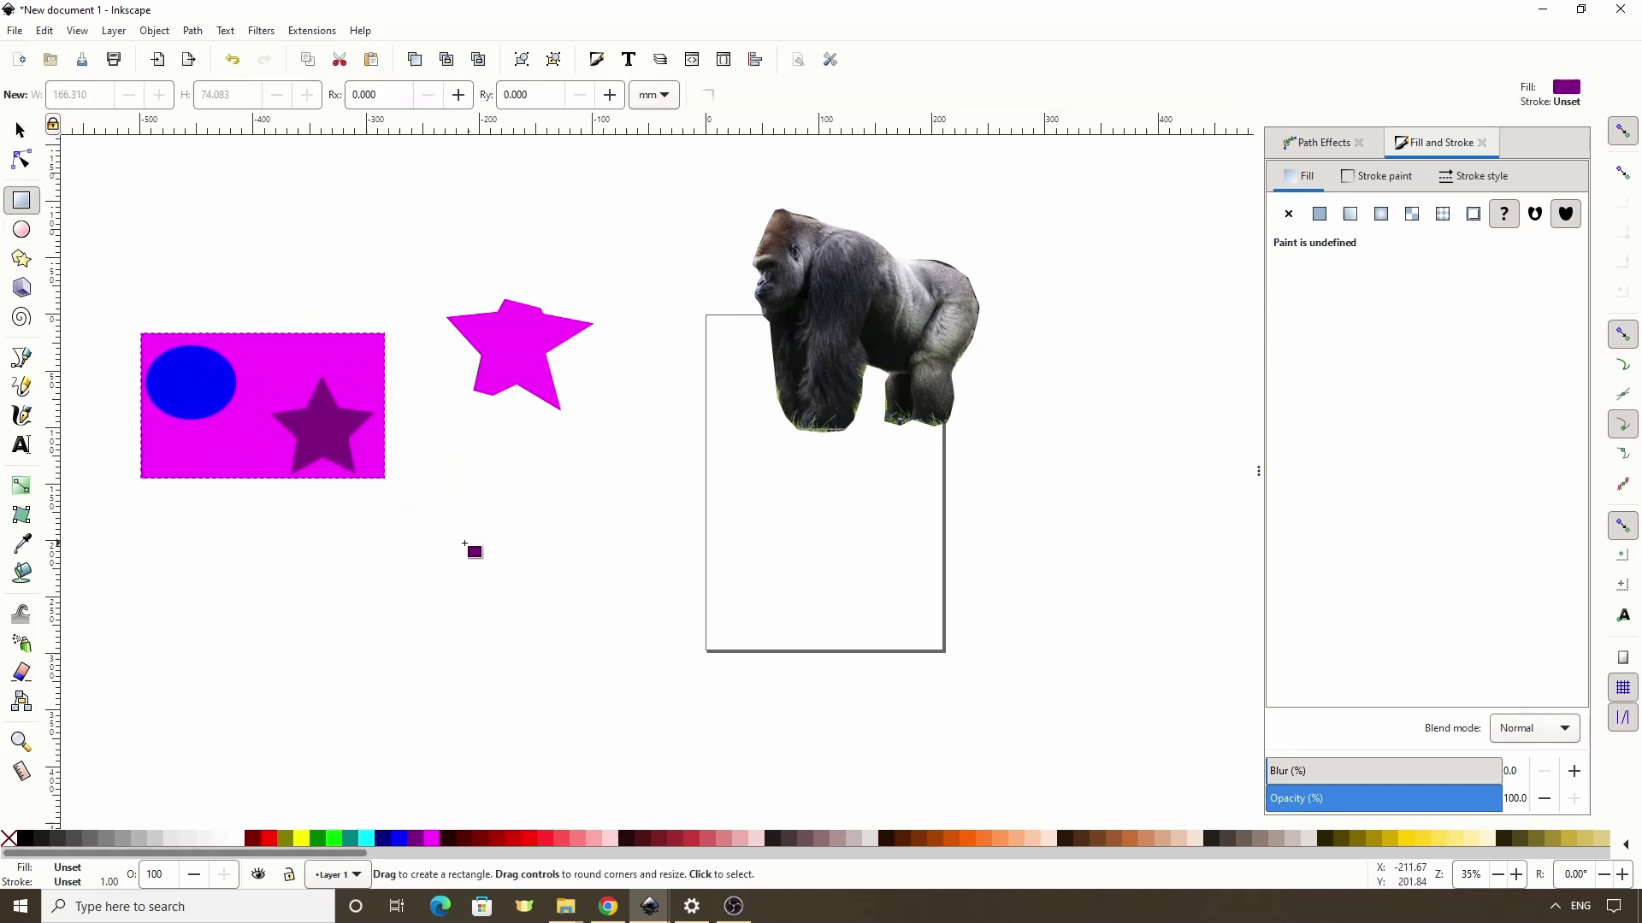
pyautogui.moveTo(460, 538)
pyautogui.mouseDown()
pyautogui.moveTo(585, 632)
pyautogui.moveTo(723, 680)
pyautogui.moveTo(723, 666)
pyautogui.mouseUp()
# Step: Draw a grey ellipse over the purple rectangle's middle and select both shapes
pyautogui.click(21, 229)
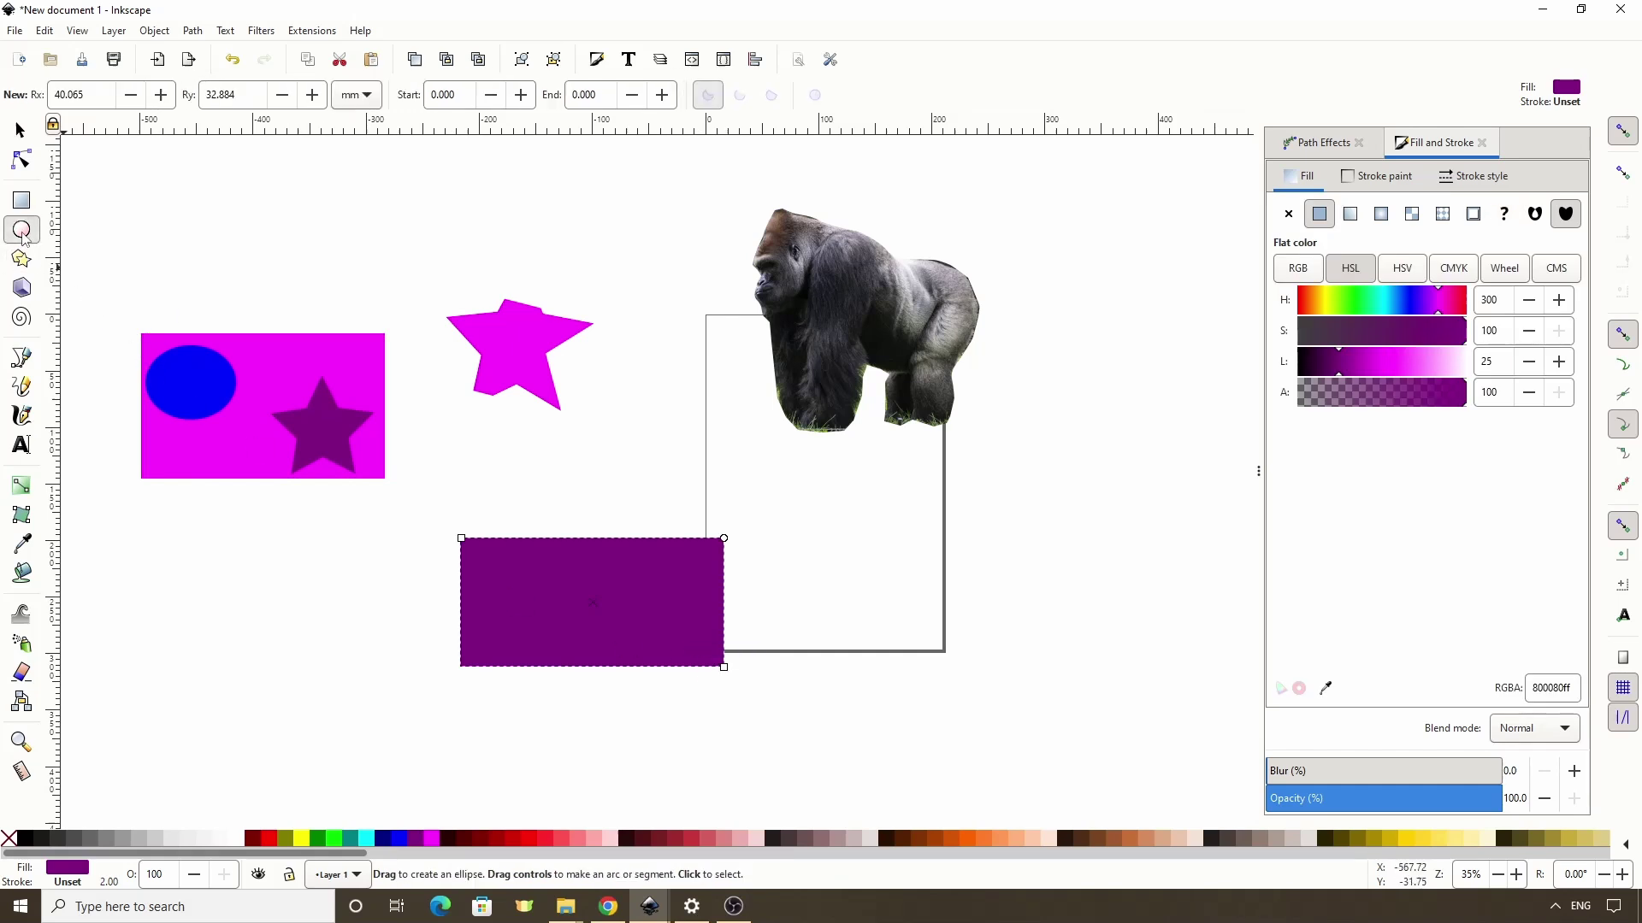
pyautogui.moveTo(543, 539); pyautogui.dragTo(660, 673)
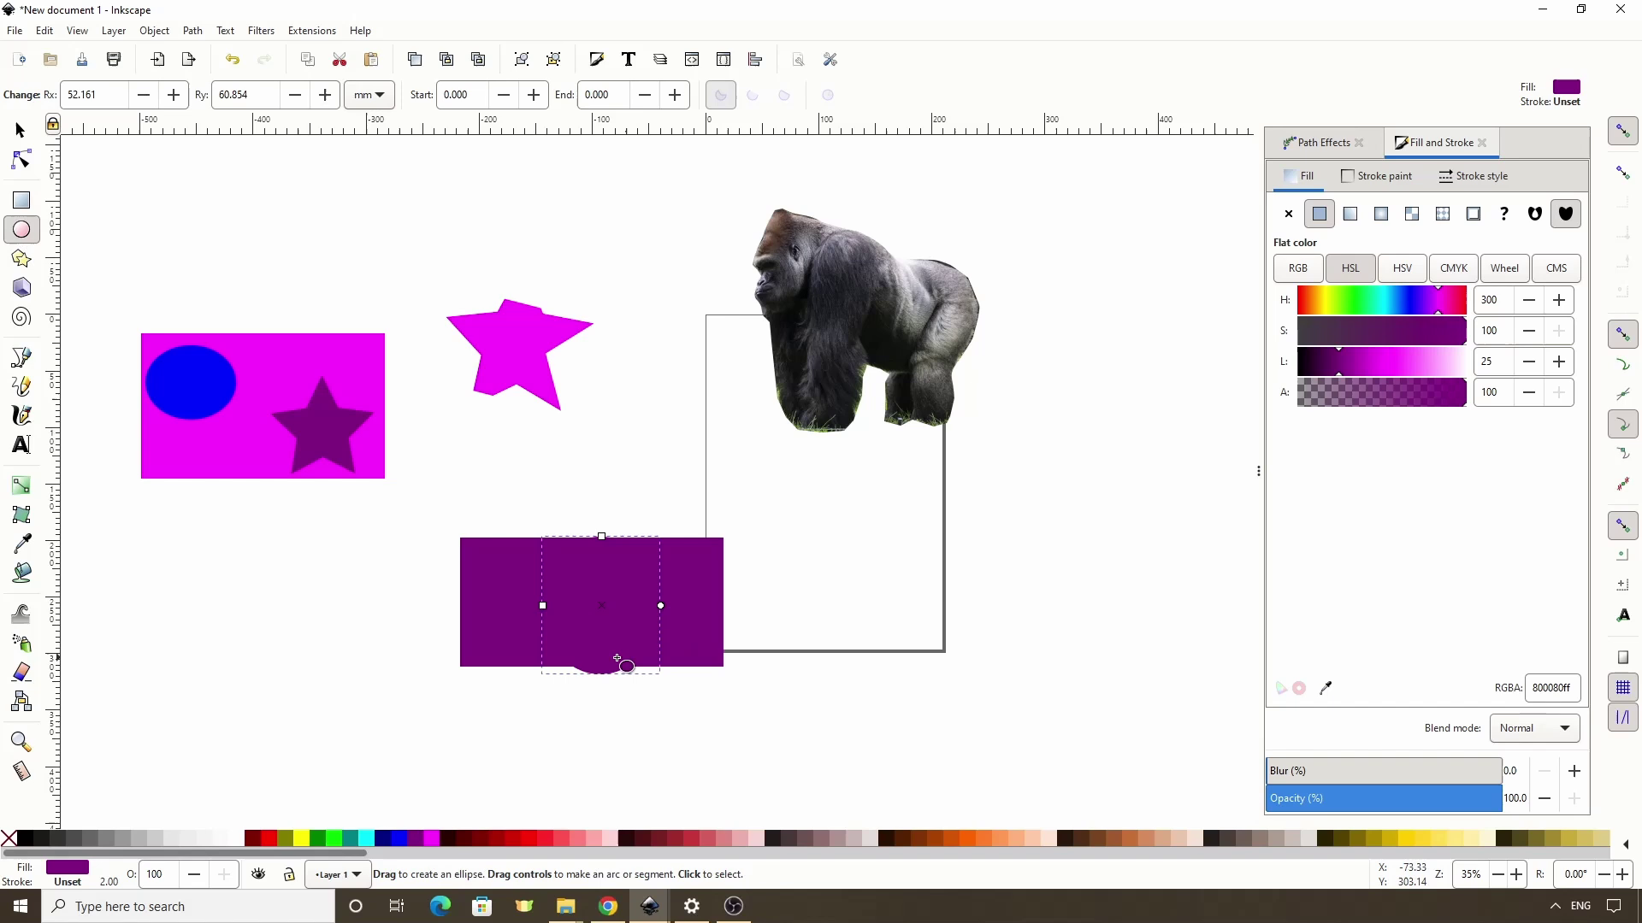
pyautogui.click(110, 839)
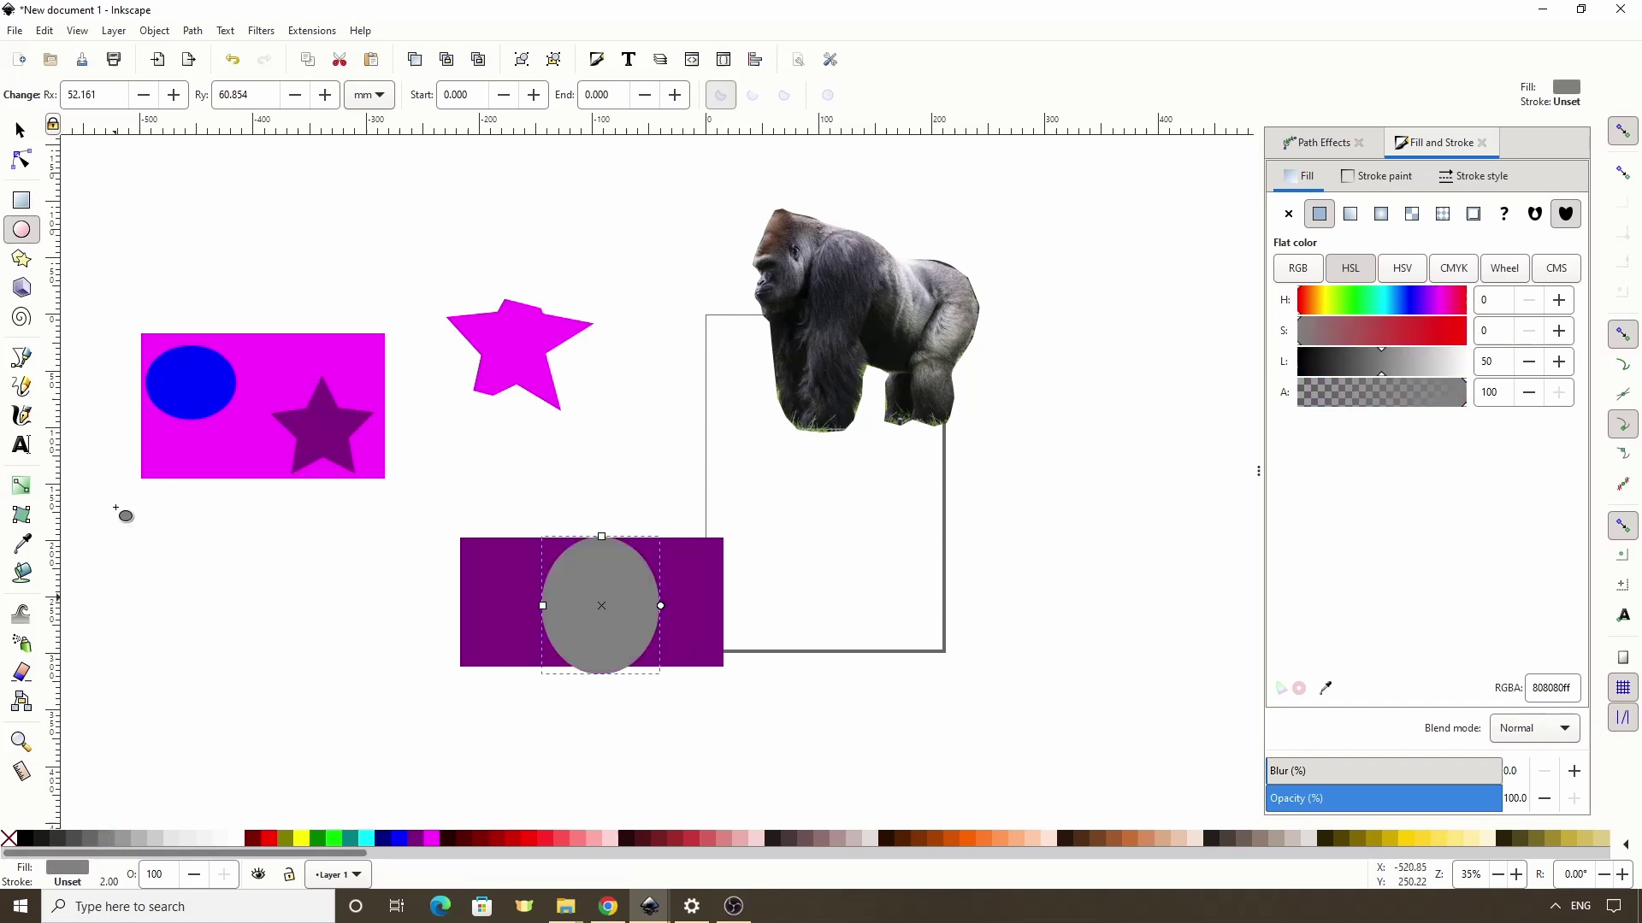
pyautogui.click(20, 130)
pyautogui.moveTo(441, 496); pyautogui.dragTo(811, 716)
pyautogui.rightClick(631, 652)
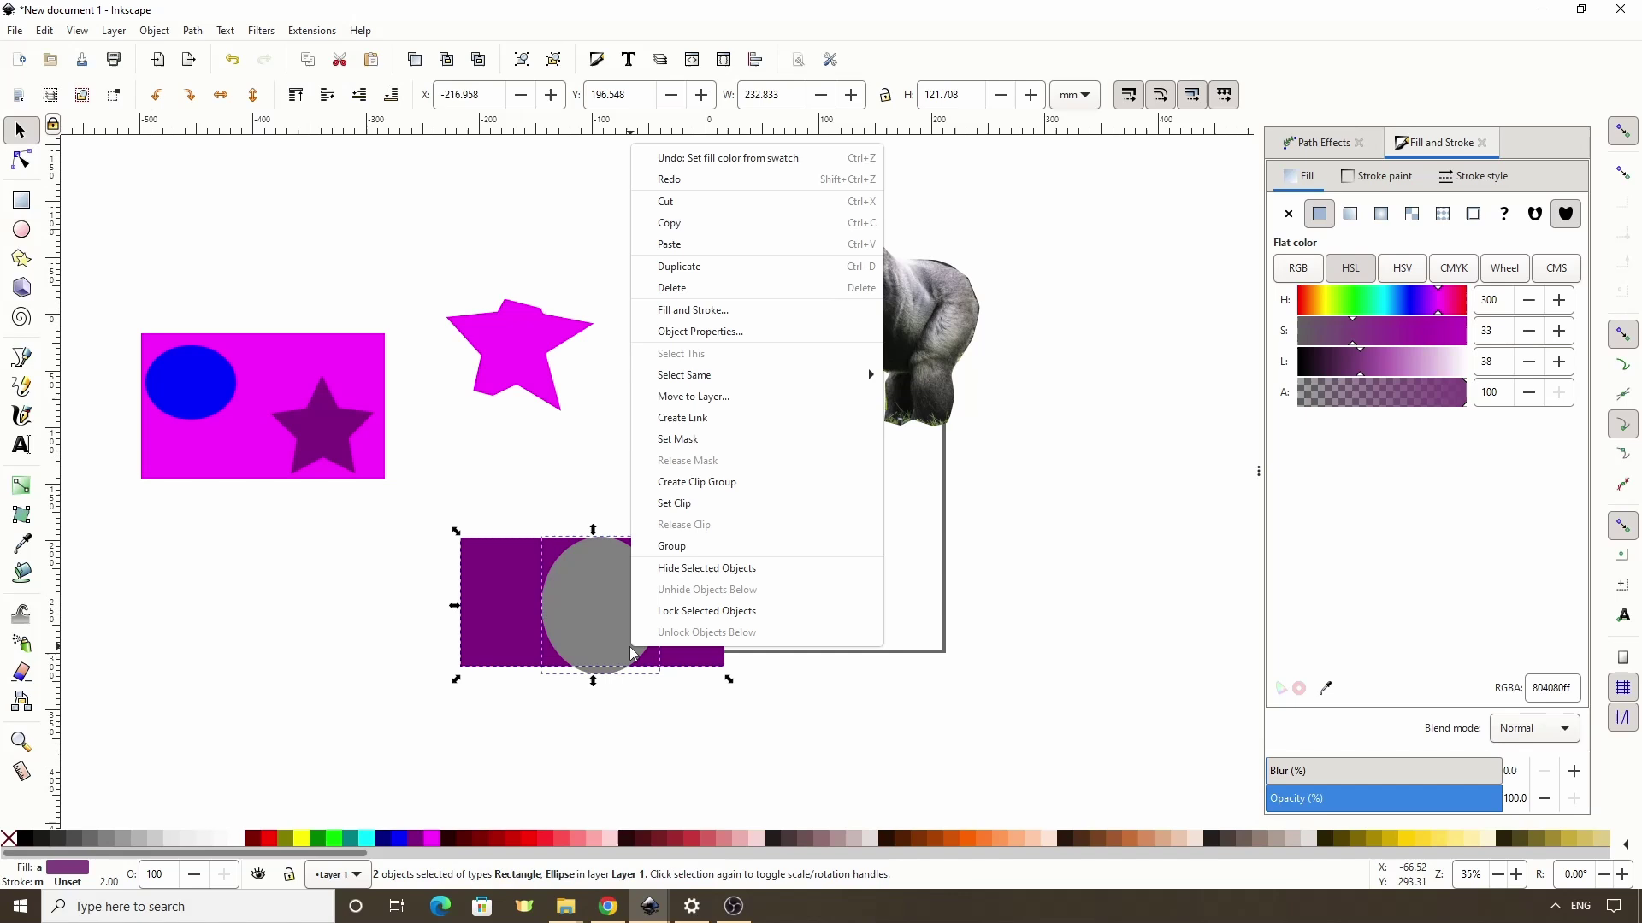
# Step: Mask the rectangle with the grey ellipse, then move the oval up and enlarge it to about 108.9 × 130 mm
pyautogui.click(218, 9)
pyautogui.click(154, 30)
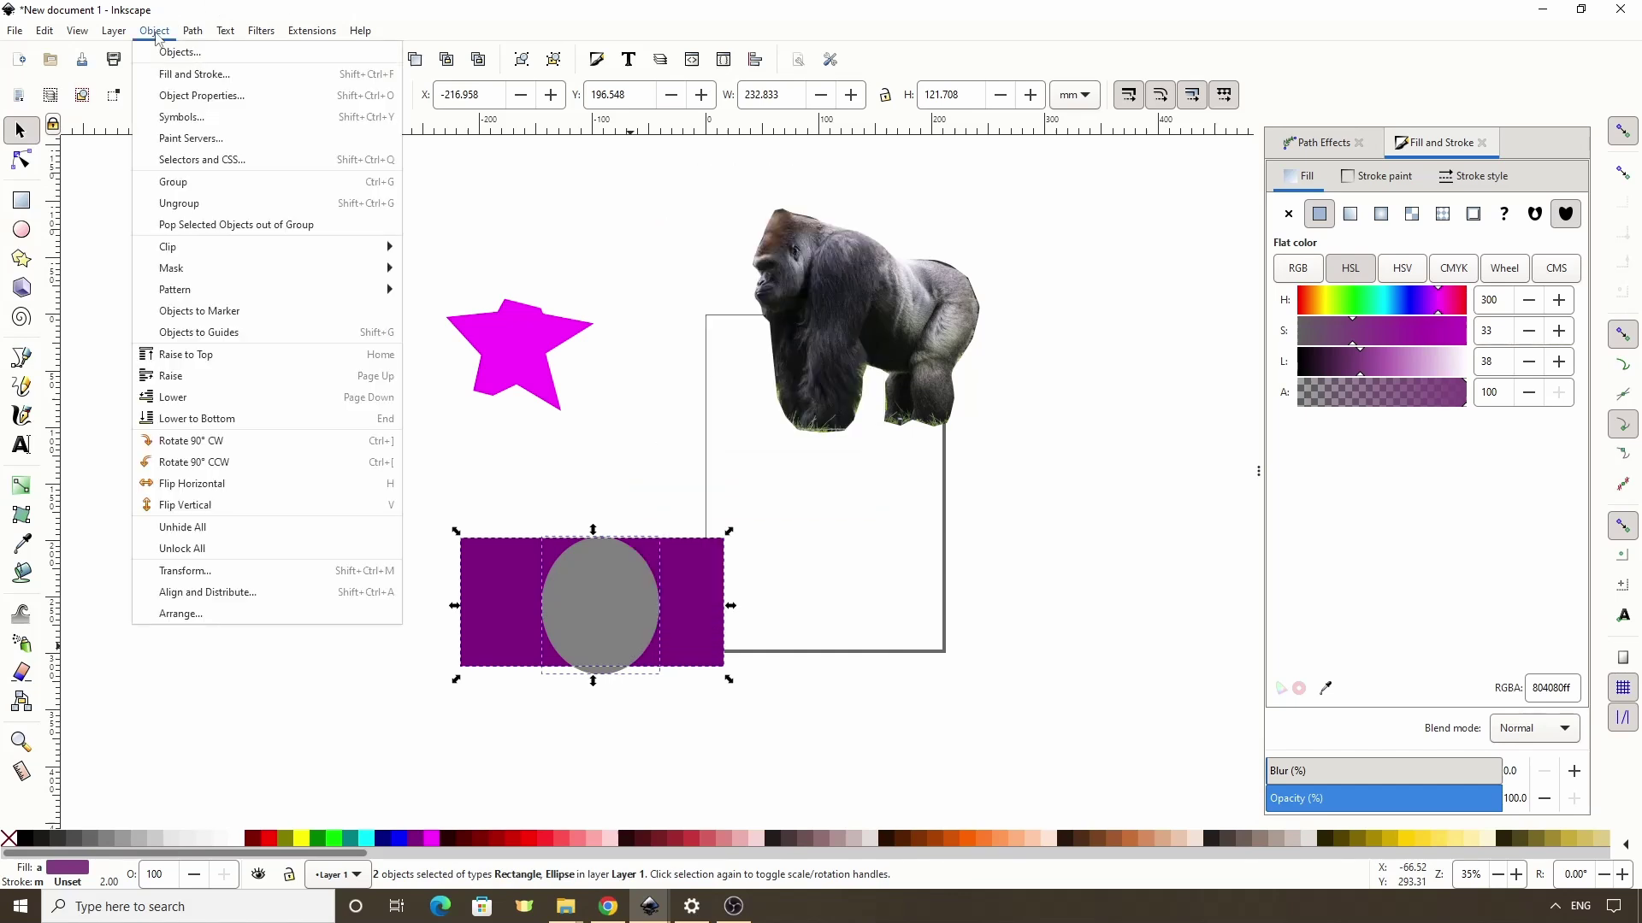
pyautogui.moveTo(195, 274)
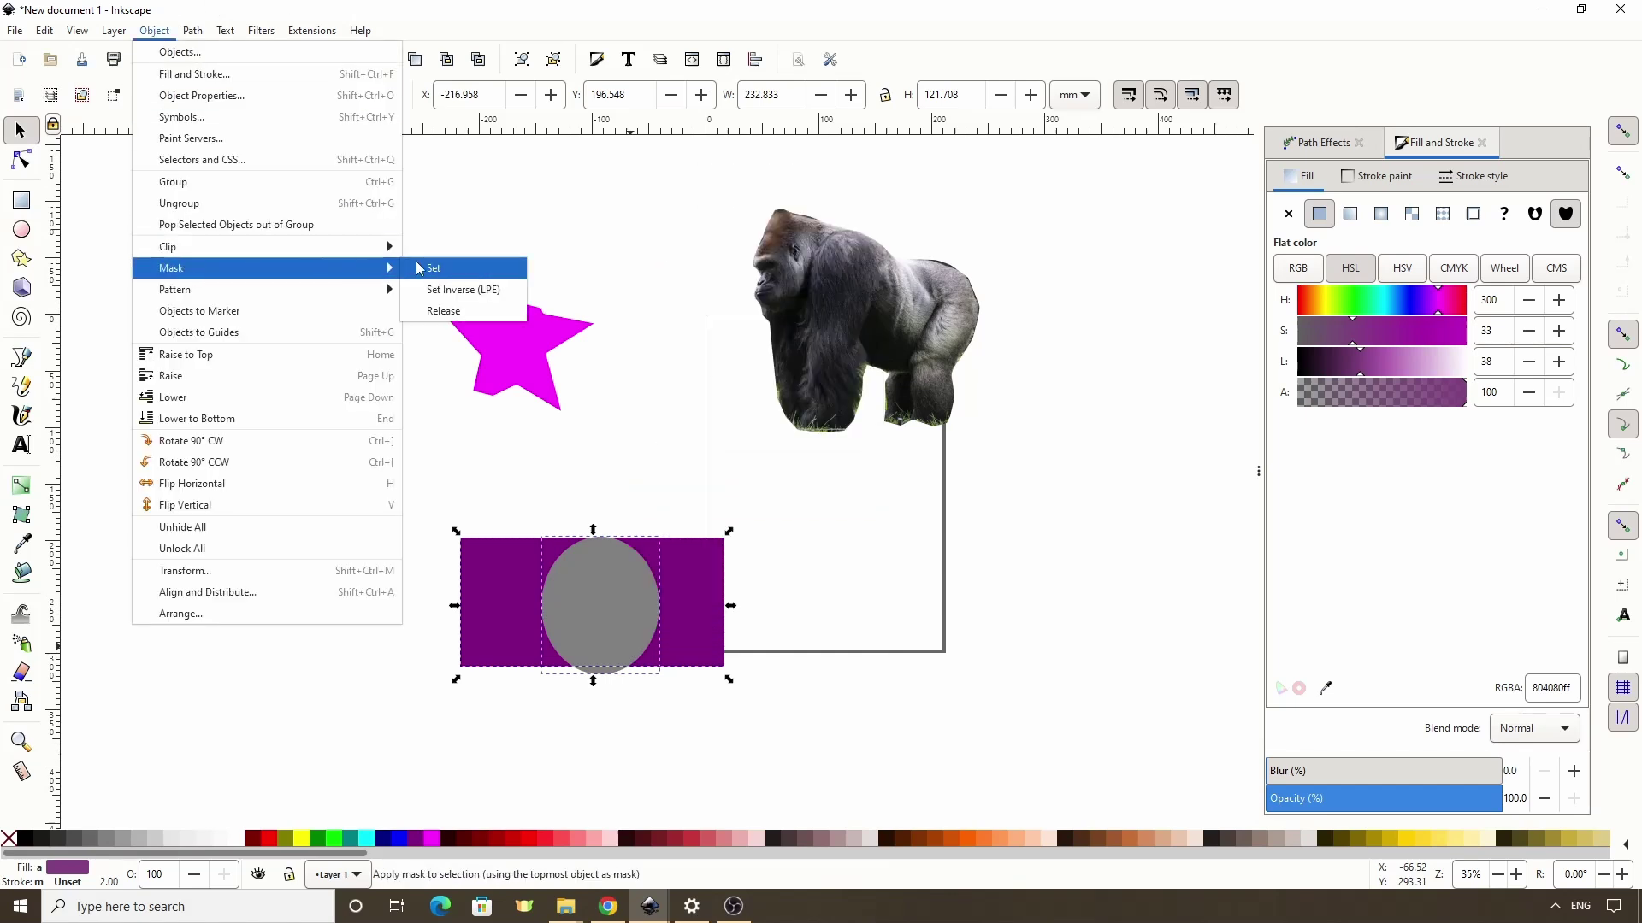
pyautogui.click(416, 267)
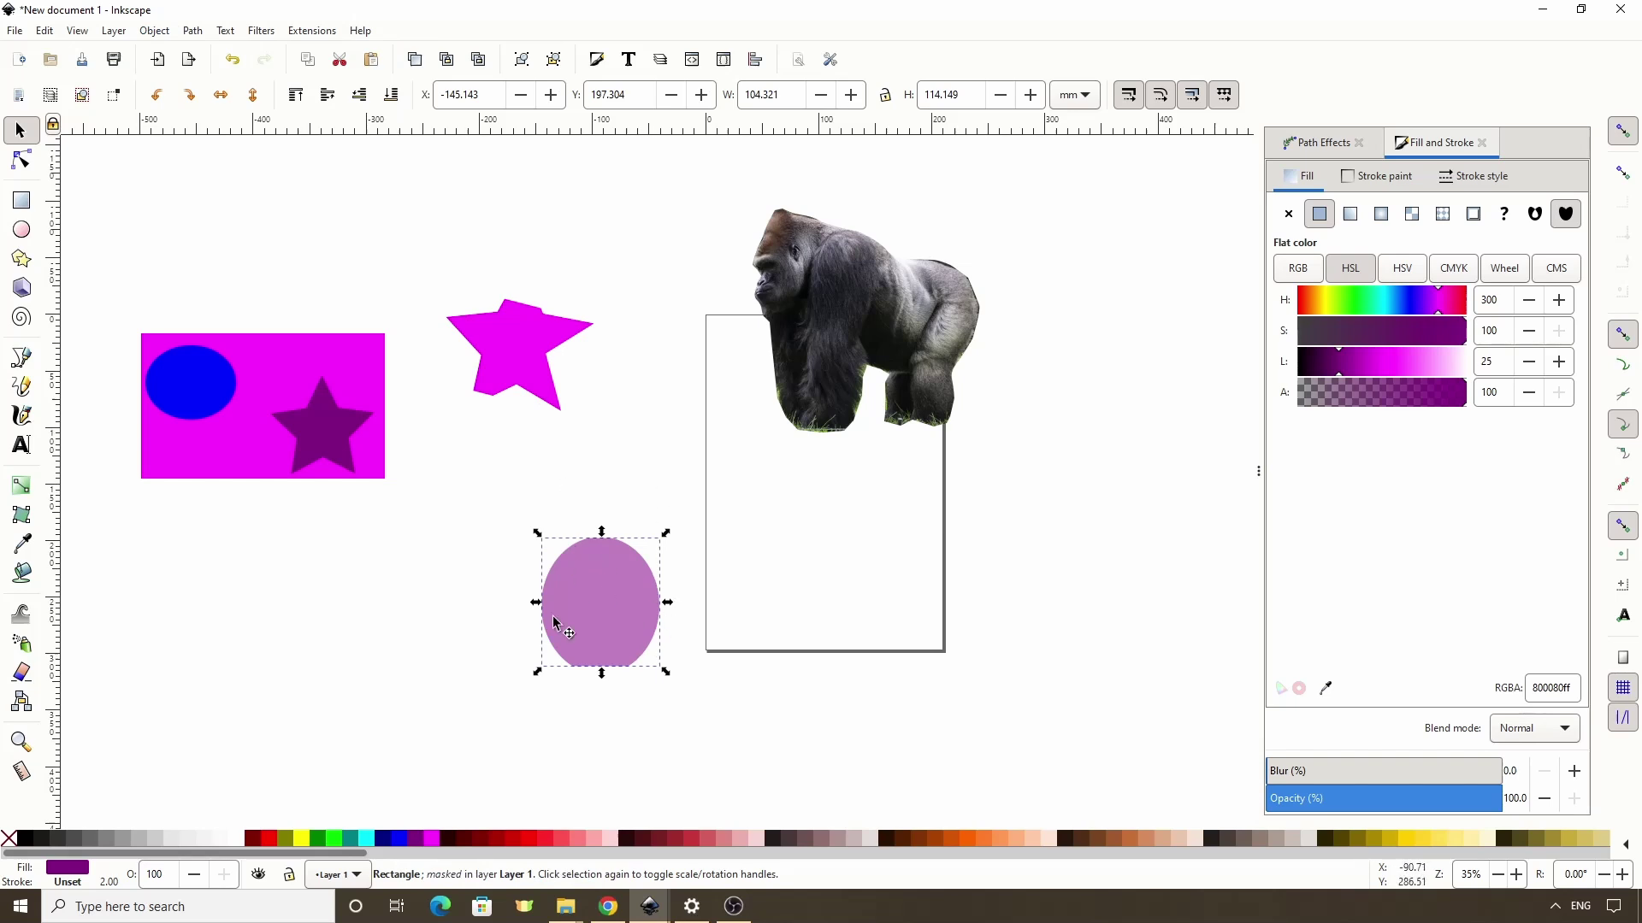
pyautogui.moveTo(579, 603); pyautogui.dragTo(628, 519)
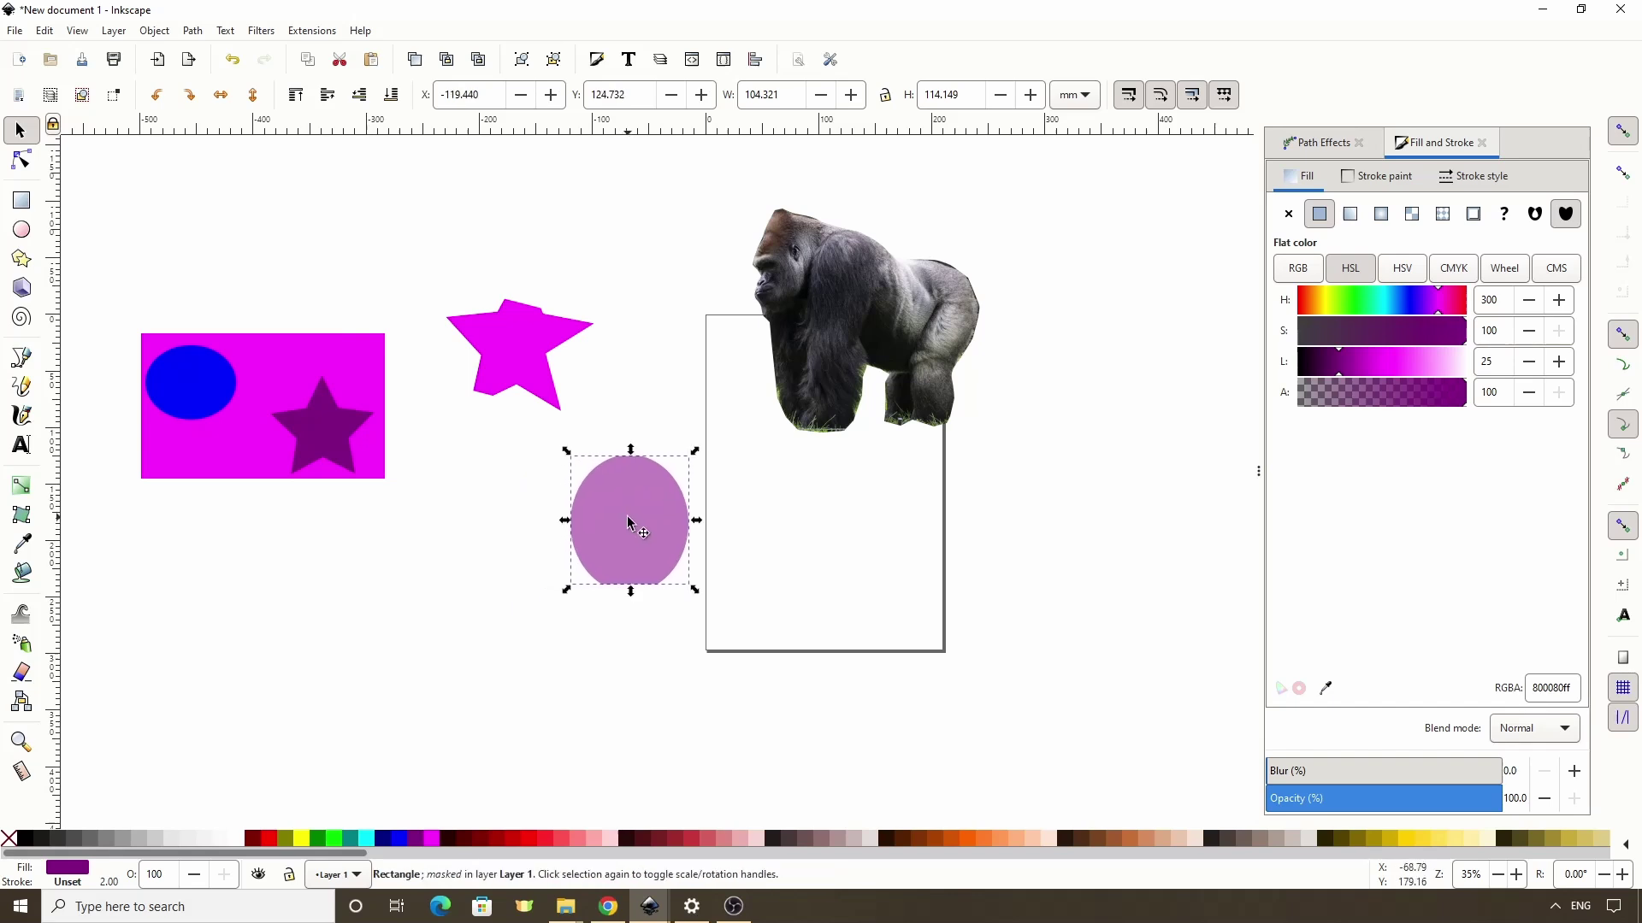
pyautogui.moveTo(694, 450)
pyautogui.mouseDown()
pyautogui.moveTo(655, 429)
pyautogui.moveTo(700, 439)
pyautogui.mouseUp()
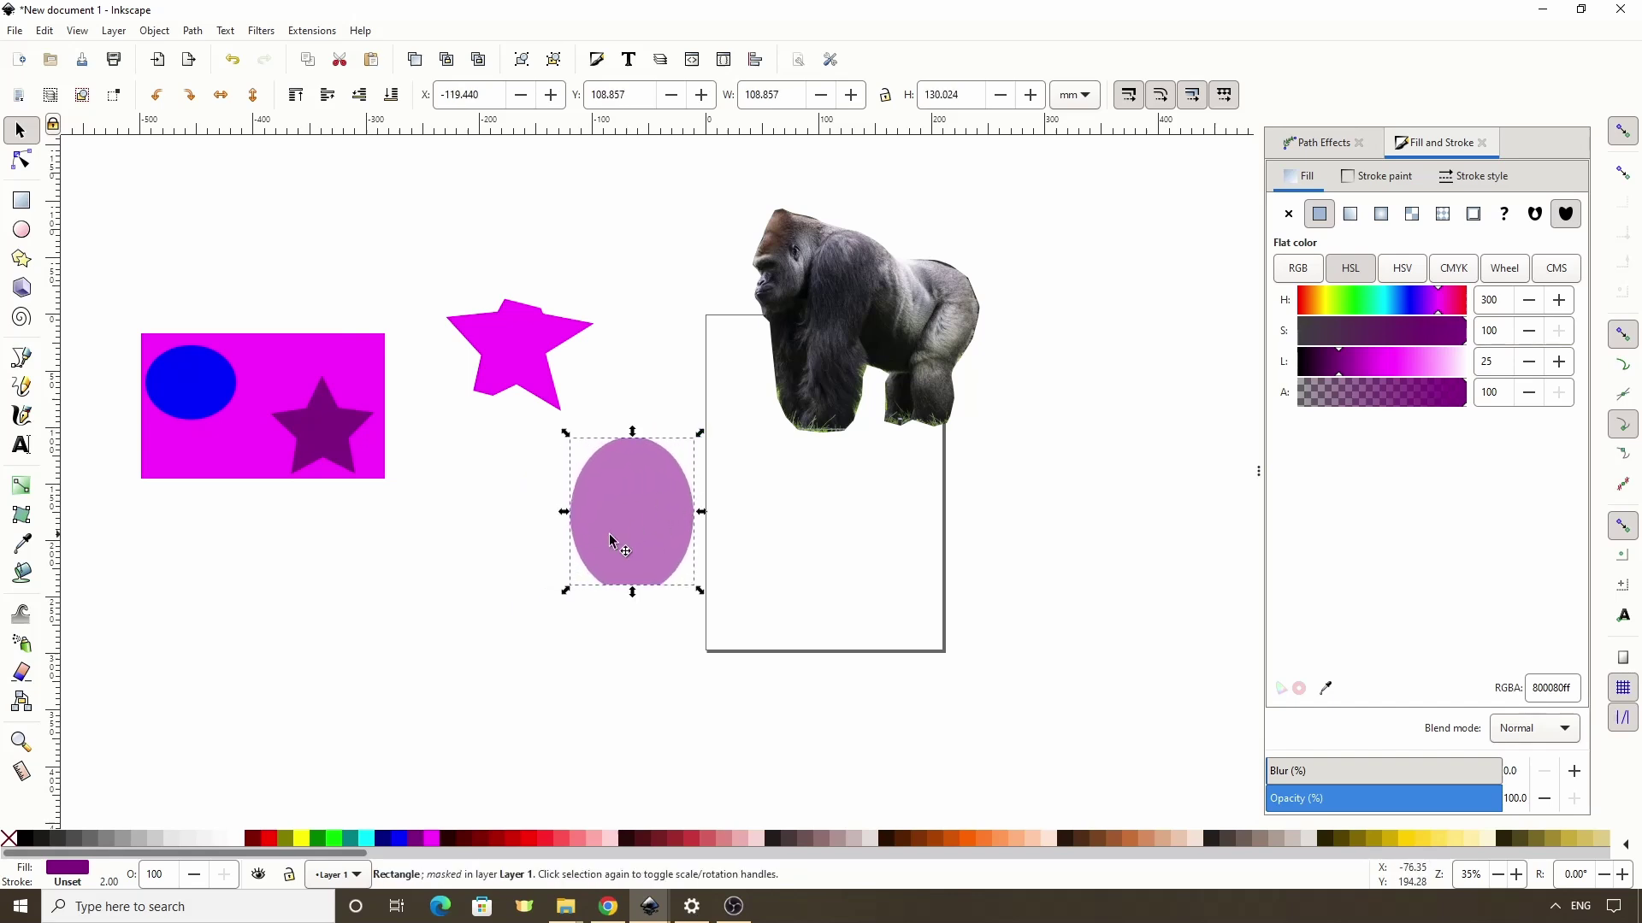
# Step: Recolour the masked ellipse dark red and reshape its top with the Node tool
pyautogui.click(672, 839)
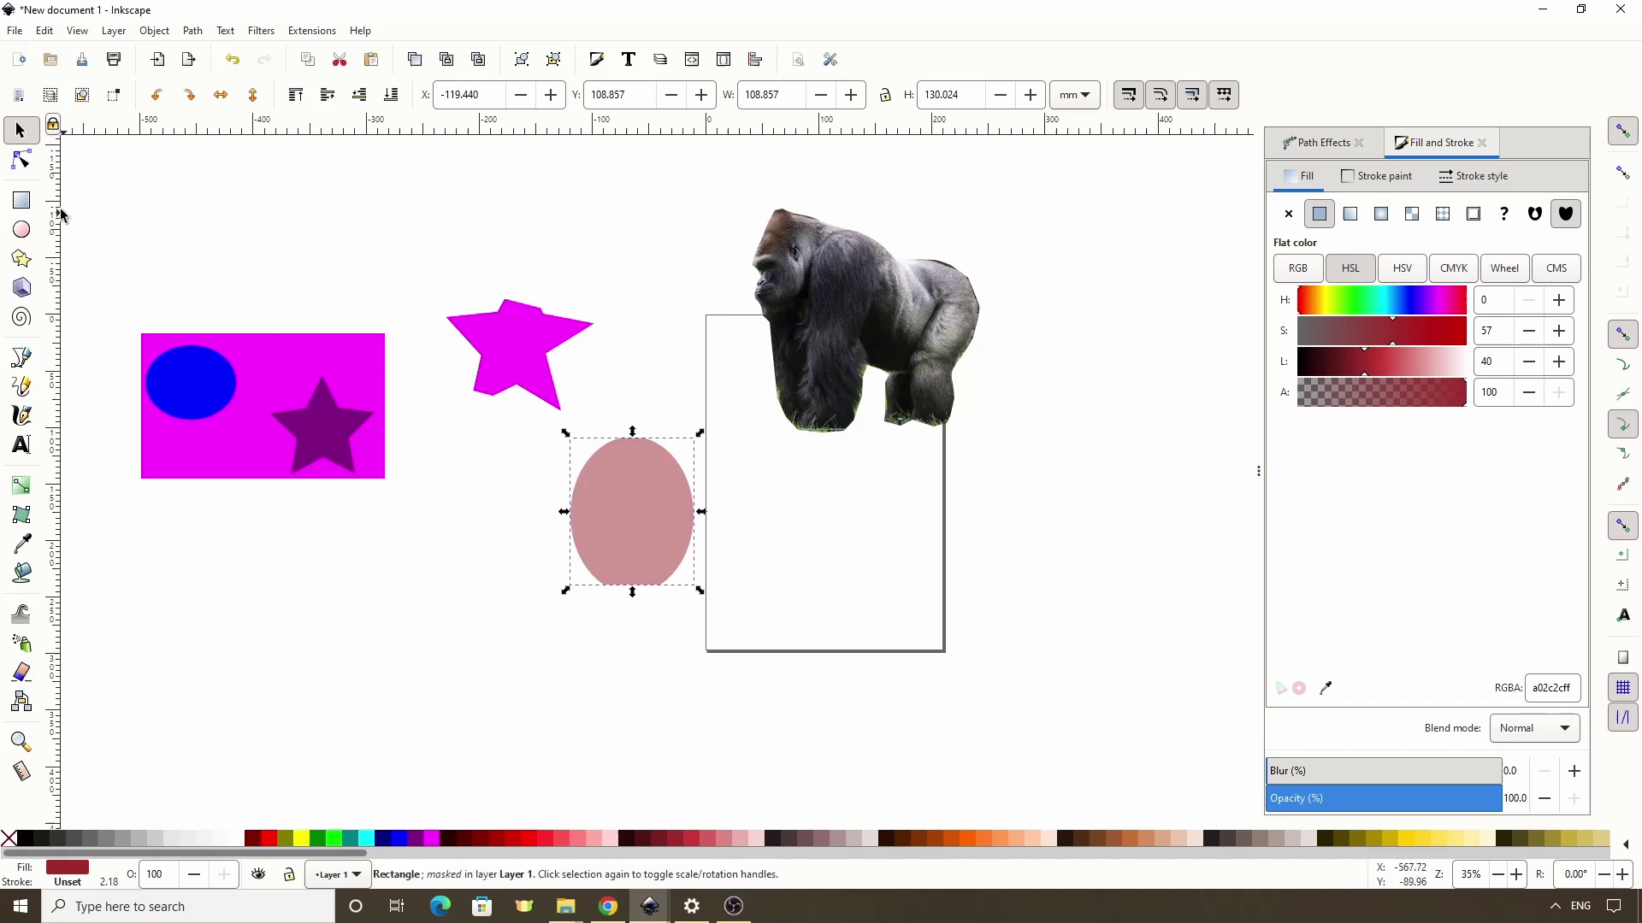
pyautogui.click(21, 160)
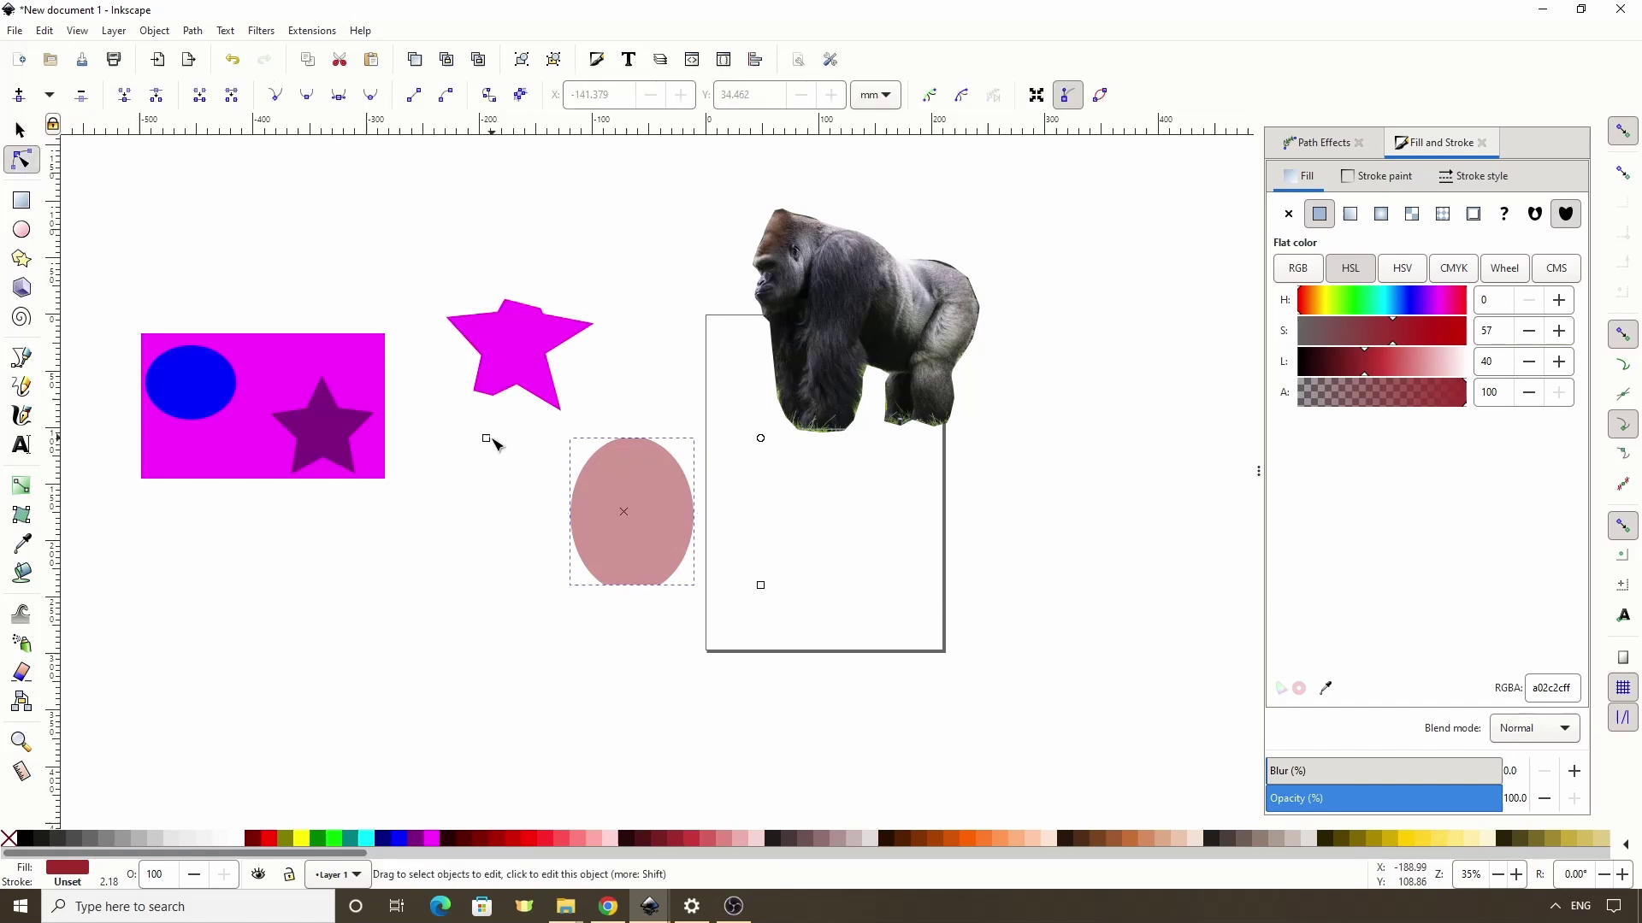
pyautogui.moveTo(487, 439)
pyautogui.mouseDown()
pyautogui.moveTo(608, 454)
pyautogui.moveTo(487, 439)
pyautogui.mouseUp()
pyautogui.moveTo(633, 438)
pyautogui.mouseDown()
pyautogui.moveTo(634, 466)
pyautogui.moveTo(638, 418)
pyautogui.moveTo(641, 447)
pyautogui.moveTo(642, 432)
pyautogui.mouseUp()
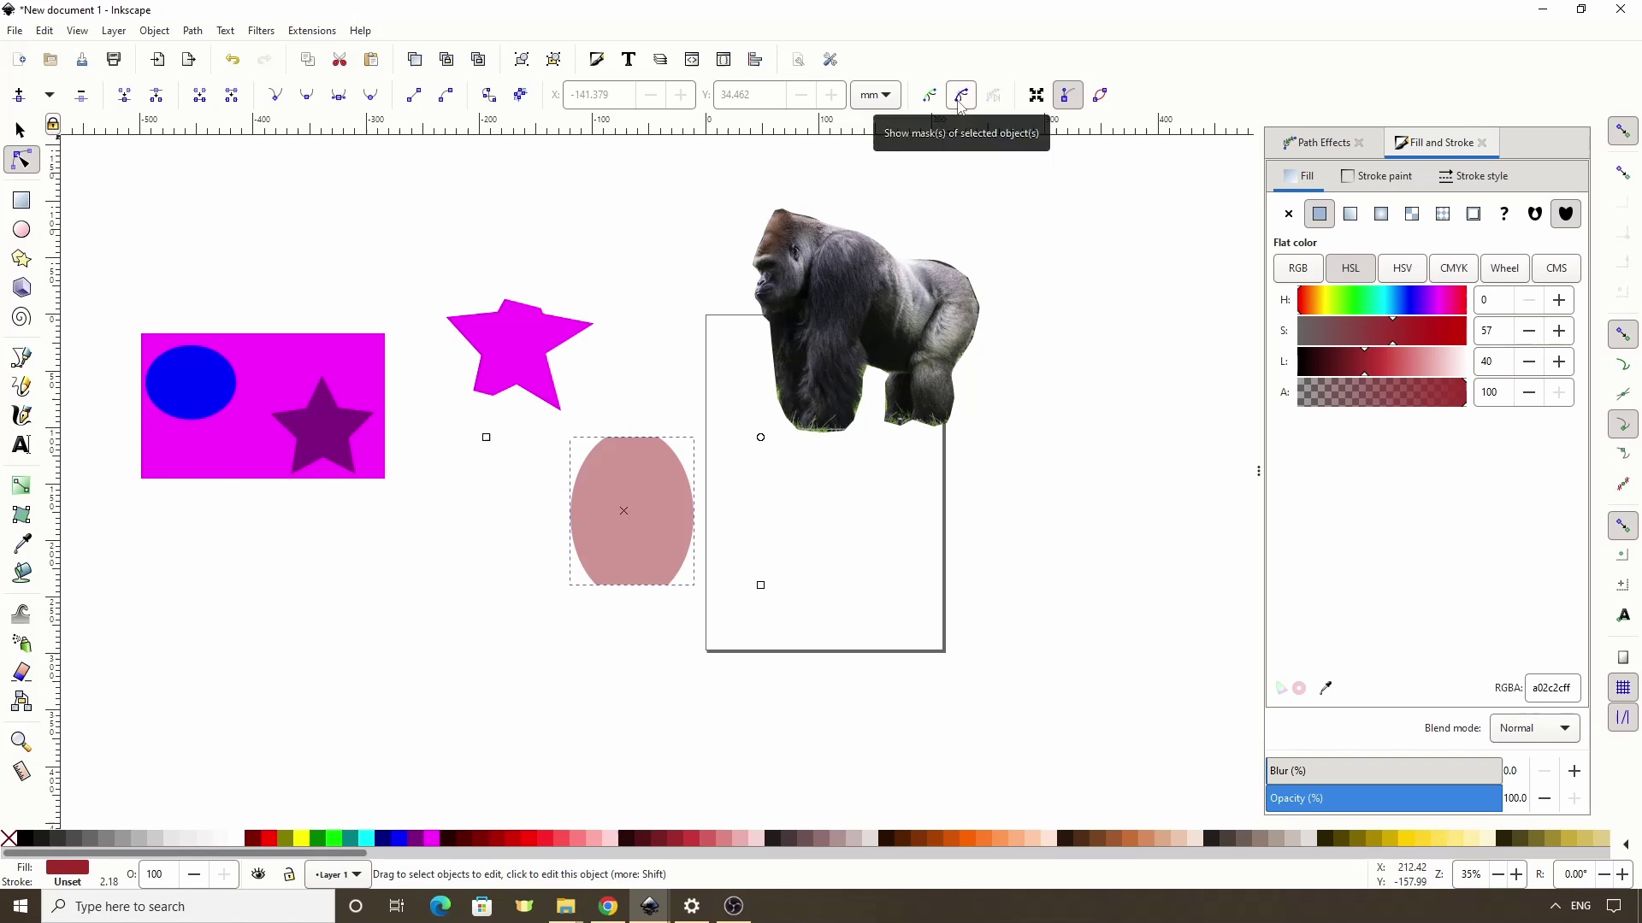
# Step: Release the mask via Object > Mask > Release to separate the rectangle and ellipse
pyautogui.rightClick(655, 503)
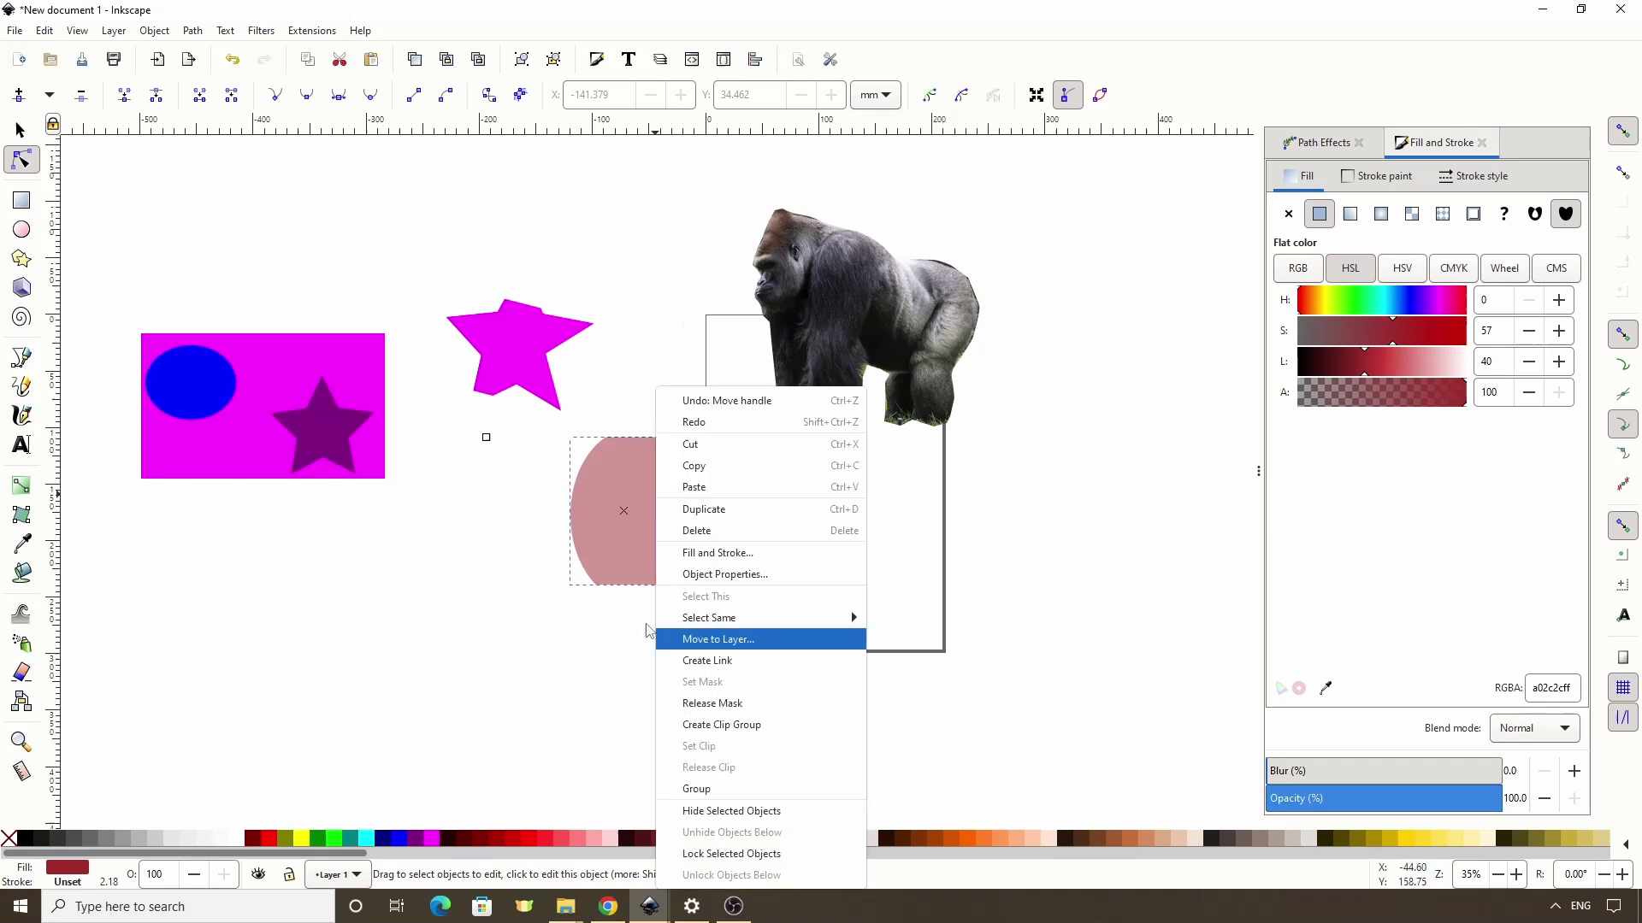
pyautogui.click(155, 31)
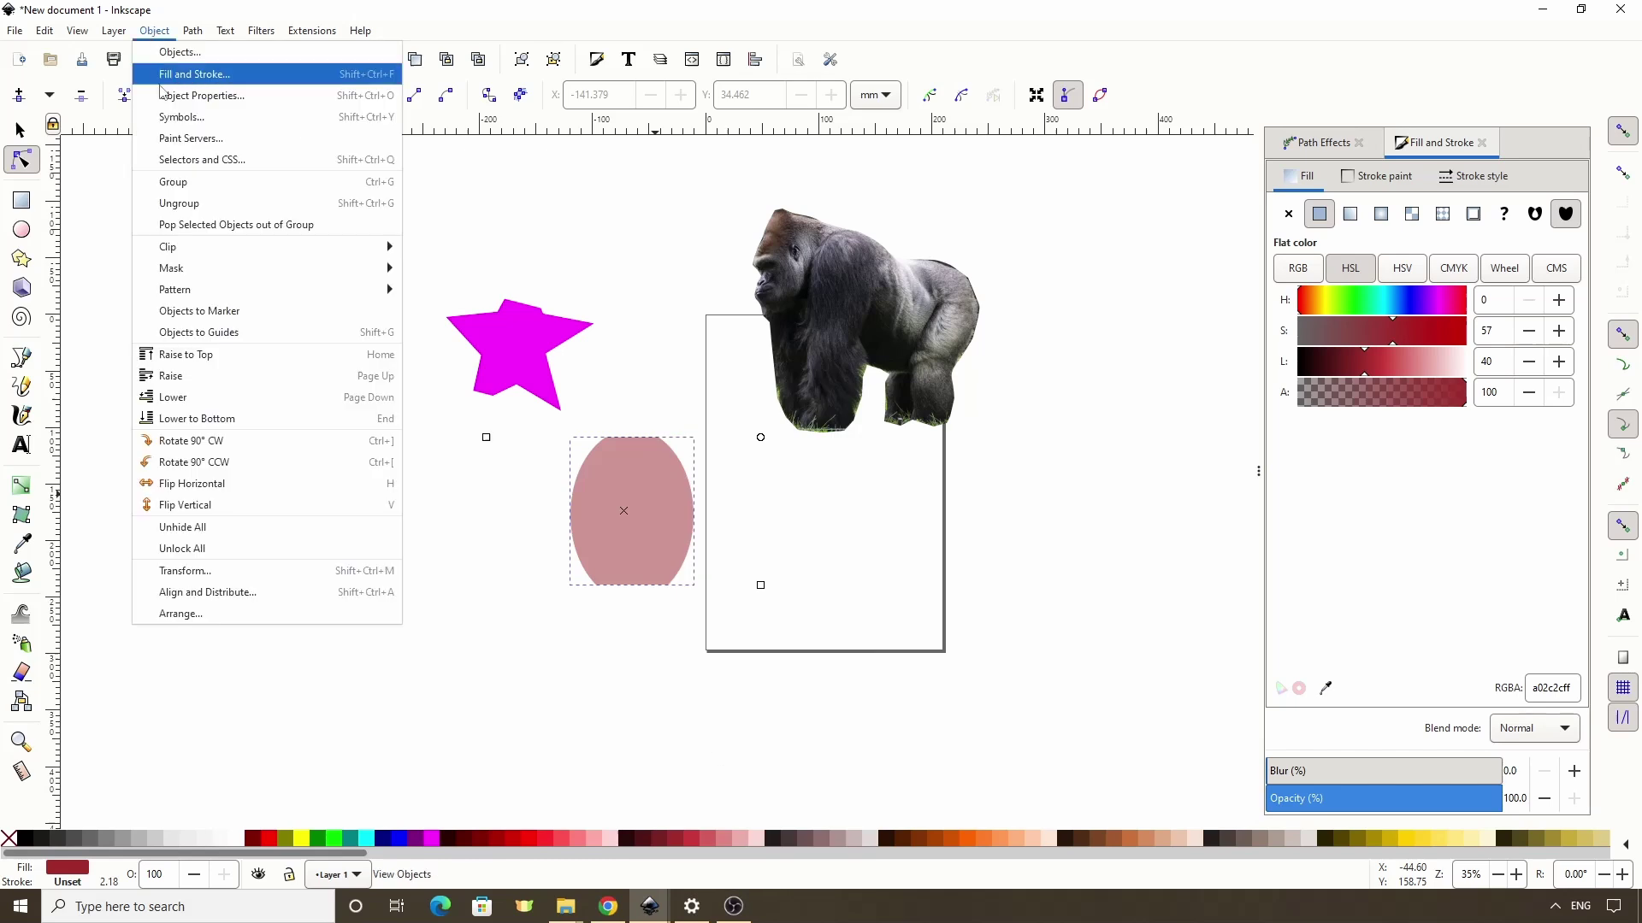
pyautogui.moveTo(391, 280)
pyautogui.click(444, 311)
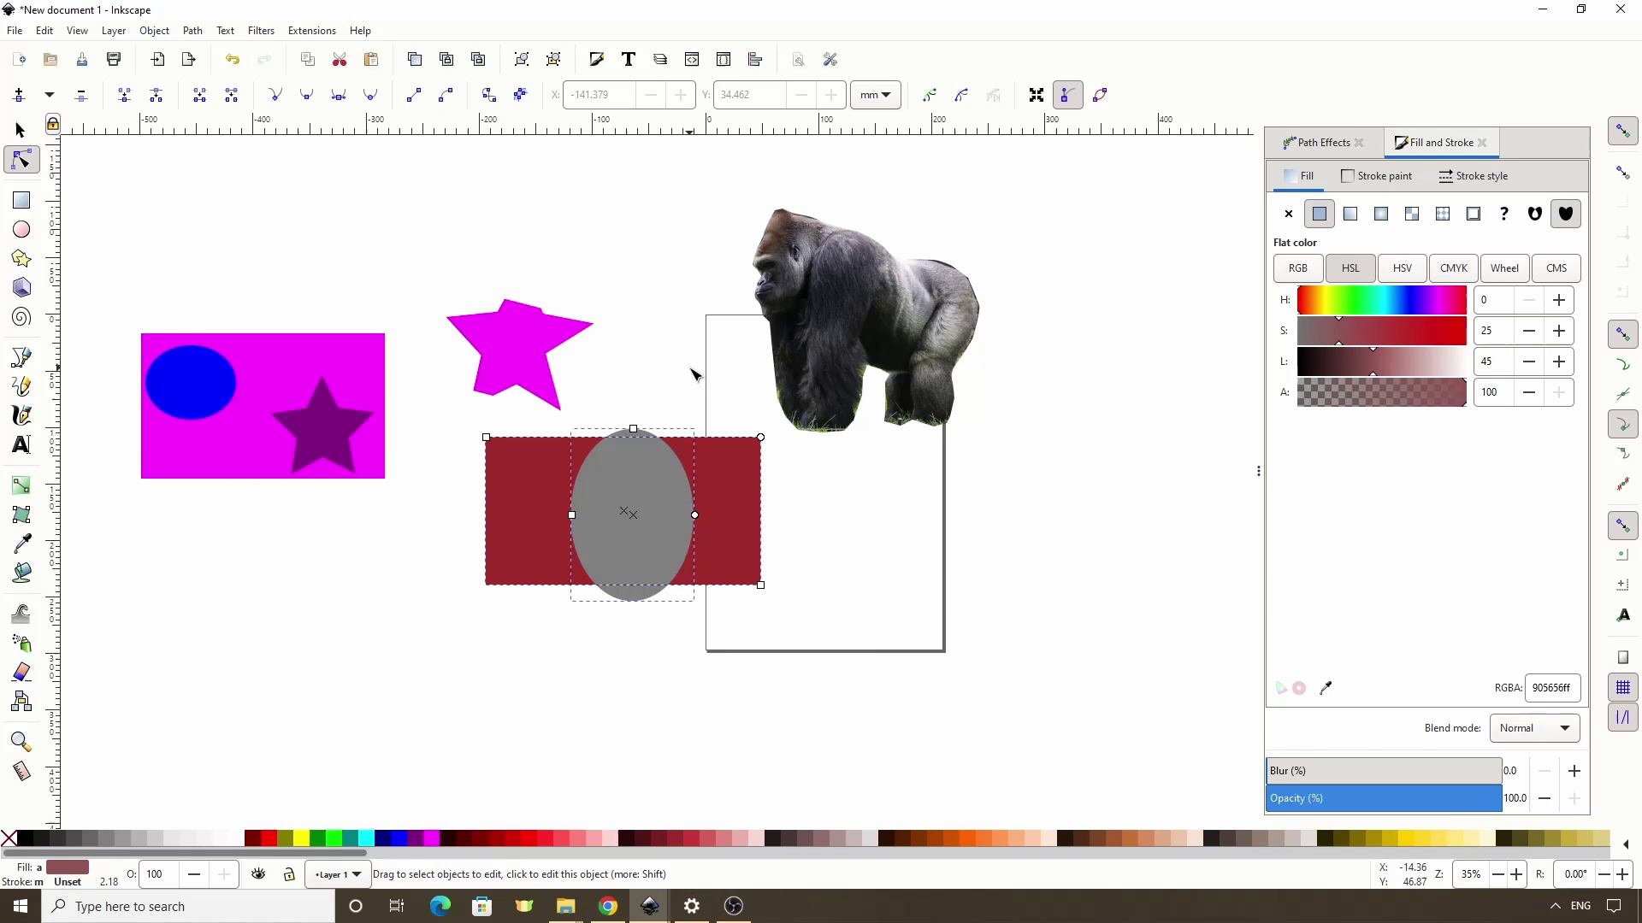
# Step: Import the fog forest photo, accepting the import settings
pyautogui.click(14, 30)
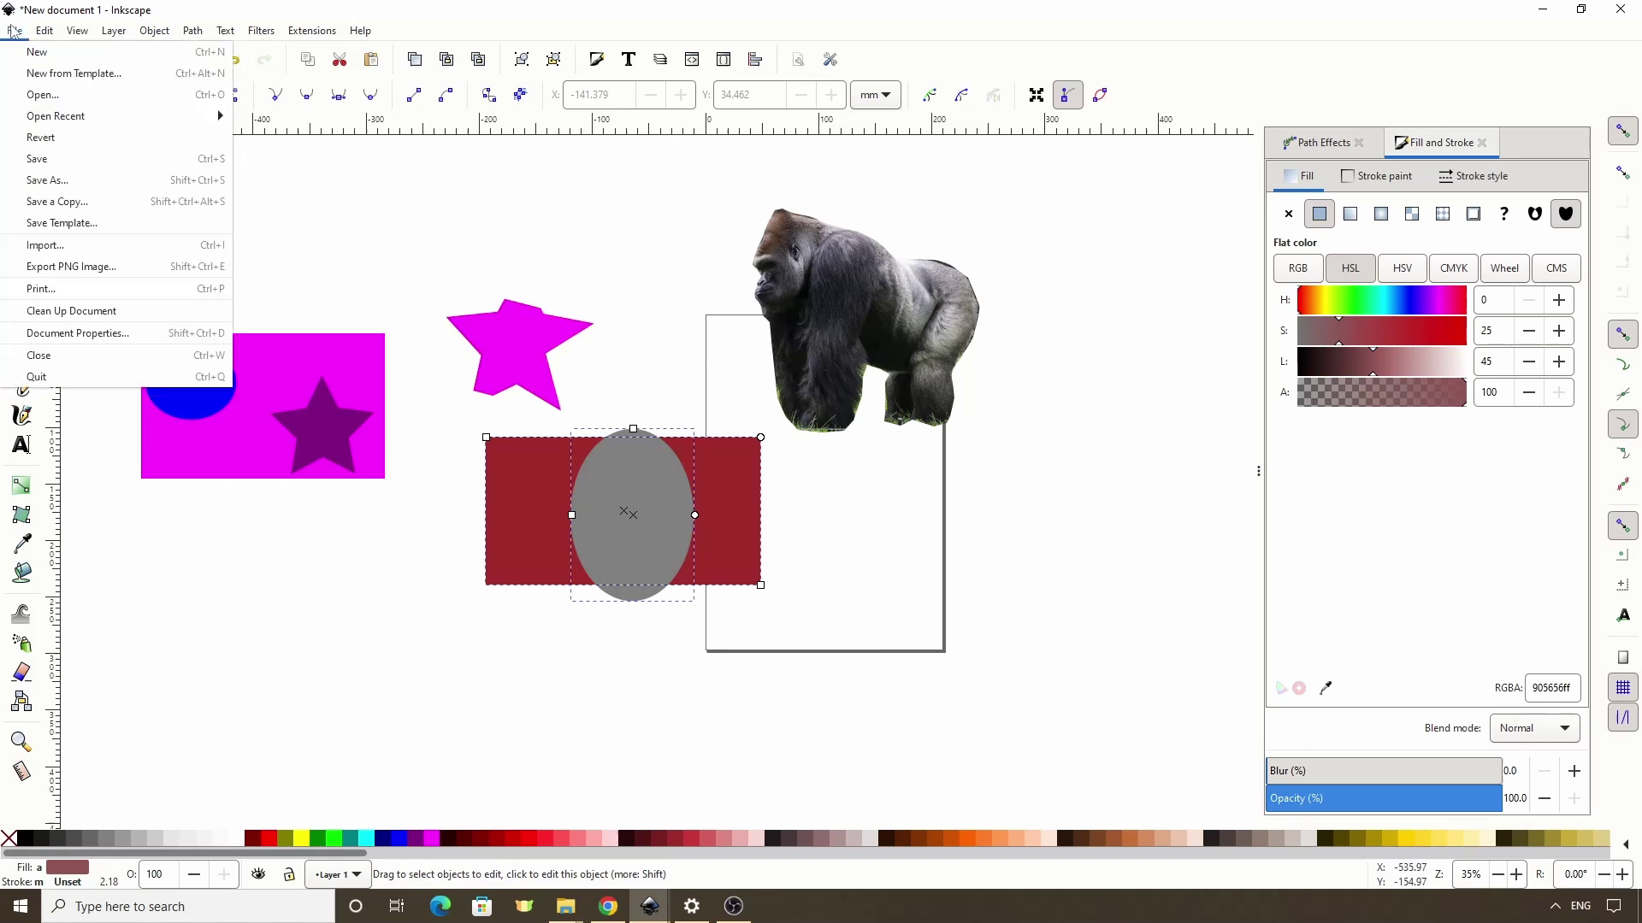
pyautogui.click(56, 246)
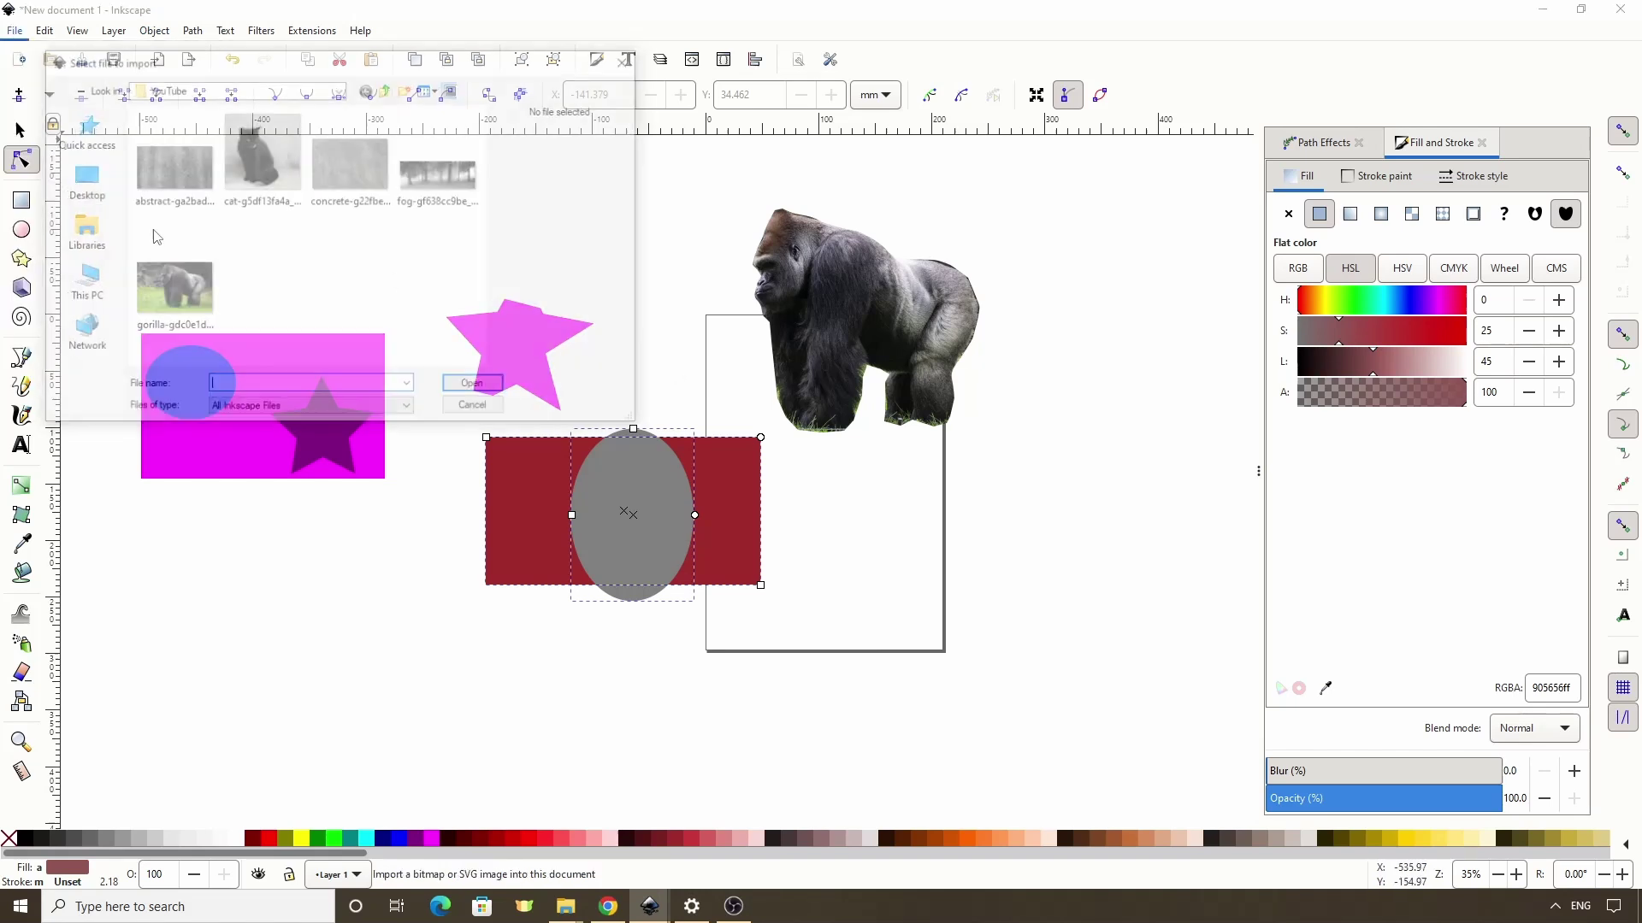
pyautogui.click(435, 178)
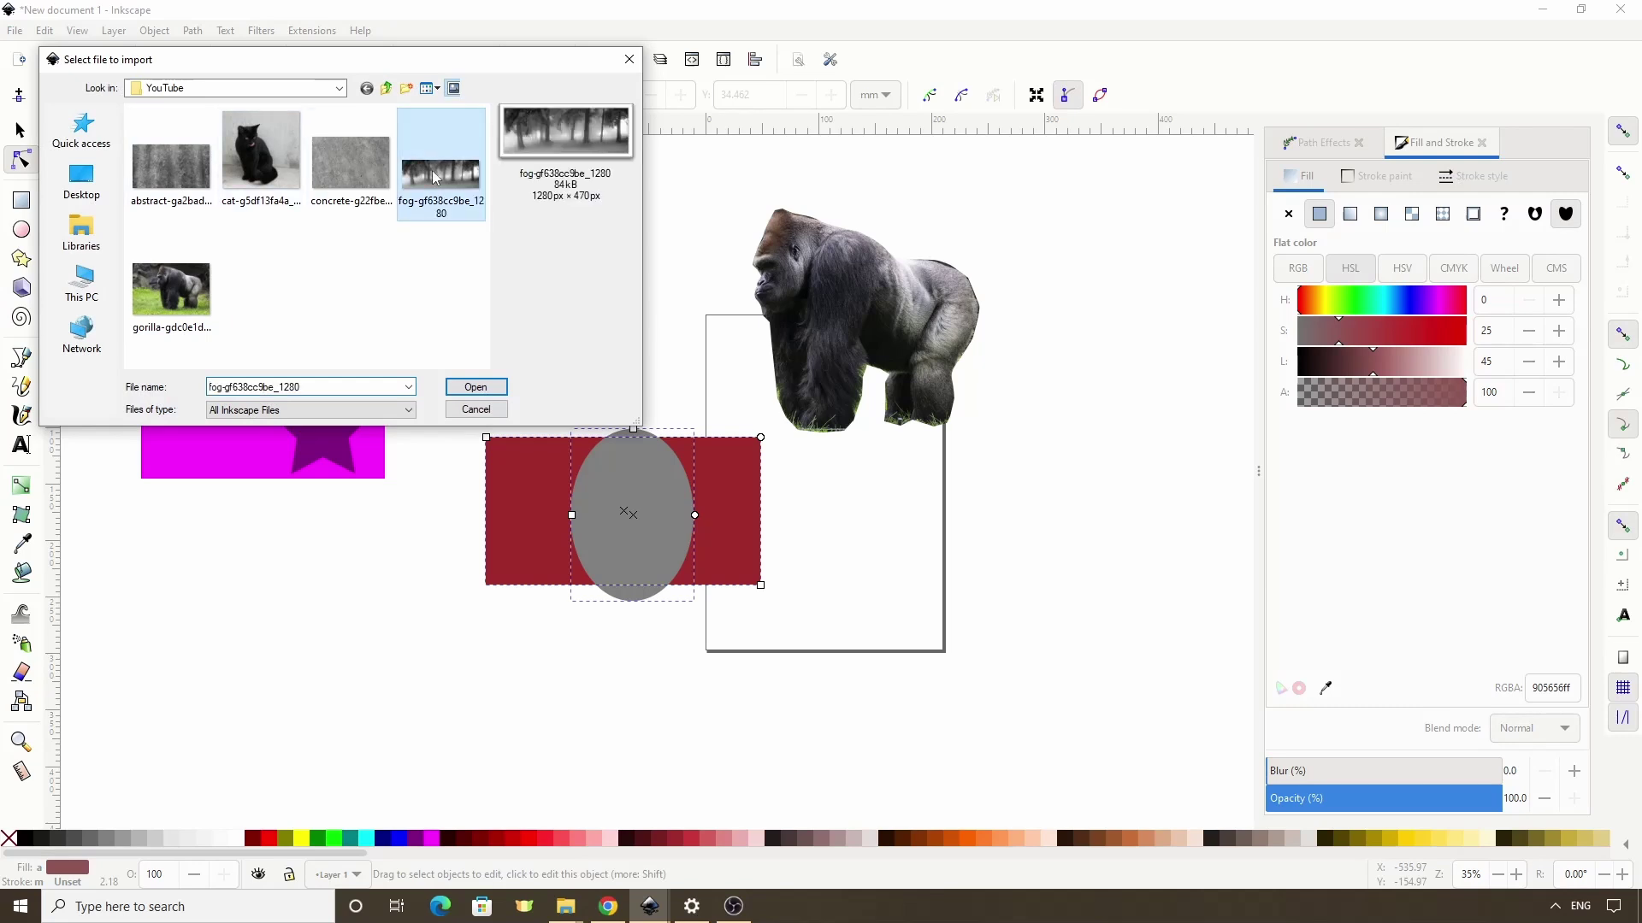
pyautogui.doubleClick(437, 180)
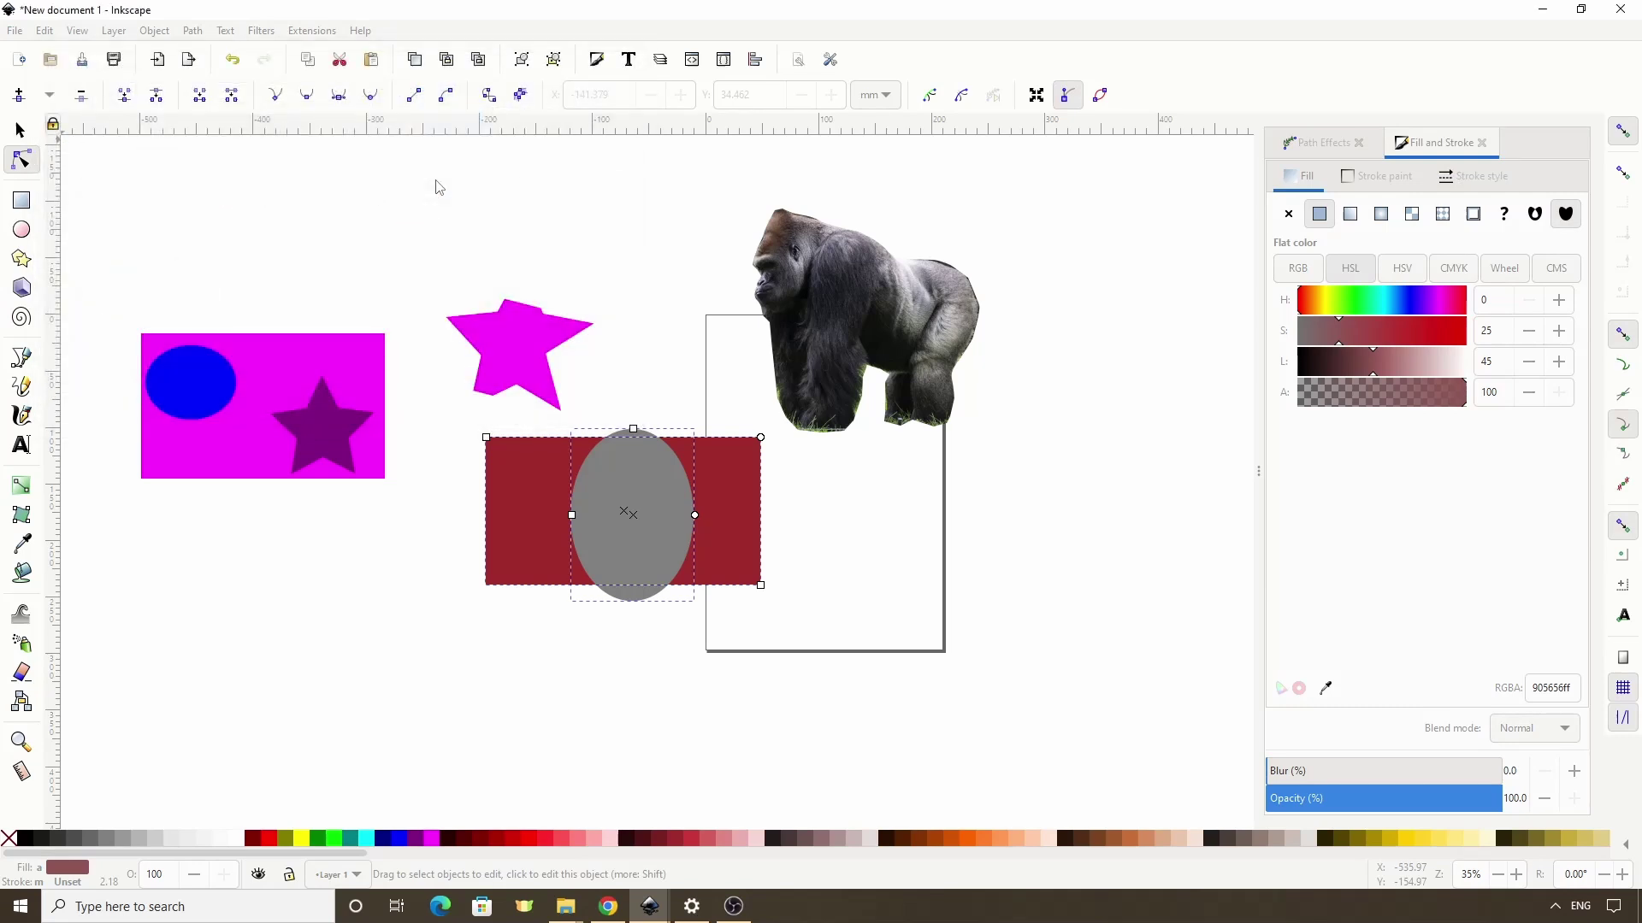
pyautogui.click(381, 377)
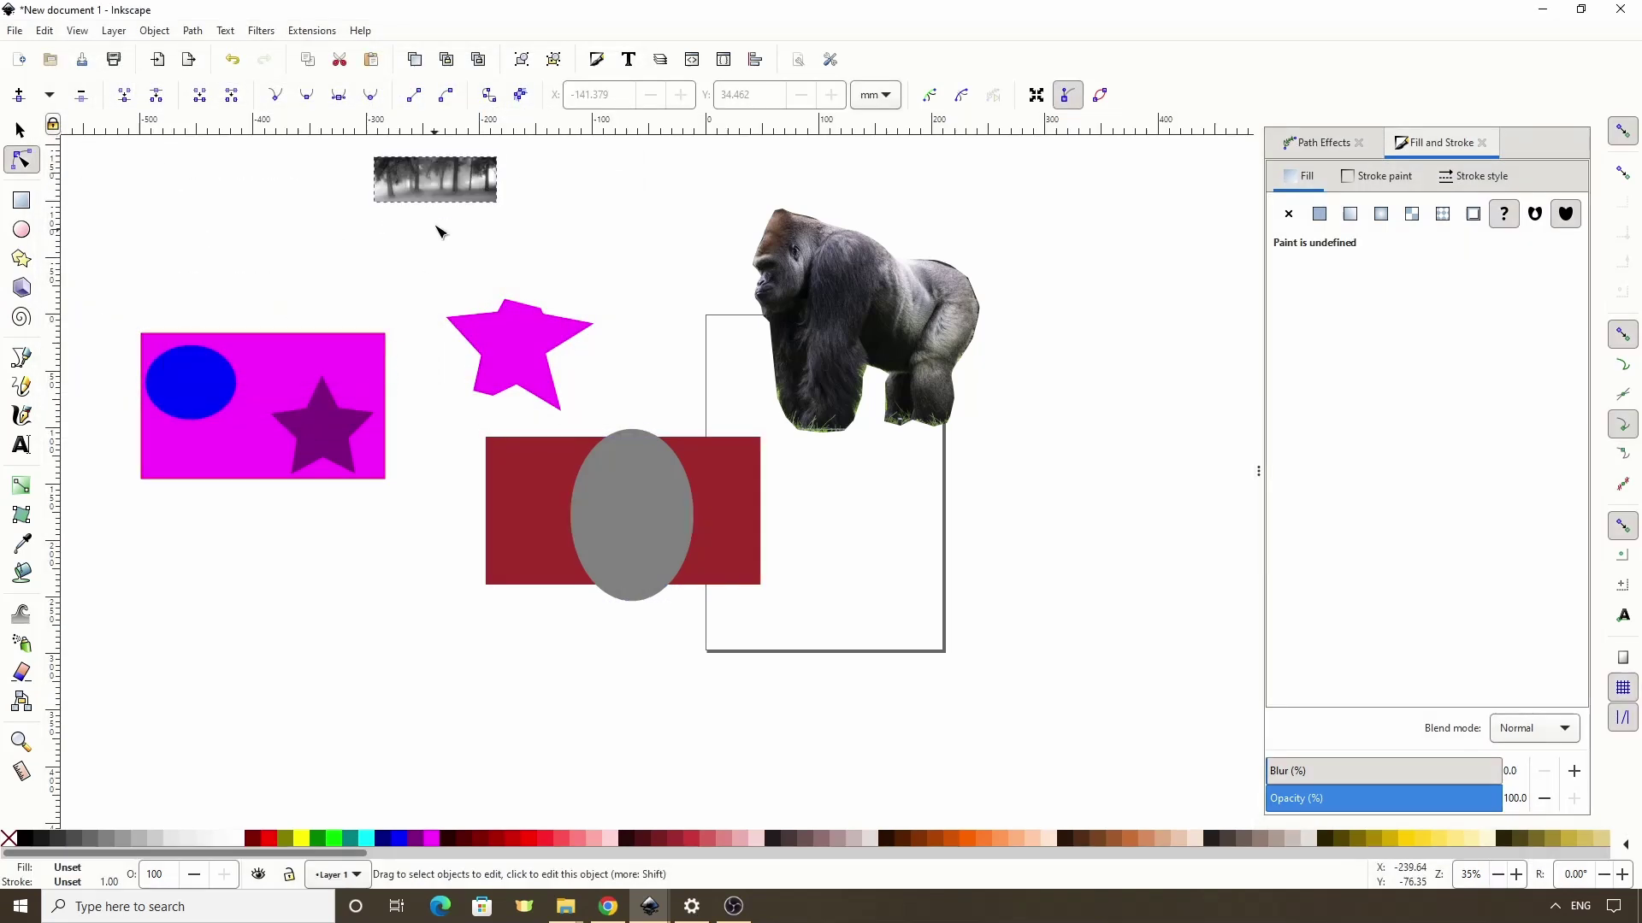
# Step: Move the fog photo below the red rectangle and enlarge it to about 425 × 156 mm
pyautogui.press('s')
pyautogui.moveTo(432, 200); pyautogui.dragTo(575, 686)
pyautogui.scroll(-2, 663, 684)
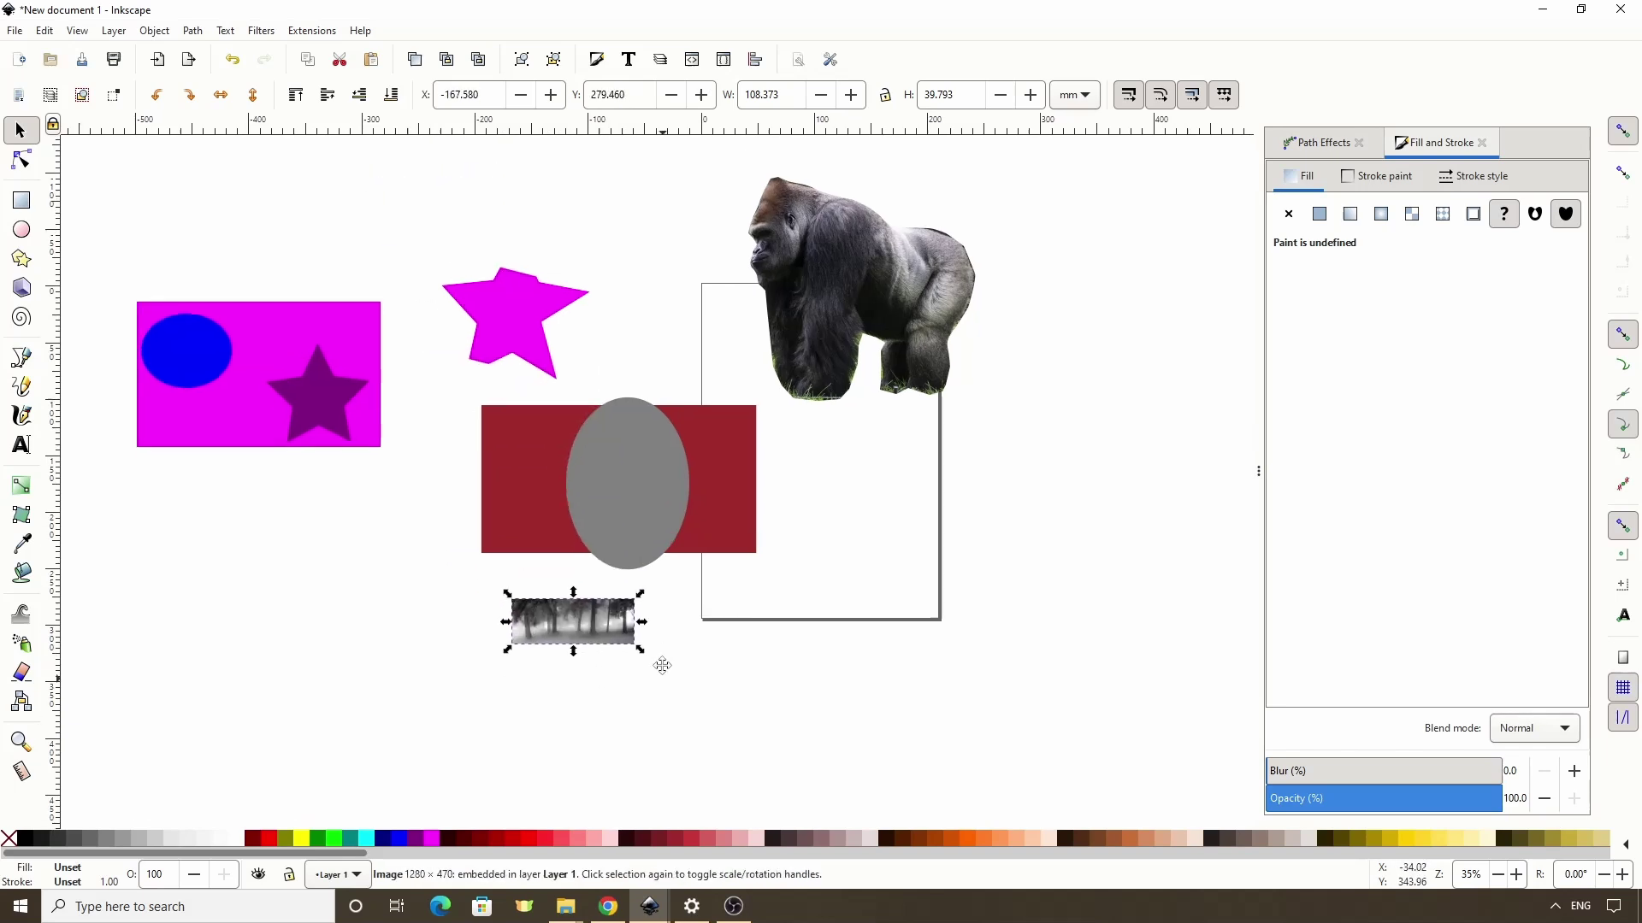
pyautogui.moveTo(637, 625); pyautogui.dragTo(1088, 749)
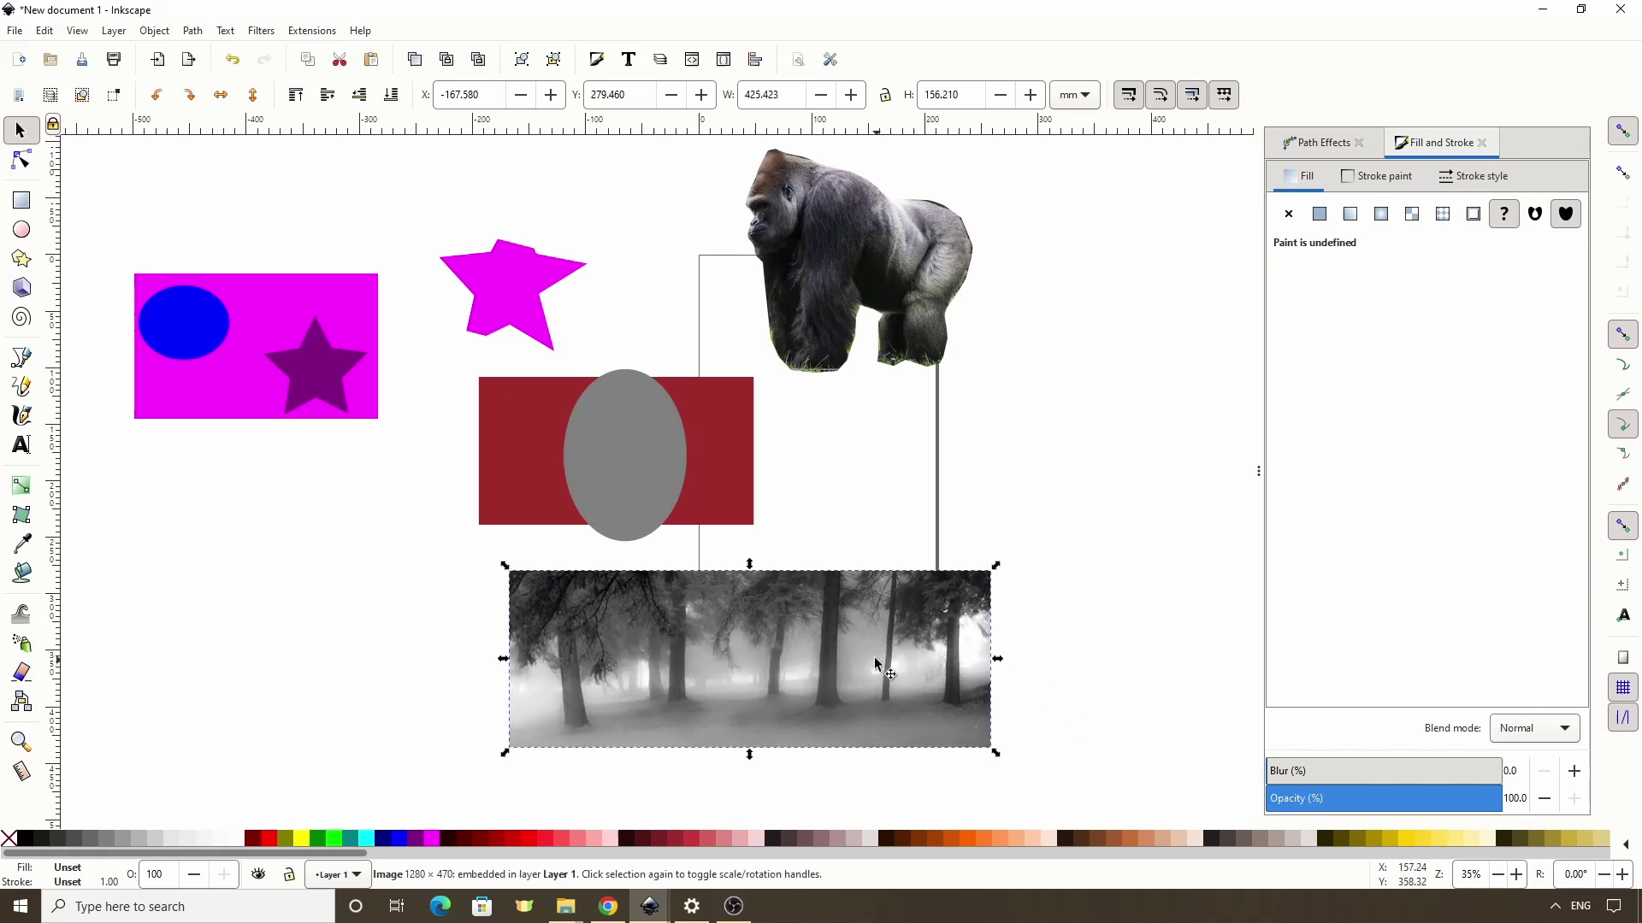
# Step: Move the red rectangle down and stretch it into a frame over the forest photo
pyautogui.click(724, 443)
pyautogui.moveTo(724, 443); pyautogui.dragTo(721, 604)
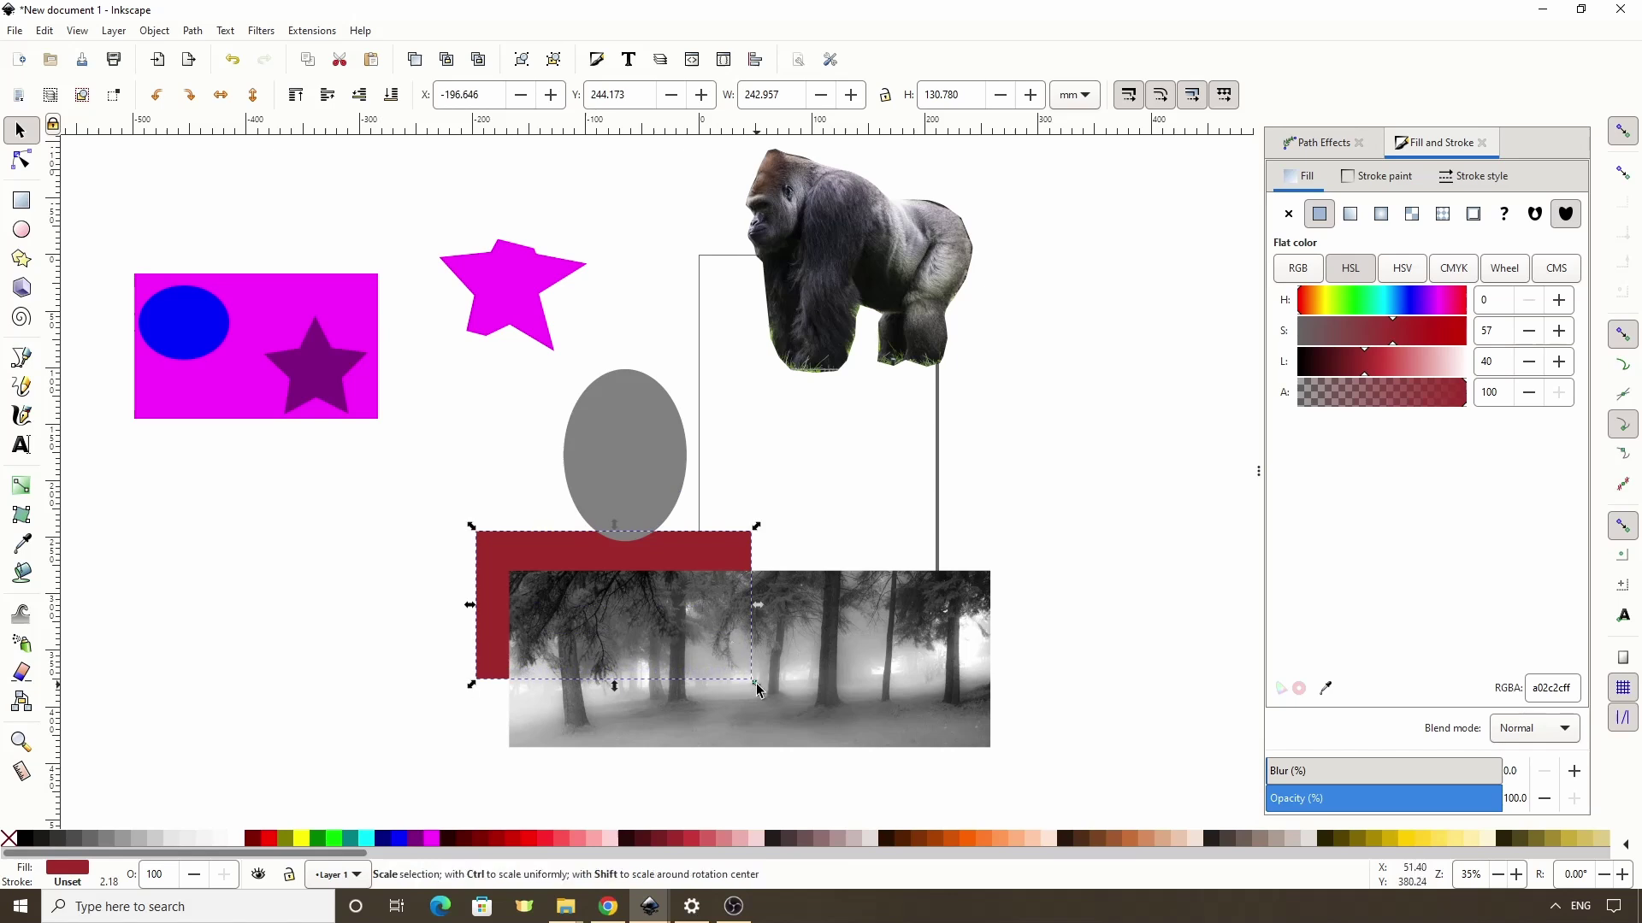
pyautogui.moveTo(753, 681); pyautogui.dragTo(1035, 778)
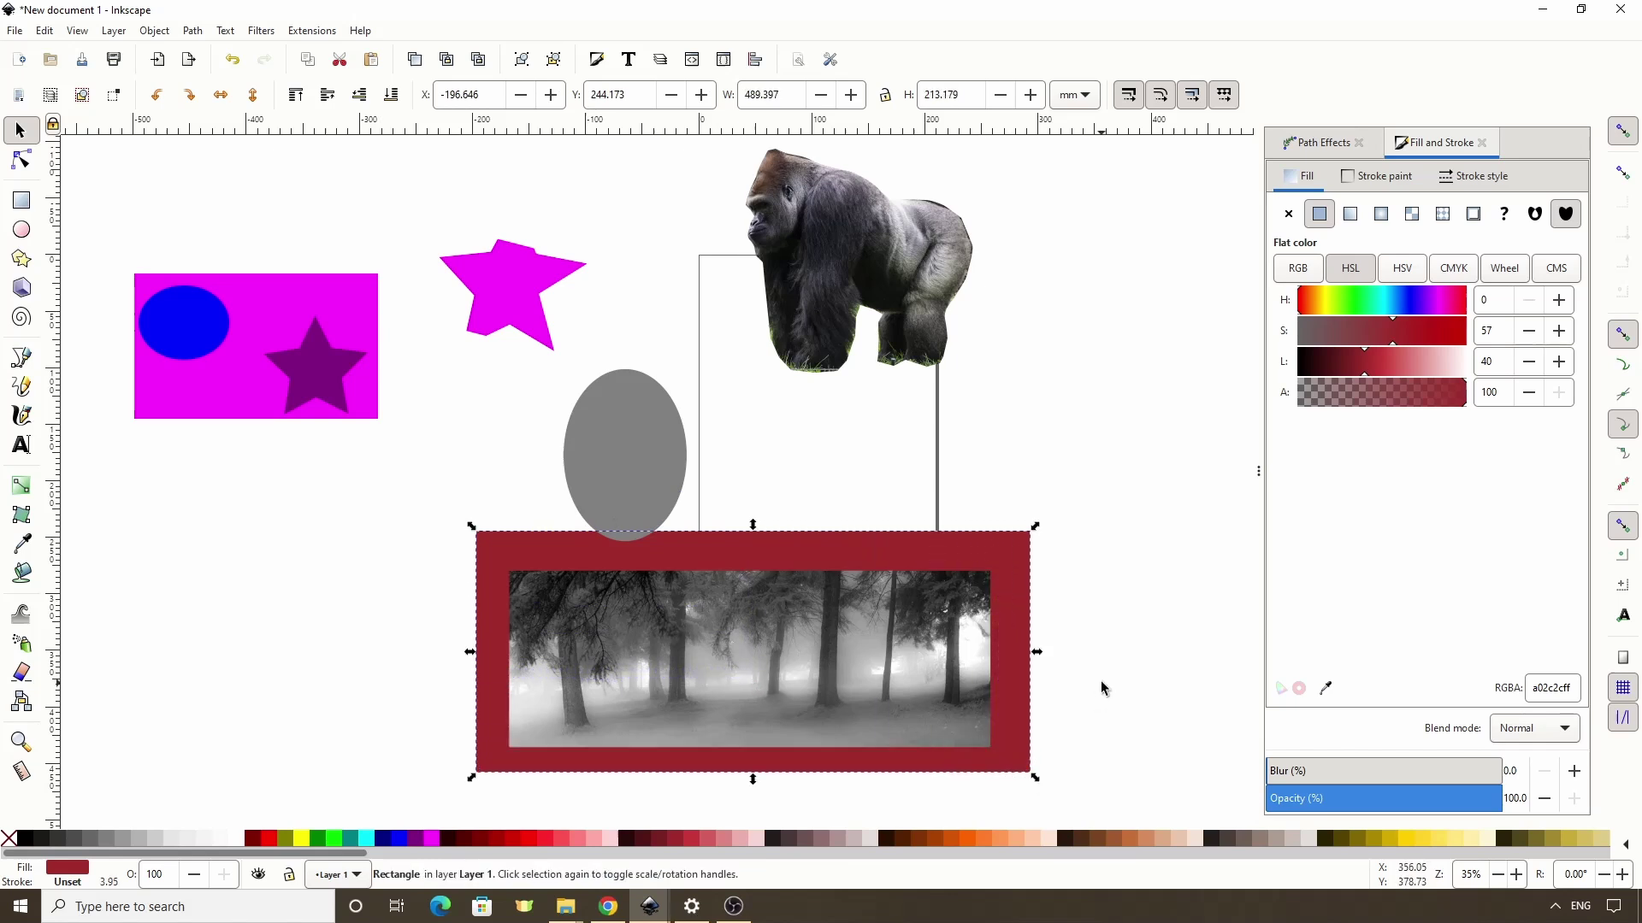
# Step: Select the rectangle and forest photo together and apply Set Mask
pyautogui.scroll(-1, 1100, 685)
pyautogui.scroll(-2, 1080, 625)
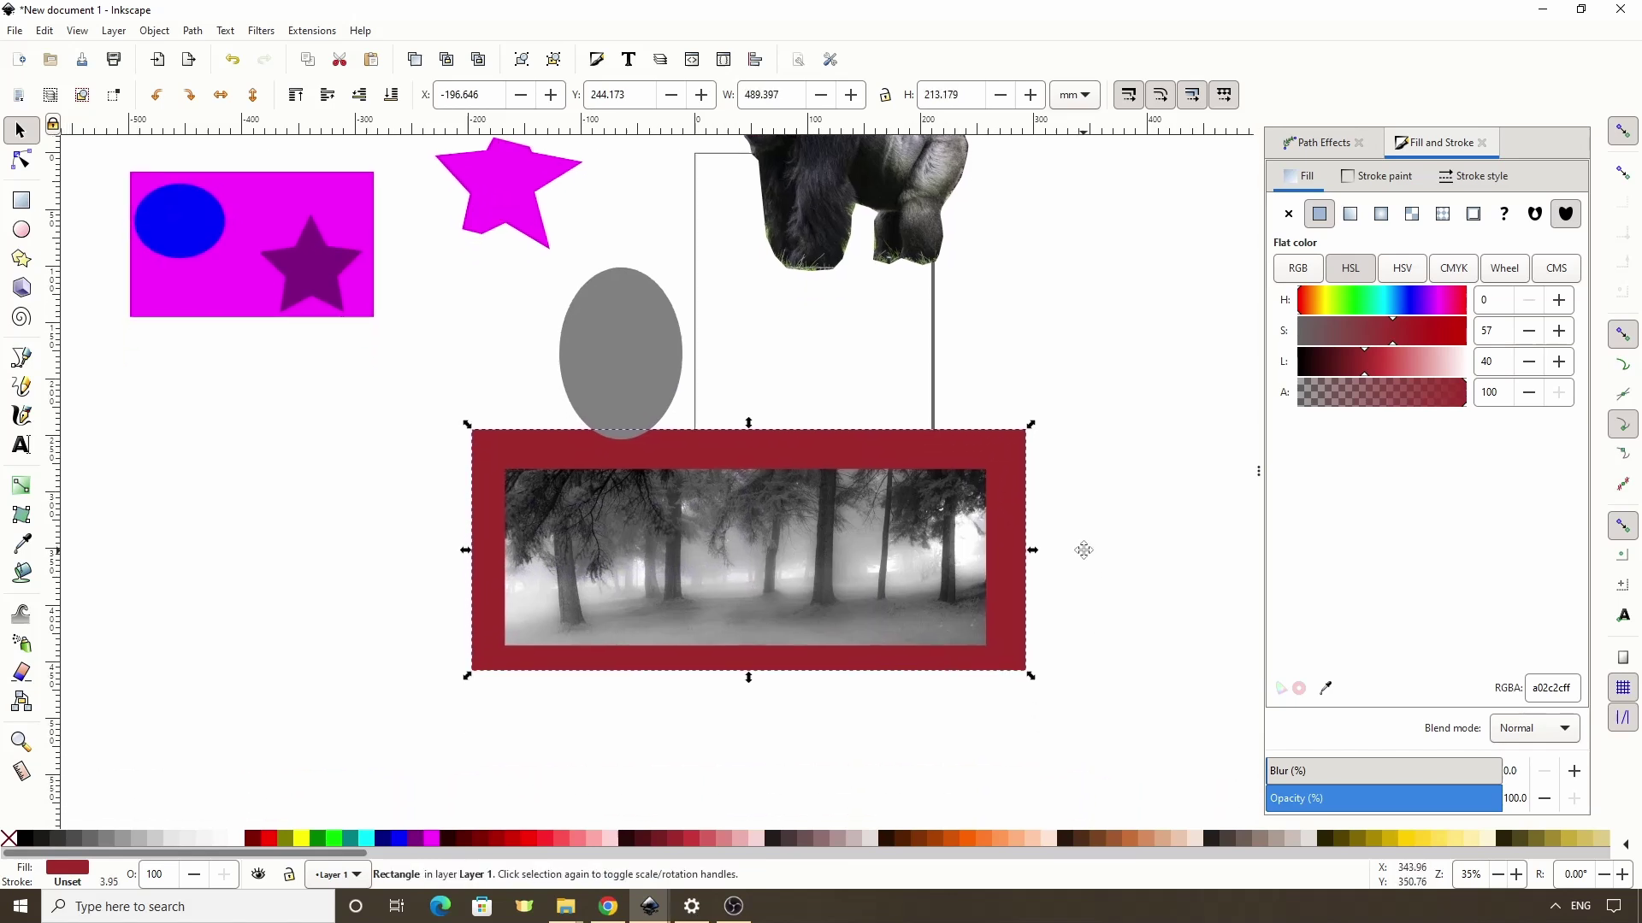
pyautogui.moveTo(370, 402); pyautogui.dragTo(1079, 697)
pyautogui.rightClick(783, 590)
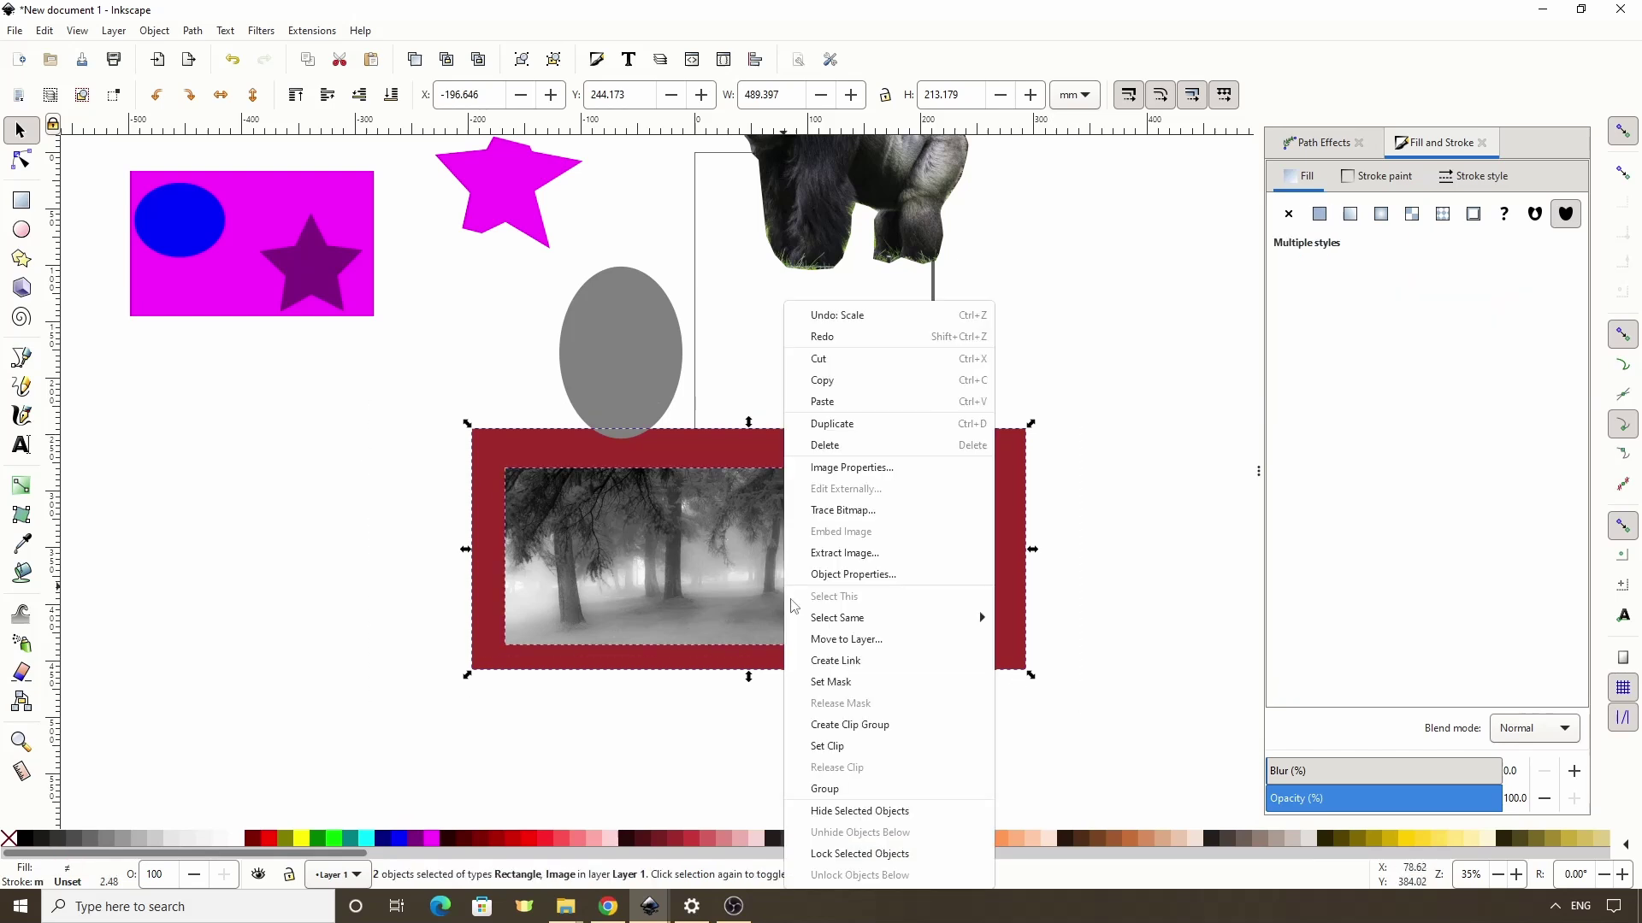
pyautogui.click(826, 679)
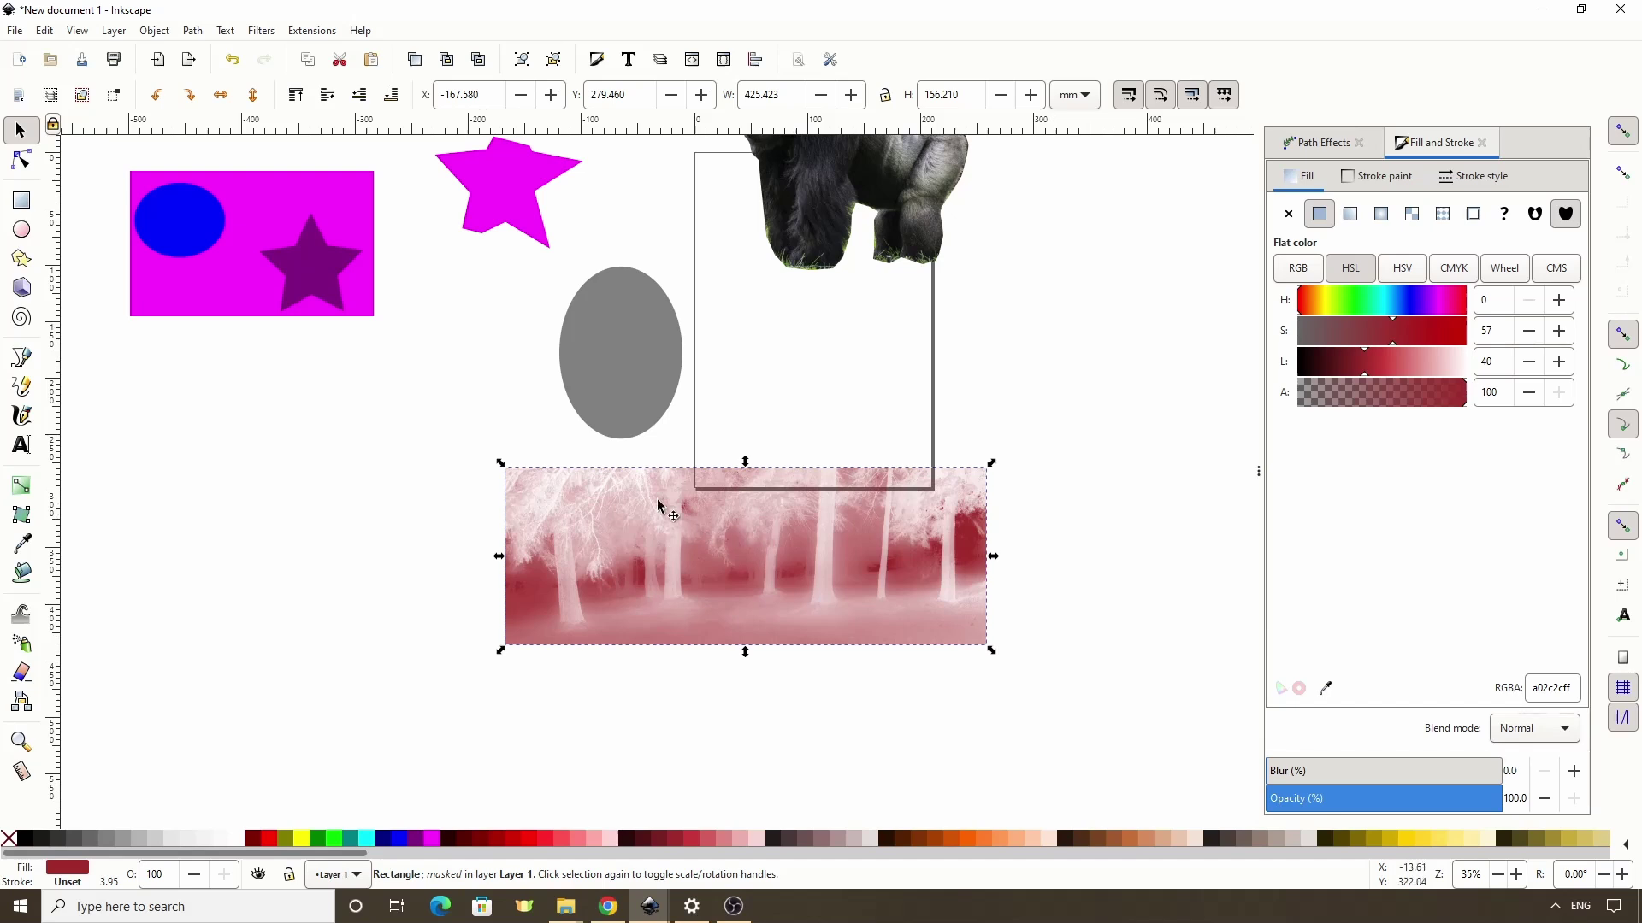
# Step: Apply Object > Mask > Set Inverse (LPE) and show the Power mask path effect settings
pyautogui.click(155, 32)
pyautogui.moveTo(208, 282)
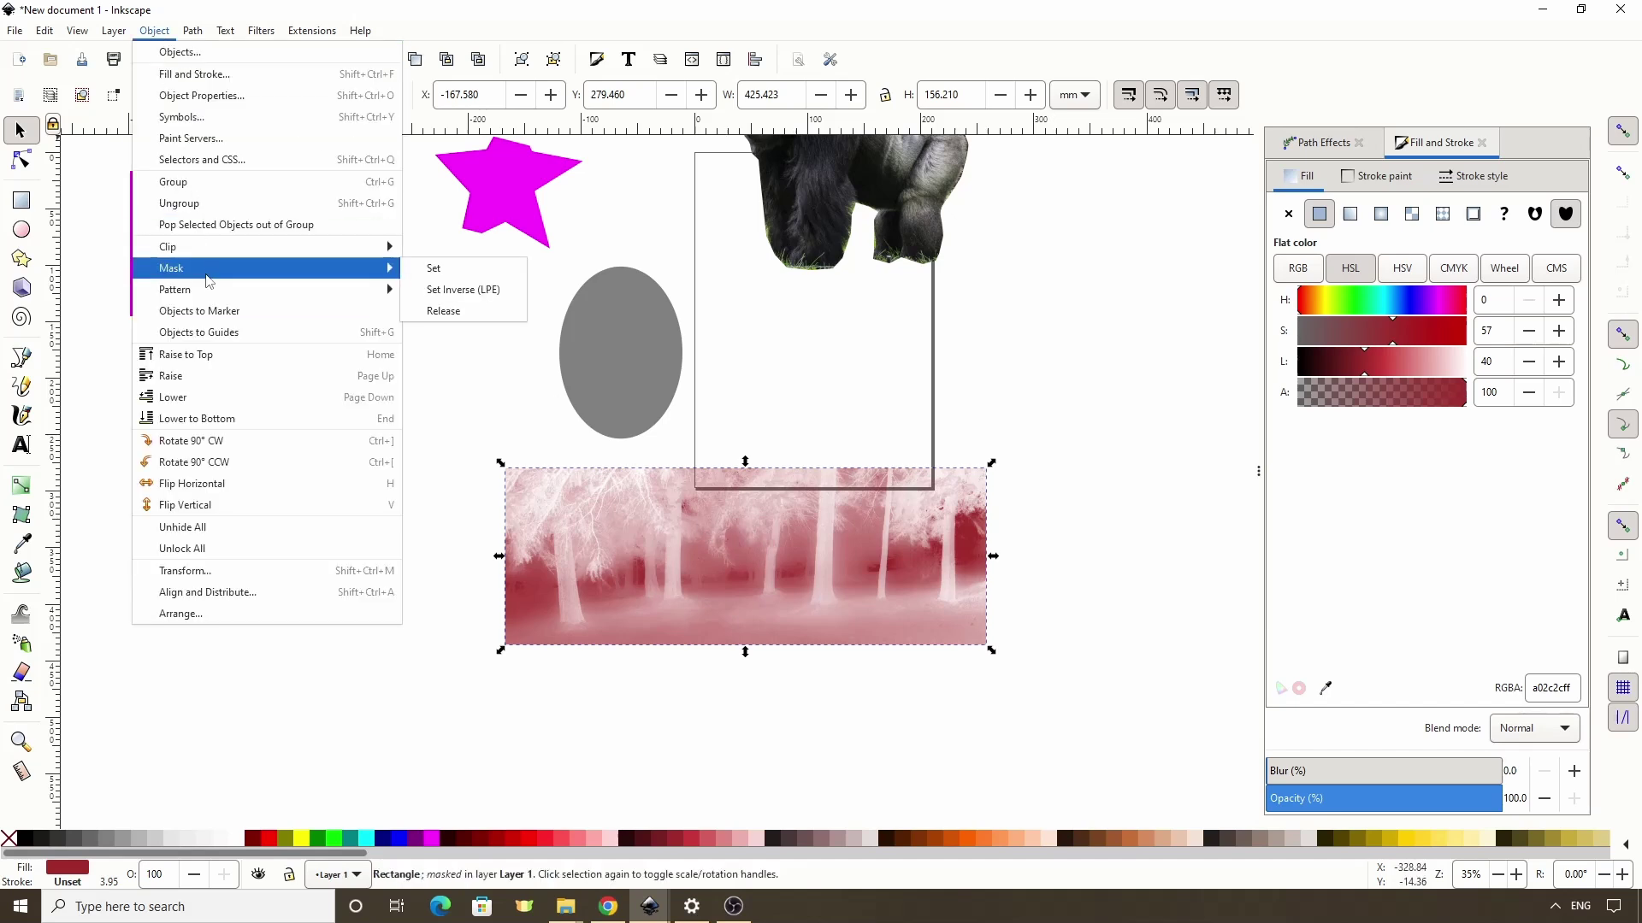
pyautogui.click(463, 289)
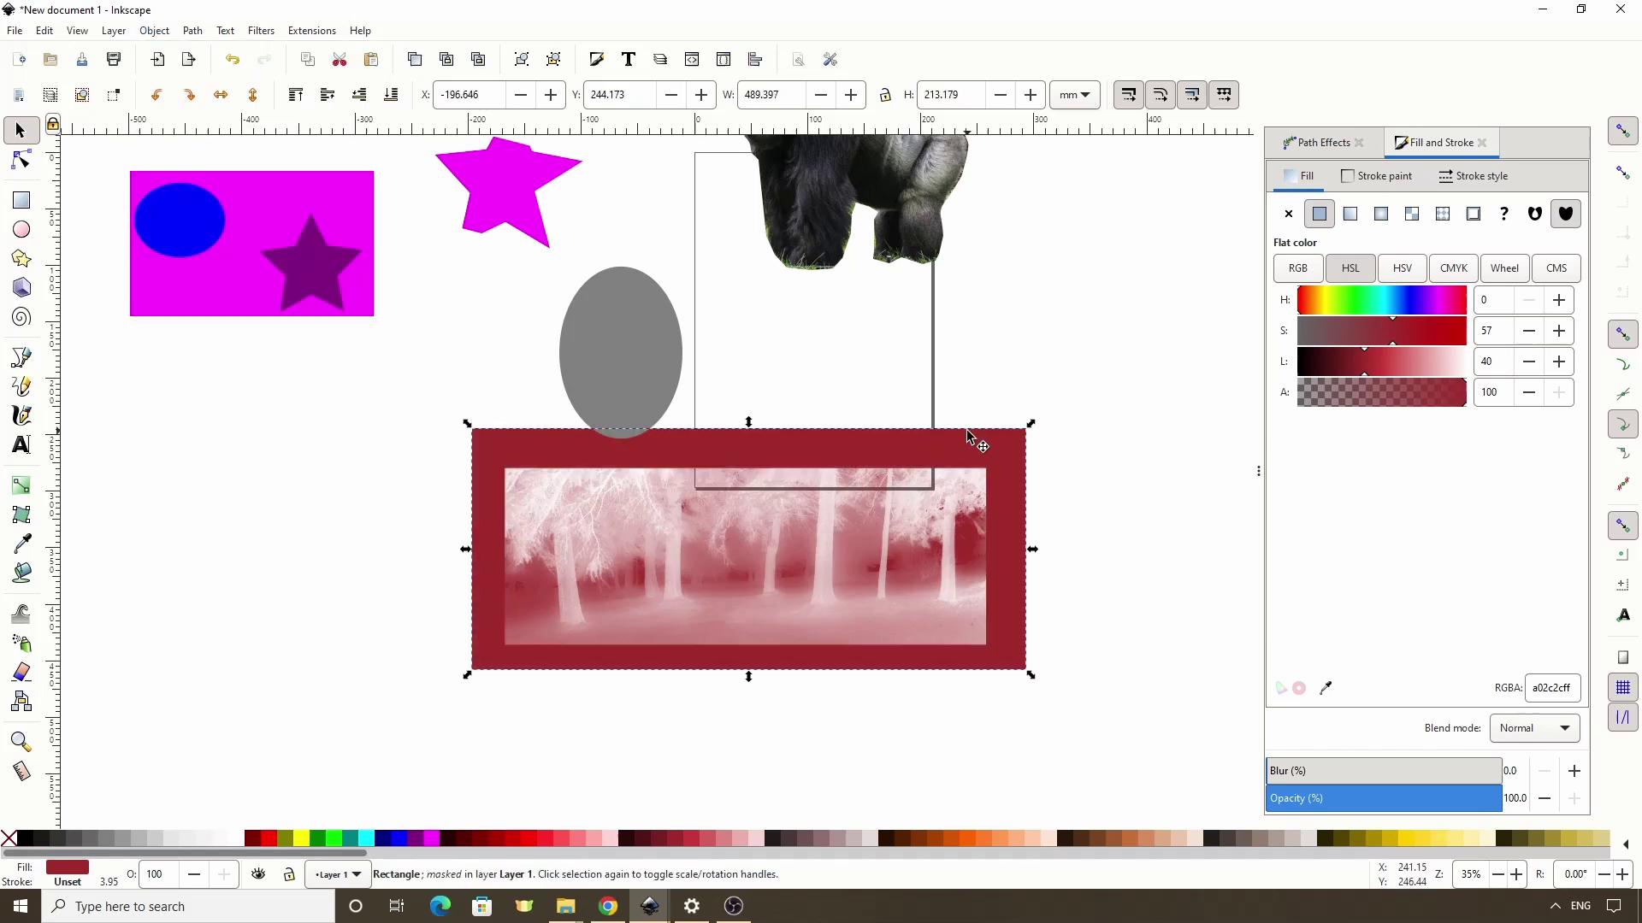
pyautogui.click(1301, 152)
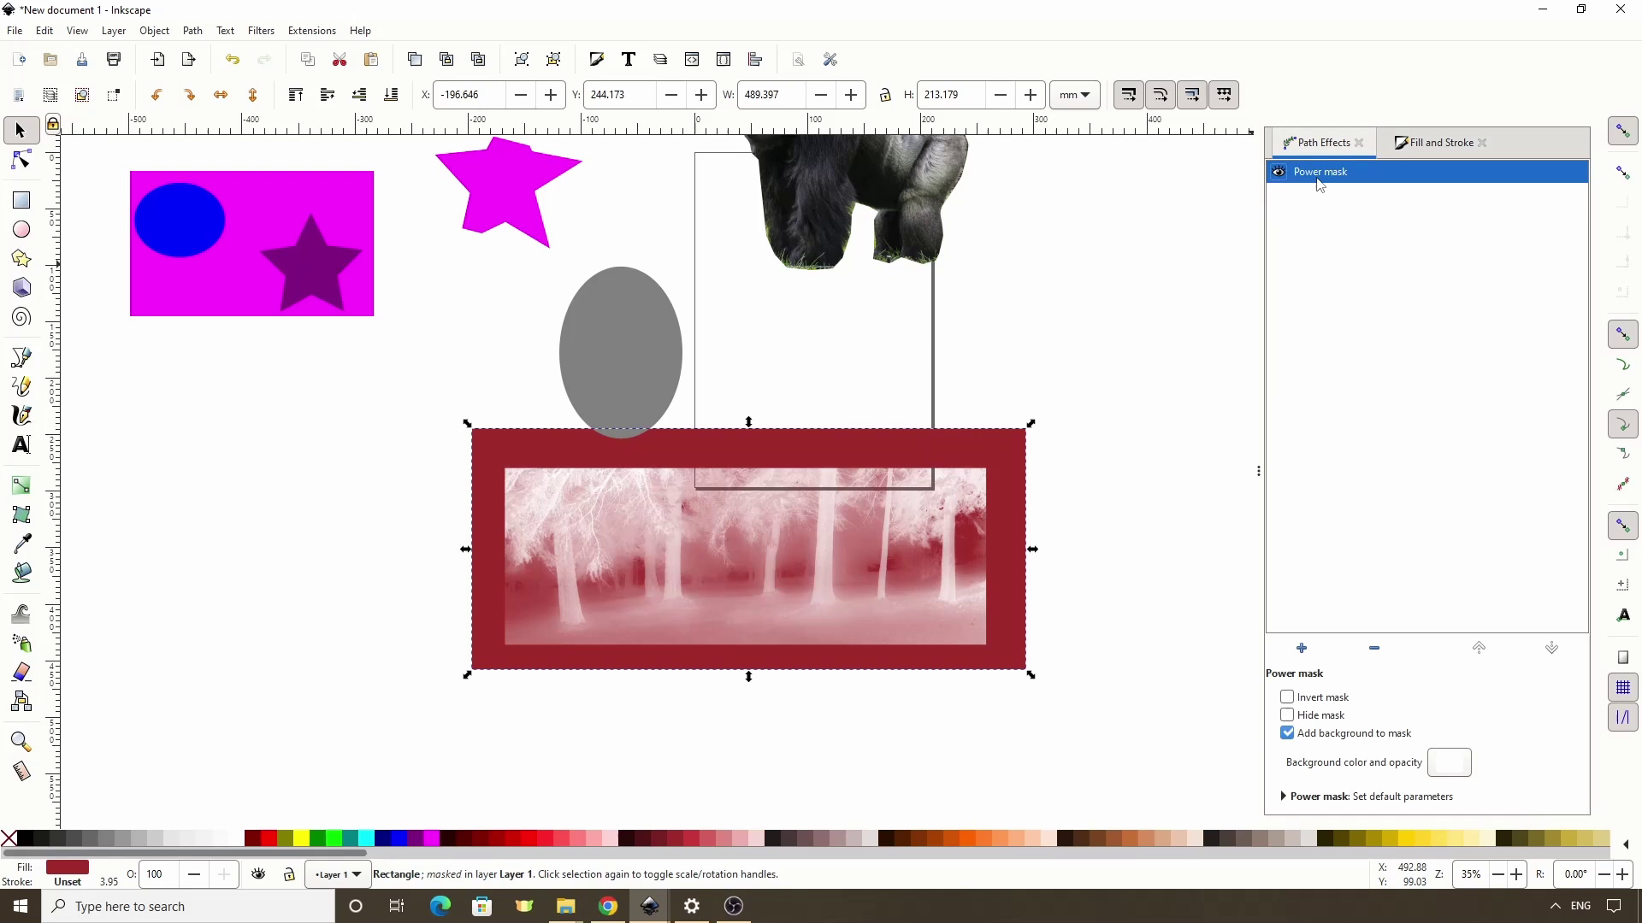
# Step: Leave Invert mask off and Add background to mask on, giving a dark red border
pyautogui.click(1288, 698)
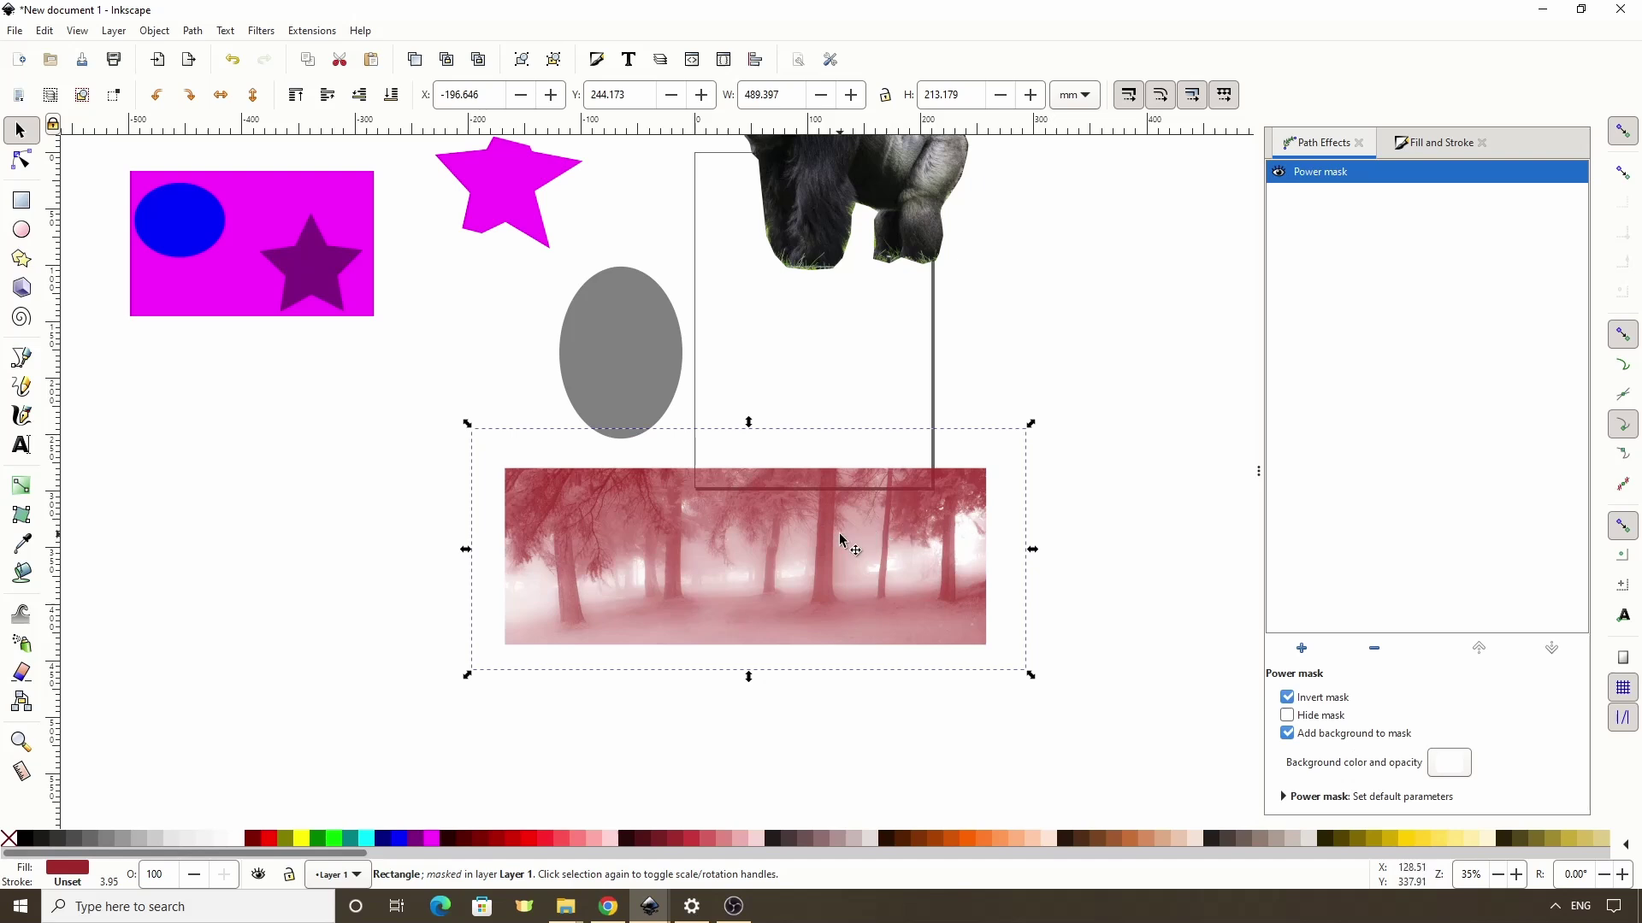
pyautogui.moveTo(802, 552)
pyautogui.mouseDown()
pyautogui.moveTo(428, 330)
pyautogui.moveTo(769, 438)
pyautogui.moveTo(823, 558)
pyautogui.mouseUp()
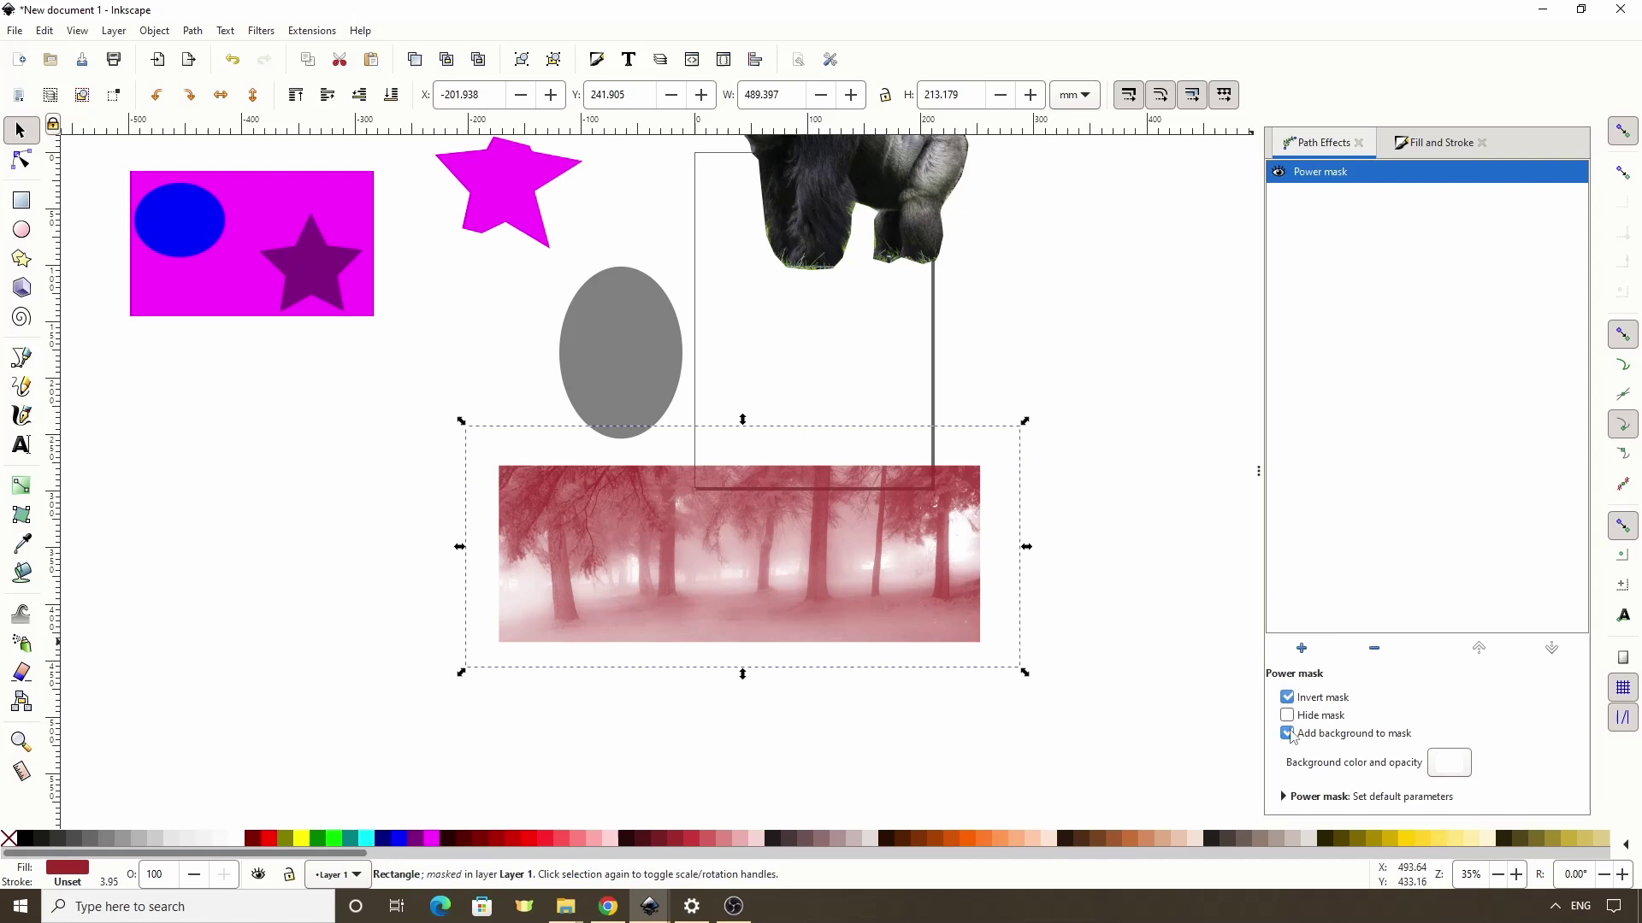
pyautogui.click(1287, 699)
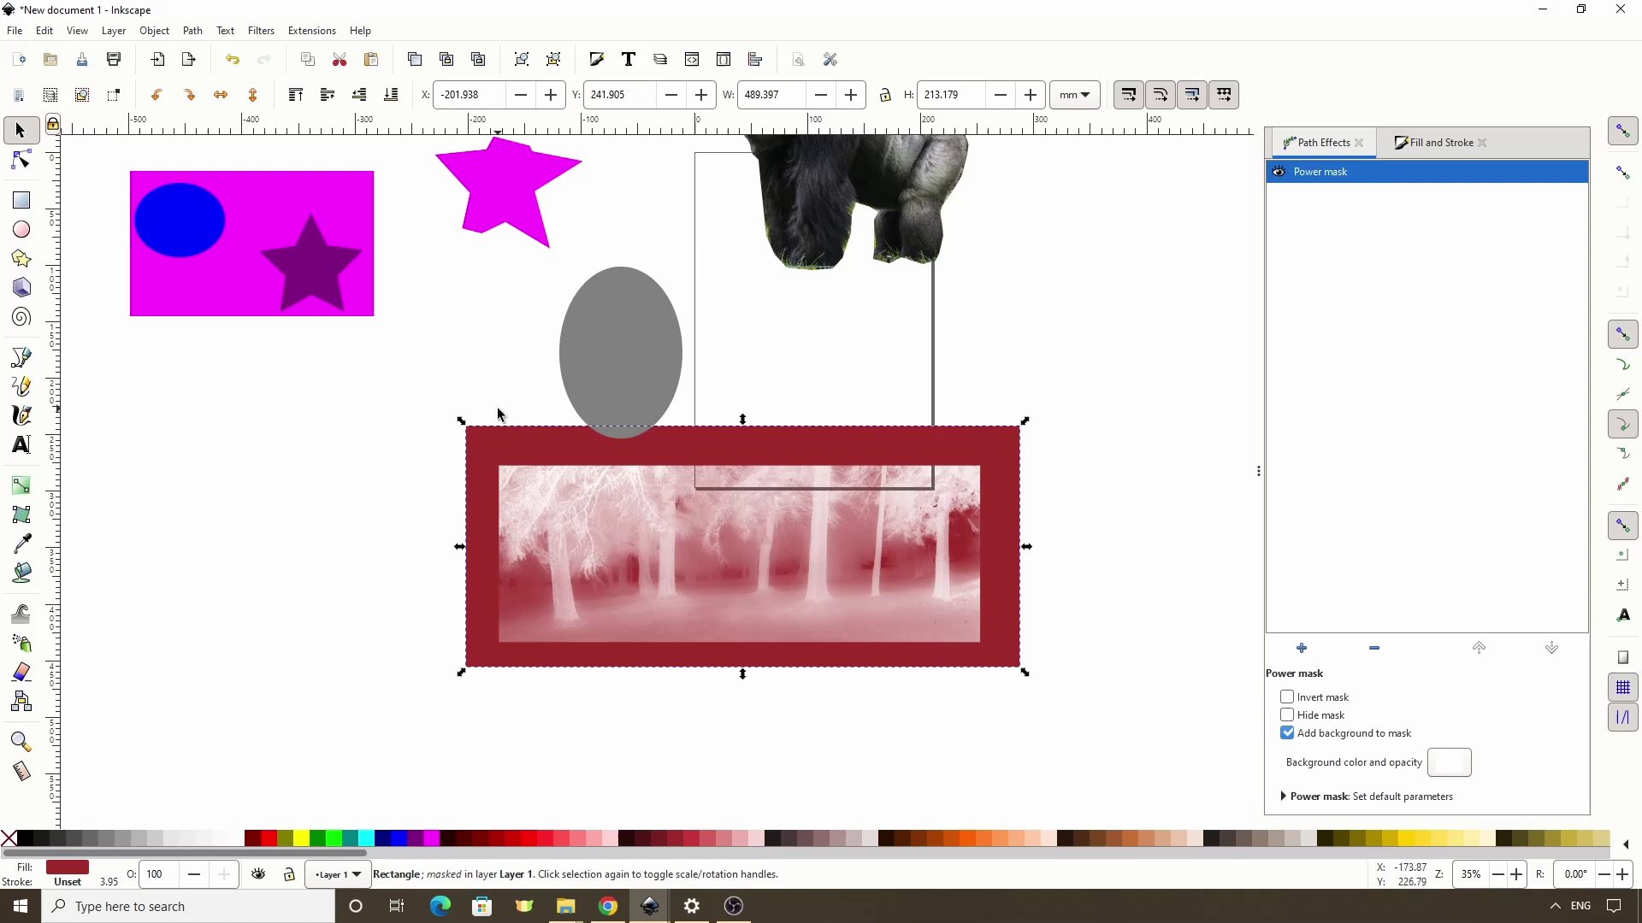
pyautogui.click(1298, 737)
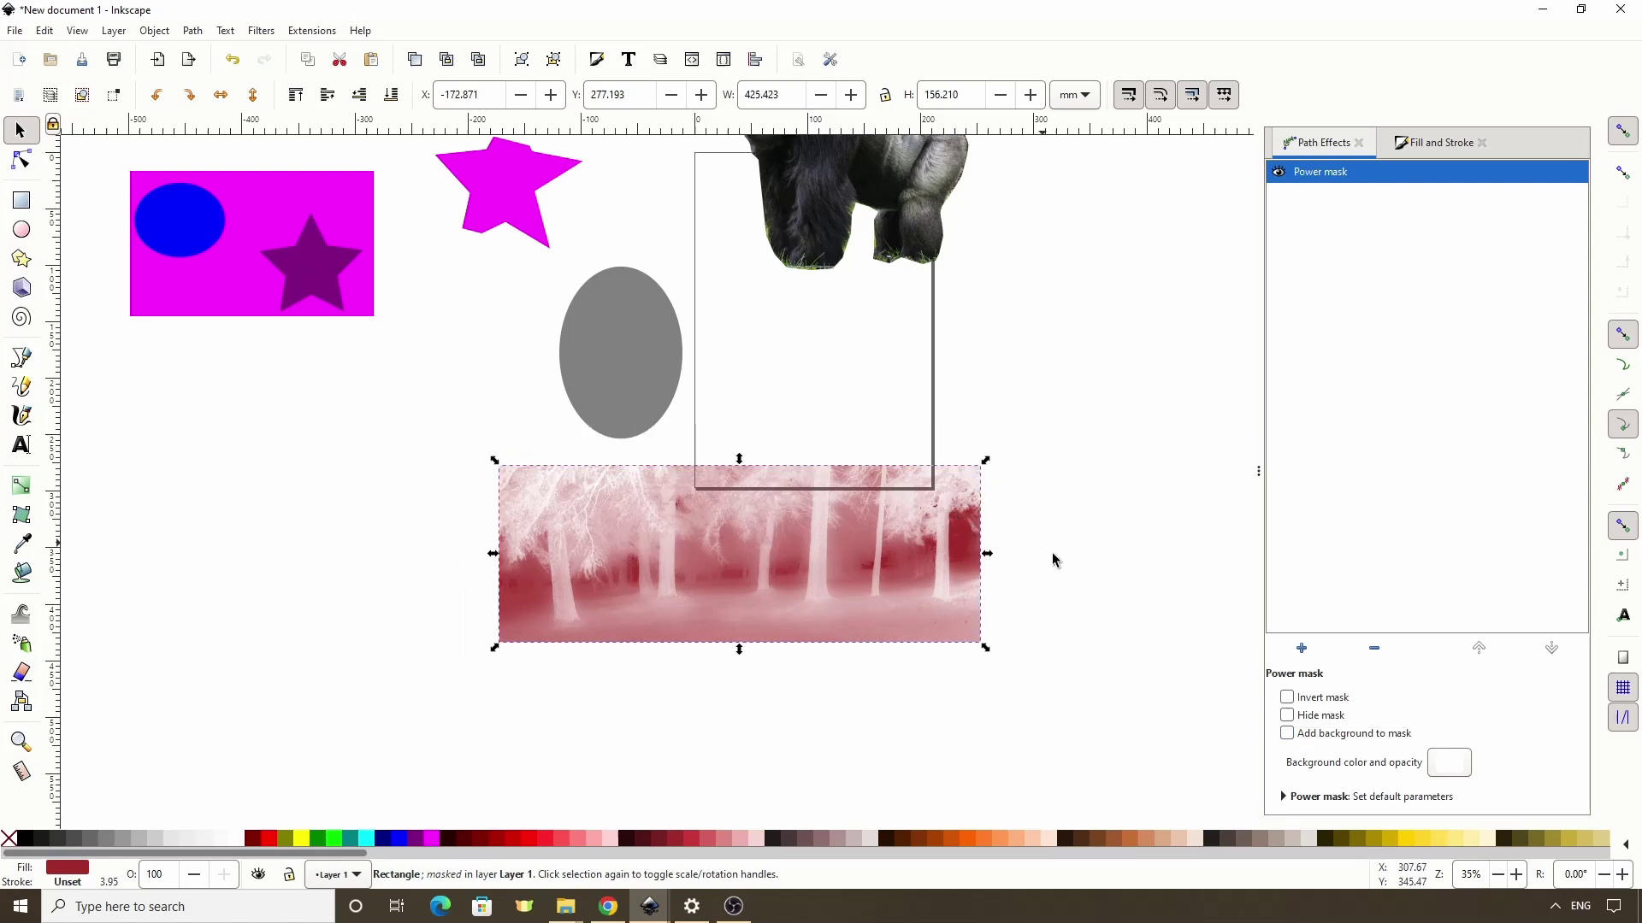
pyautogui.click(1288, 734)
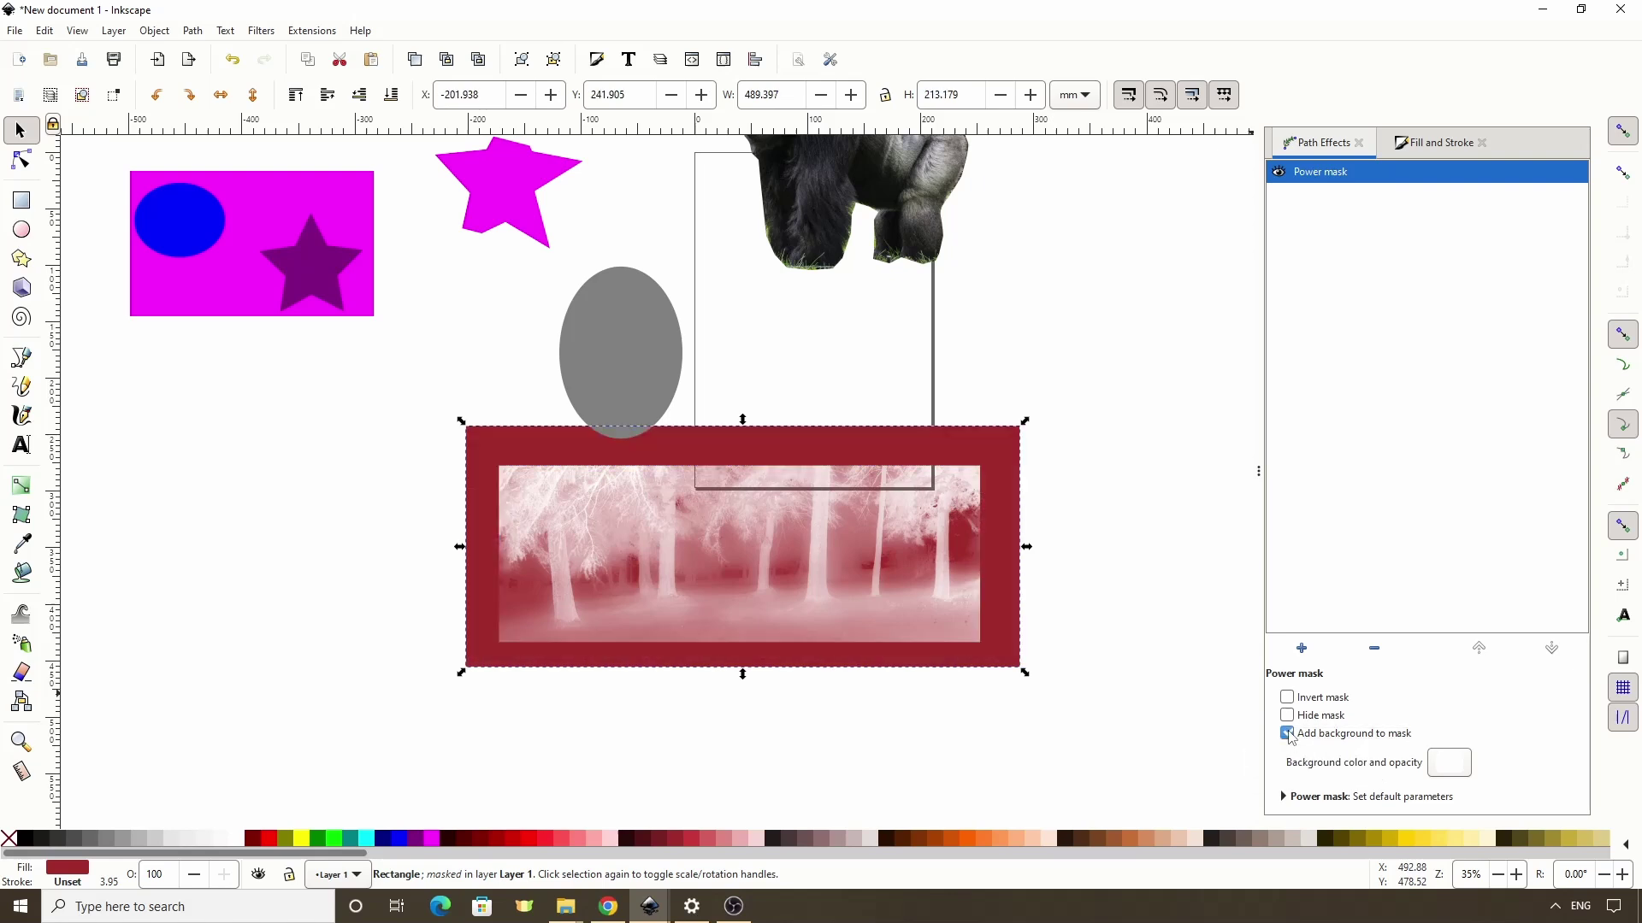
# Step: Set the Power mask background colour to teal (36a1a6ff) by adjusting its HSL sliders
pyautogui.click(1447, 772)
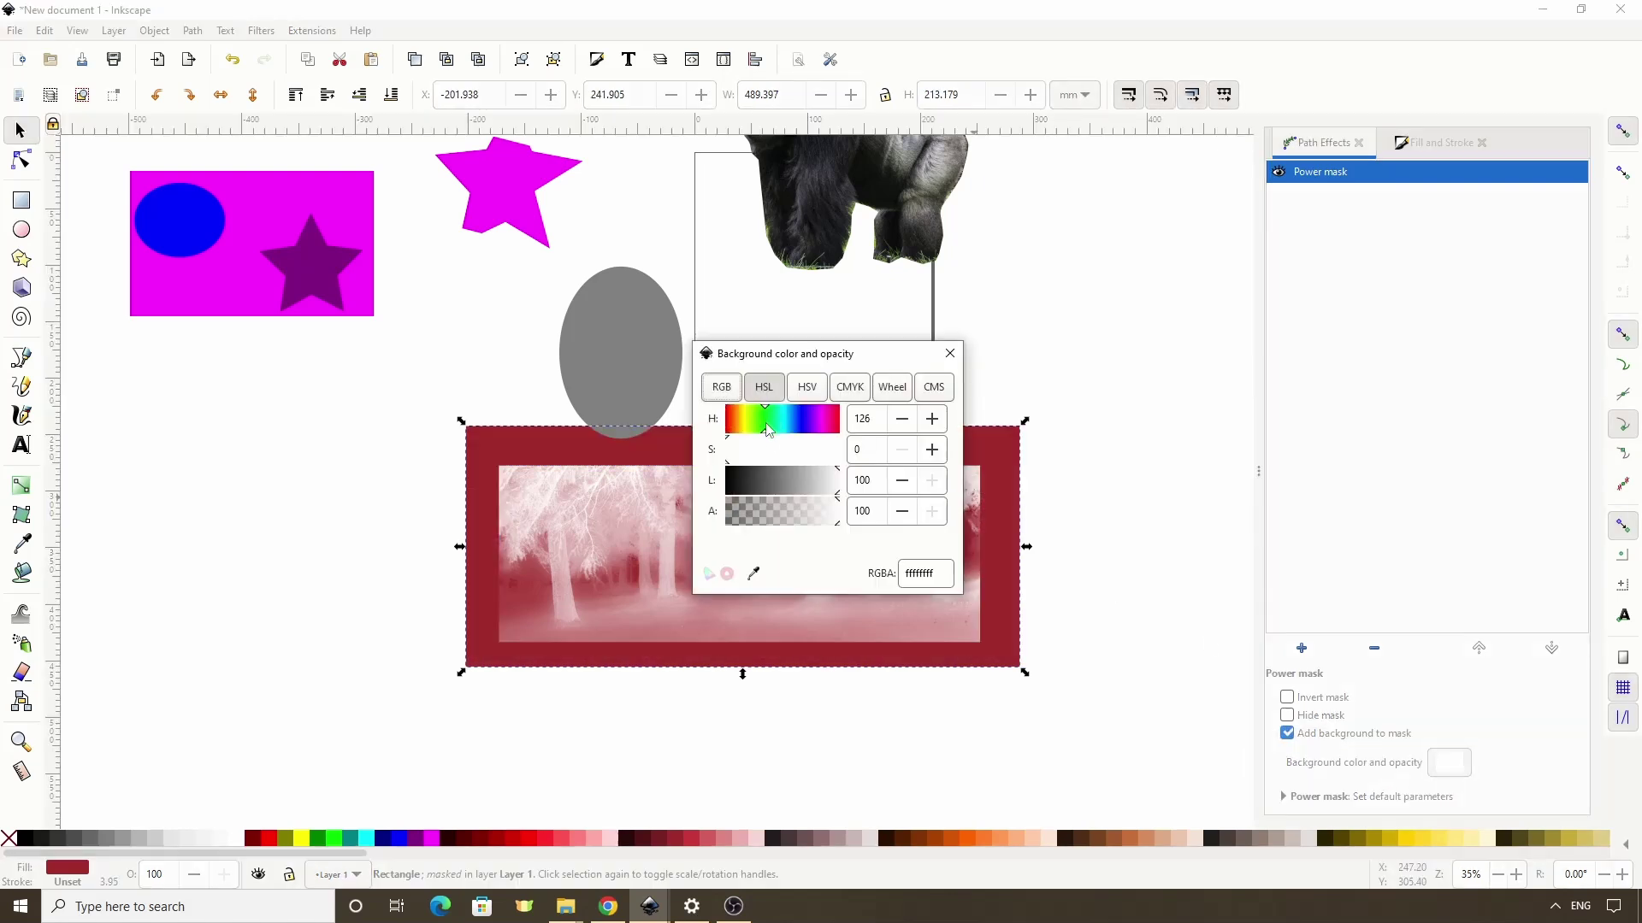
pyautogui.click(779, 460)
pyautogui.click(778, 483)
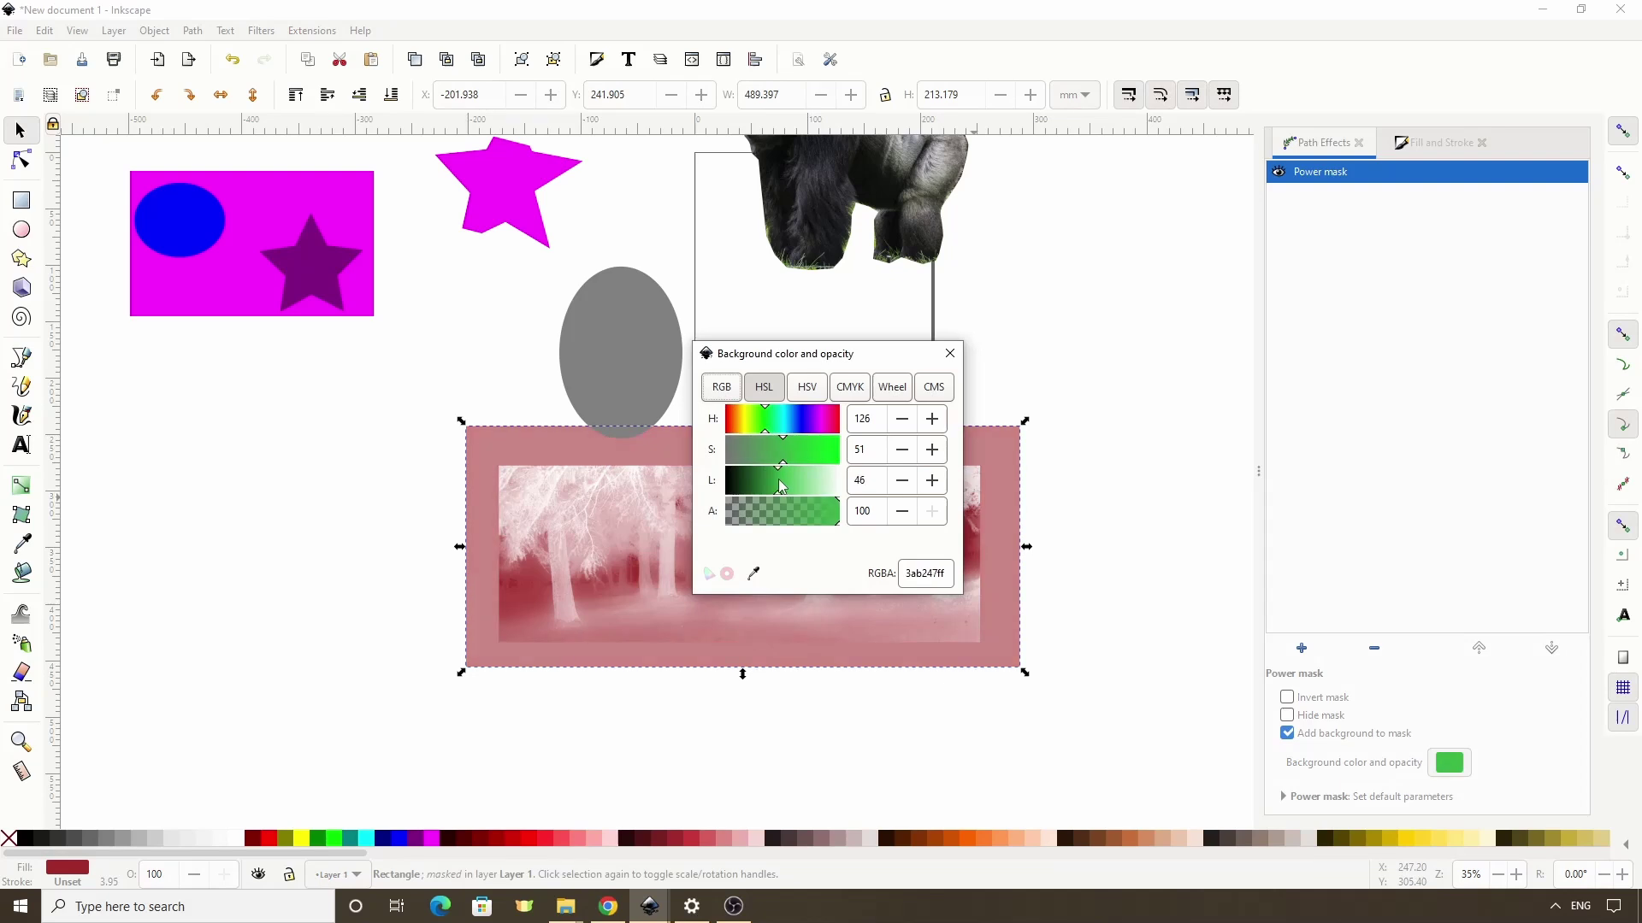
pyautogui.click(783, 434)
pyautogui.moveTo(788, 479)
pyautogui.mouseDown()
pyautogui.moveTo(733, 482)
pyautogui.moveTo(778, 481)
pyautogui.mouseUp()
pyautogui.click(951, 354)
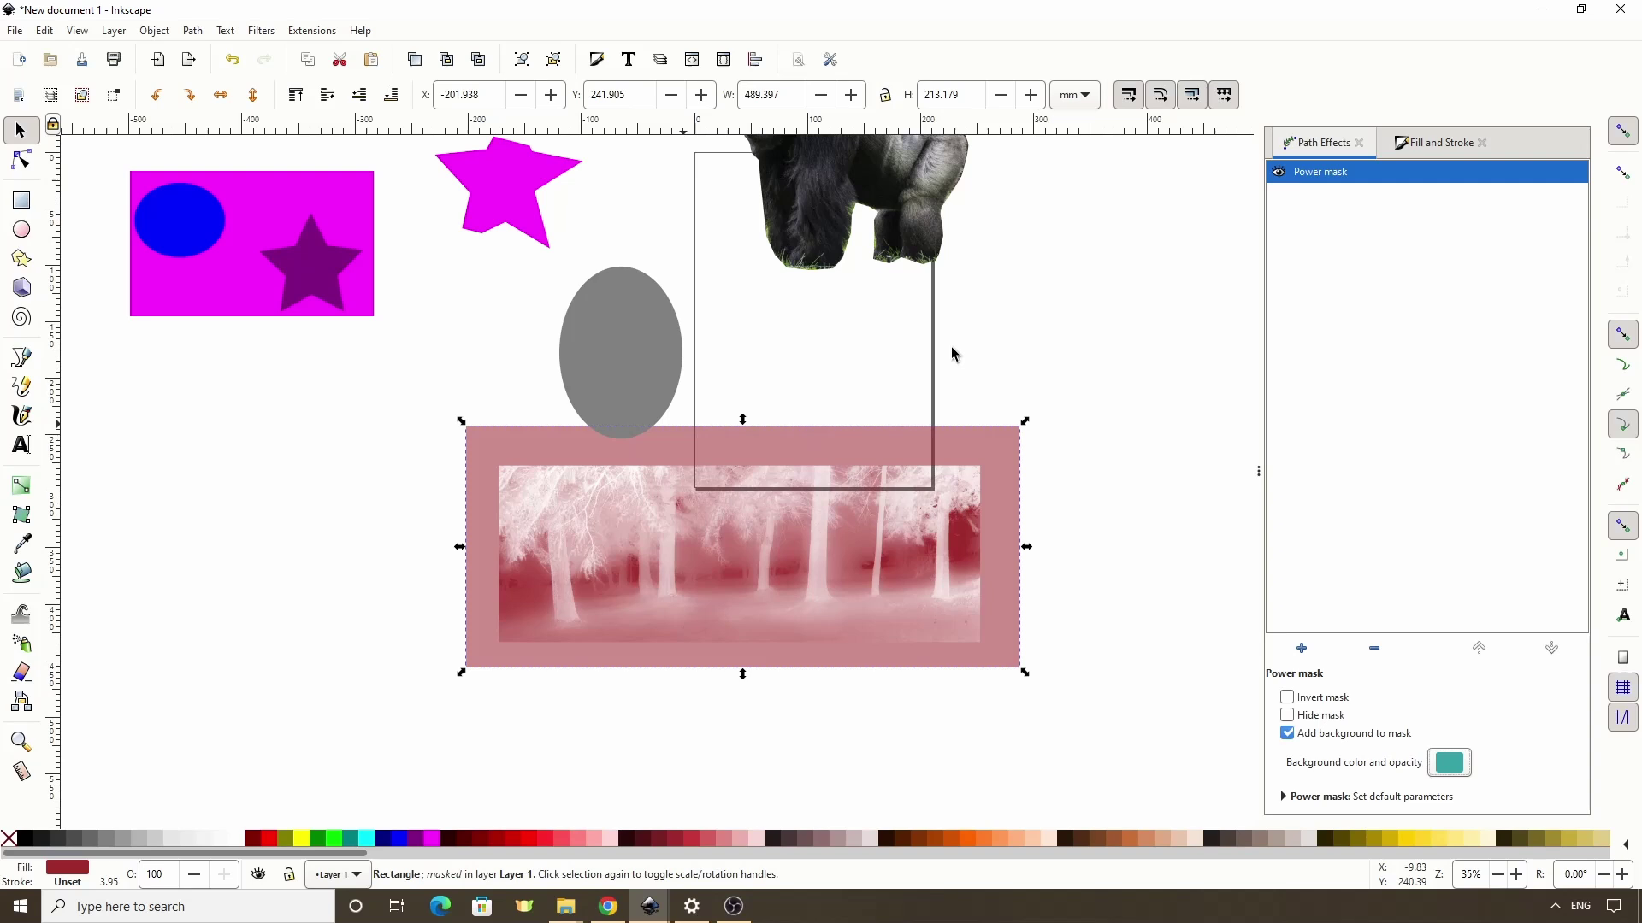
# Step: Shift the gorilla up and right, then draw a flat ellipse under its feet
pyautogui.moveTo(975, 318); pyautogui.dragTo(916, 451)
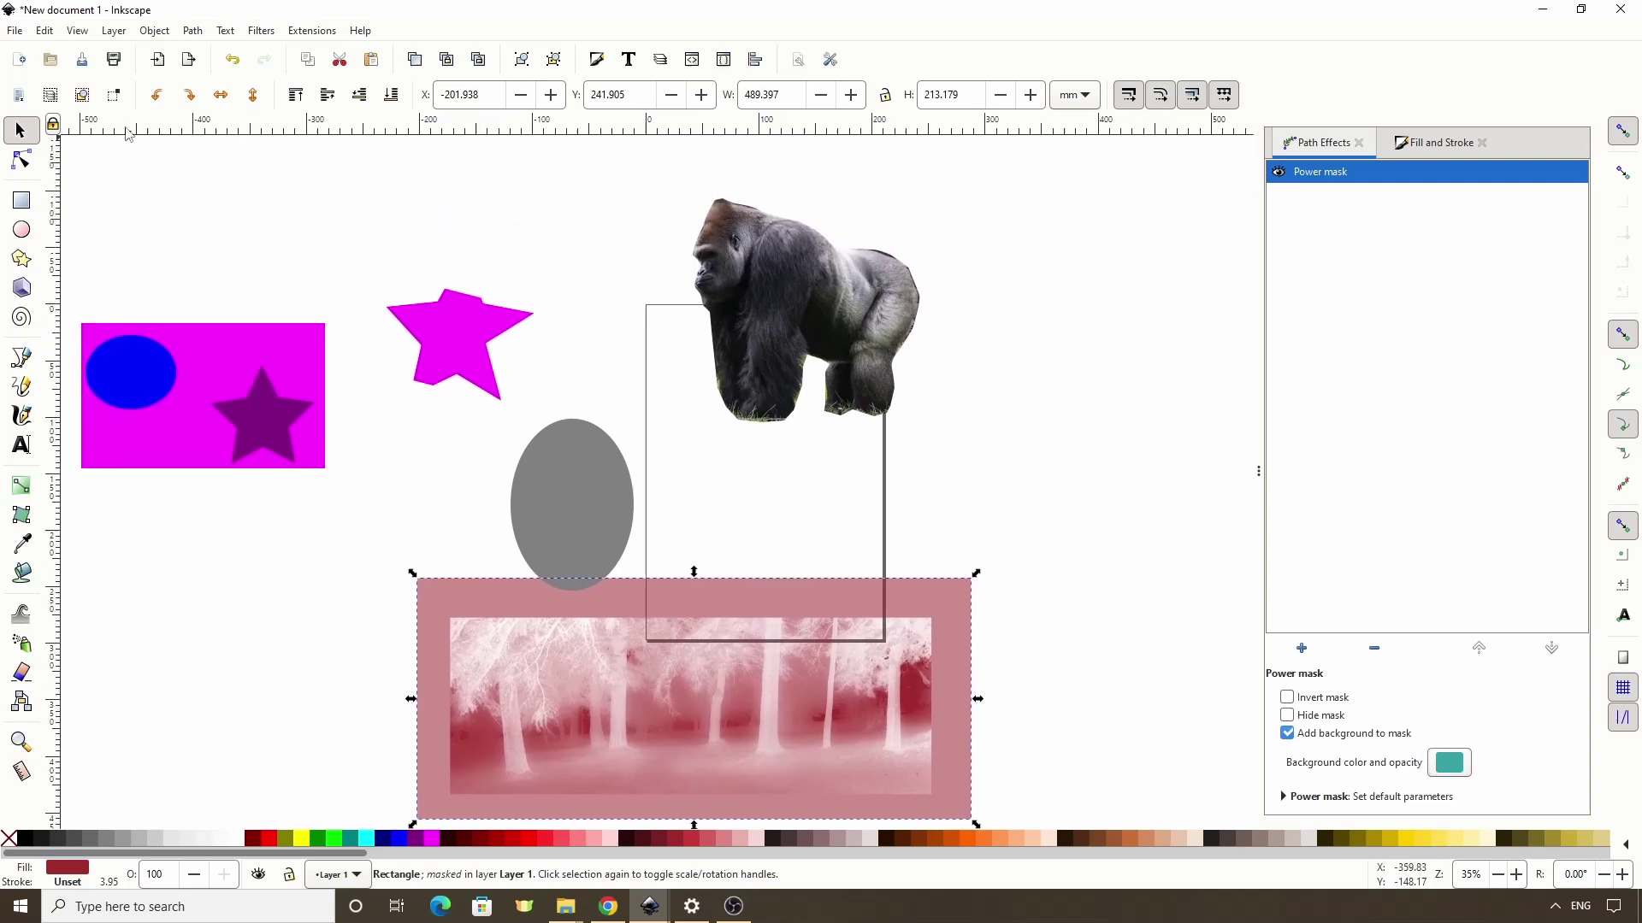
pyautogui.moveTo(765, 226); pyautogui.dragTo(850, 186)
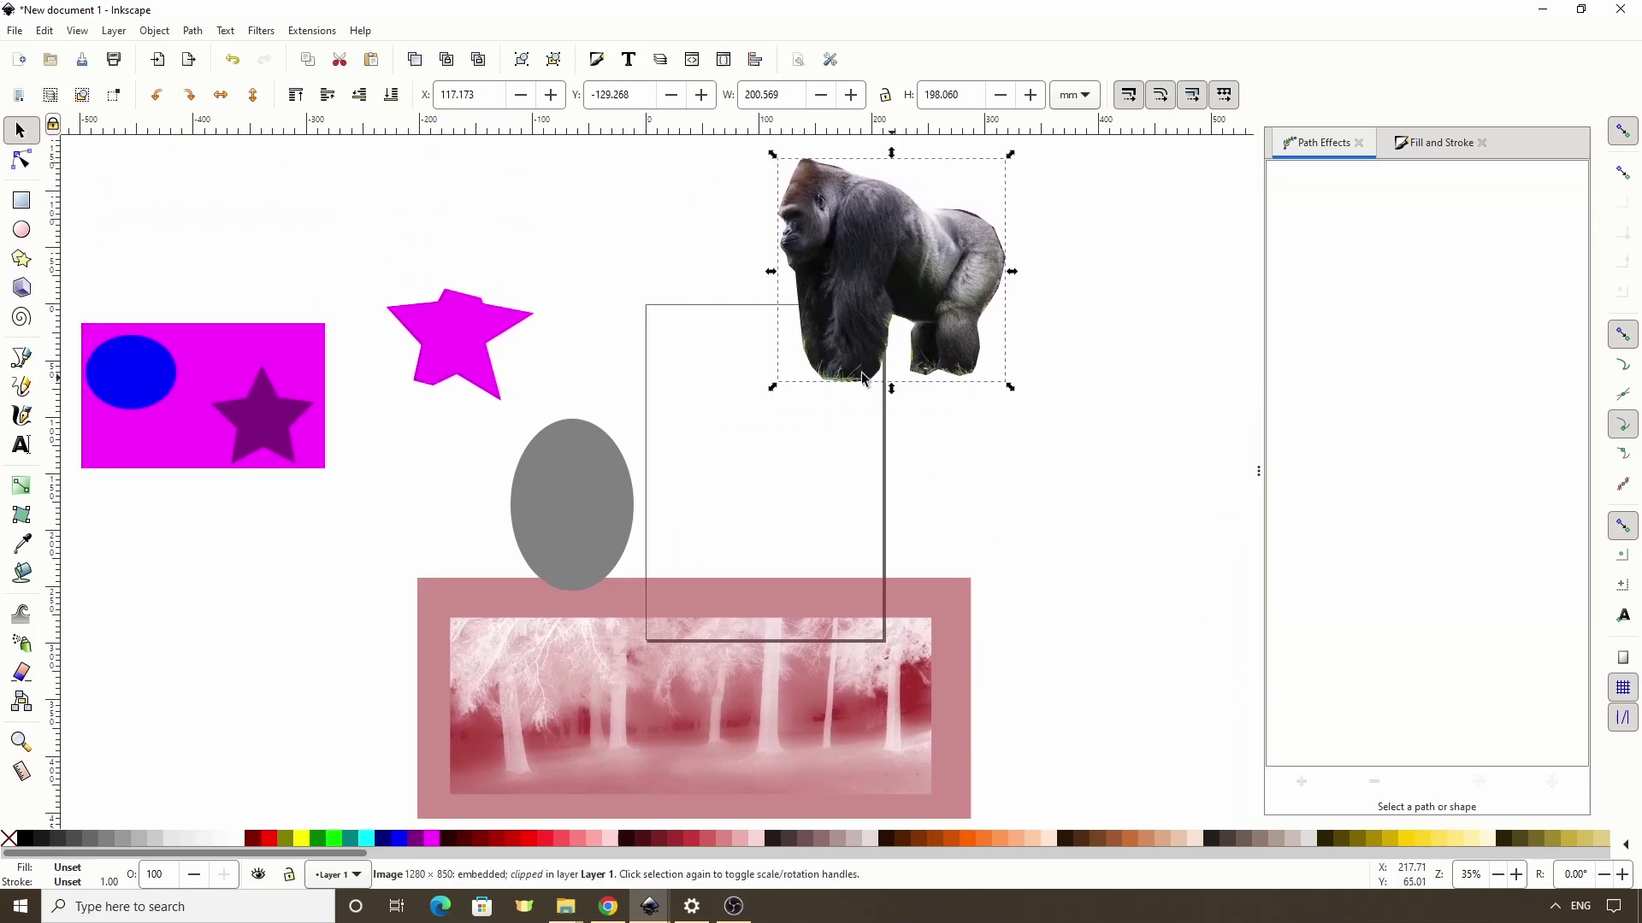
pyautogui.click(22, 229)
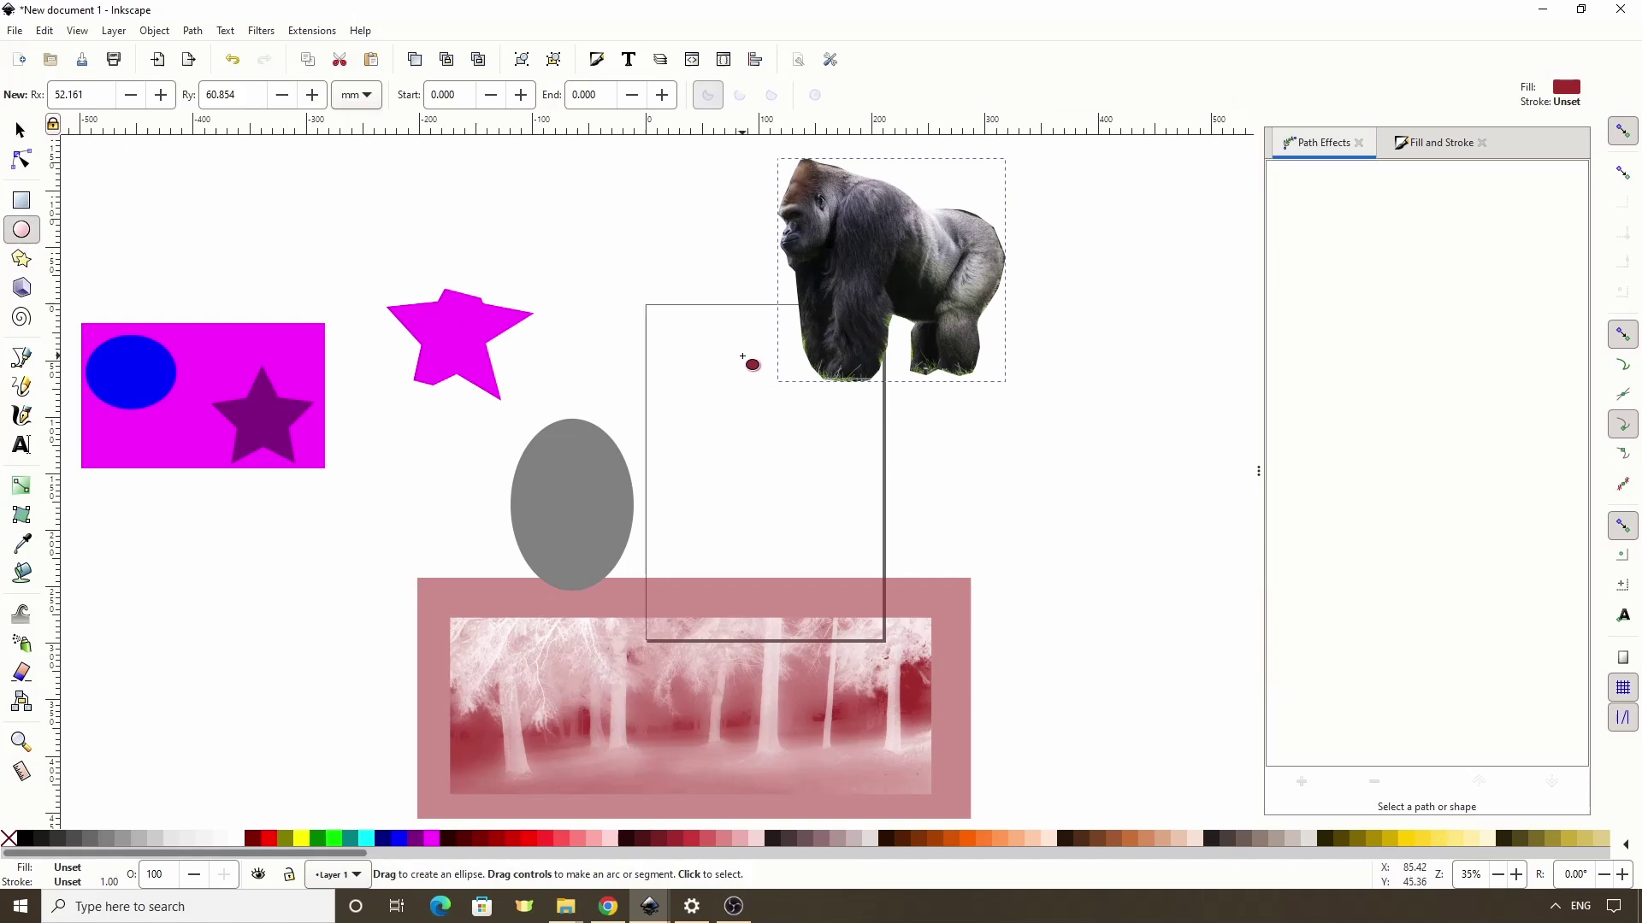
pyautogui.moveTo(721, 344); pyautogui.dragTo(1049, 409)
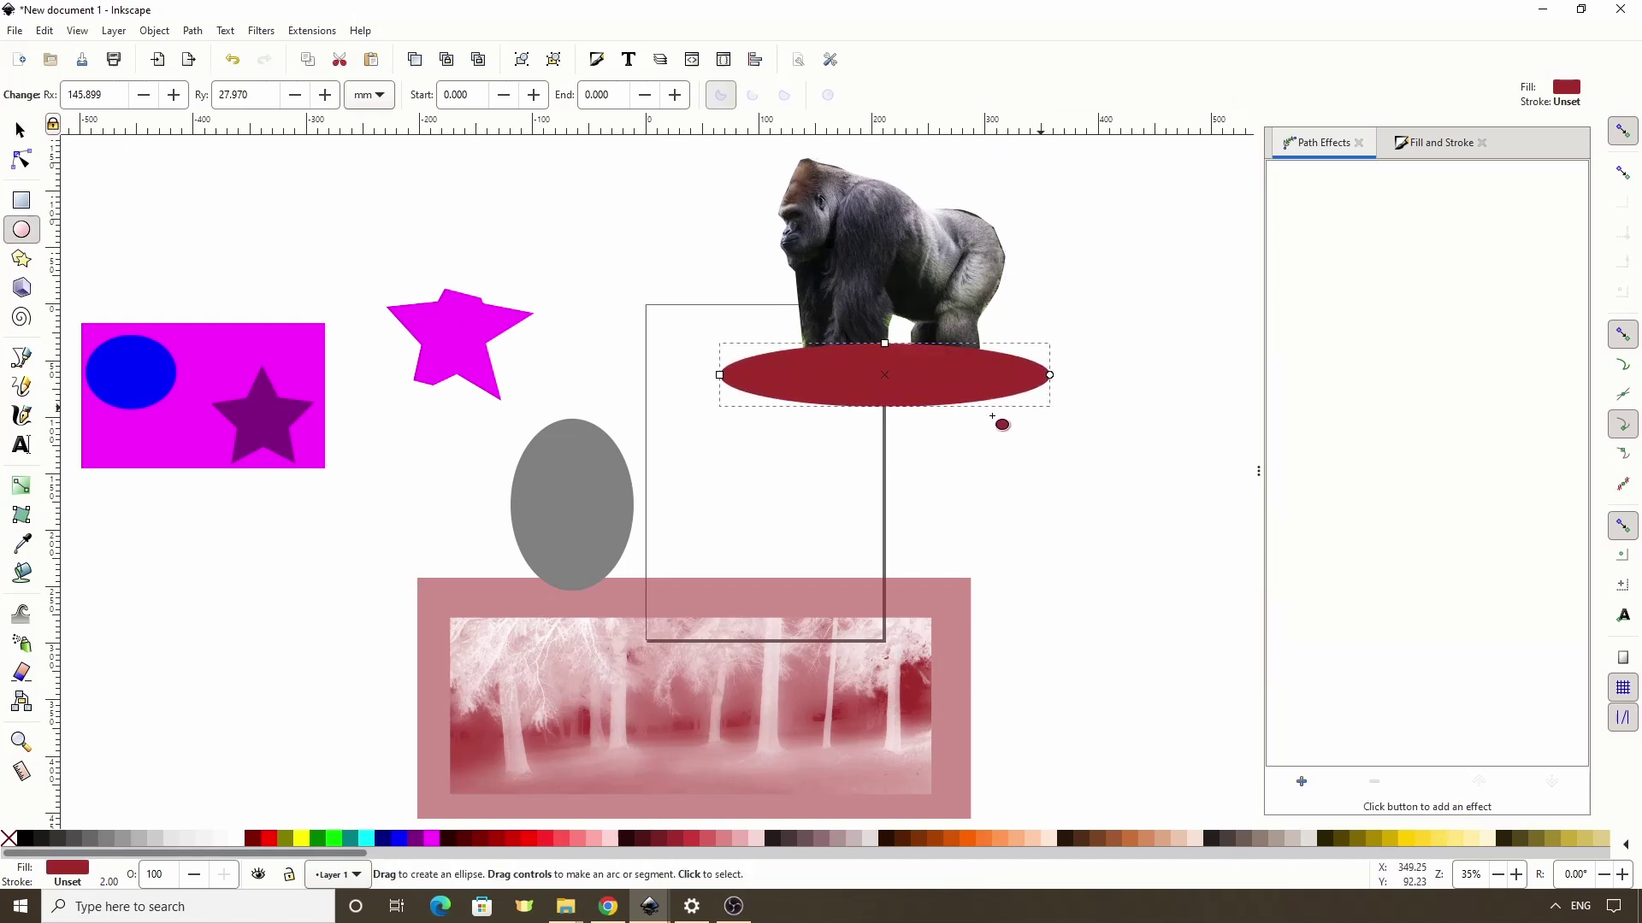
# Step: Fill the ellipse with a black radial gradient and lower it one step behind the gorilla
pyautogui.click(25, 839)
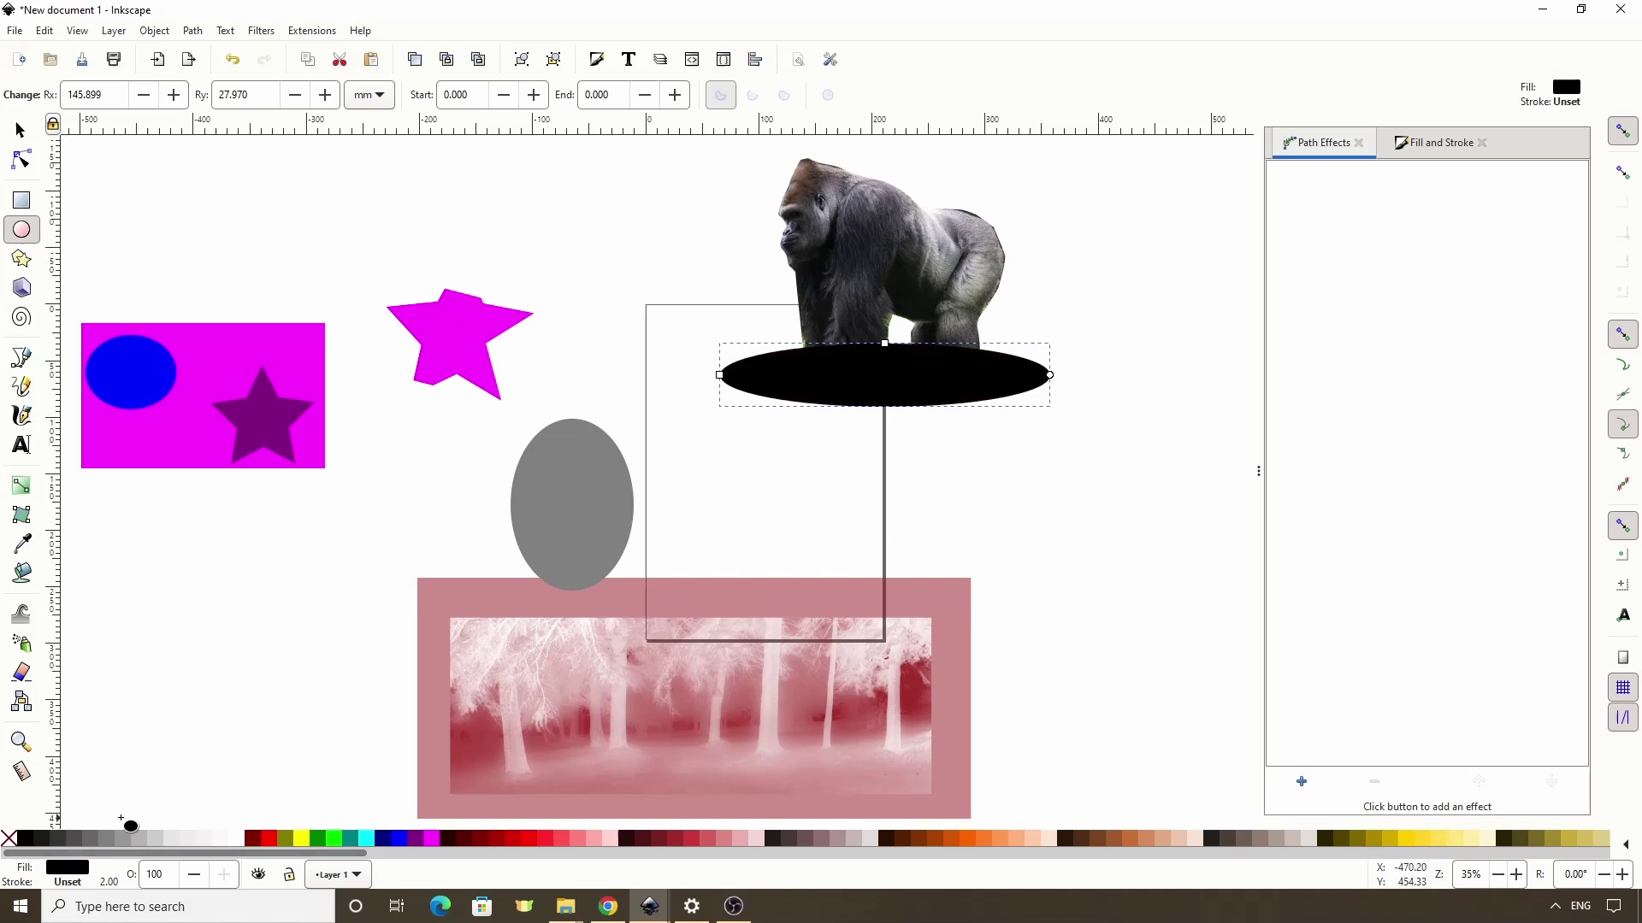
pyautogui.click(1439, 143)
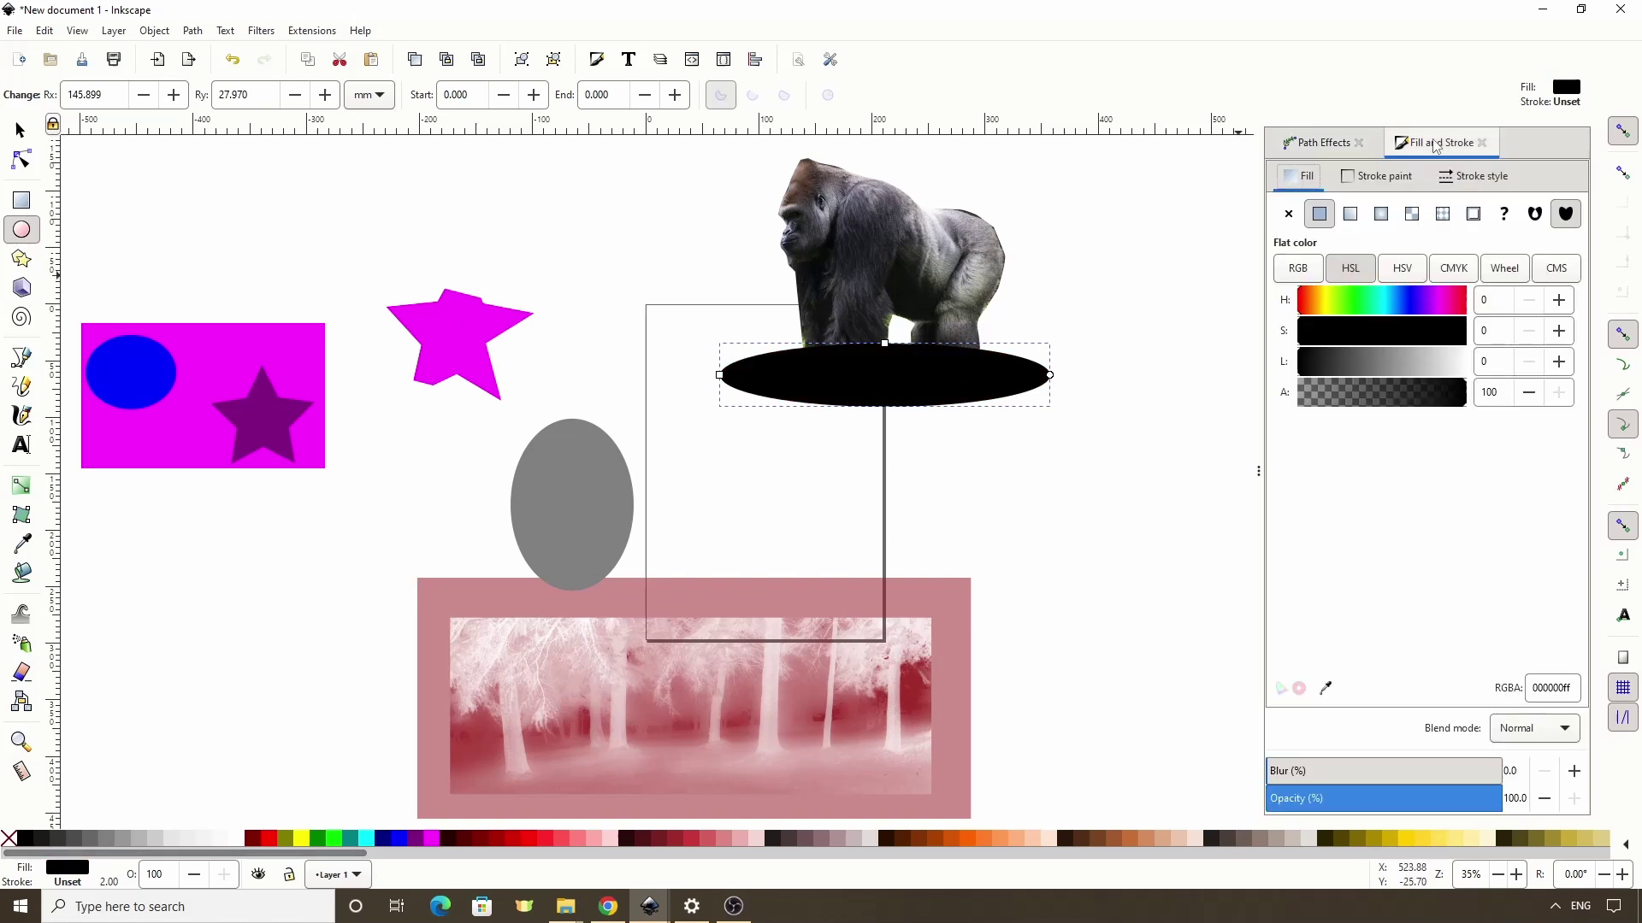
pyautogui.click(1382, 214)
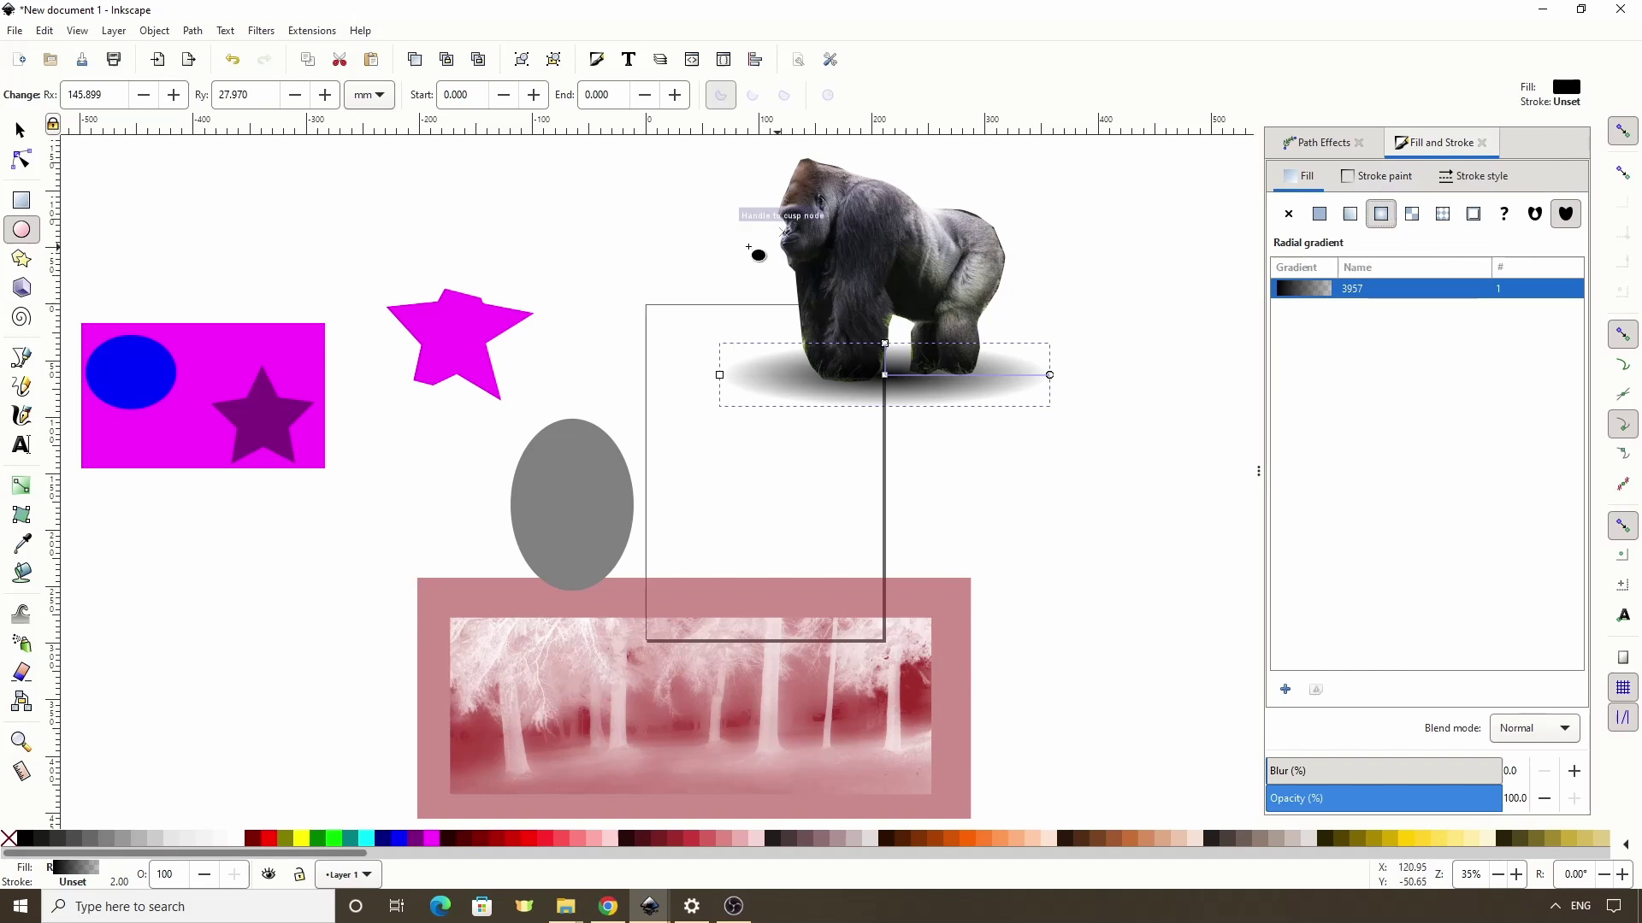
pyautogui.click(19, 131)
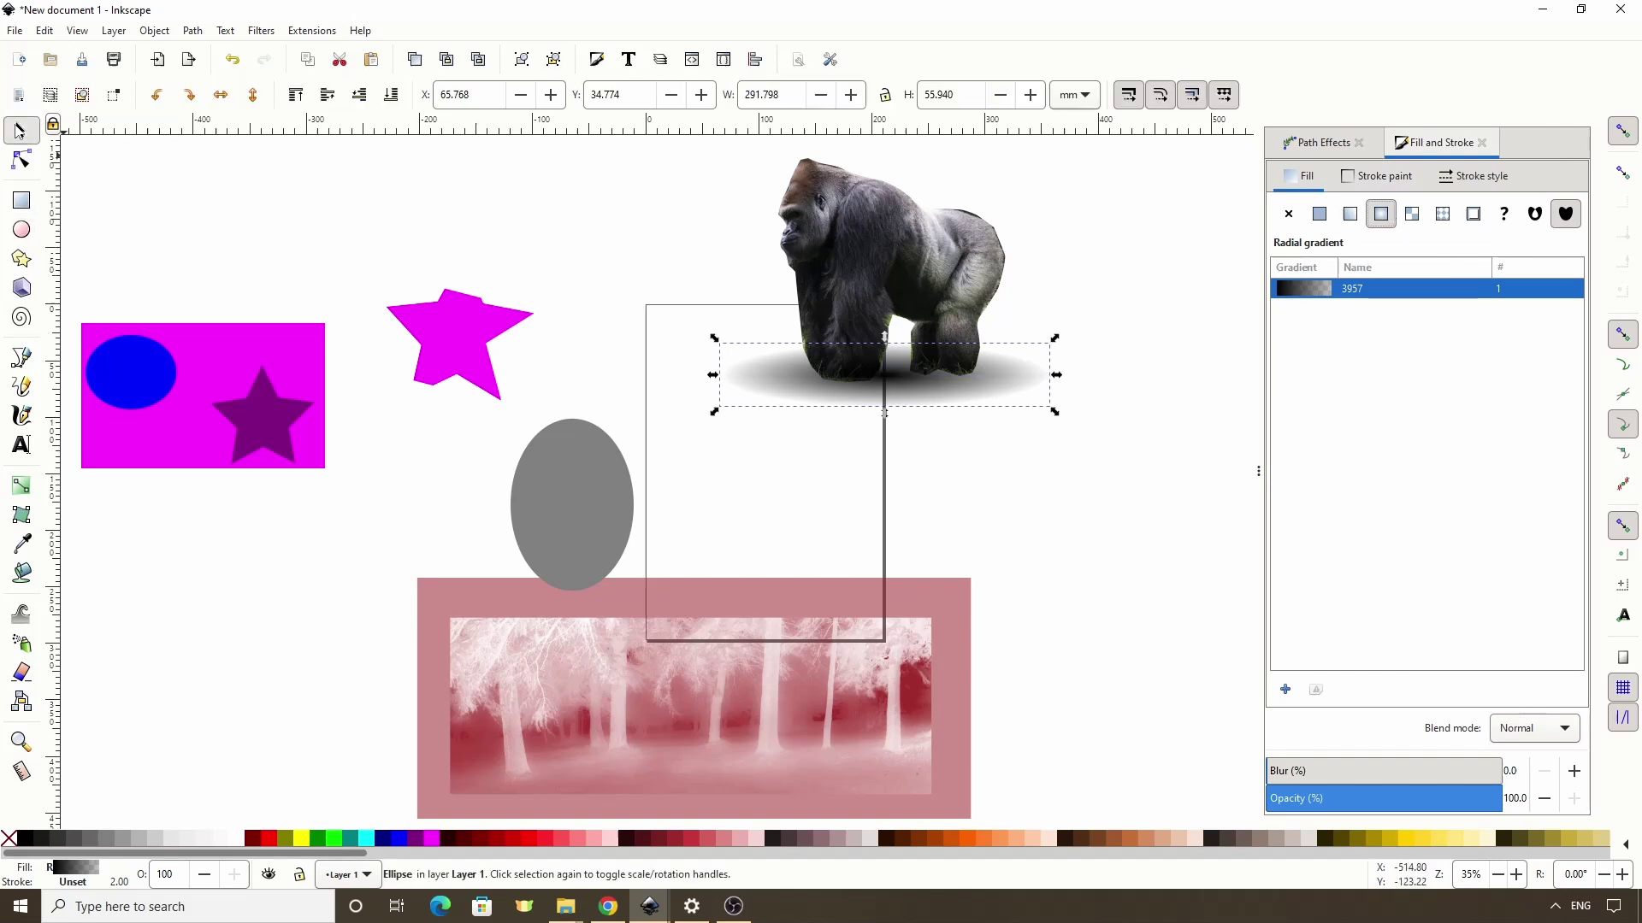
pyautogui.click(367, 103)
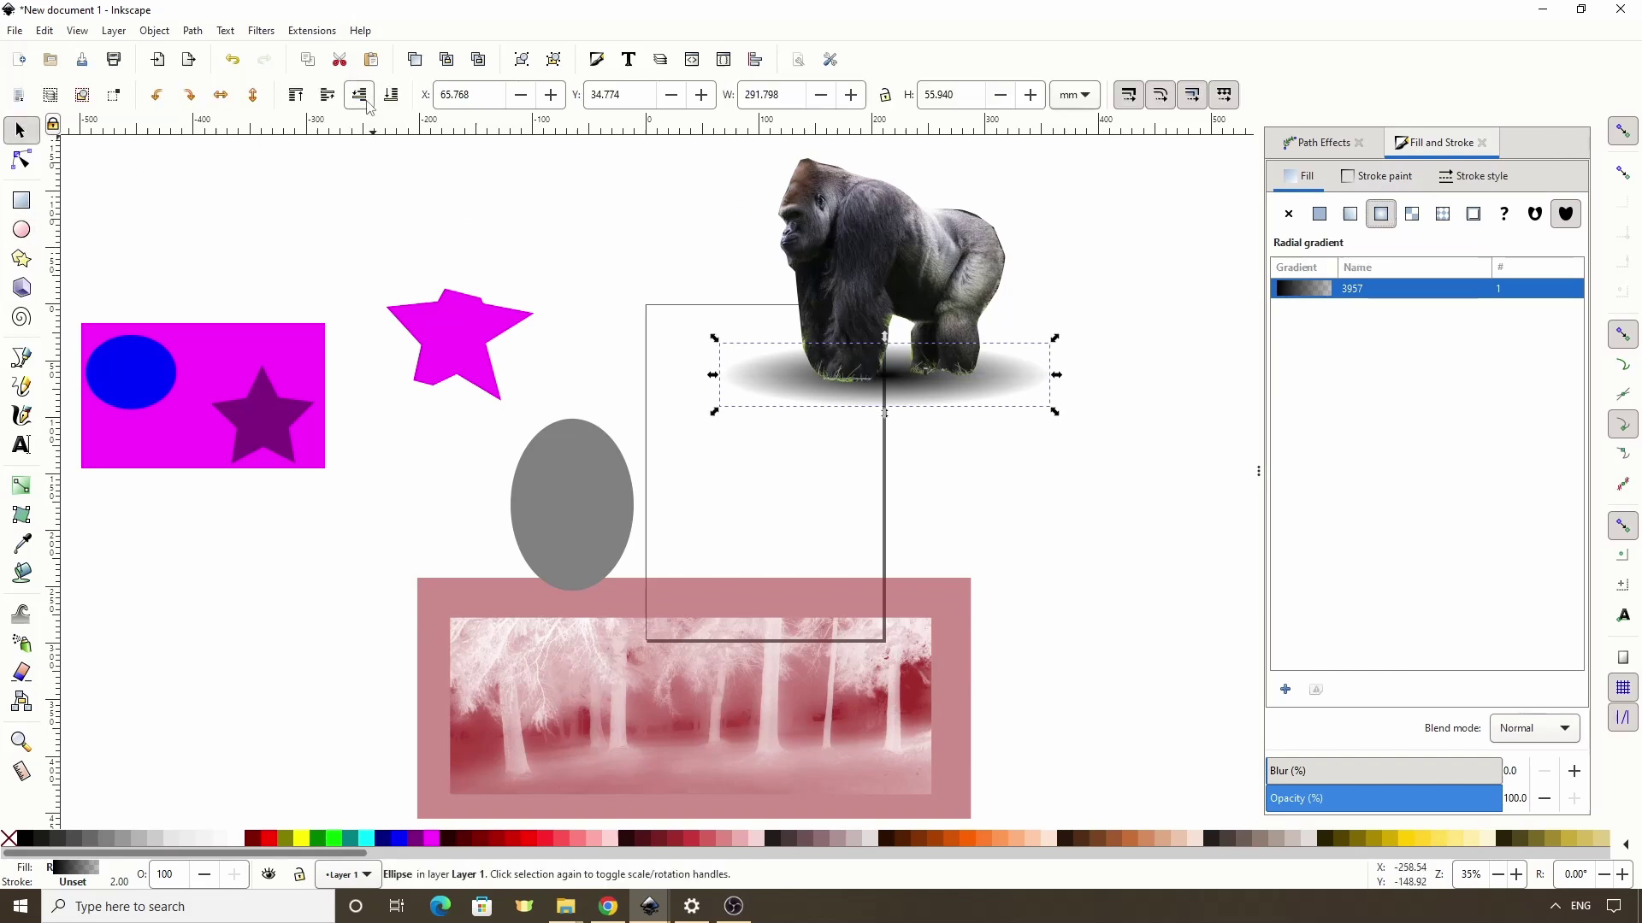
# Step: Flip the gorilla vertically, move it straight below the original, and lower it behind the shadow
pyautogui.click(913, 257)
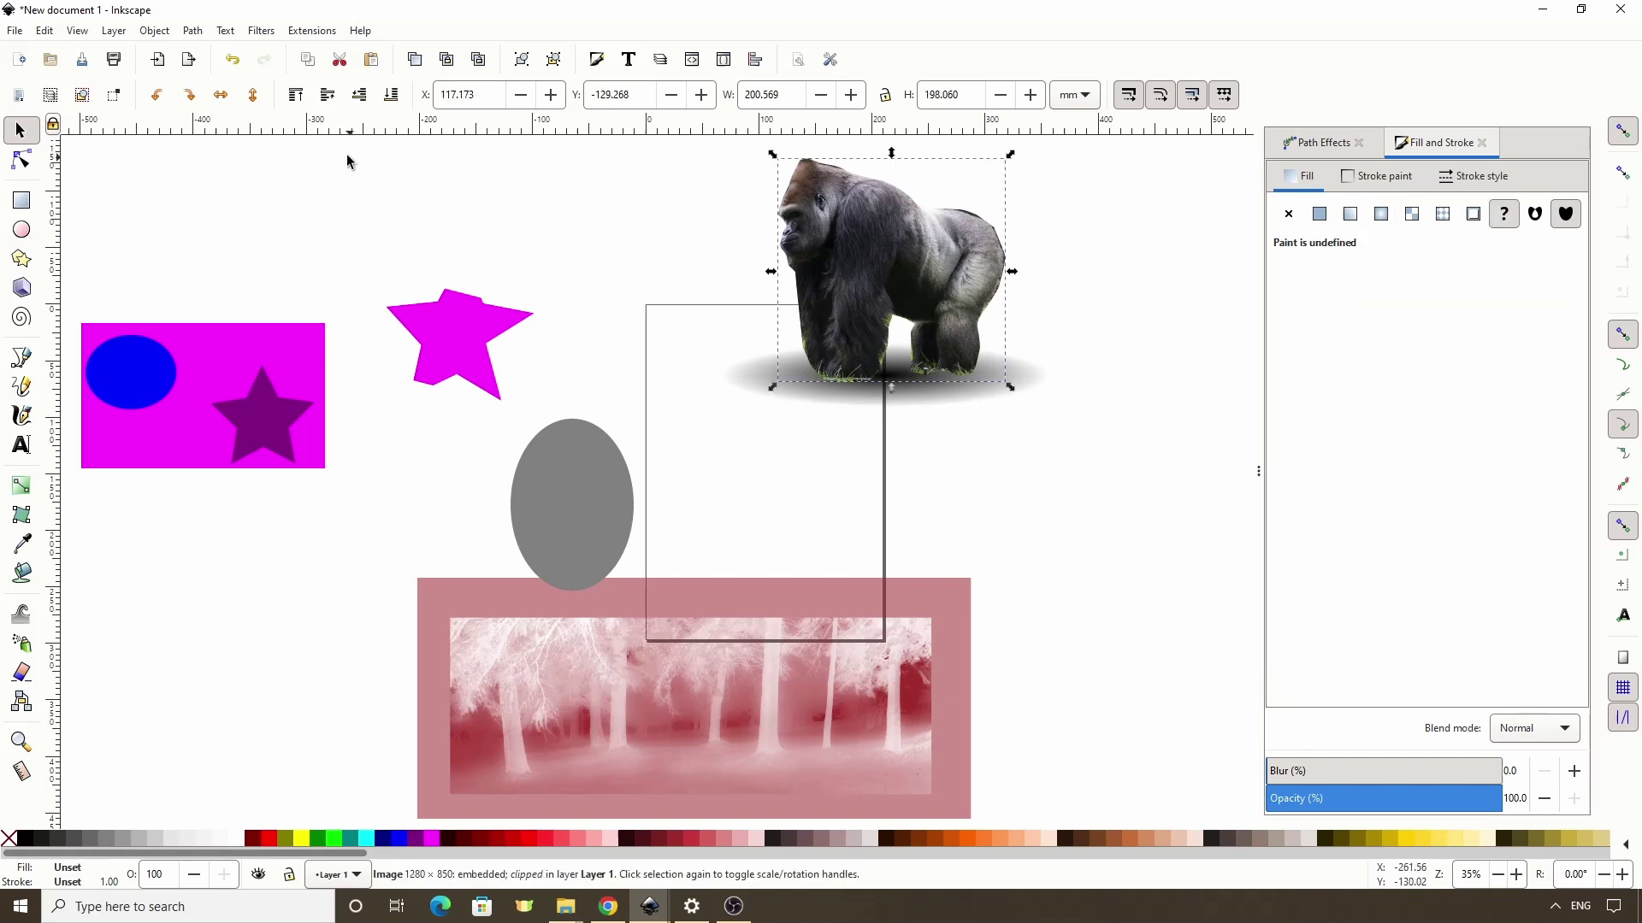
pyautogui.click(254, 95)
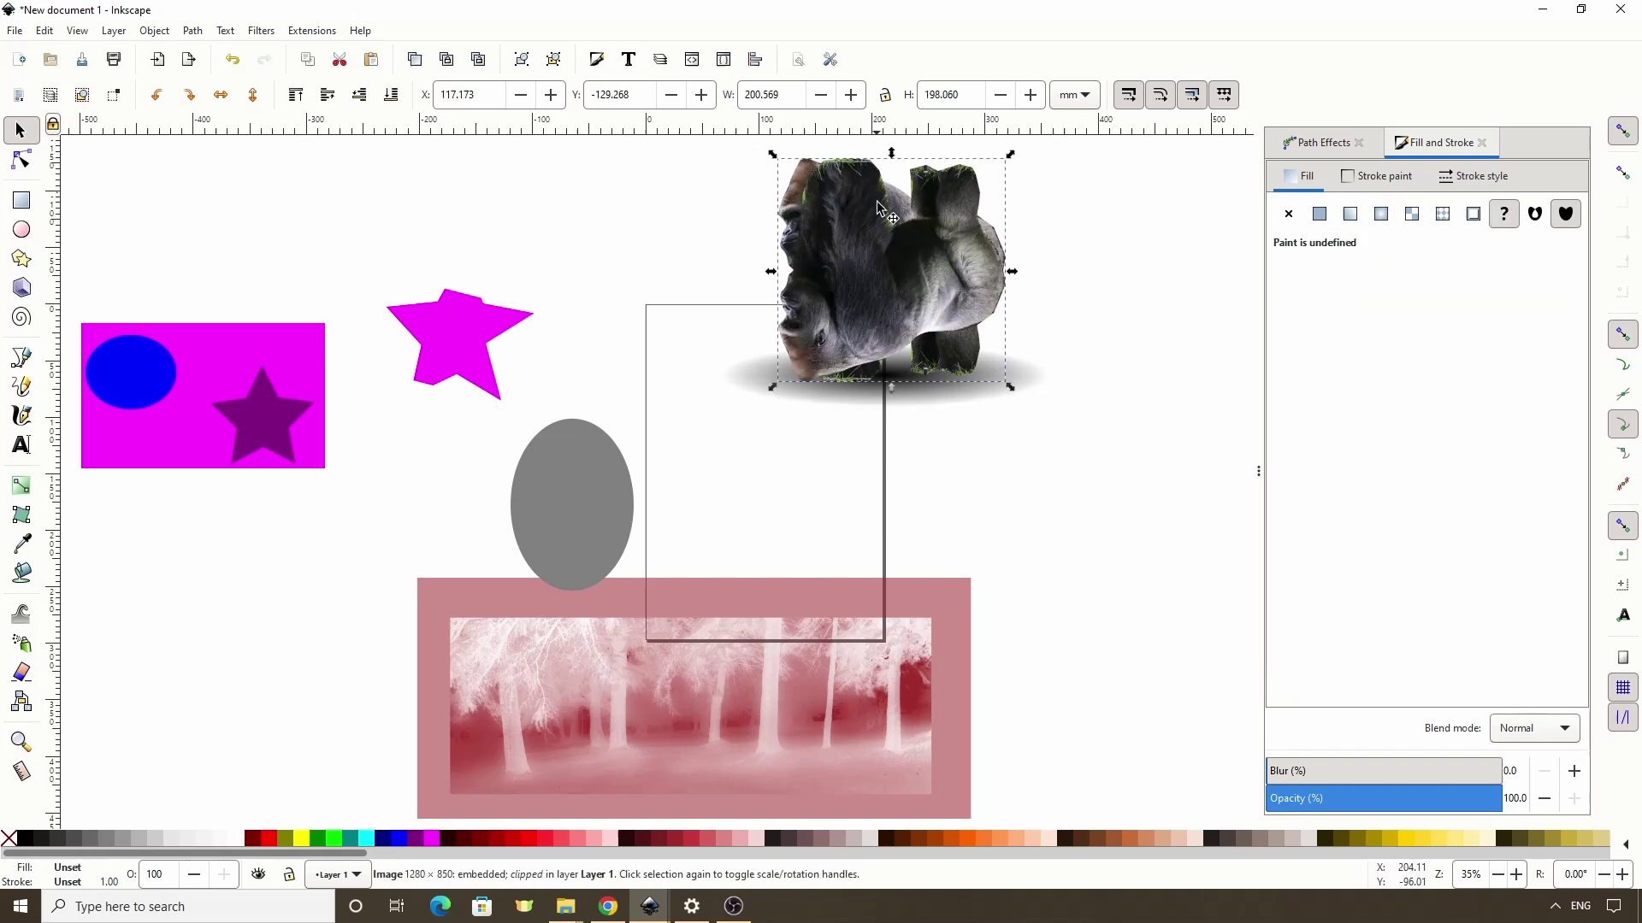
pyautogui.moveTo(891, 282); pyautogui.dragTo(902, 495)
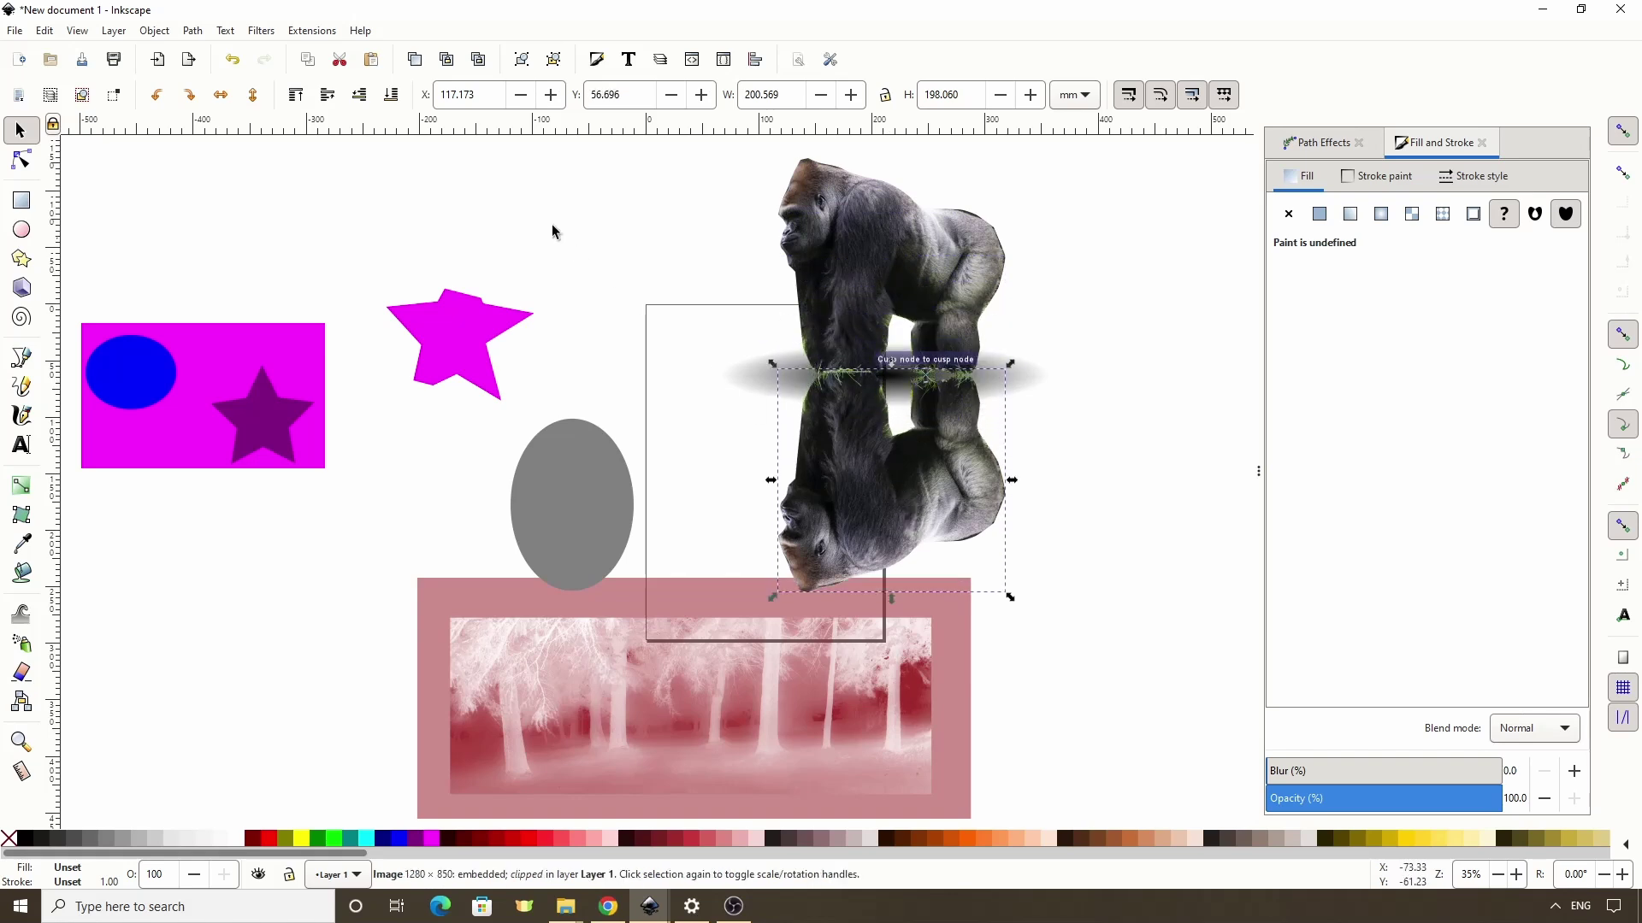
pyautogui.click(360, 95)
pyautogui.click(360, 95)
pyautogui.click(360, 95)
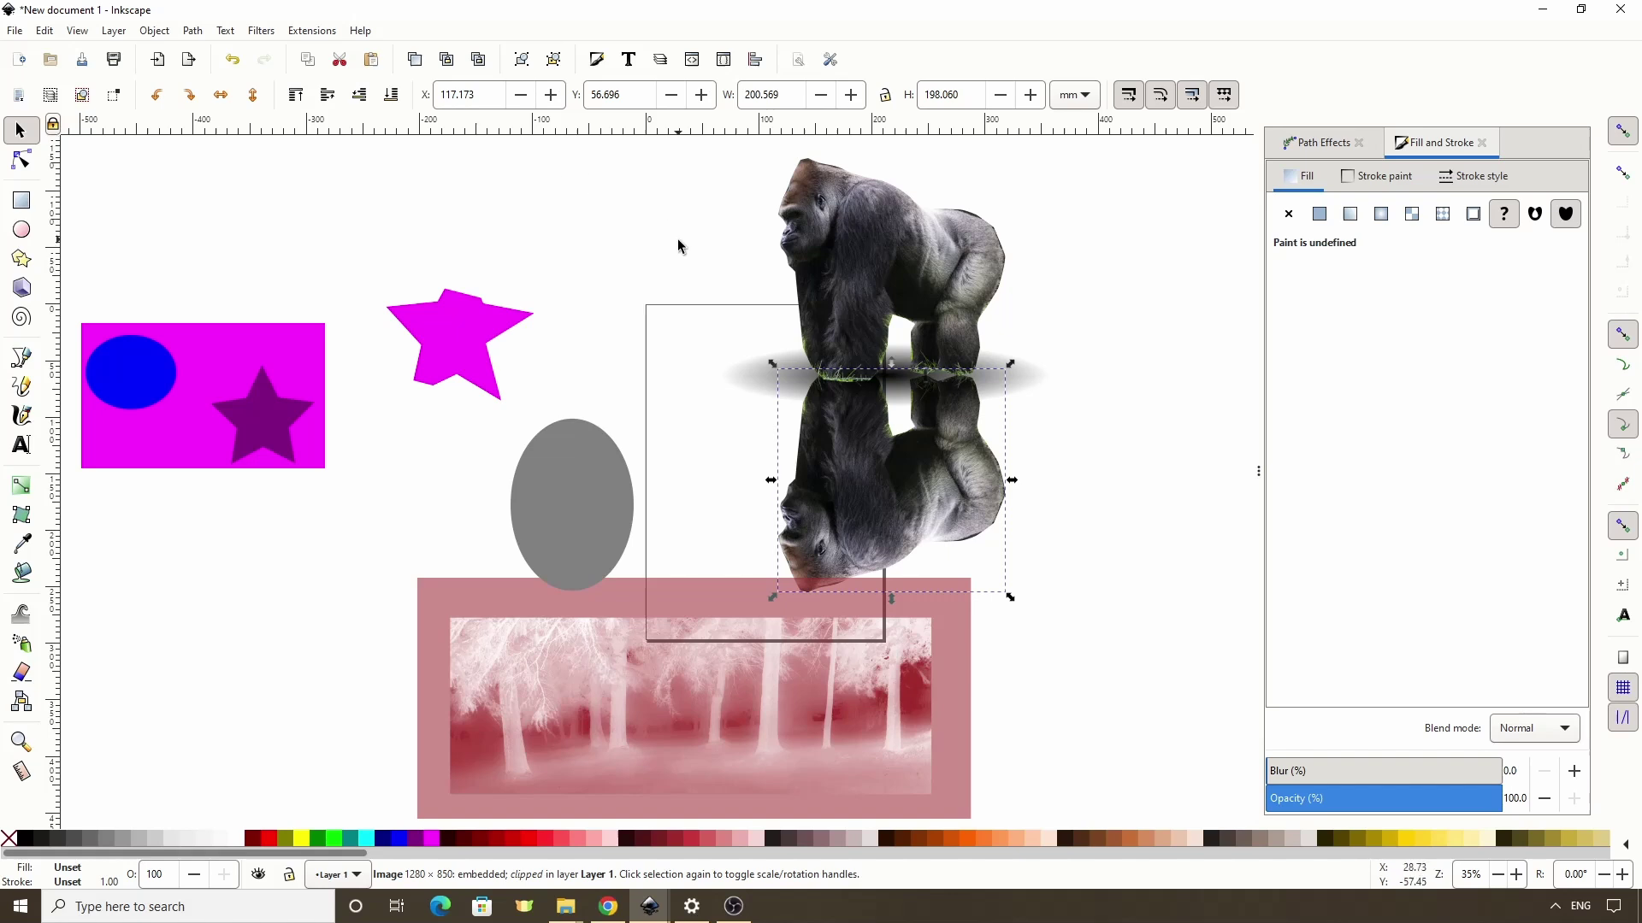
# Step: Move the gorilla, reflection and shadow together up-right, then widen the shadow to 353.786 mm
pyautogui.moveTo(678, 246); pyautogui.dragTo(652, 308)
pyautogui.moveTo(649, 195); pyautogui.dragTo(982, 630)
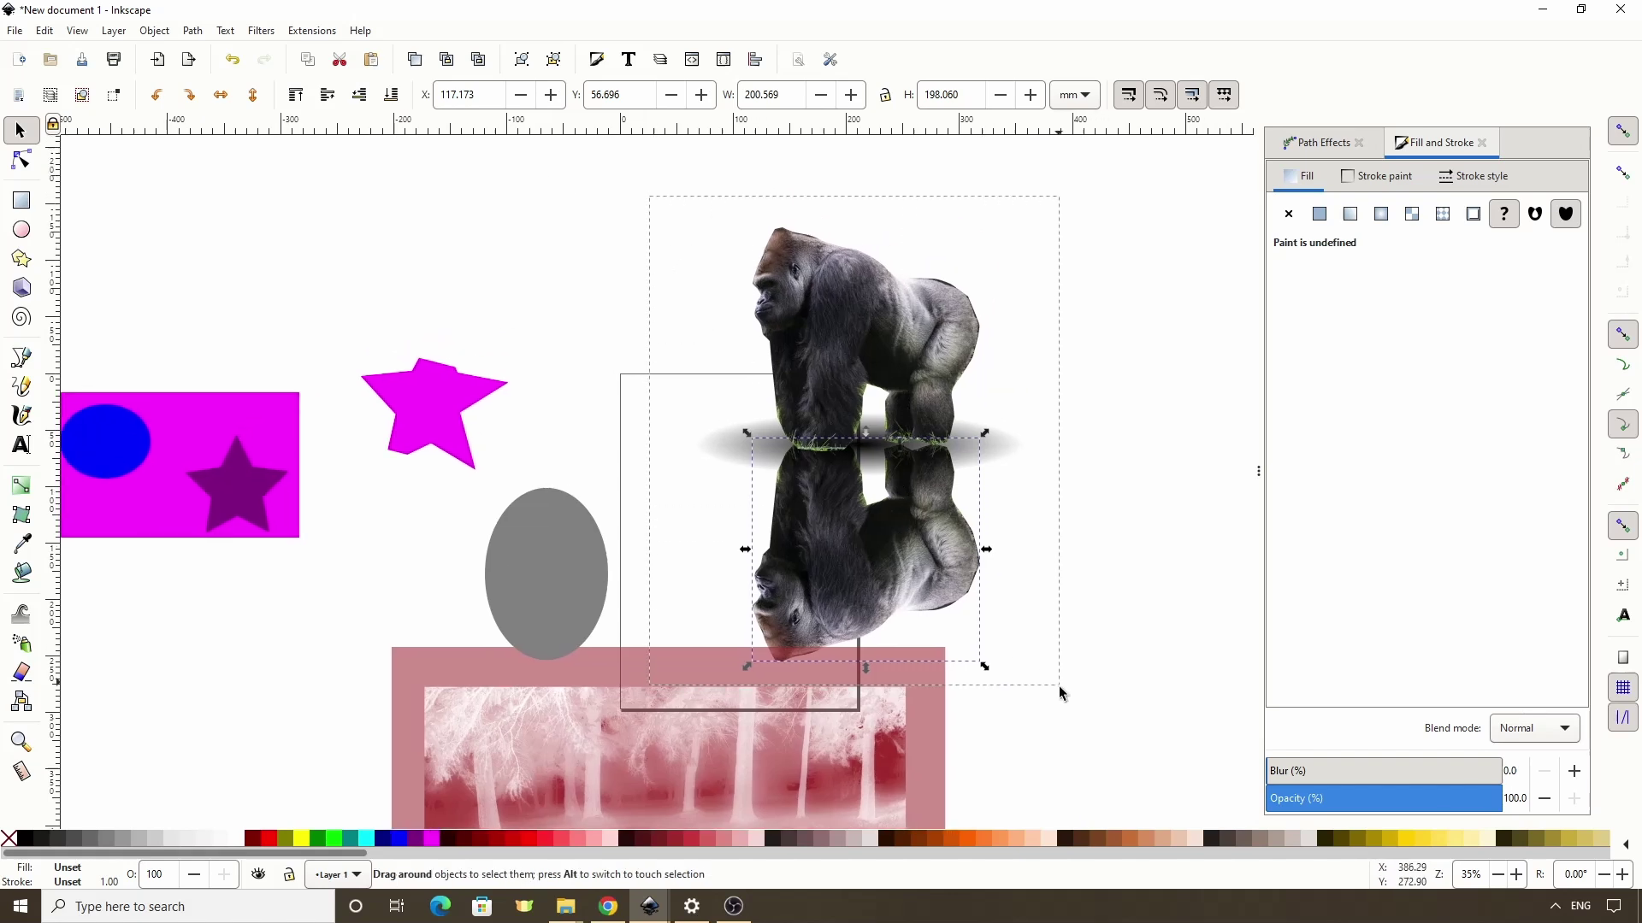
pyautogui.moveTo(1058, 685); pyautogui.dragTo(1059, 686)
pyautogui.moveTo(1082, 447)
pyautogui.mouseDown()
pyautogui.moveTo(1104, 370)
pyautogui.moveTo(1056, 371)
pyautogui.moveTo(1085, 373)
pyautogui.mouseUp()
pyautogui.click(1104, 371)
pyautogui.click(1013, 369)
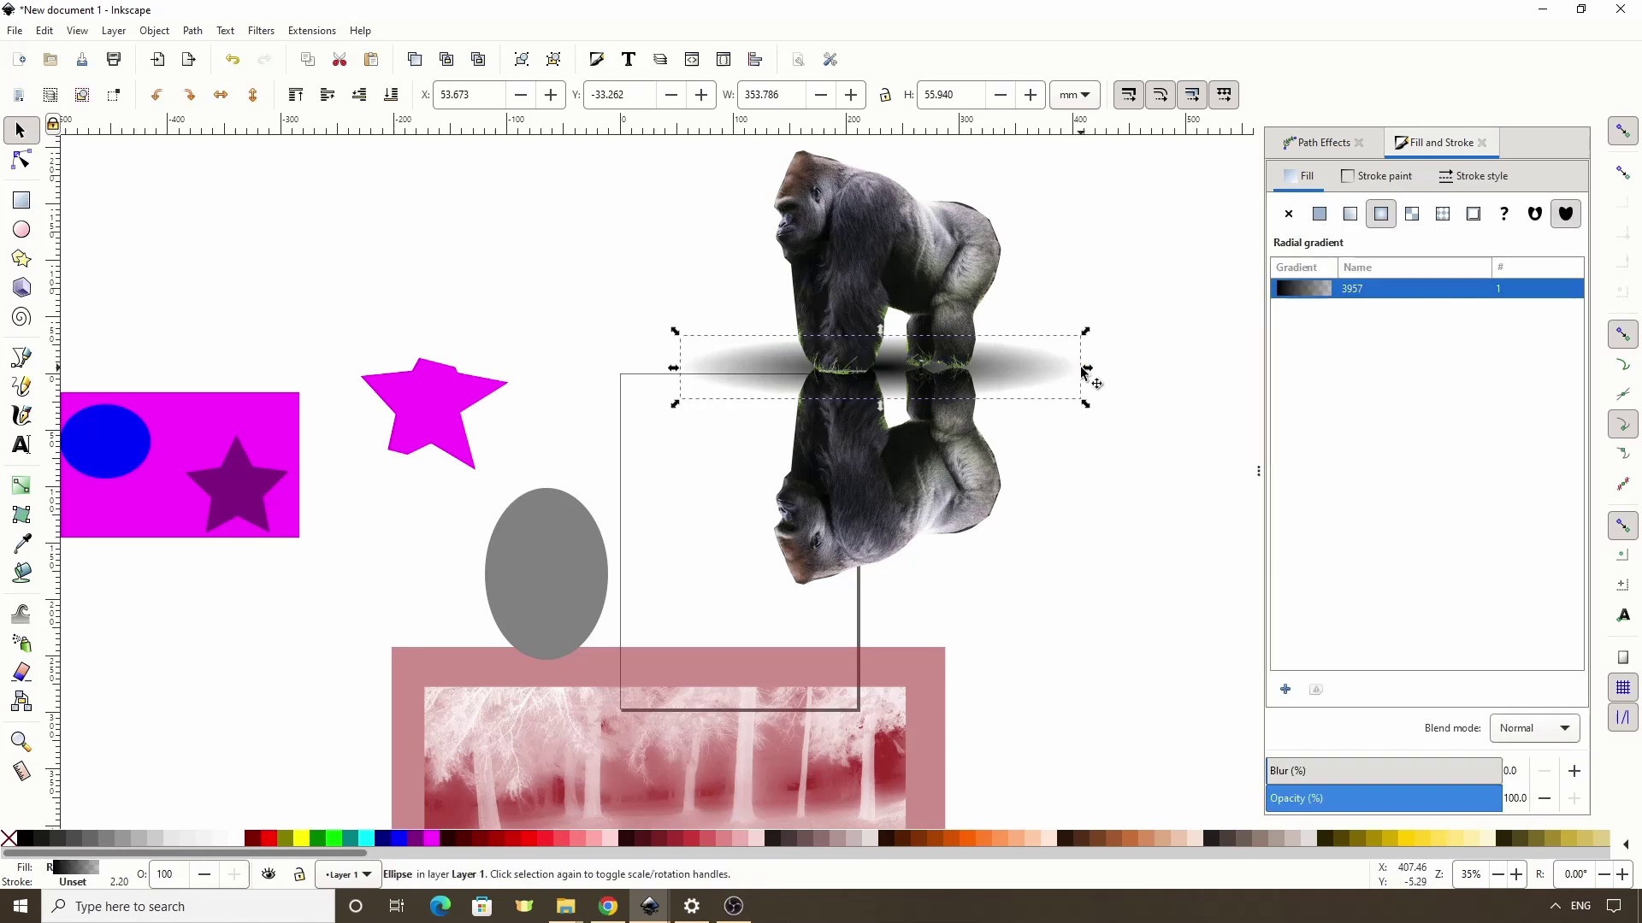
# Step: Draw a rectangle over the mirrored gorilla and give it a linear gradient fill
pyautogui.click(21, 200)
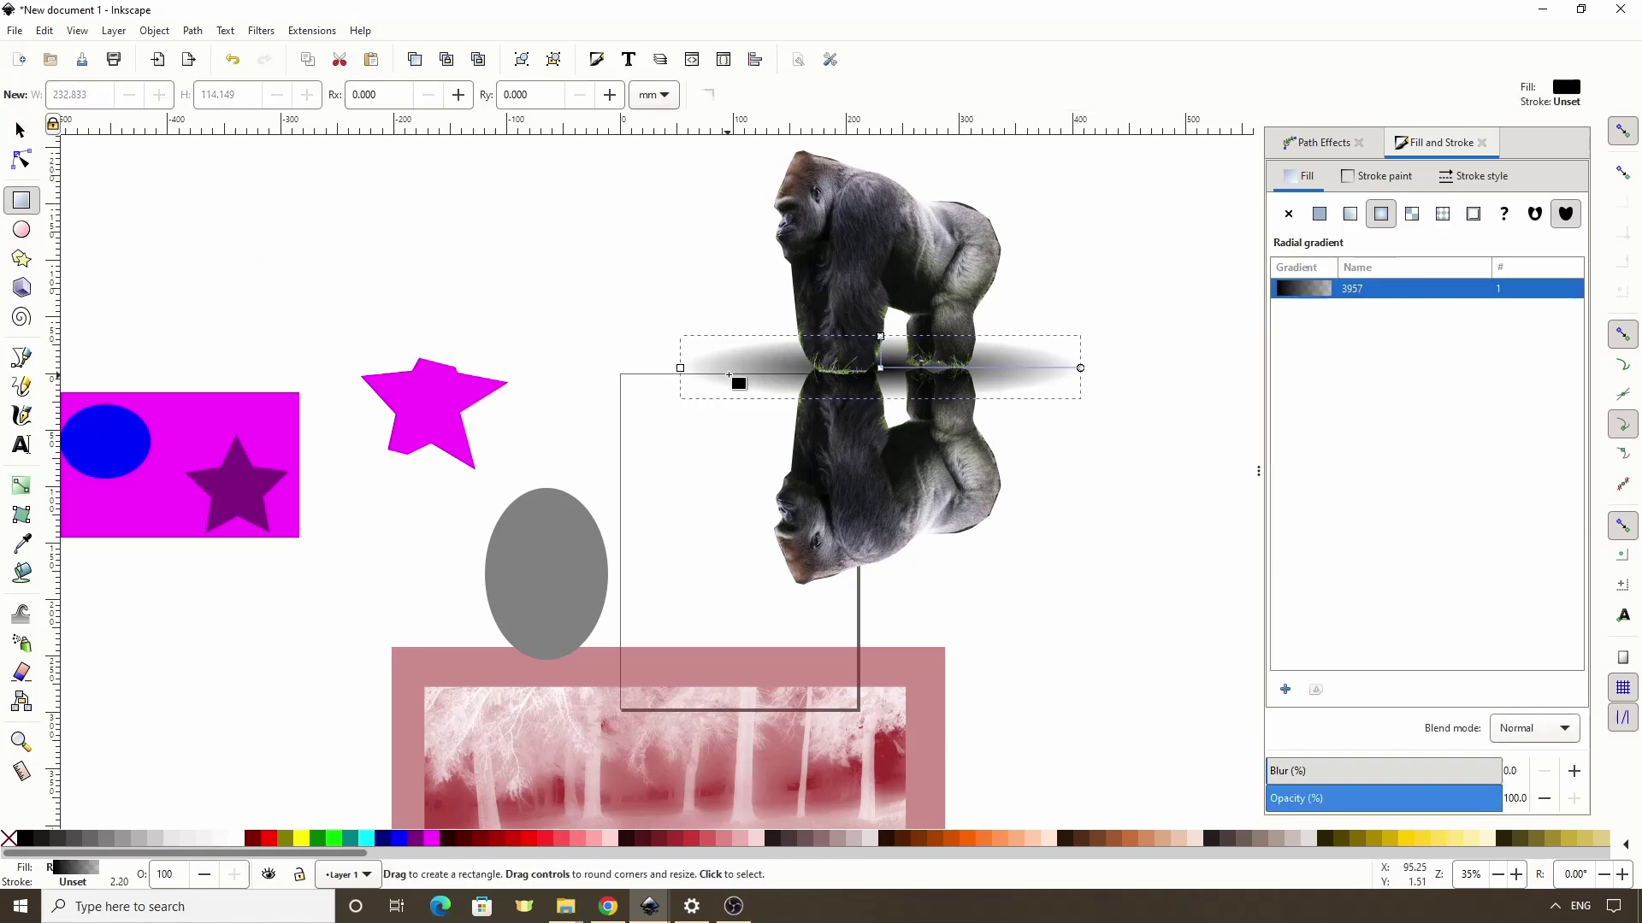
pyautogui.moveTo(711, 357)
pyautogui.mouseDown()
pyautogui.moveTo(889, 548)
pyautogui.moveTo(1050, 604)
pyautogui.mouseUp()
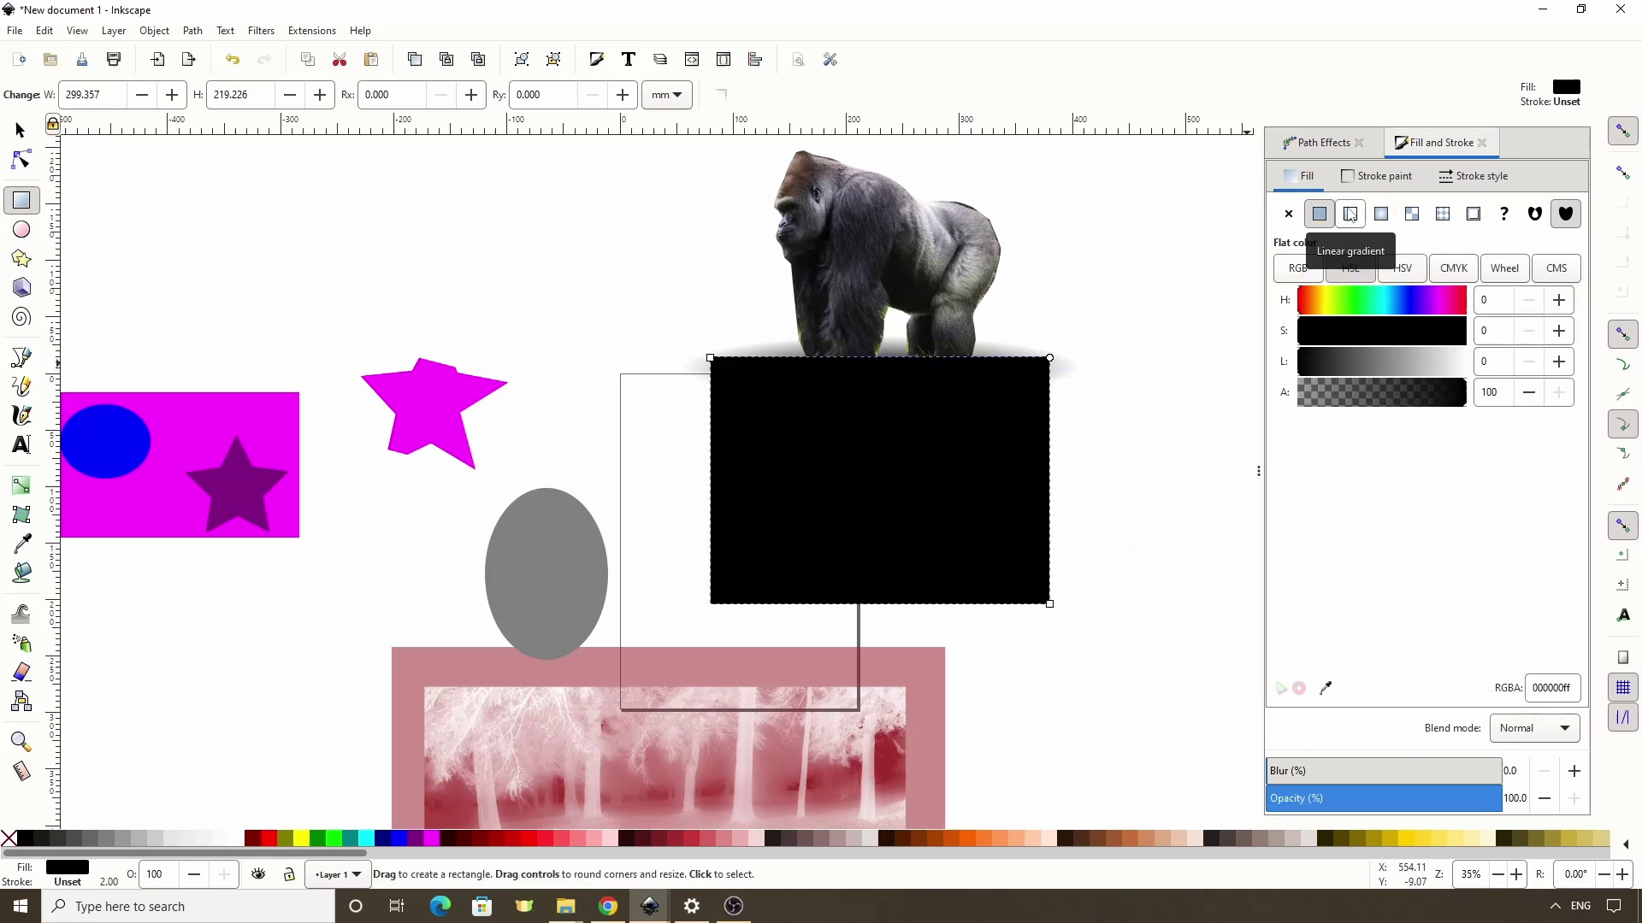
pyautogui.click(1350, 213)
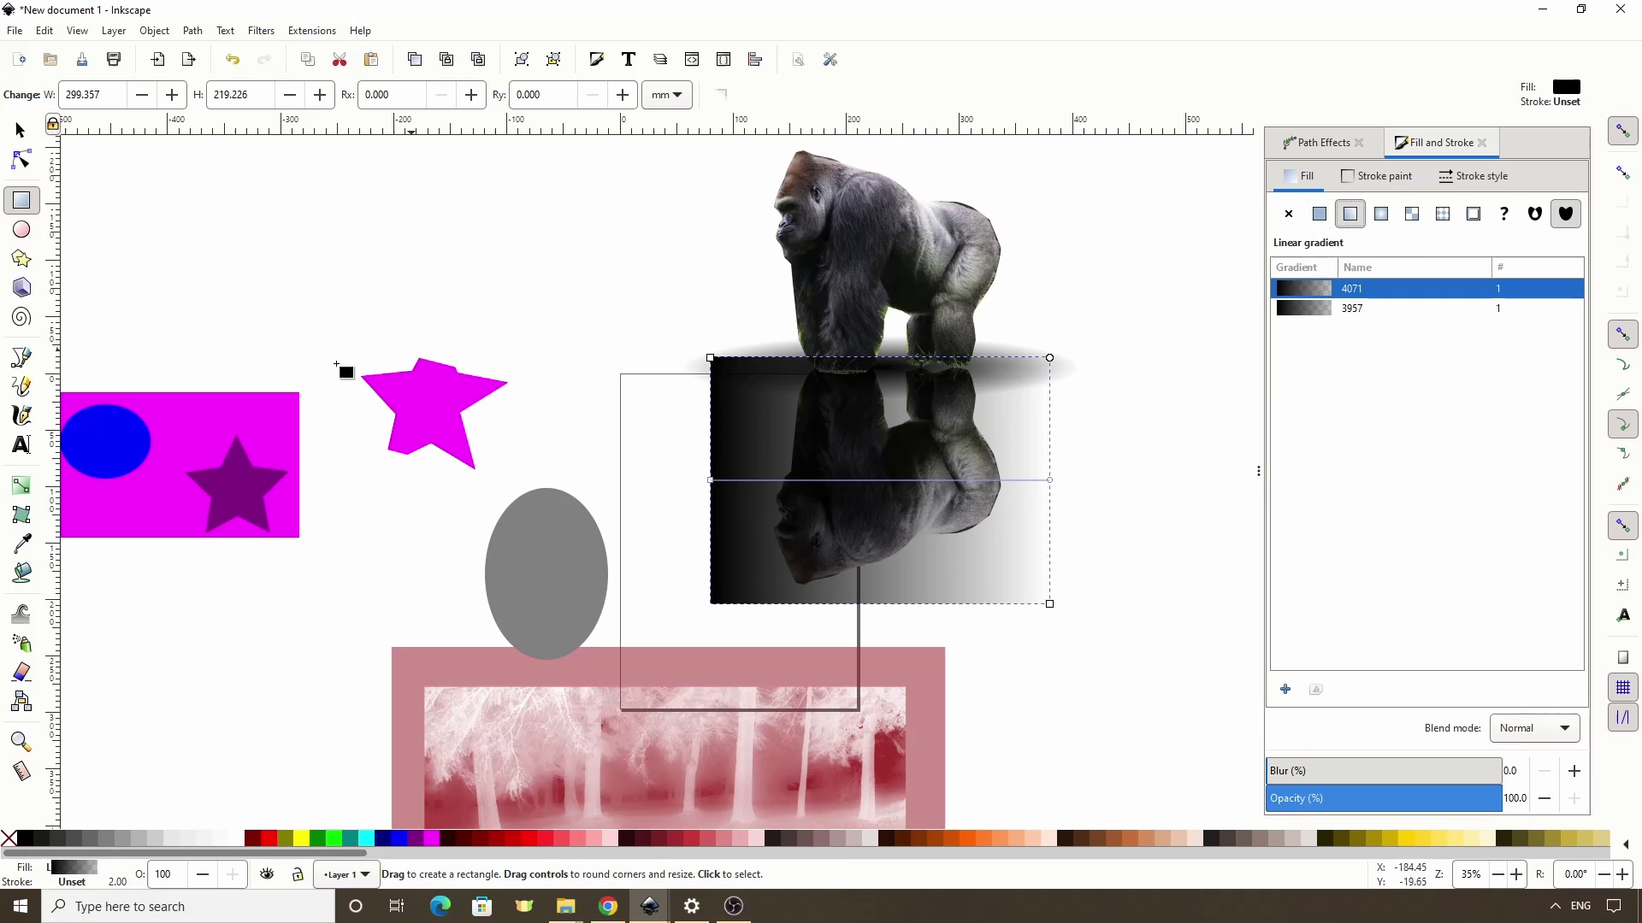
# Step: Make the rectangle's gradient run vertically and set its stop fully opaque
pyautogui.click(21, 487)
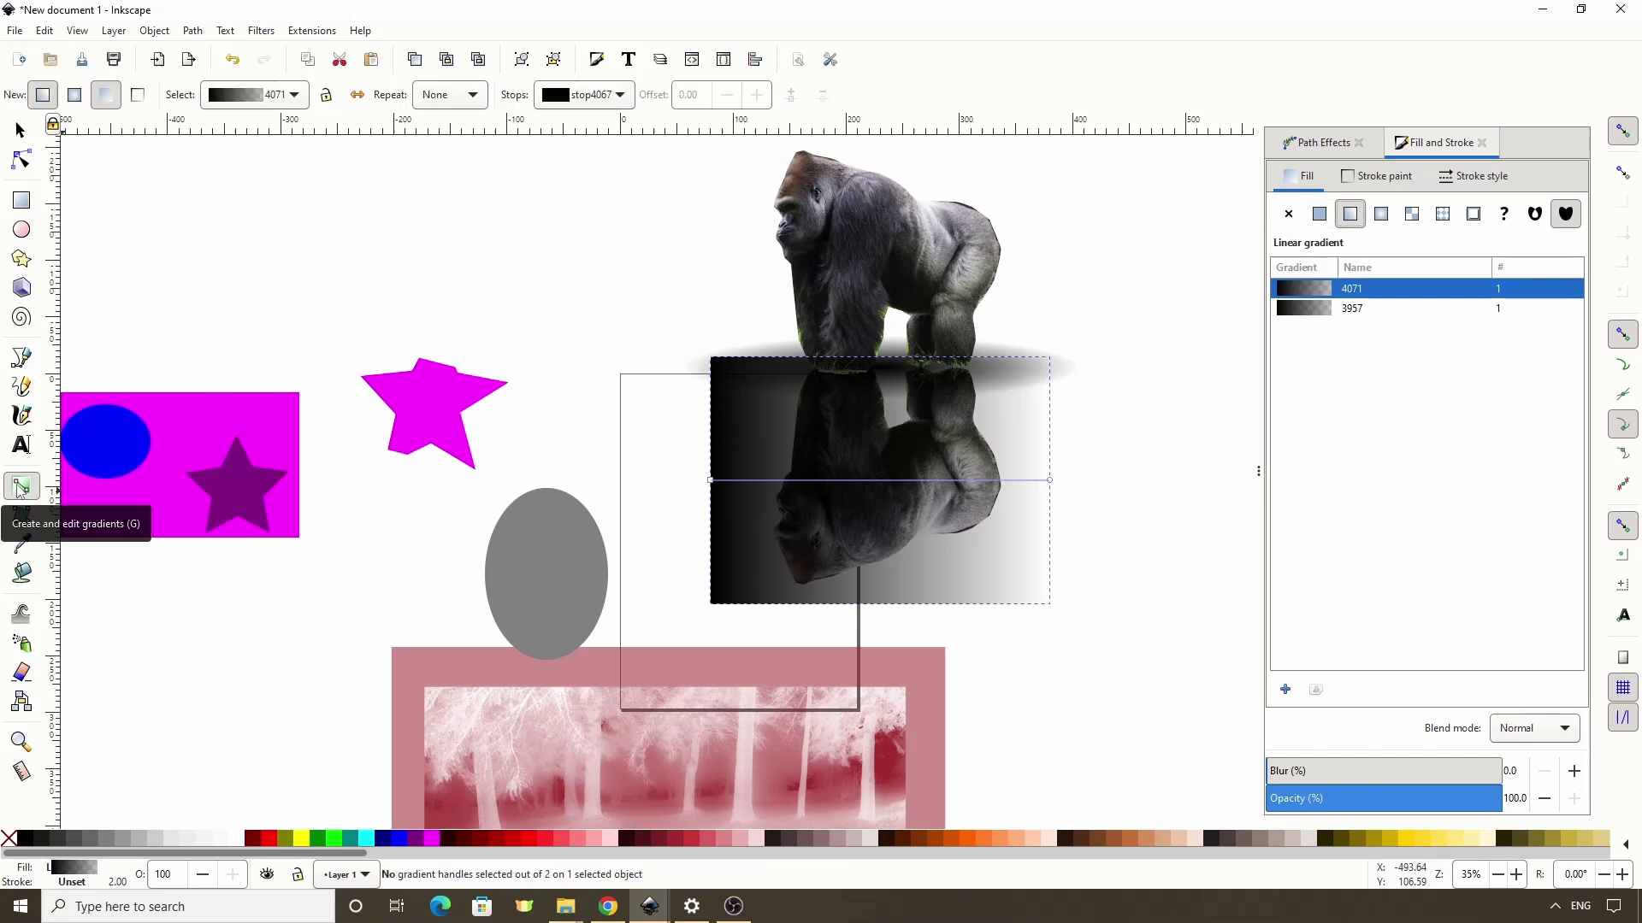
pyautogui.moveTo(709, 482); pyautogui.dragTo(873, 616)
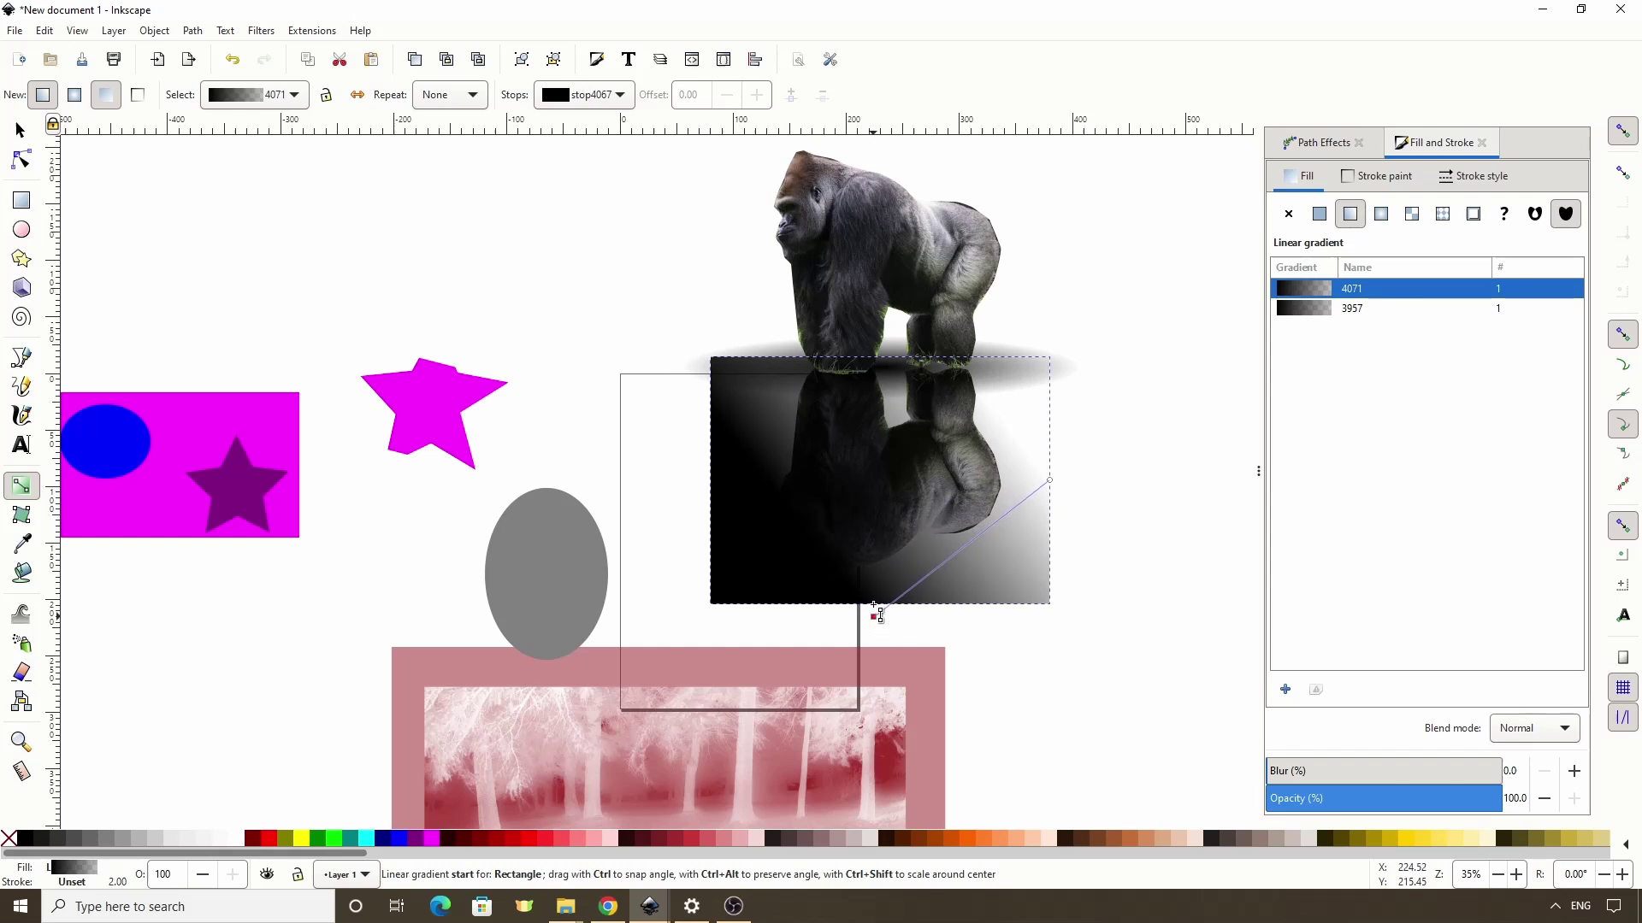
pyautogui.moveTo(1053, 482); pyautogui.dragTo(900, 350)
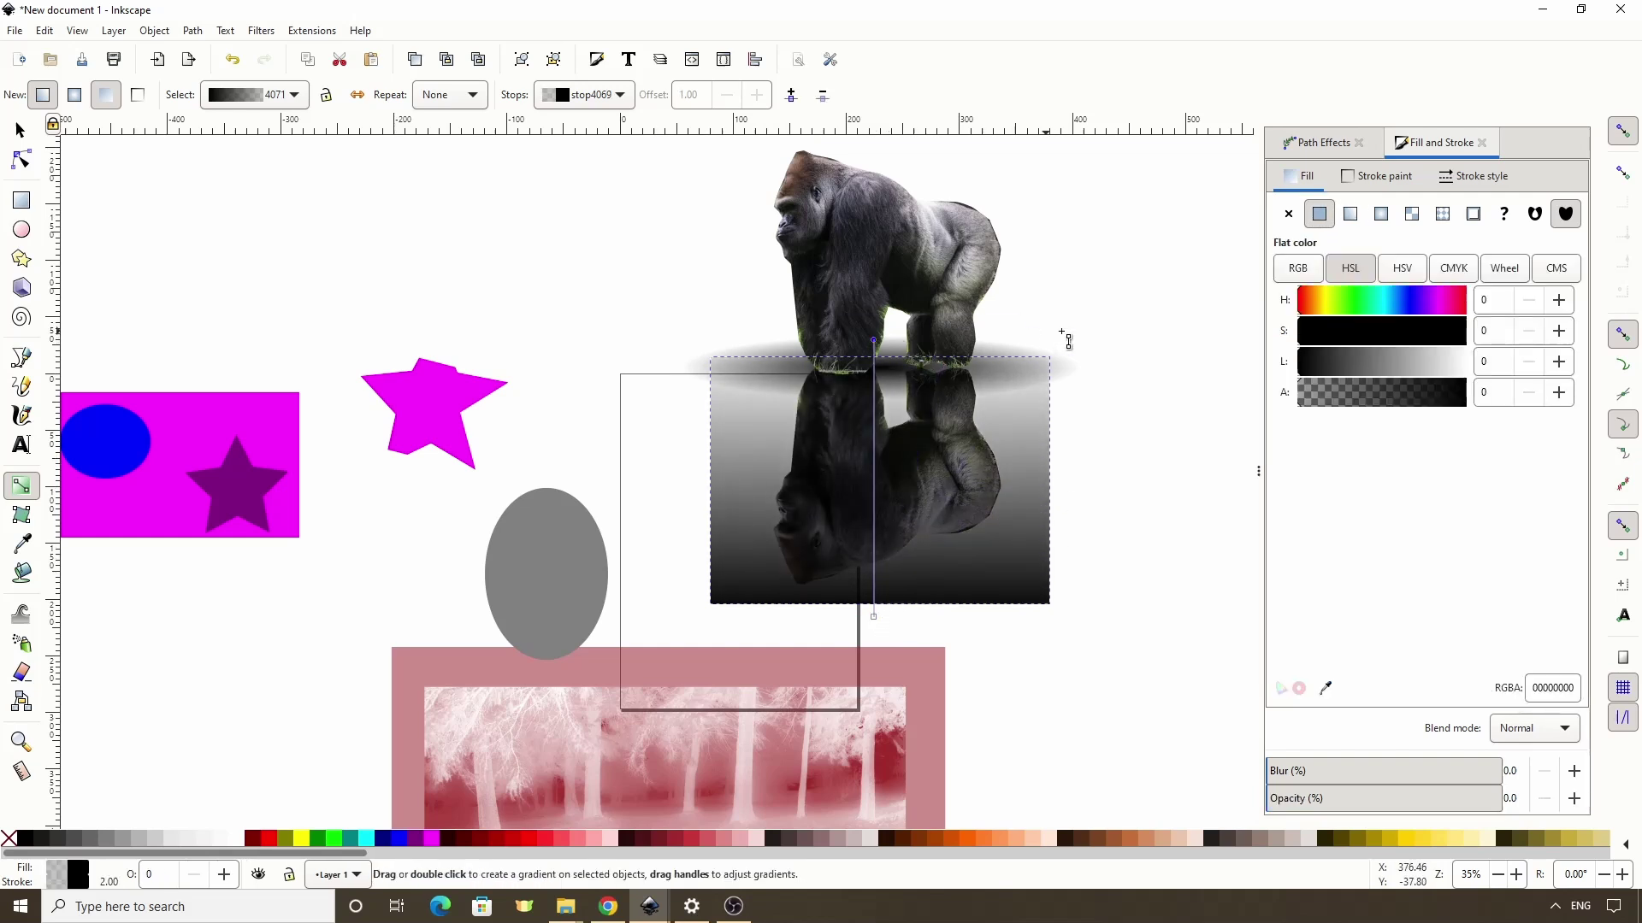
pyautogui.moveTo(1334, 416); pyautogui.dragTo(1486, 367)
# Step: Make the top gradient stop white and apply the rectangle as a mask on the mirrored gorilla
pyautogui.click(1380, 359)
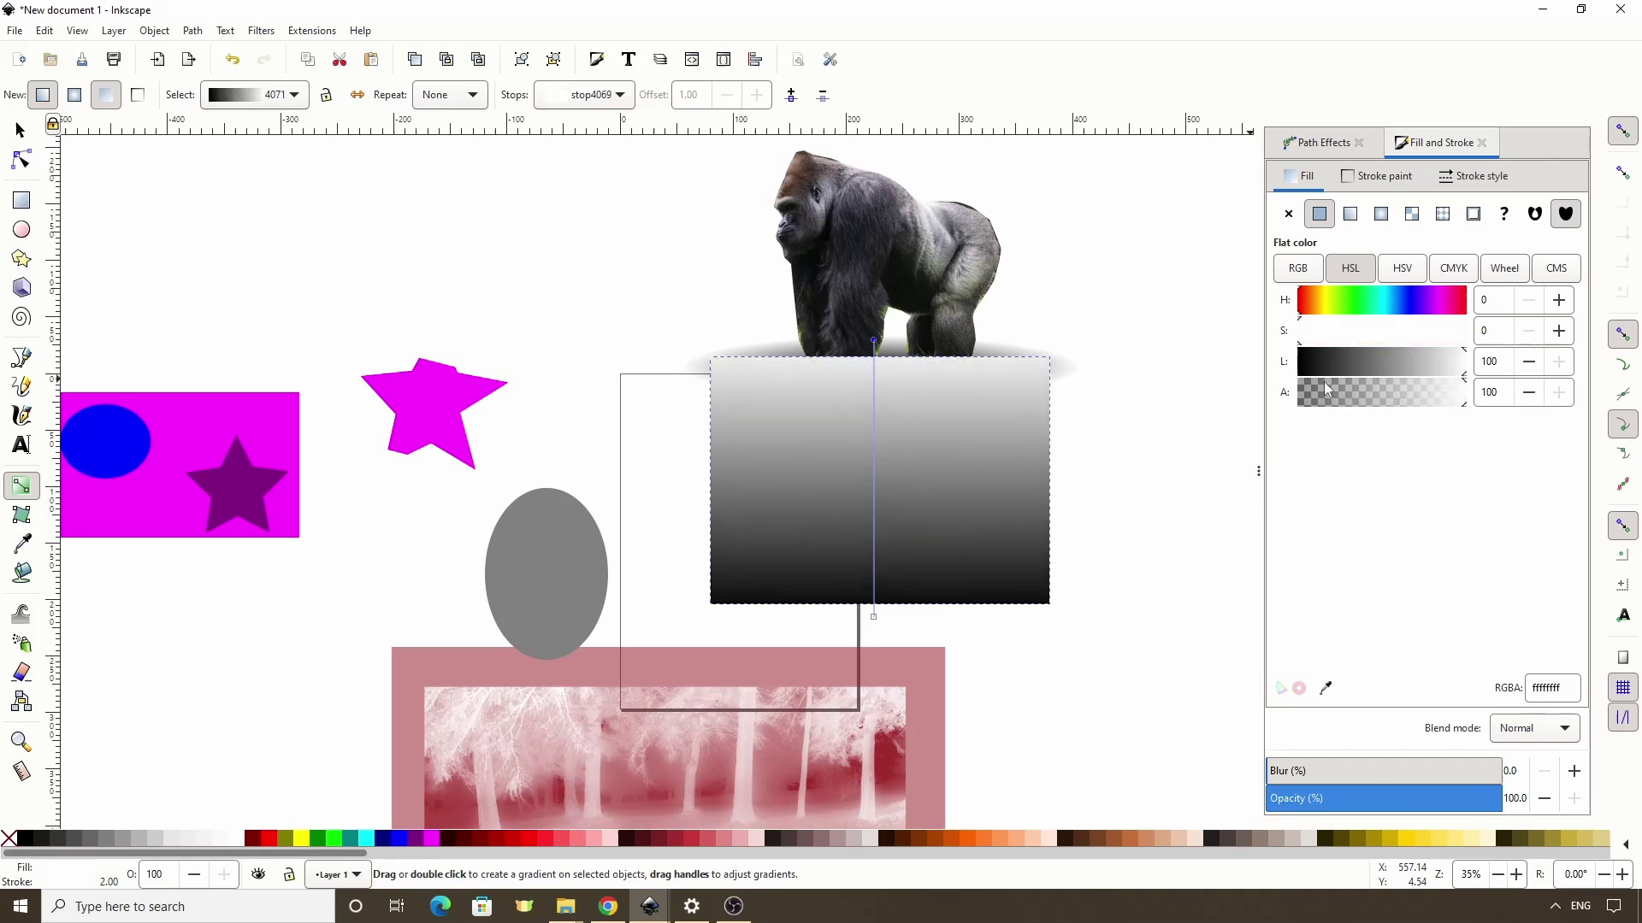
pyautogui.click(20, 132)
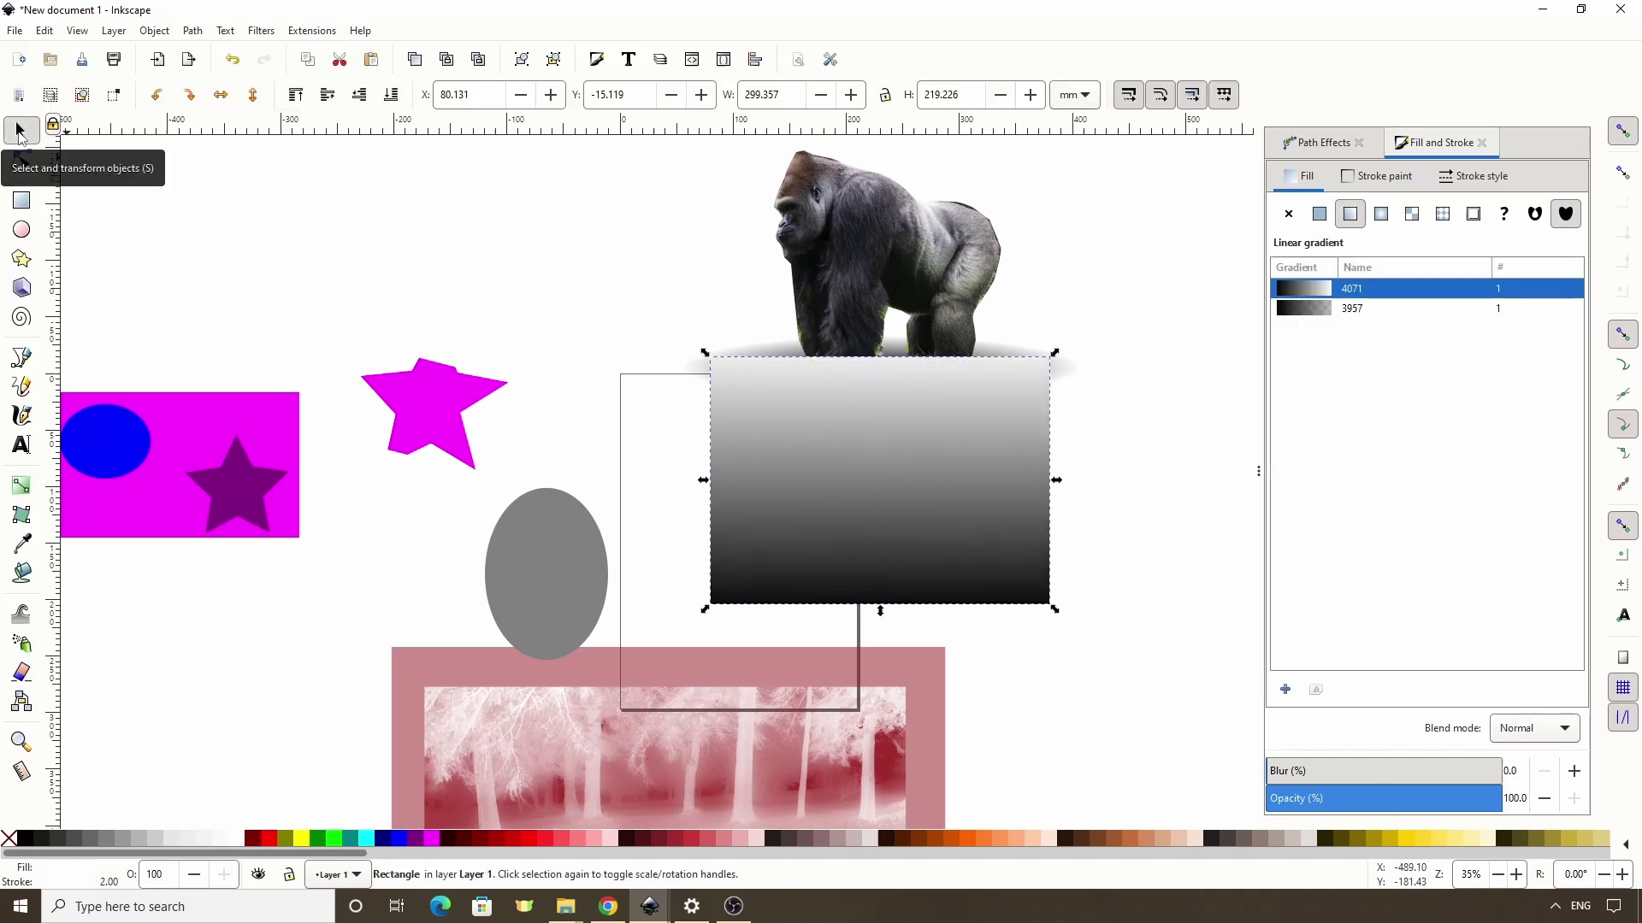
pyautogui.keyDown('alt'); pyautogui.keyDown('shift'); pyautogui.click(885, 470); pyautogui.keyUp('shift'); pyautogui.keyUp('alt')
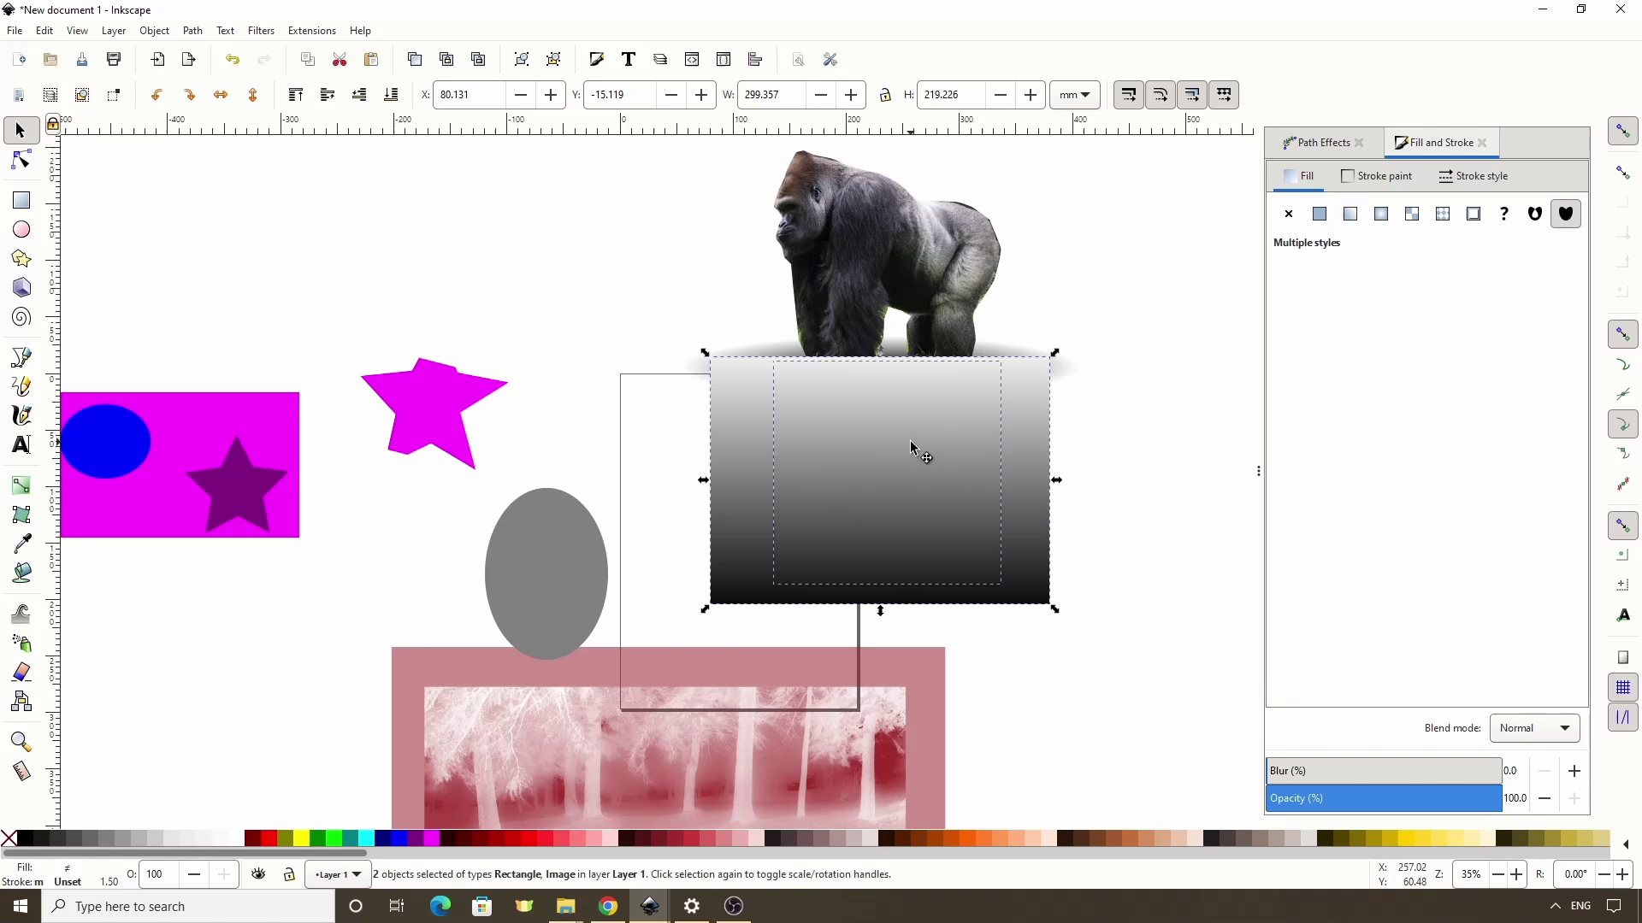
pyautogui.rightClick(913, 451)
pyautogui.click(933, 684)
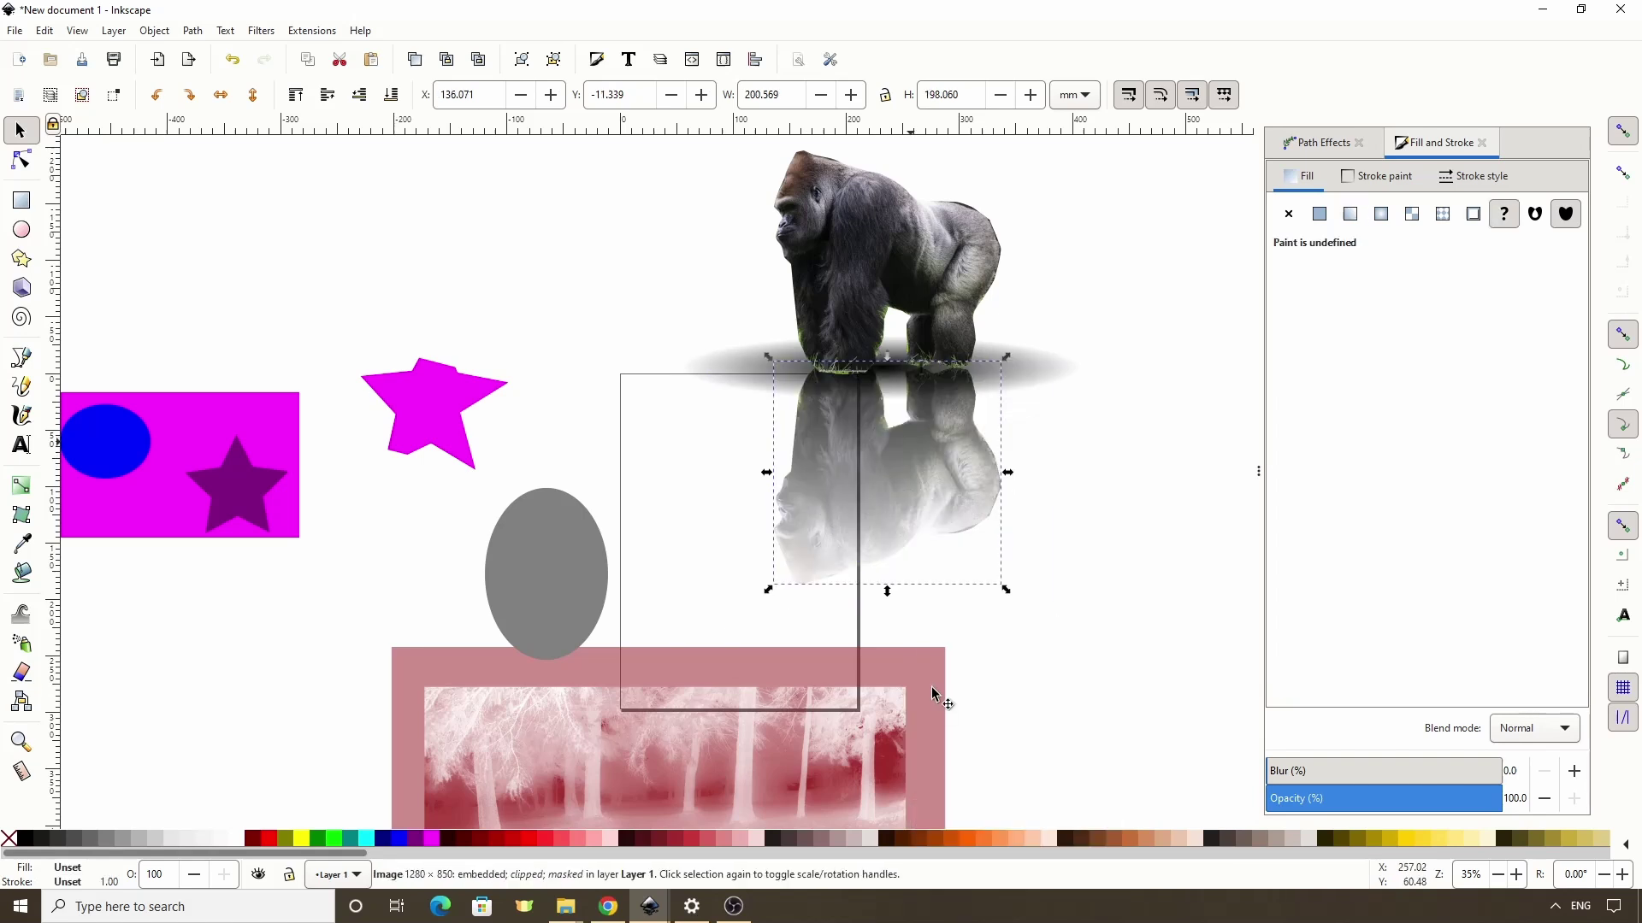
pyautogui.click(665, 256)
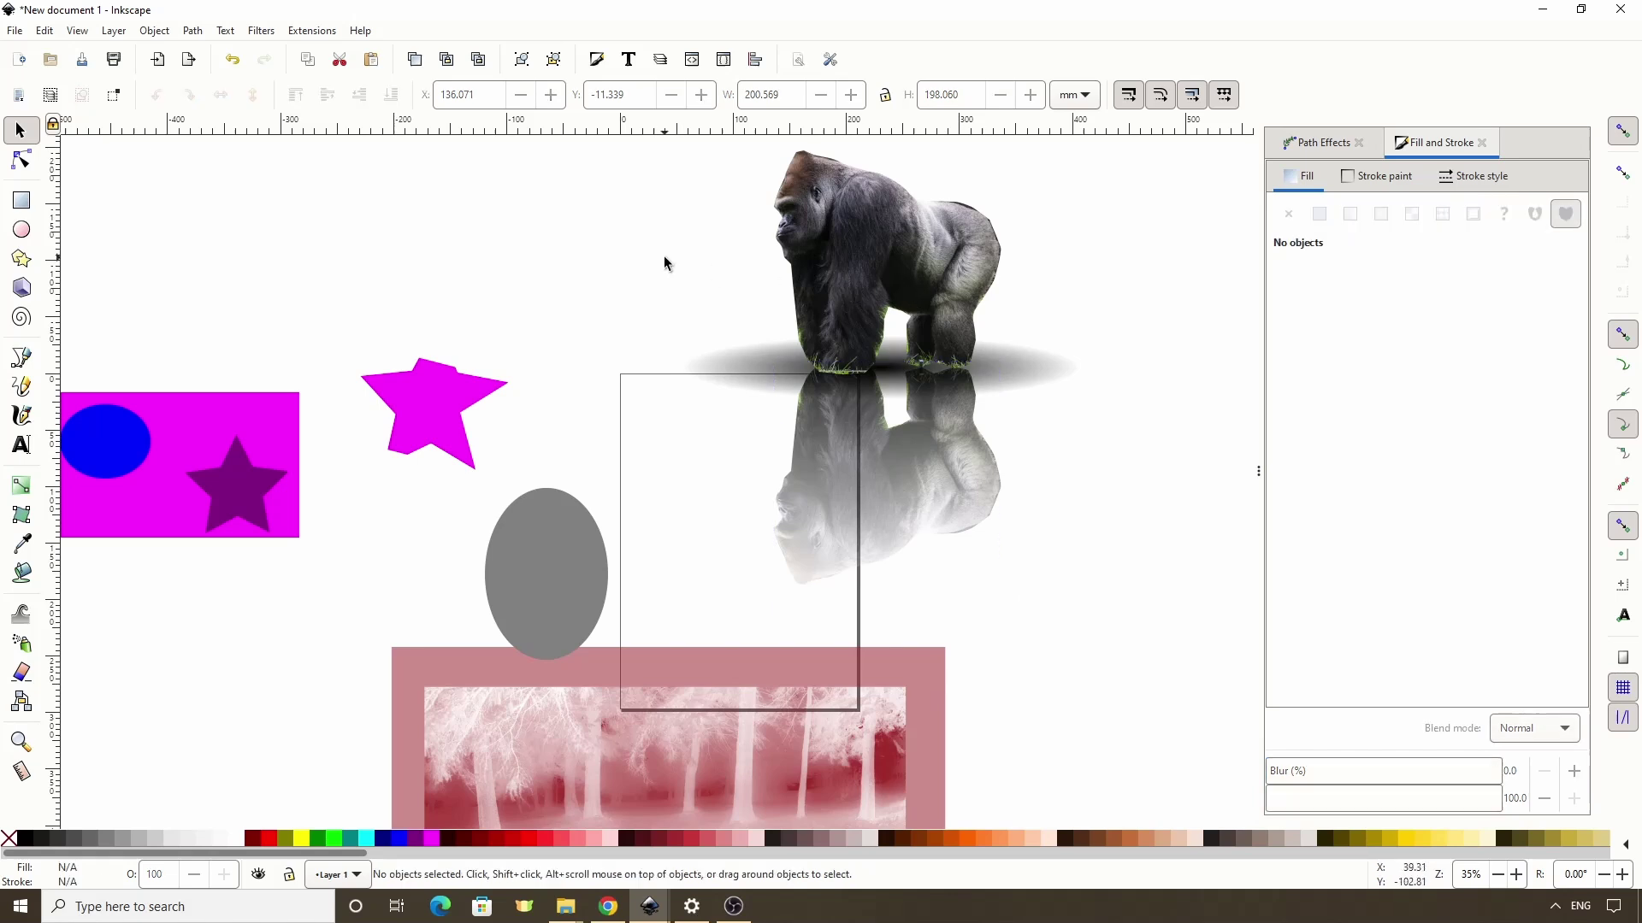
pyautogui.scroll(-1, 731, 382)
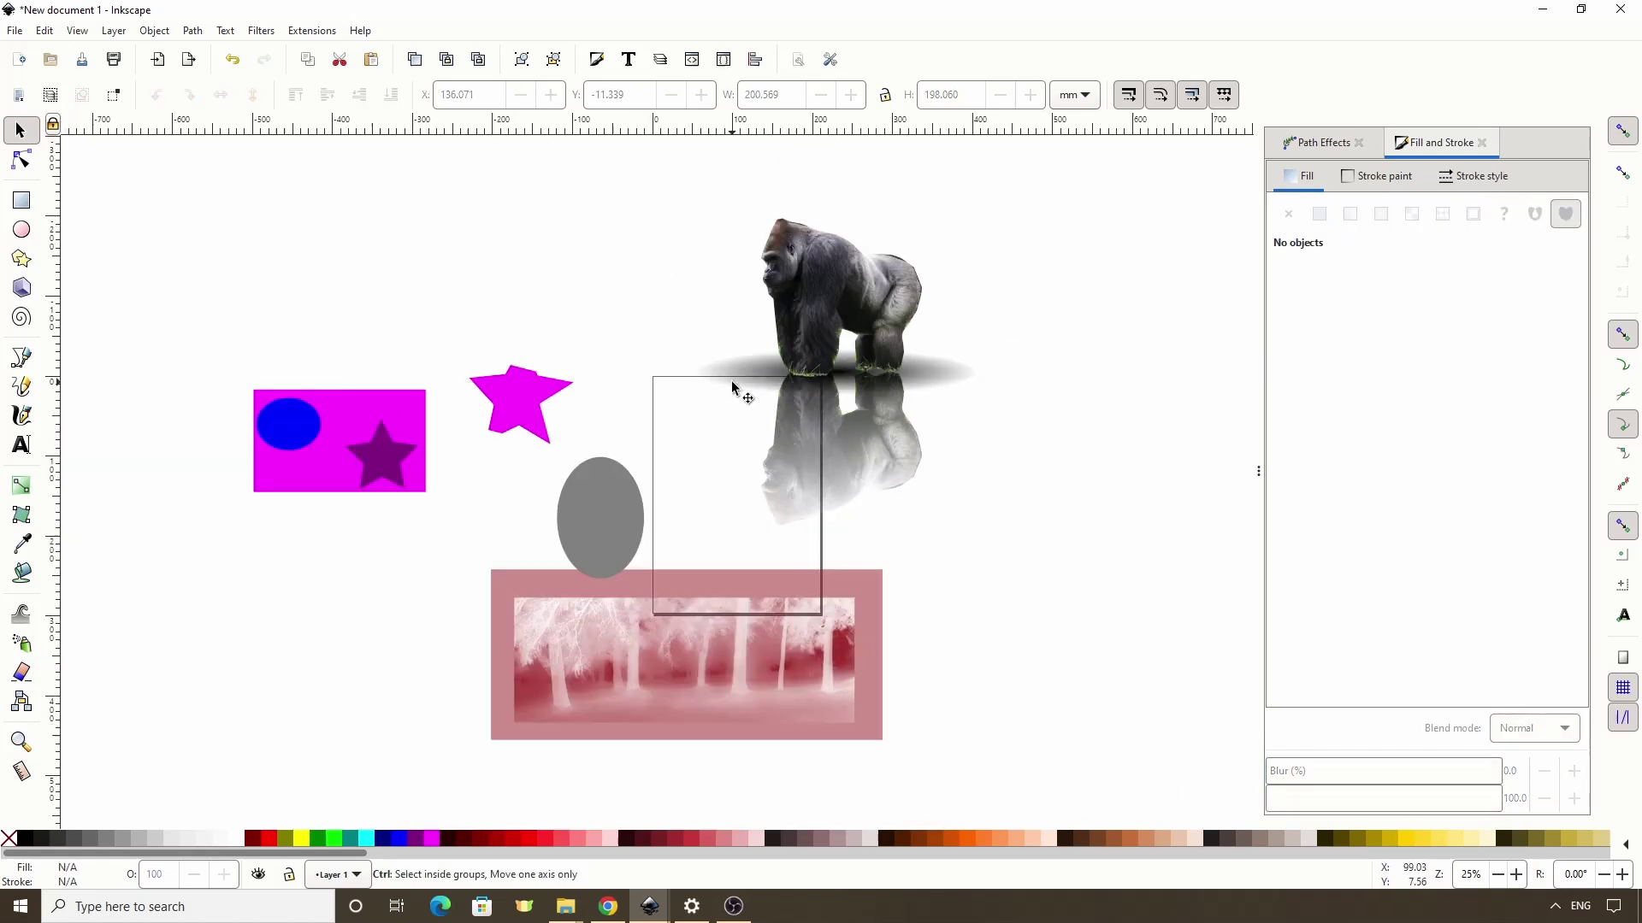